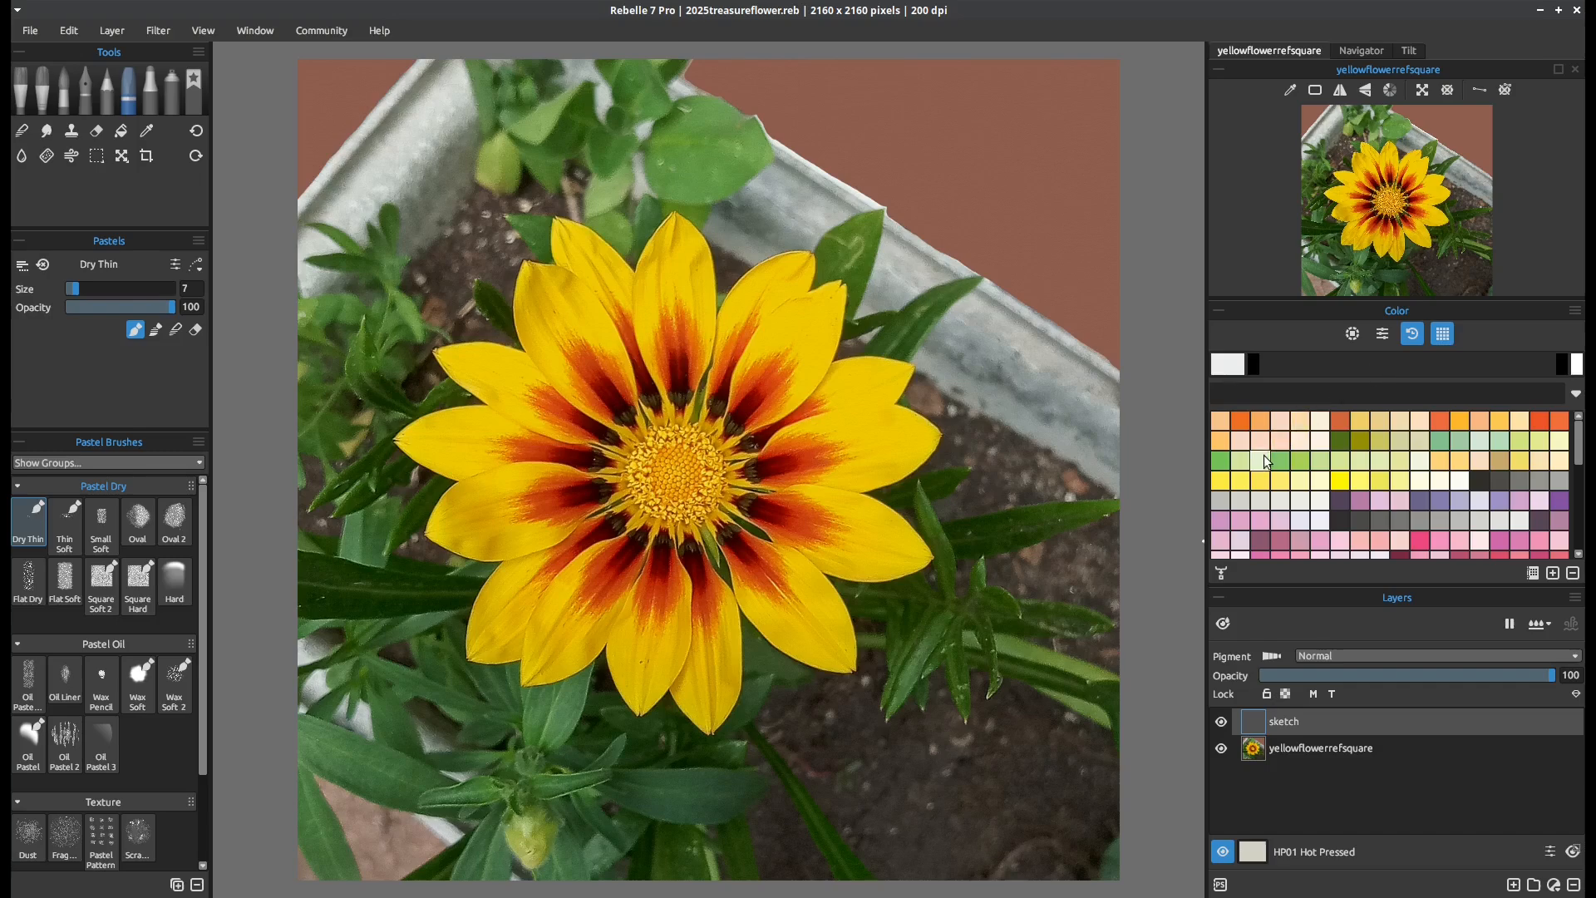
# View the available colour sets in the Color Set Library
pyautogui.click(1532, 573)
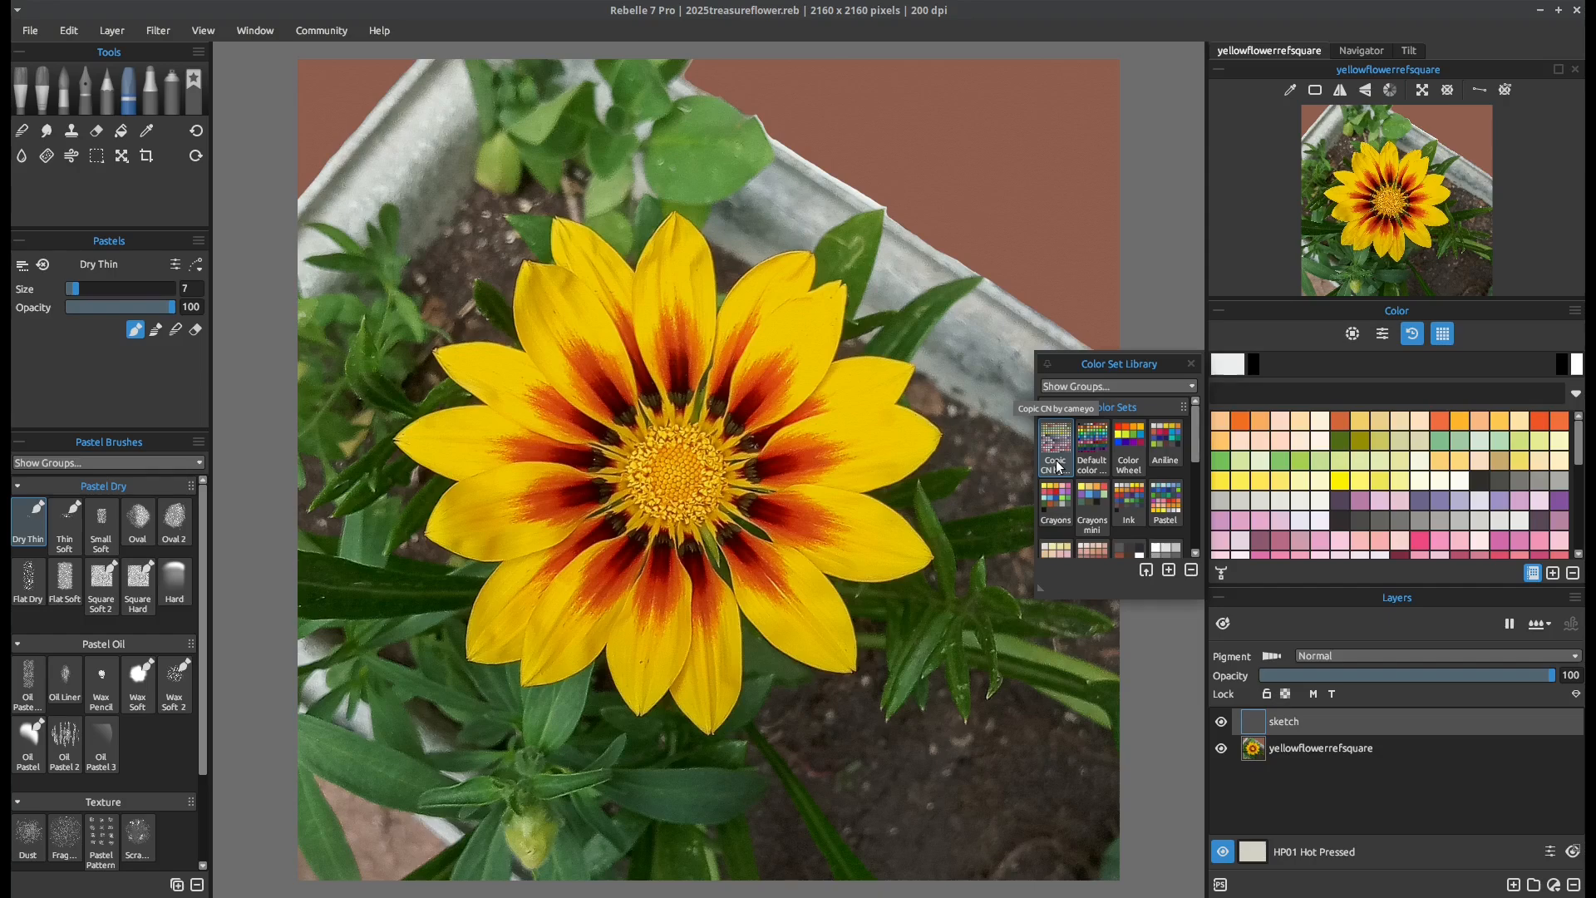
pyautogui.click(1190, 364)
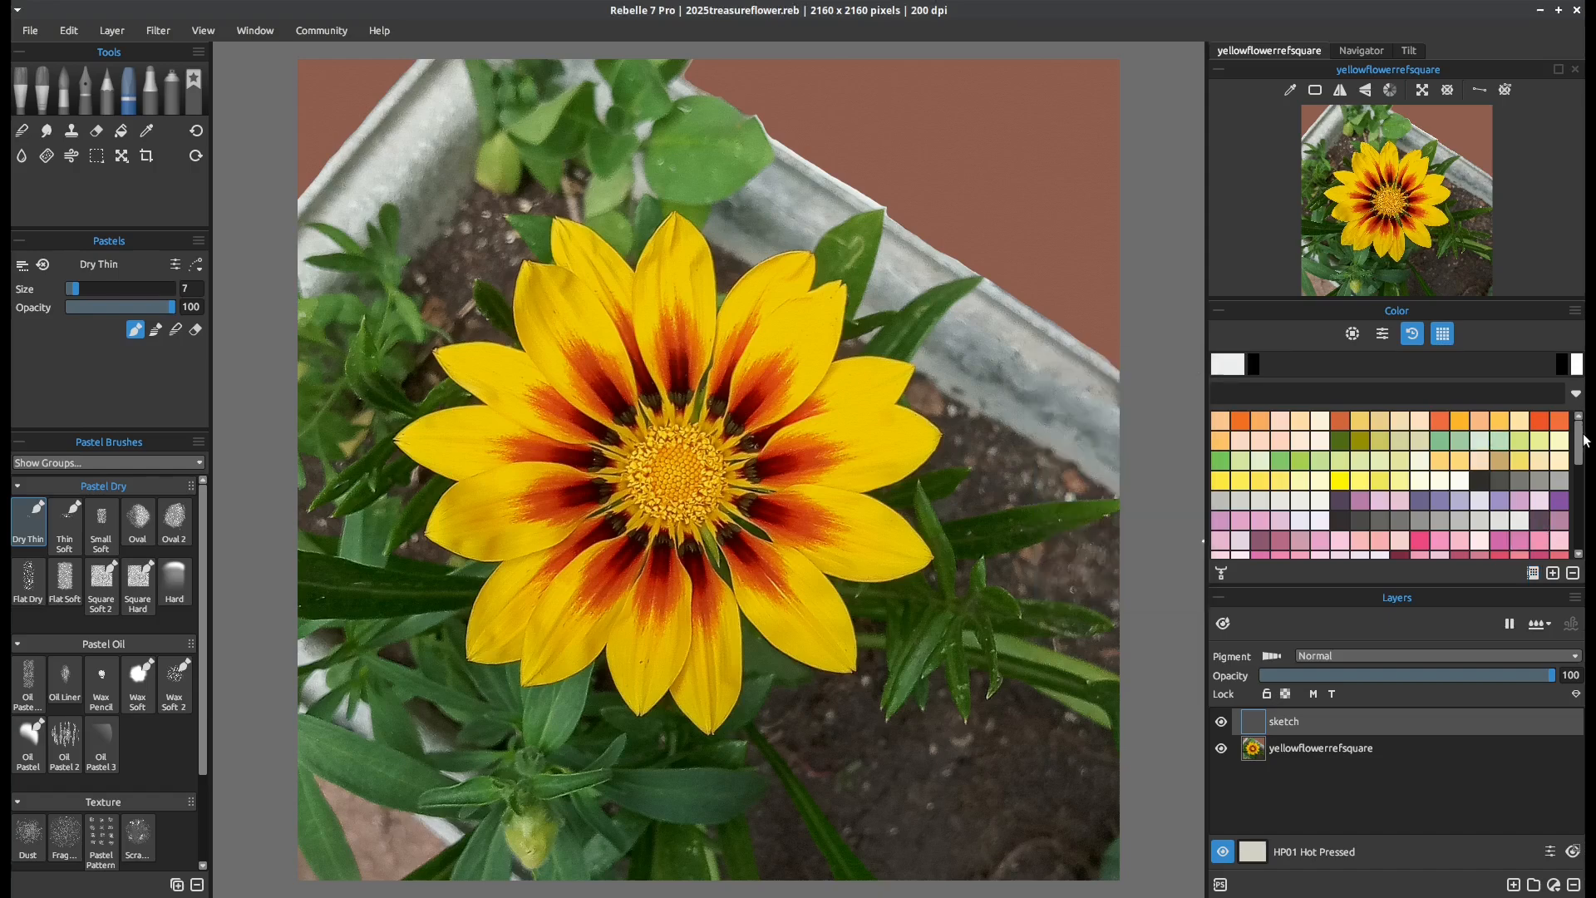
pyautogui.moveTo(1584, 441)
pyautogui.mouseDown()
pyautogui.moveTo(1583, 517)
pyautogui.moveTo(1583, 441)
pyautogui.mouseUp()
# Choose the Bullet ink pen and a dark blue swatch from the lower part of the colour set
pyautogui.click(84, 92)
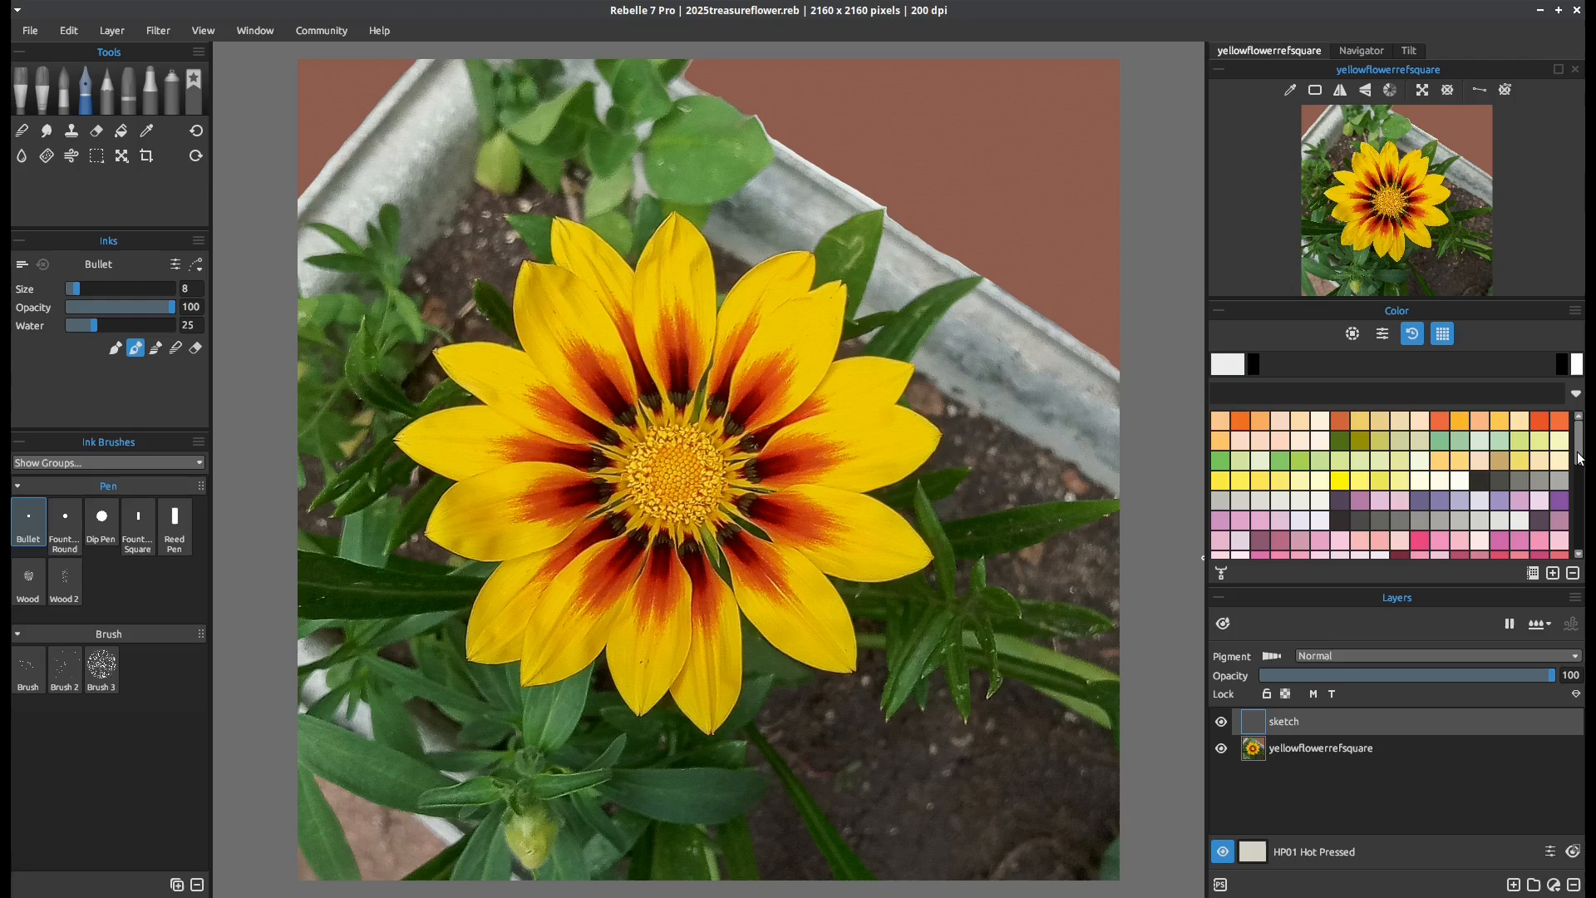
pyautogui.moveTo(1583, 460); pyautogui.dragTo(1577, 524)
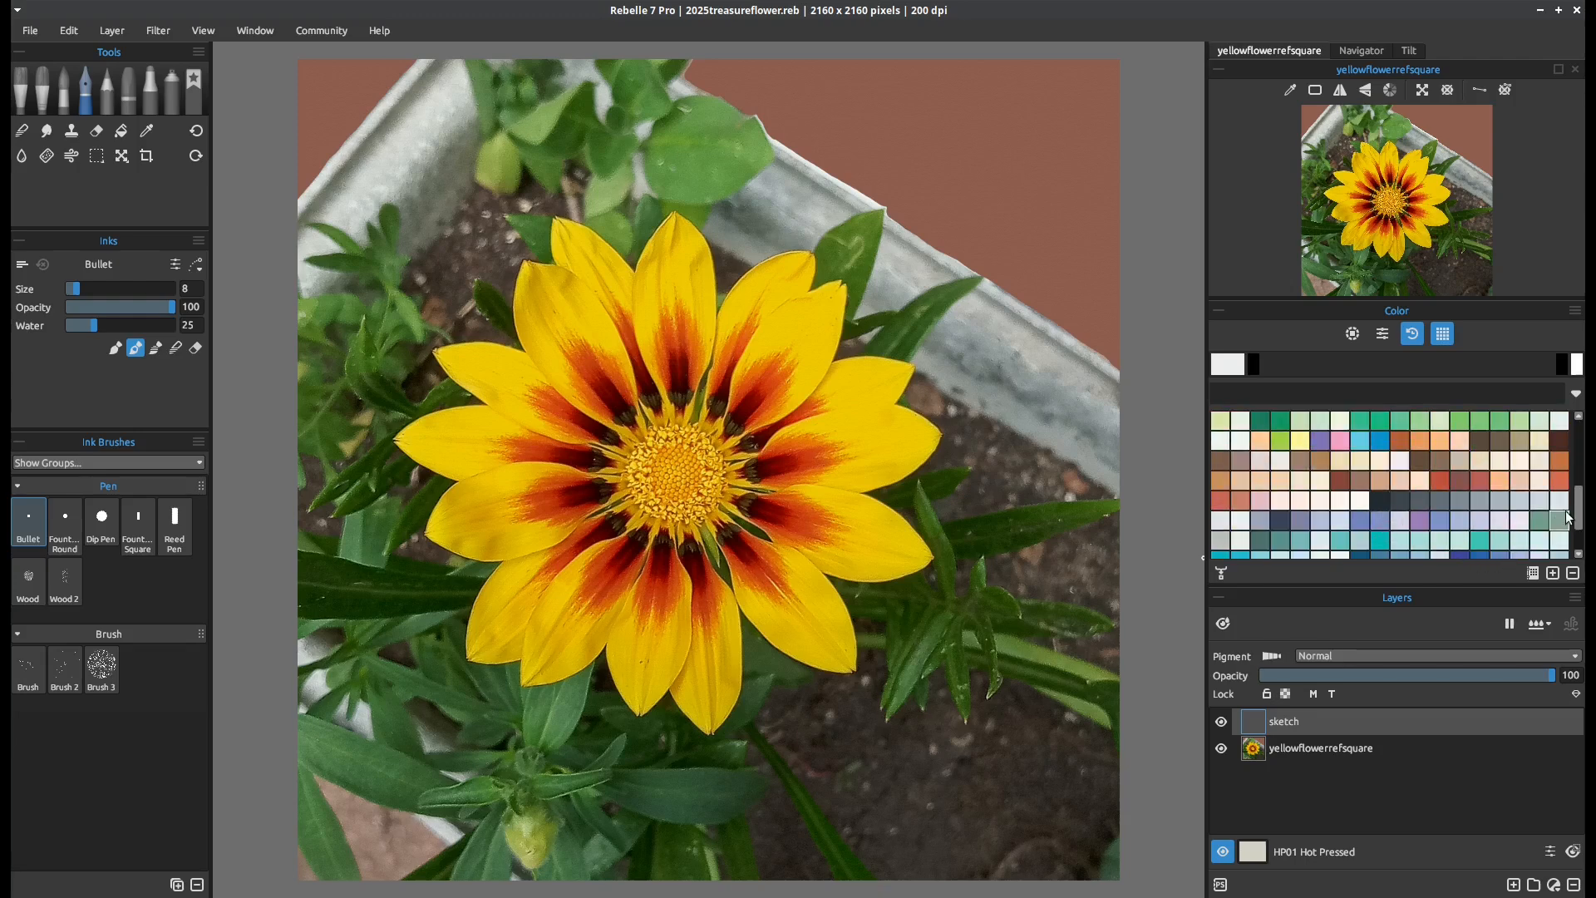
pyautogui.moveTo(1580, 519); pyautogui.dragTo(1580, 540)
pyautogui.click(1460, 501)
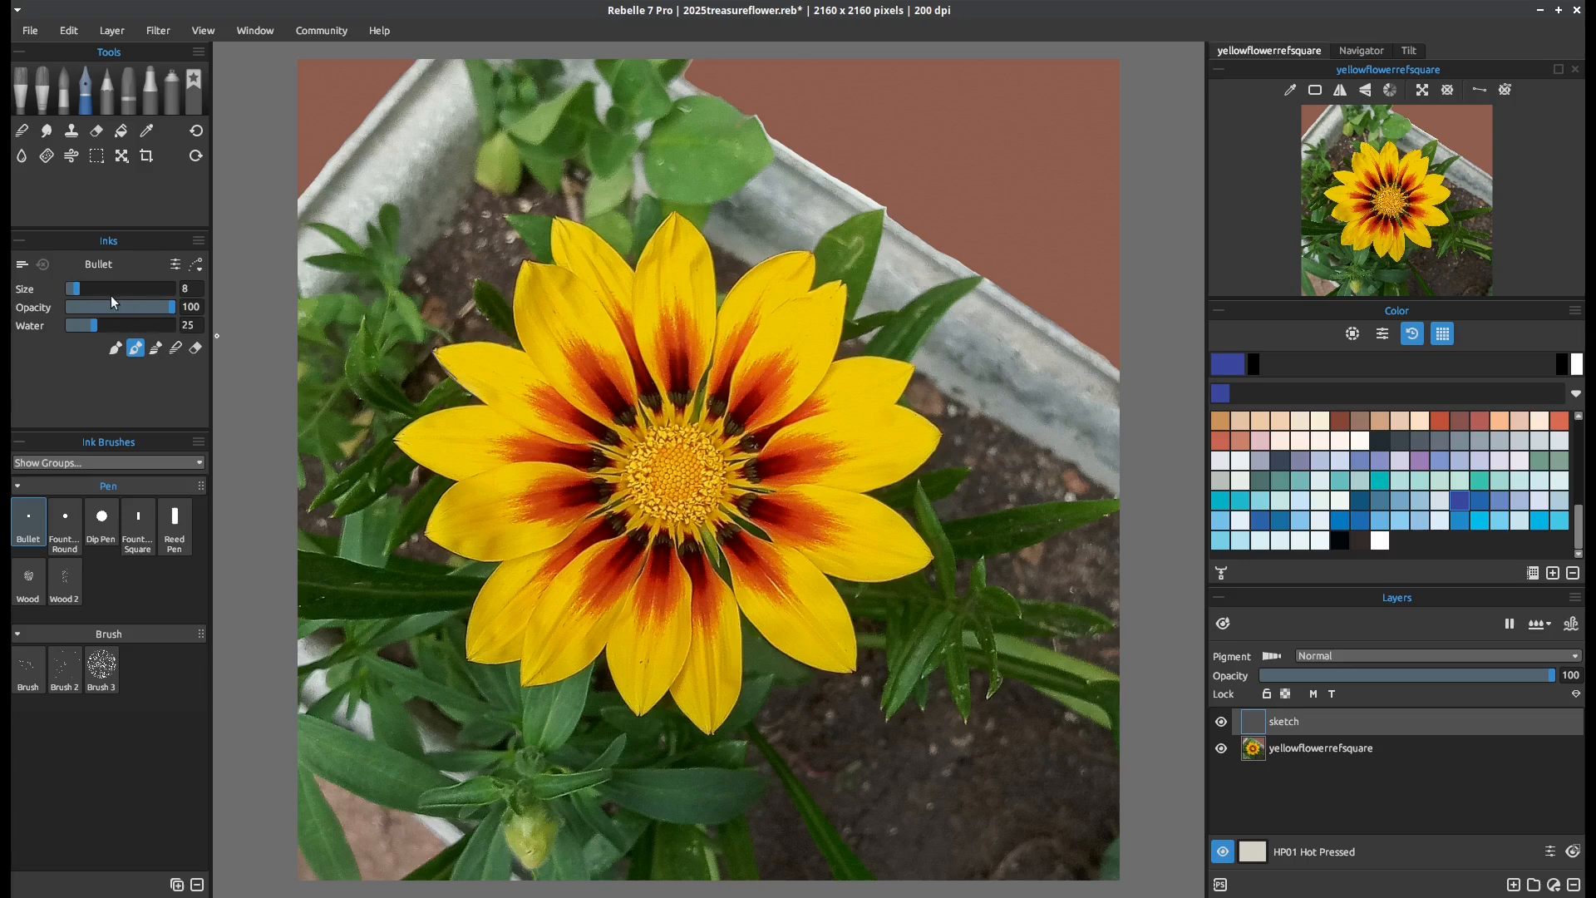
# Trace the outlines of the flower's upper and right-hand petals in dark blue on the sketch layer
pyautogui.moveTo(483, 401); pyautogui.dragTo(591, 442)
pyautogui.moveTo(434, 350); pyautogui.dragTo(521, 350)
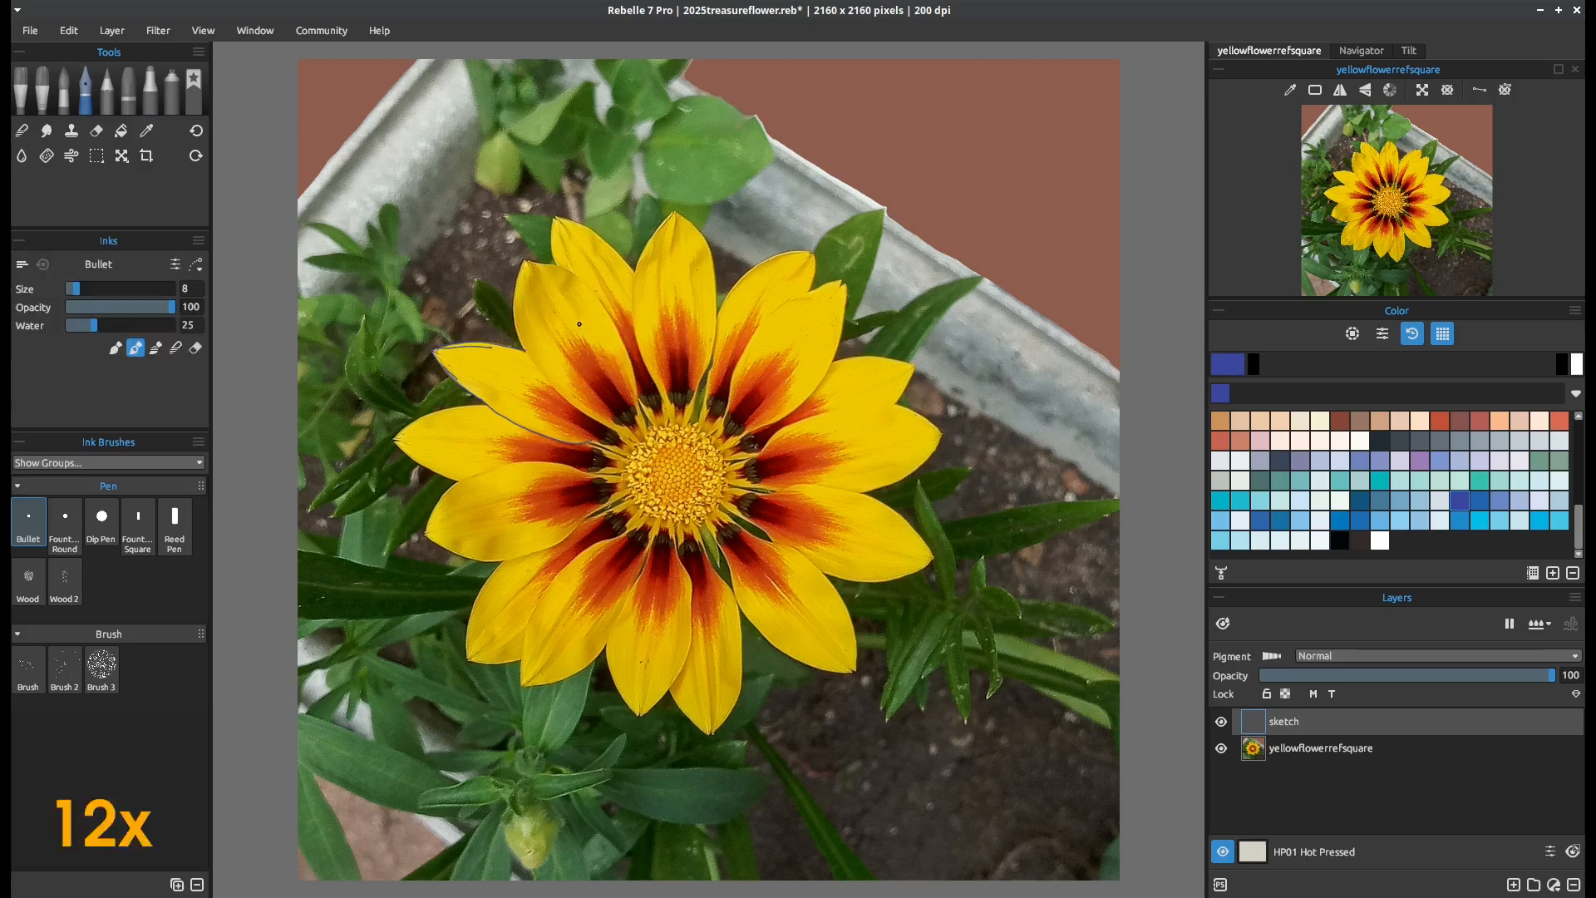
pyautogui.moveTo(513, 295)
pyautogui.mouseDown()
pyautogui.moveTo(538, 373)
pyautogui.moveTo(598, 306)
pyautogui.moveTo(553, 218)
pyautogui.moveTo(670, 218)
pyautogui.moveTo(714, 264)
pyautogui.moveTo(686, 423)
pyautogui.mouseUp()
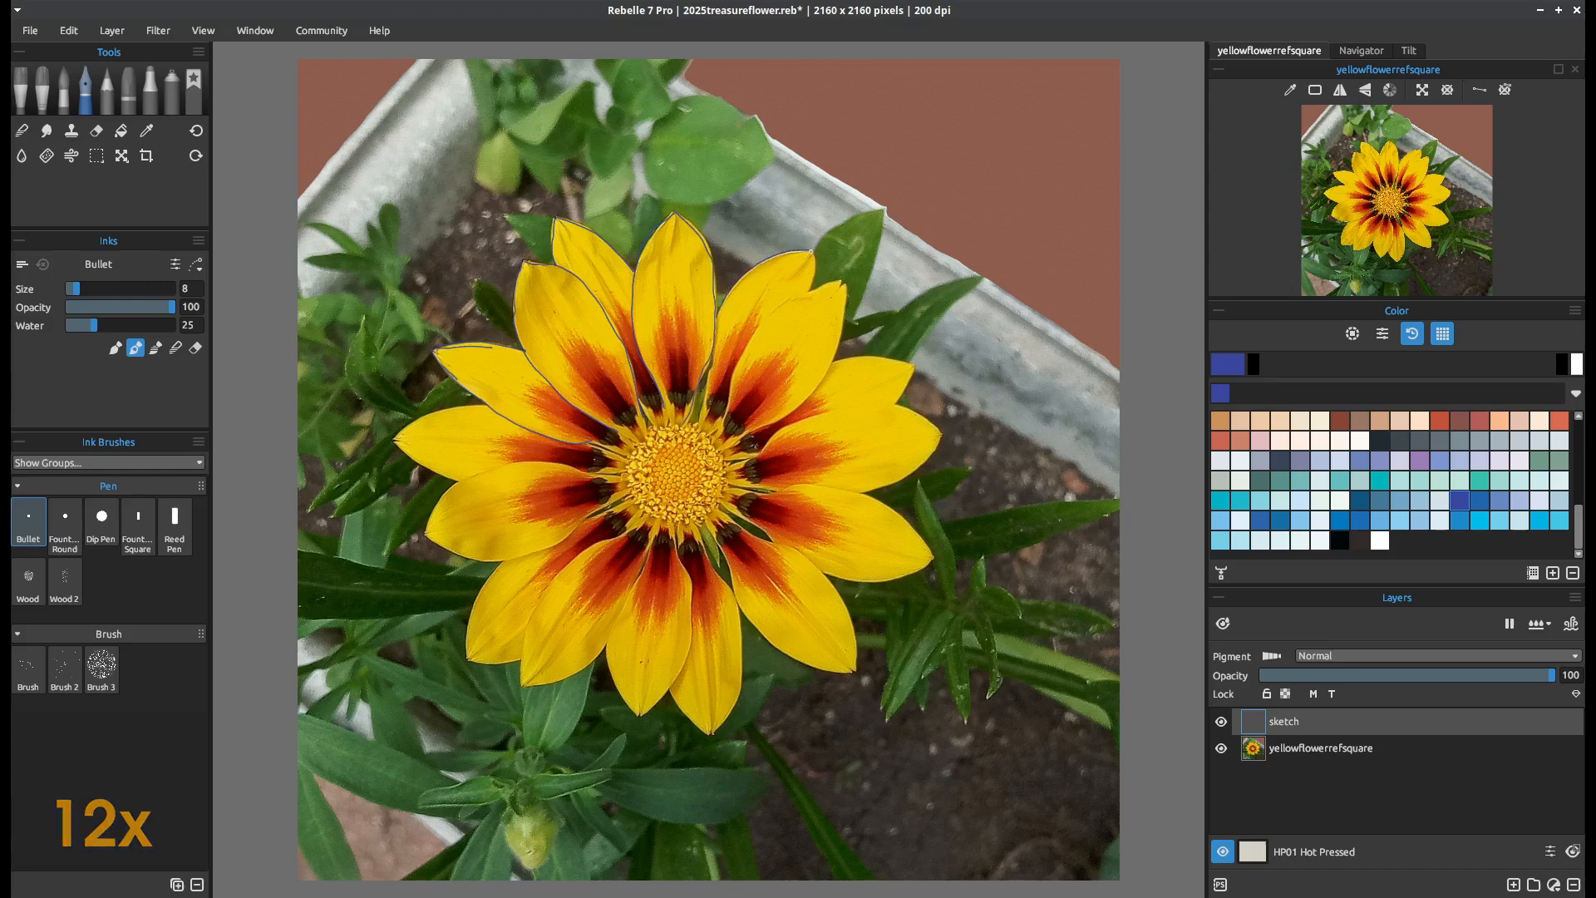
pyautogui.moveTo(844, 284)
pyautogui.mouseDown()
pyautogui.moveTo(800, 402)
pyautogui.moveTo(914, 361)
pyautogui.moveTo(915, 402)
pyautogui.mouseUp()
pyautogui.moveTo(779, 419)
pyautogui.mouseDown()
pyautogui.moveTo(937, 440)
pyautogui.moveTo(886, 486)
pyautogui.mouseUp()
pyautogui.moveTo(720, 480)
pyautogui.mouseDown()
pyautogui.moveTo(902, 514)
pyautogui.moveTo(837, 578)
pyautogui.moveTo(813, 564)
pyautogui.moveTo(855, 670)
pyautogui.mouseUp()
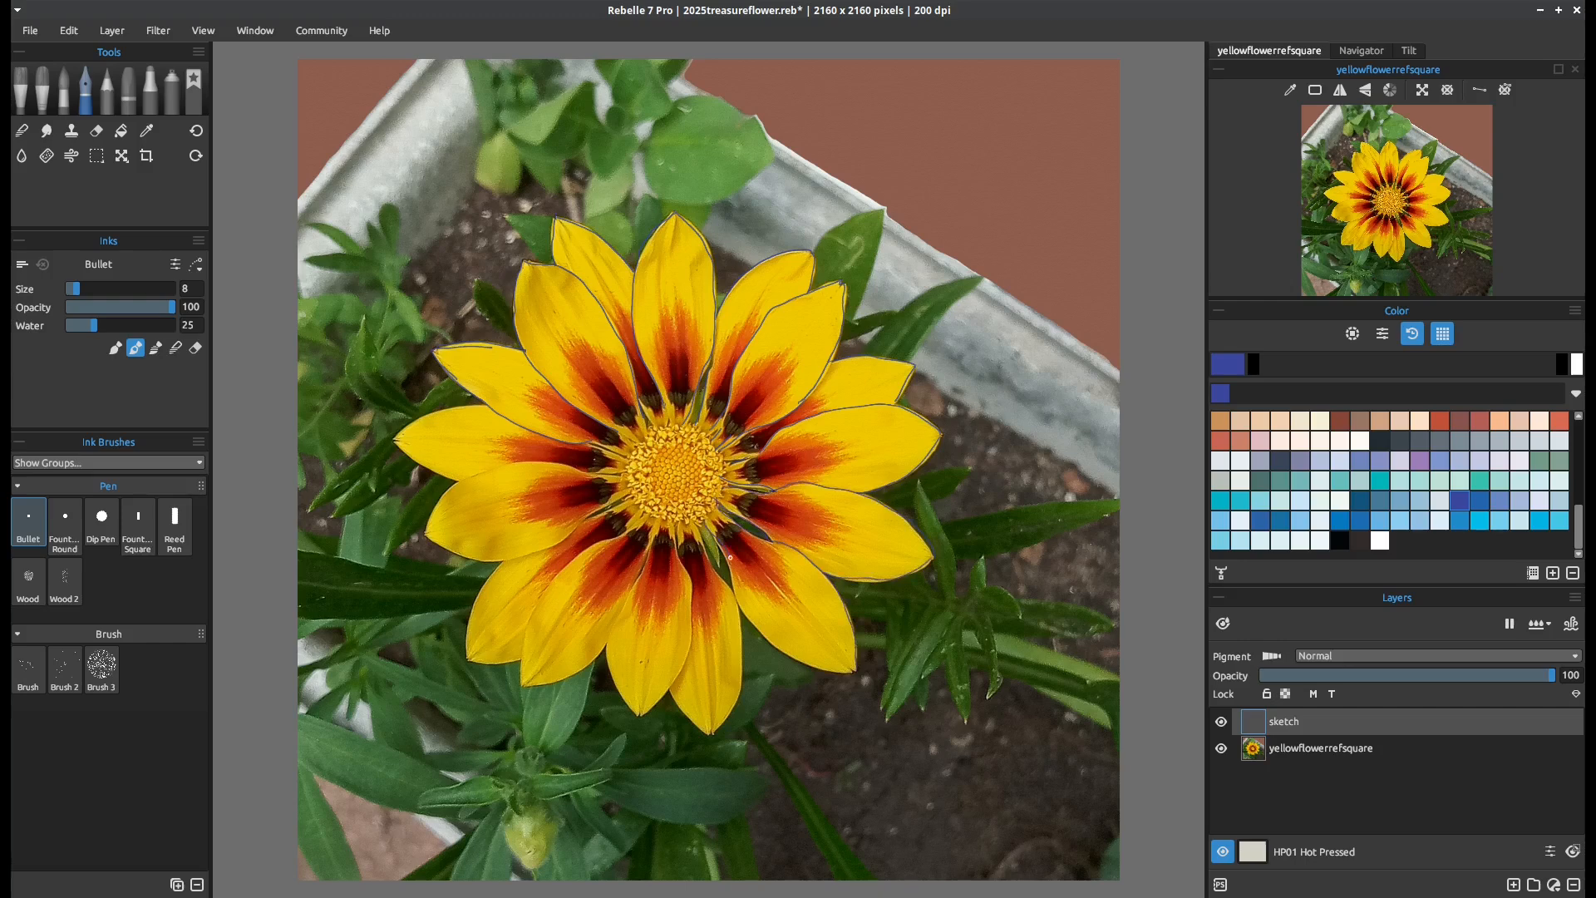
# Trace the outlines of the flower's lower petals on the sketch layer
pyautogui.moveTo(721, 538)
pyautogui.mouseDown()
pyautogui.moveTo(791, 656)
pyautogui.moveTo(854, 672)
pyautogui.mouseUp()
pyautogui.moveTo(694, 519); pyautogui.dragTo(712, 733)
pyautogui.moveTo(691, 547)
pyautogui.mouseDown()
pyautogui.moveTo(683, 626)
pyautogui.moveTo(642, 713)
pyautogui.moveTo(612, 645)
pyautogui.moveTo(635, 518)
pyautogui.moveTo(528, 686)
pyautogui.moveTo(611, 633)
pyautogui.mouseUp()
pyautogui.moveTo(471, 609); pyautogui.dragTo(521, 662)
pyautogui.moveTo(574, 530); pyautogui.dragTo(449, 553)
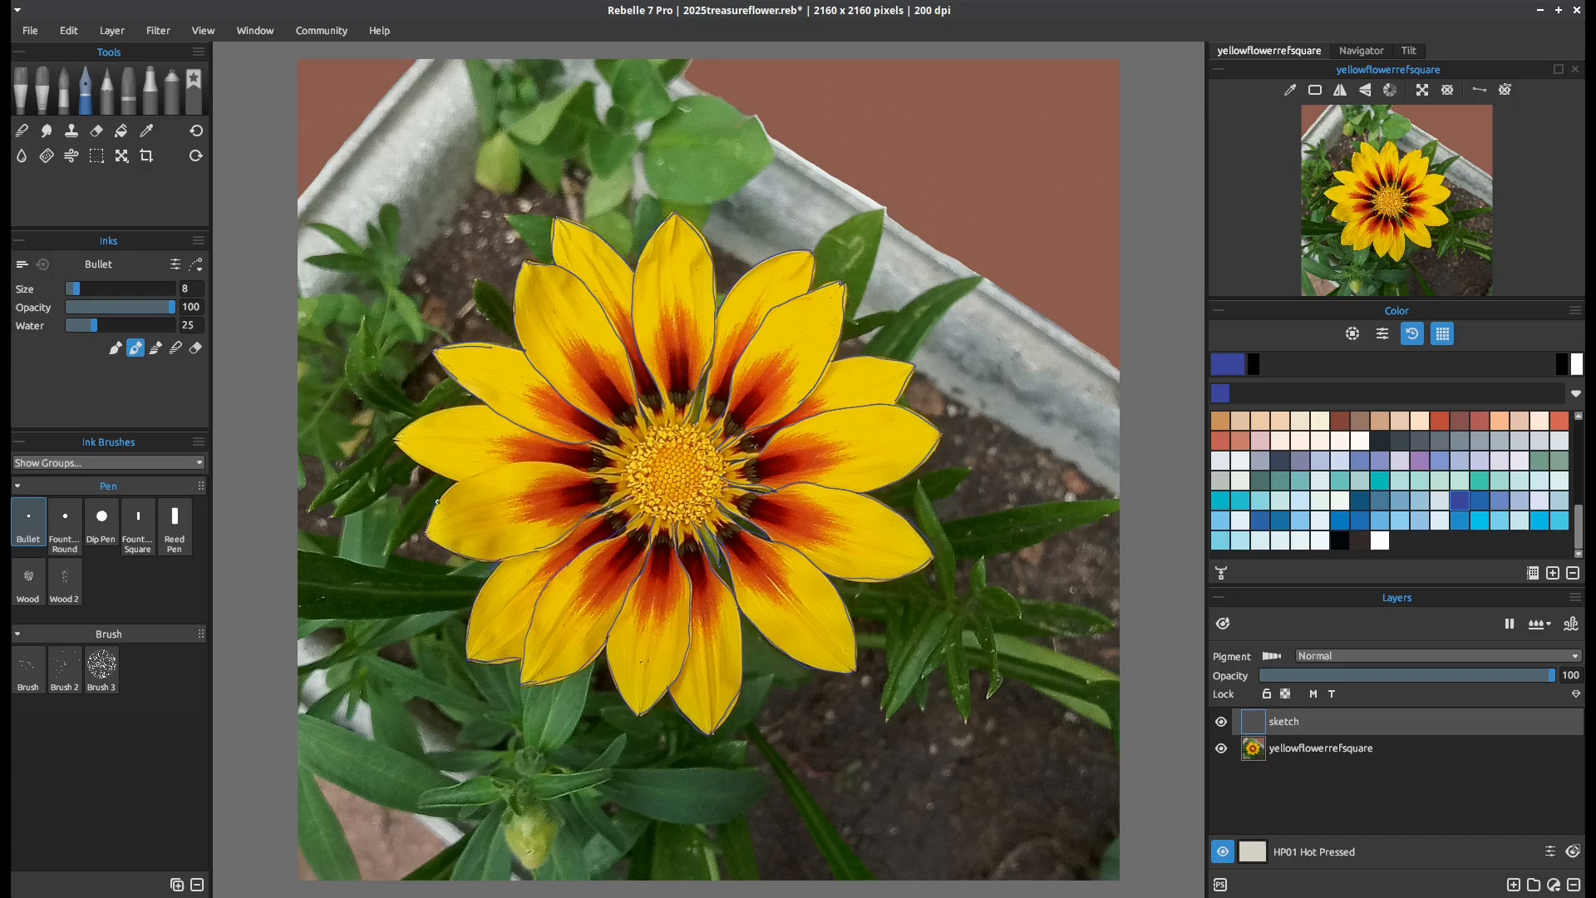
# Trace the remaining left-hand petals and the rings of the flower's centre
pyautogui.moveTo(444, 493); pyautogui.dragTo(559, 464)
pyautogui.moveTo(471, 405); pyautogui.dragTo(397, 438)
pyautogui.moveTo(396, 441); pyautogui.dragTo(462, 481)
pyautogui.moveTo(654, 428)
pyautogui.mouseDown()
pyautogui.moveTo(686, 522)
pyautogui.moveTo(652, 429)
pyautogui.mouseUp()
pyautogui.moveTo(652, 464)
pyautogui.mouseDown()
pyautogui.moveTo(677, 445)
pyautogui.moveTo(651, 478)
pyautogui.mouseUp()
# Trace the leaves around the flower, from the tips behind the top petals to the leaf clusters on both sides
pyautogui.moveTo(884, 207); pyautogui.dragTo(855, 319)
pyautogui.moveTo(883, 209); pyautogui.dragTo(814, 250)
pyautogui.moveTo(711, 202)
pyautogui.mouseDown()
pyautogui.moveTo(704, 230)
pyautogui.moveTo(637, 252)
pyautogui.mouseUp()
pyautogui.moveTo(609, 211); pyautogui.dragTo(633, 245)
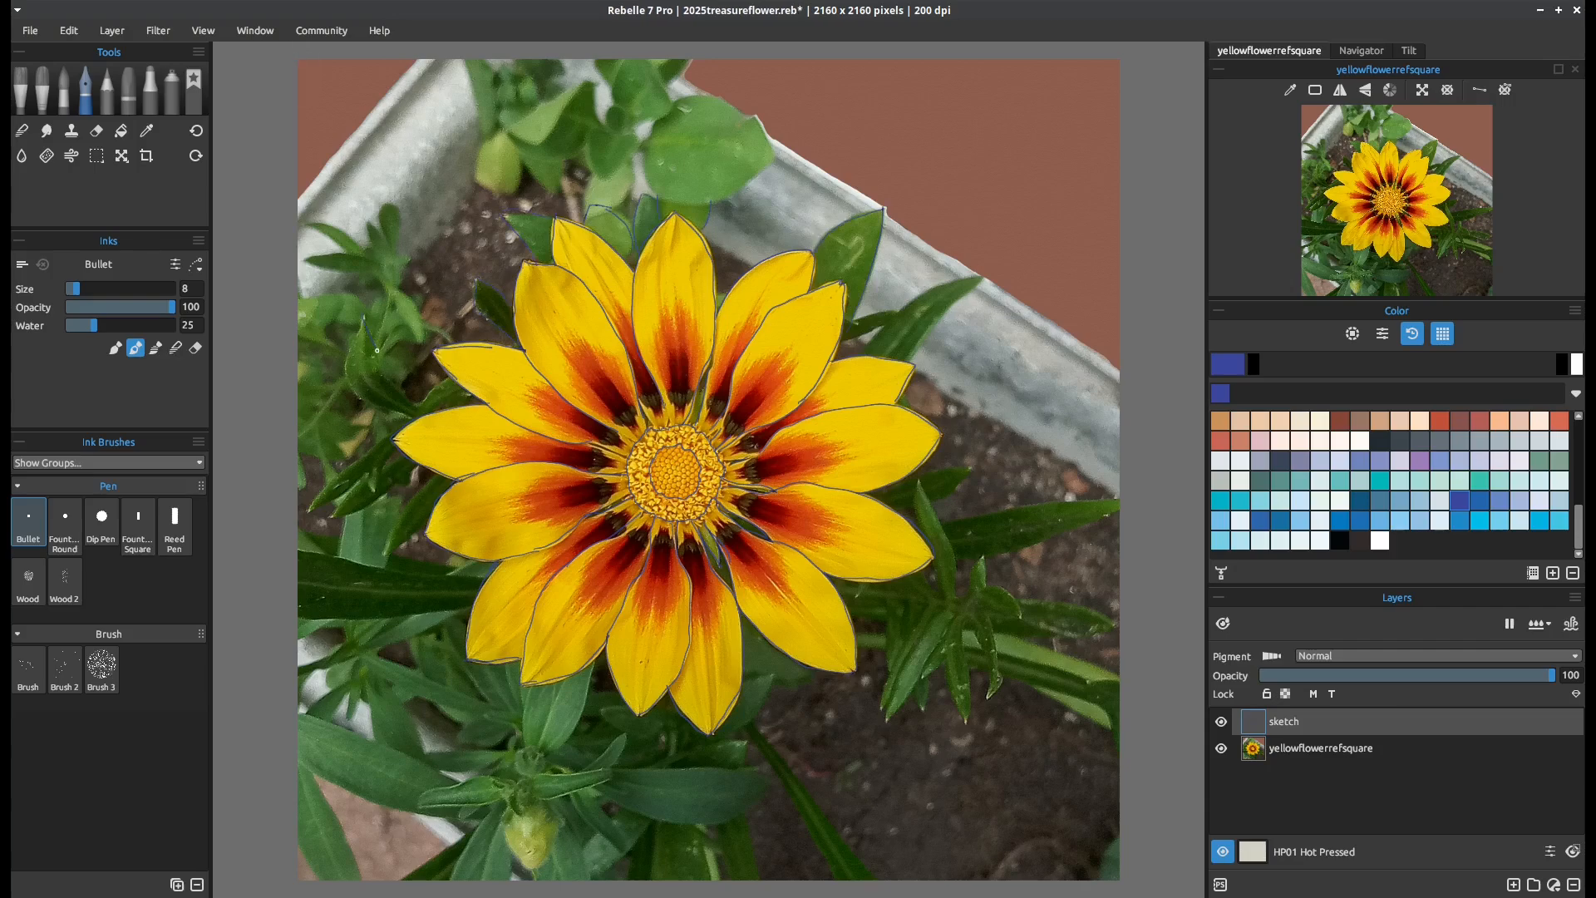
pyautogui.moveTo(364, 319); pyautogui.dragTo(353, 349)
pyautogui.moveTo(351, 490); pyautogui.dragTo(338, 503)
pyautogui.moveTo(303, 609); pyautogui.dragTo(429, 617)
pyautogui.moveTo(916, 700); pyautogui.dragTo(910, 683)
pyautogui.moveTo(886, 721)
pyautogui.mouseDown()
pyautogui.moveTo(889, 669)
pyautogui.moveTo(853, 618)
pyautogui.moveTo(883, 649)
pyautogui.mouseUp()
pyautogui.moveTo(920, 345); pyautogui.dragTo(895, 306)
pyautogui.moveTo(708, 204)
pyautogui.mouseDown()
pyautogui.moveTo(693, 147)
pyautogui.moveTo(657, 206)
pyautogui.mouseUp()
# Draw the long stems and leaves below the flower, fanning out to the bottom edge of the canvas
pyautogui.moveTo(747, 819); pyautogui.dragTo(757, 879)
pyautogui.moveTo(709, 736)
pyautogui.mouseDown()
pyautogui.moveTo(729, 879)
pyautogui.moveTo(653, 878)
pyautogui.mouseUp()
pyautogui.moveTo(608, 684)
pyautogui.mouseDown()
pyautogui.moveTo(538, 773)
pyautogui.moveTo(441, 873)
pyautogui.mouseUp()
pyautogui.moveTo(640, 723); pyautogui.dragTo(490, 873)
# Save the drawing and add short vein marks inside the leaf cluster at the flower's lower right
pyautogui.hotkey('ctrl', 's')
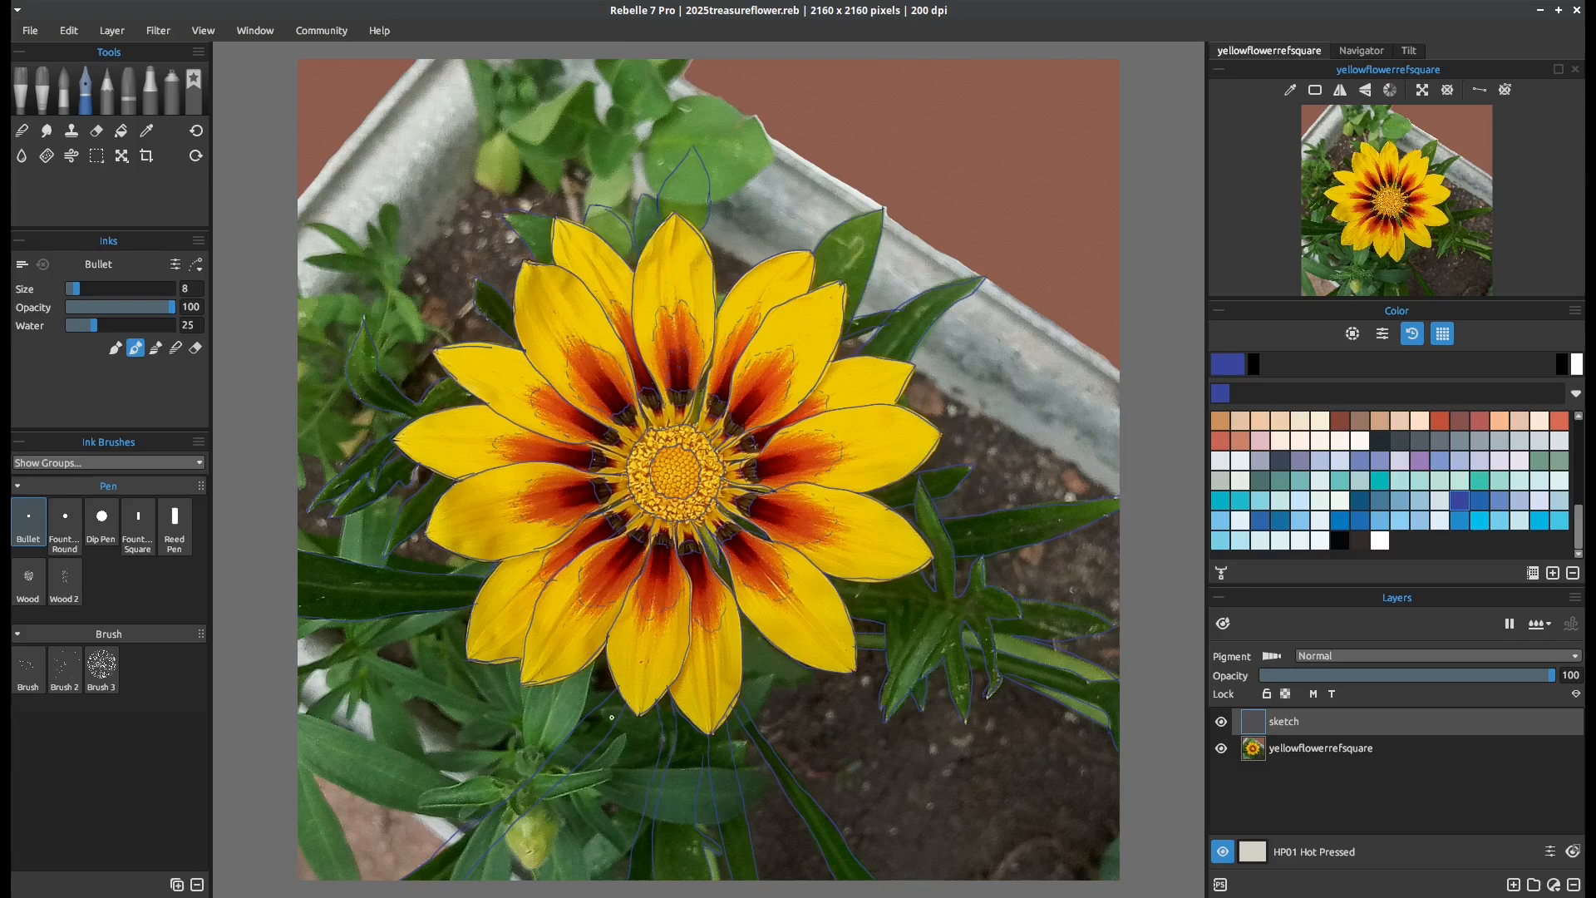
pyautogui.moveTo(926, 606); pyautogui.dragTo(916, 624)
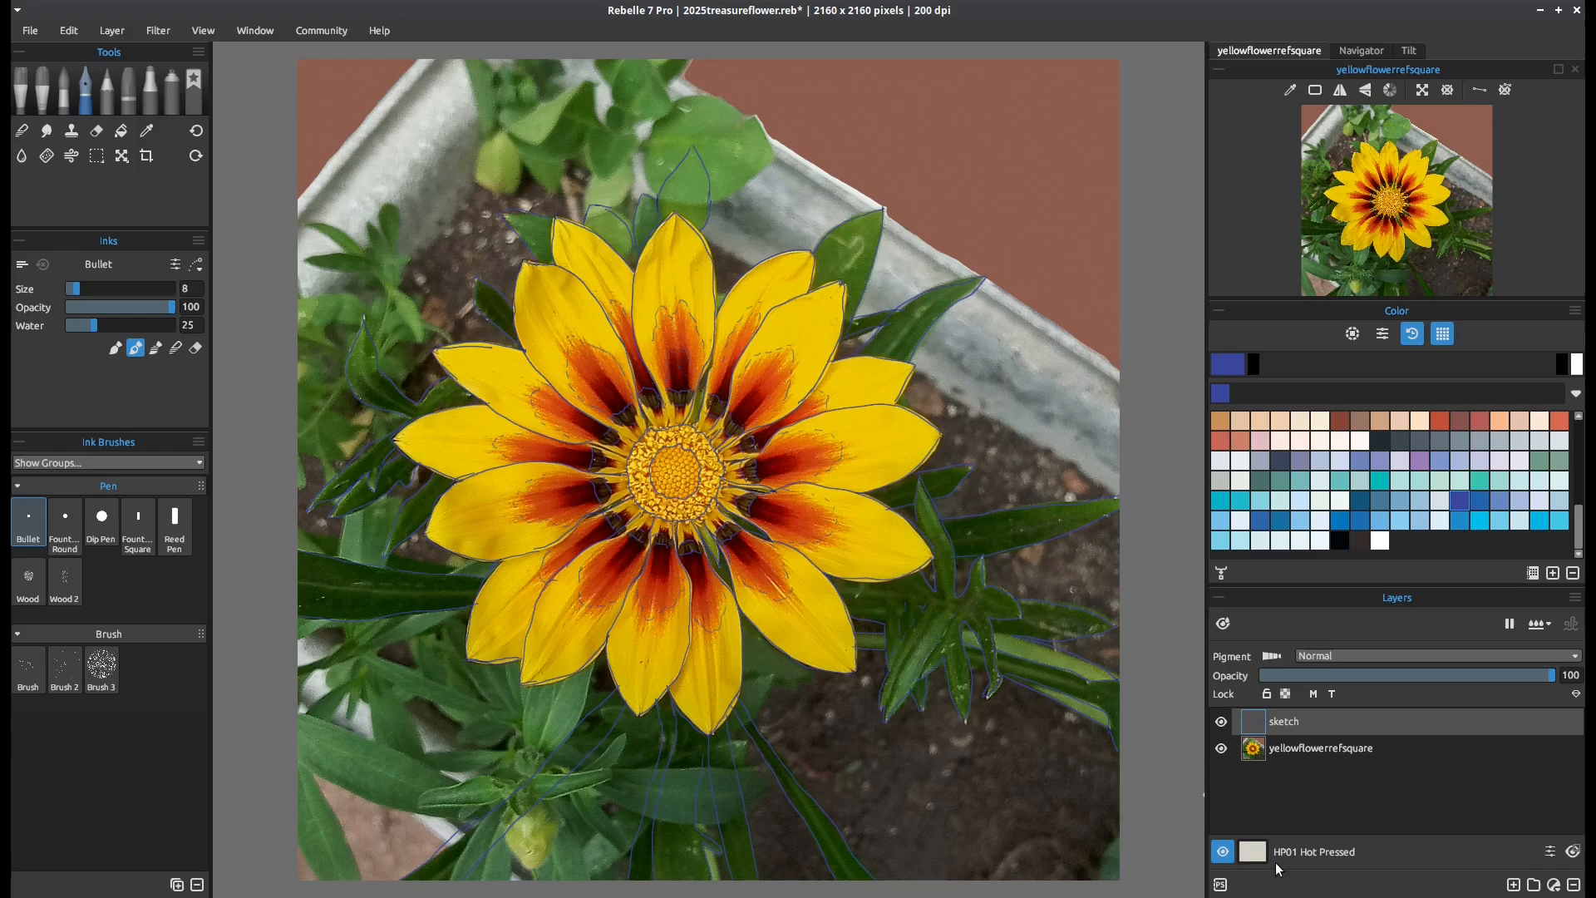
# Add a new layer beneath the sketch layer and hide the yellowflowerrefsquare reference layer
pyautogui.click(1514, 884)
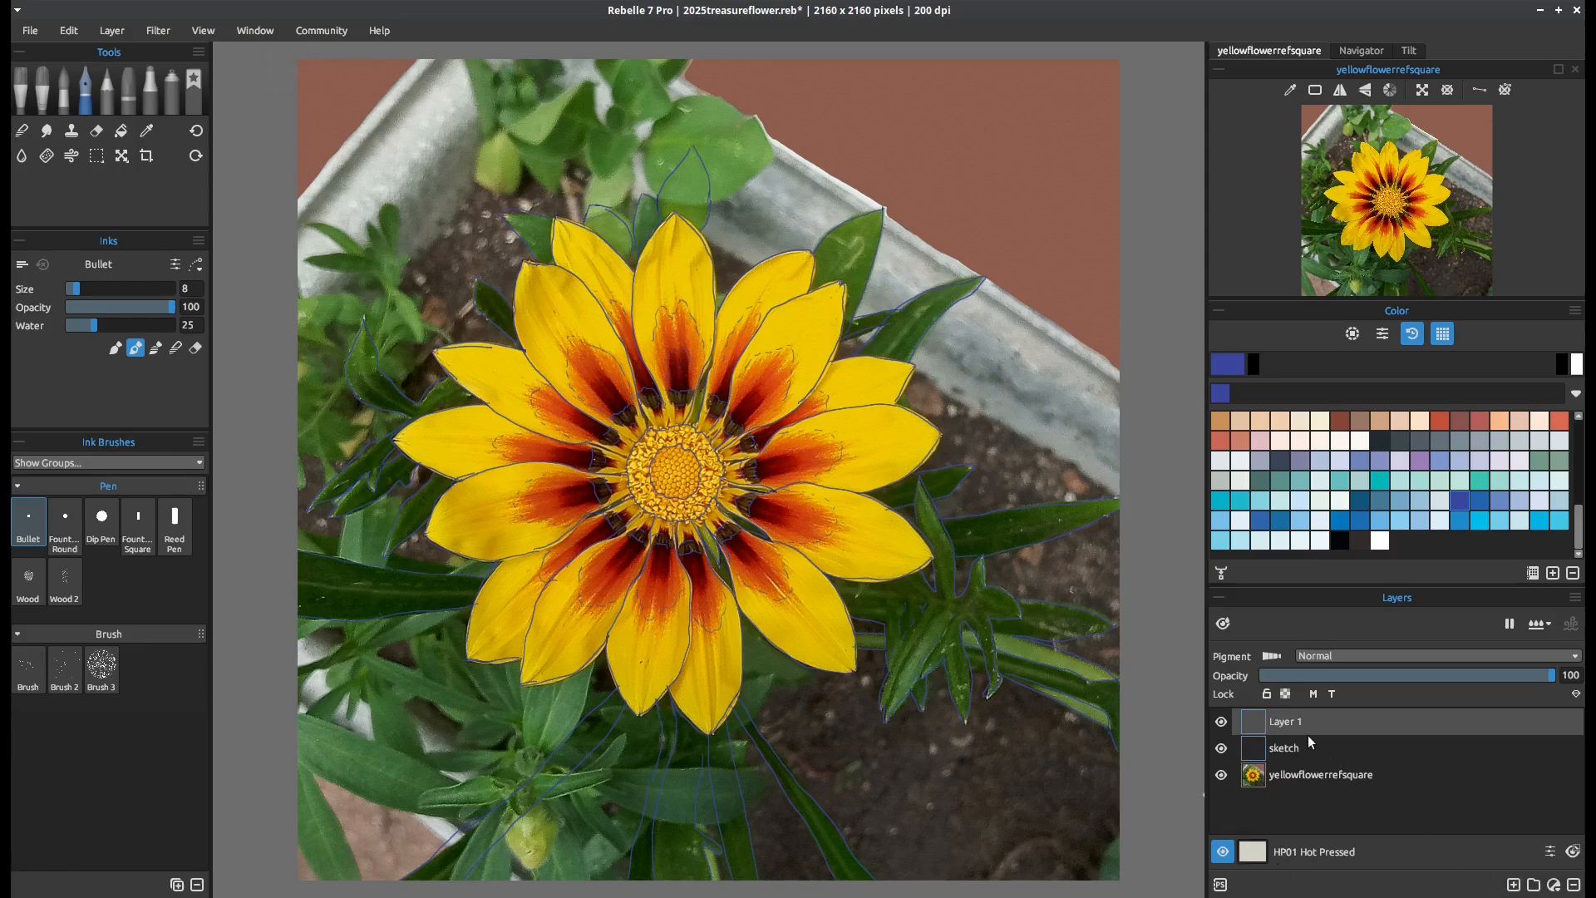
pyautogui.moveTo(1279, 720); pyautogui.dragTo(1282, 763)
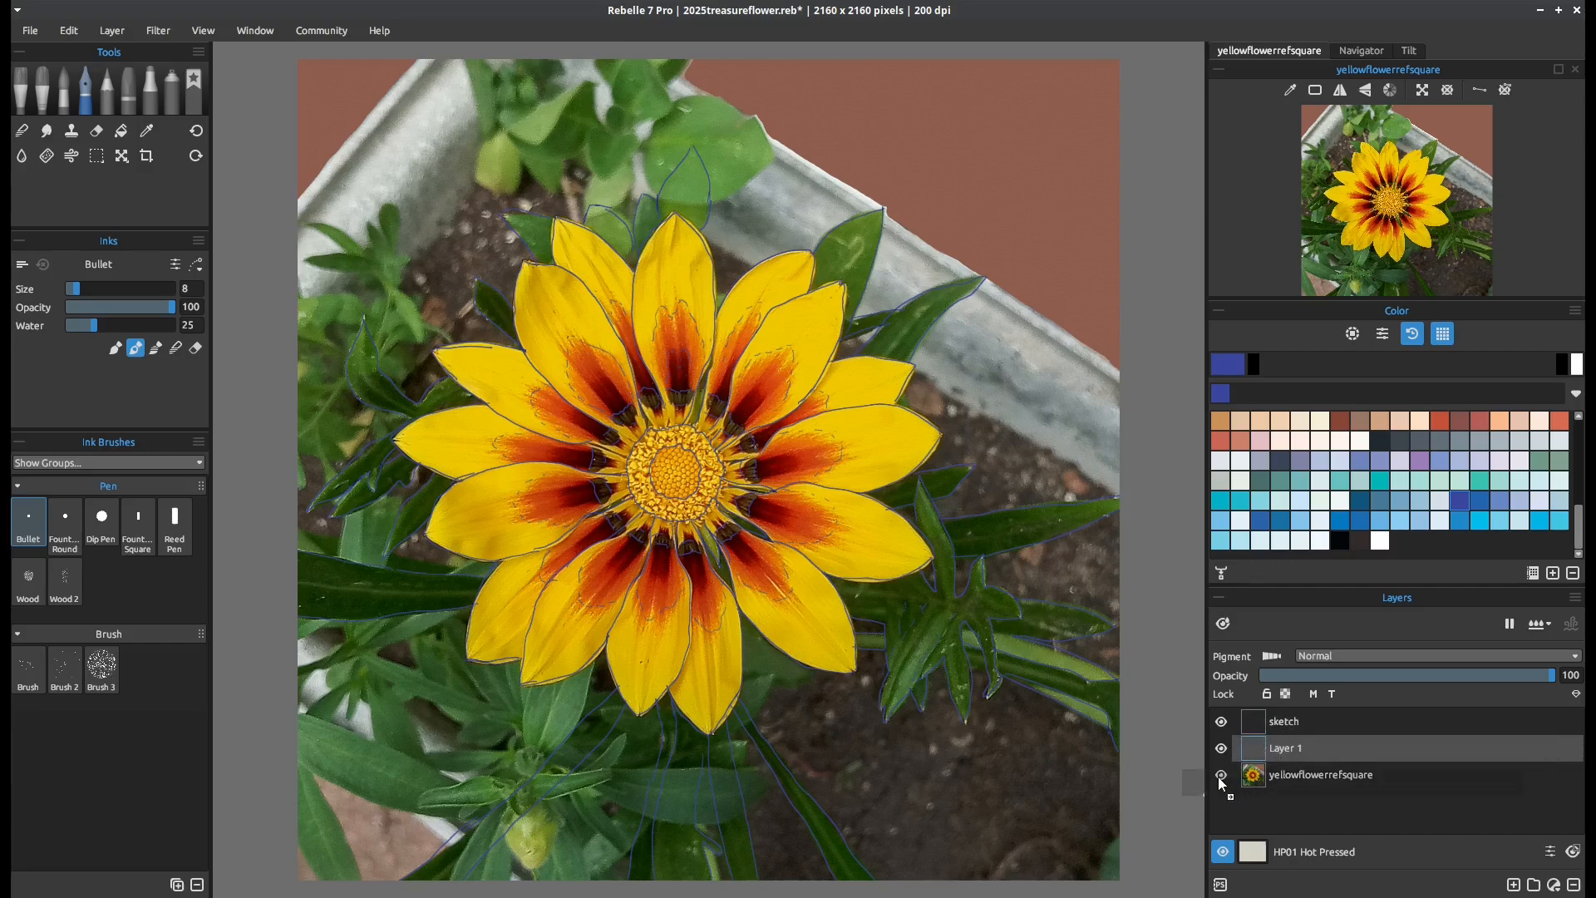
pyautogui.click(1221, 775)
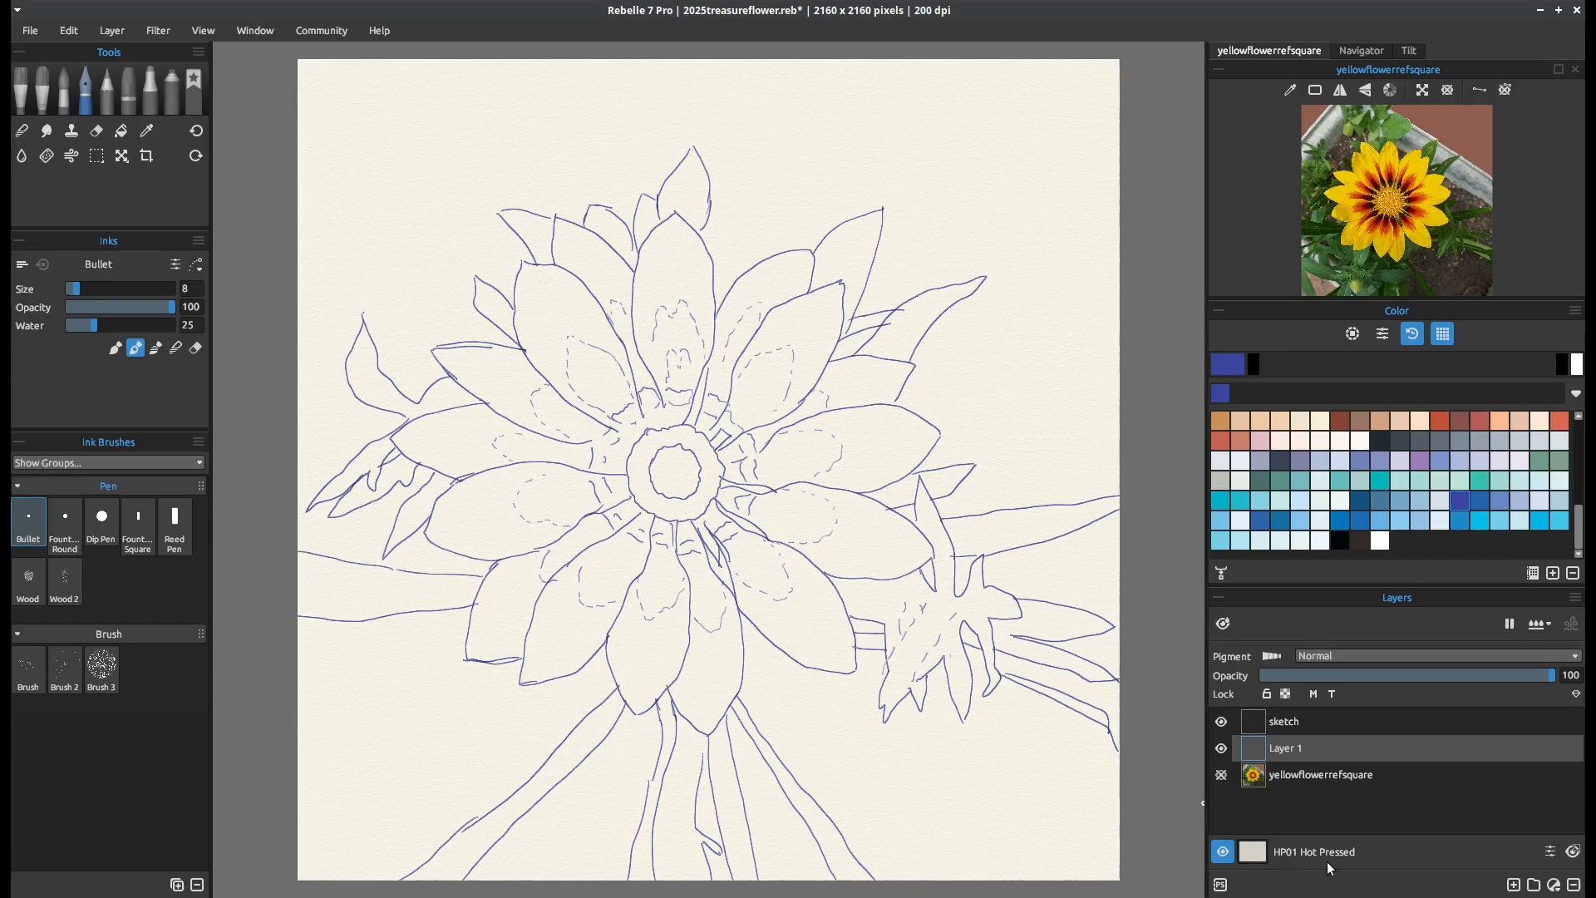
# View the canvas texture and colour choices without changing the paper
pyautogui.click(1253, 852)
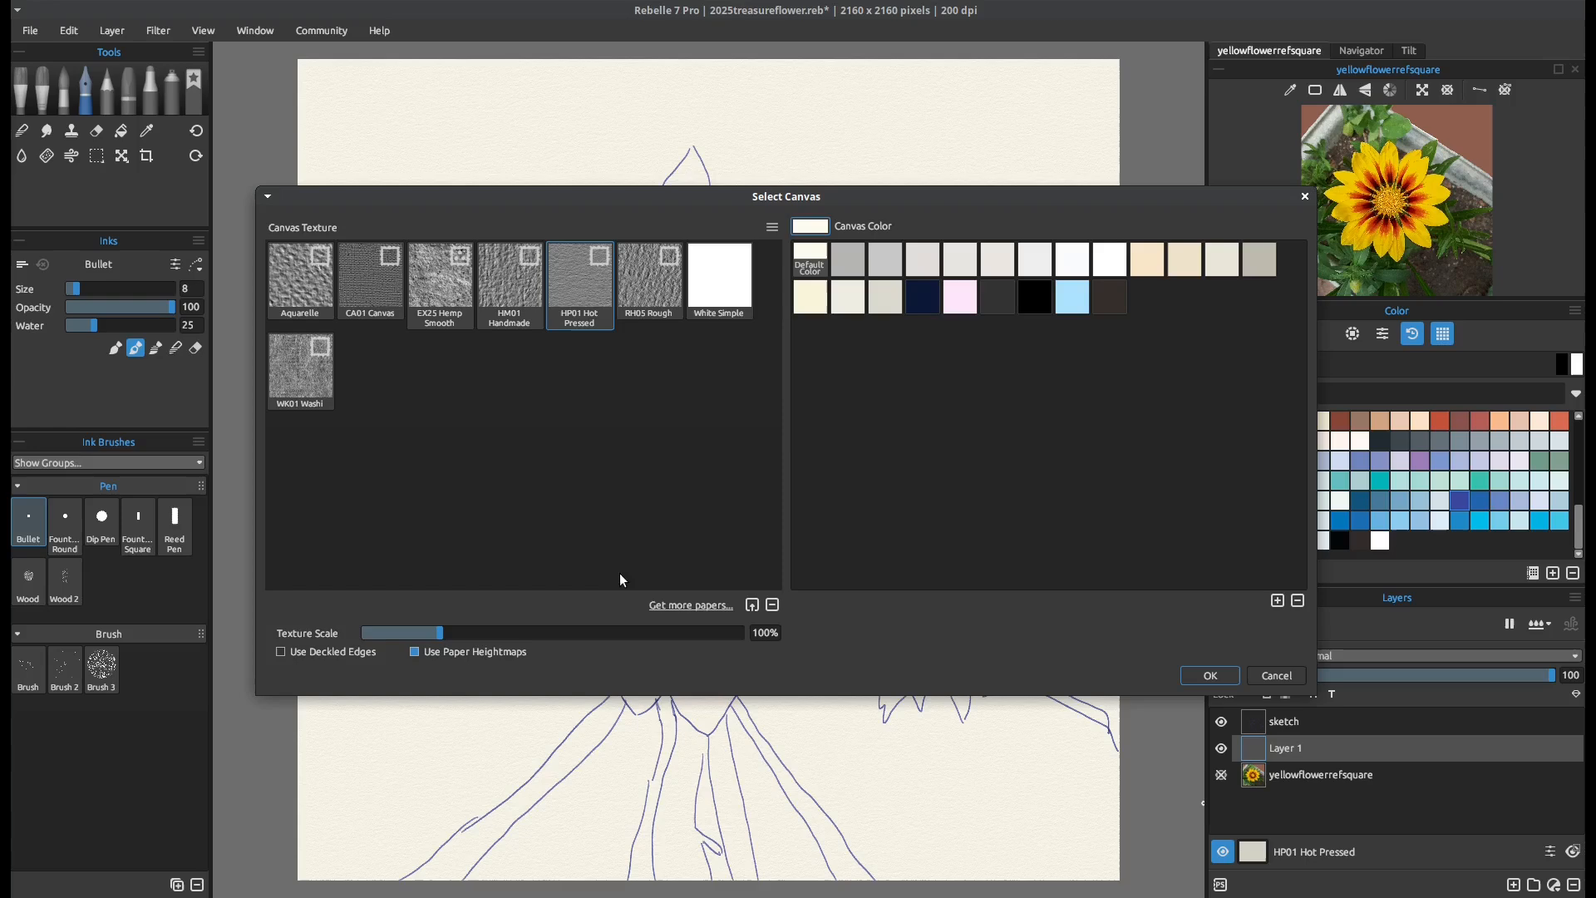
pyautogui.click(1303, 198)
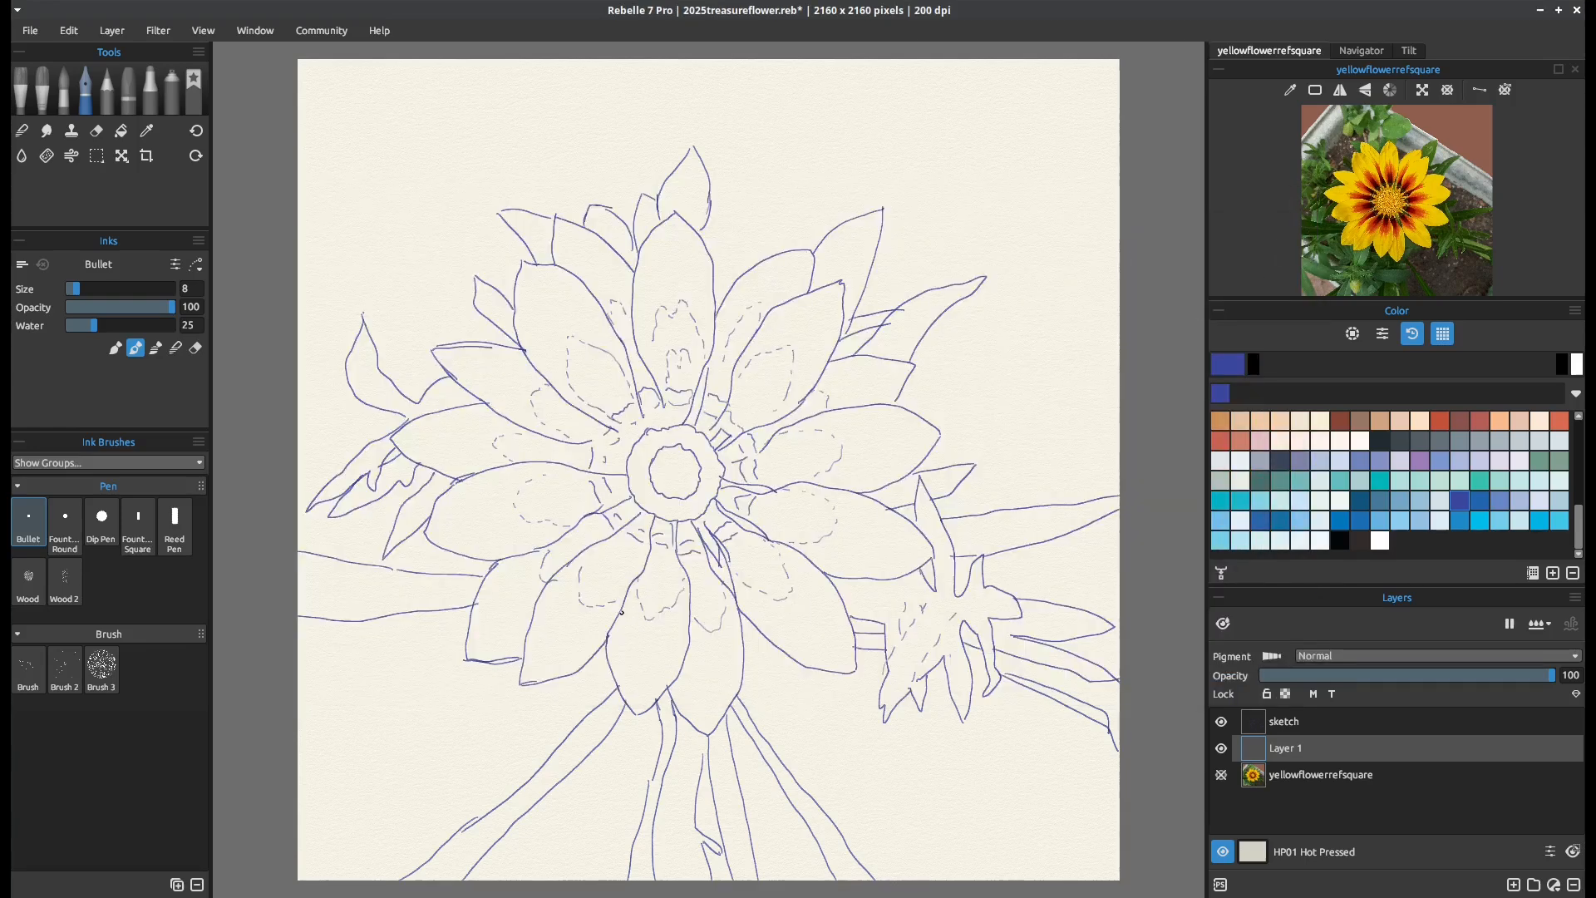
# Draw two test strokes with the Liner marker in the empty area above the flower and undo both
pyautogui.click(151, 91)
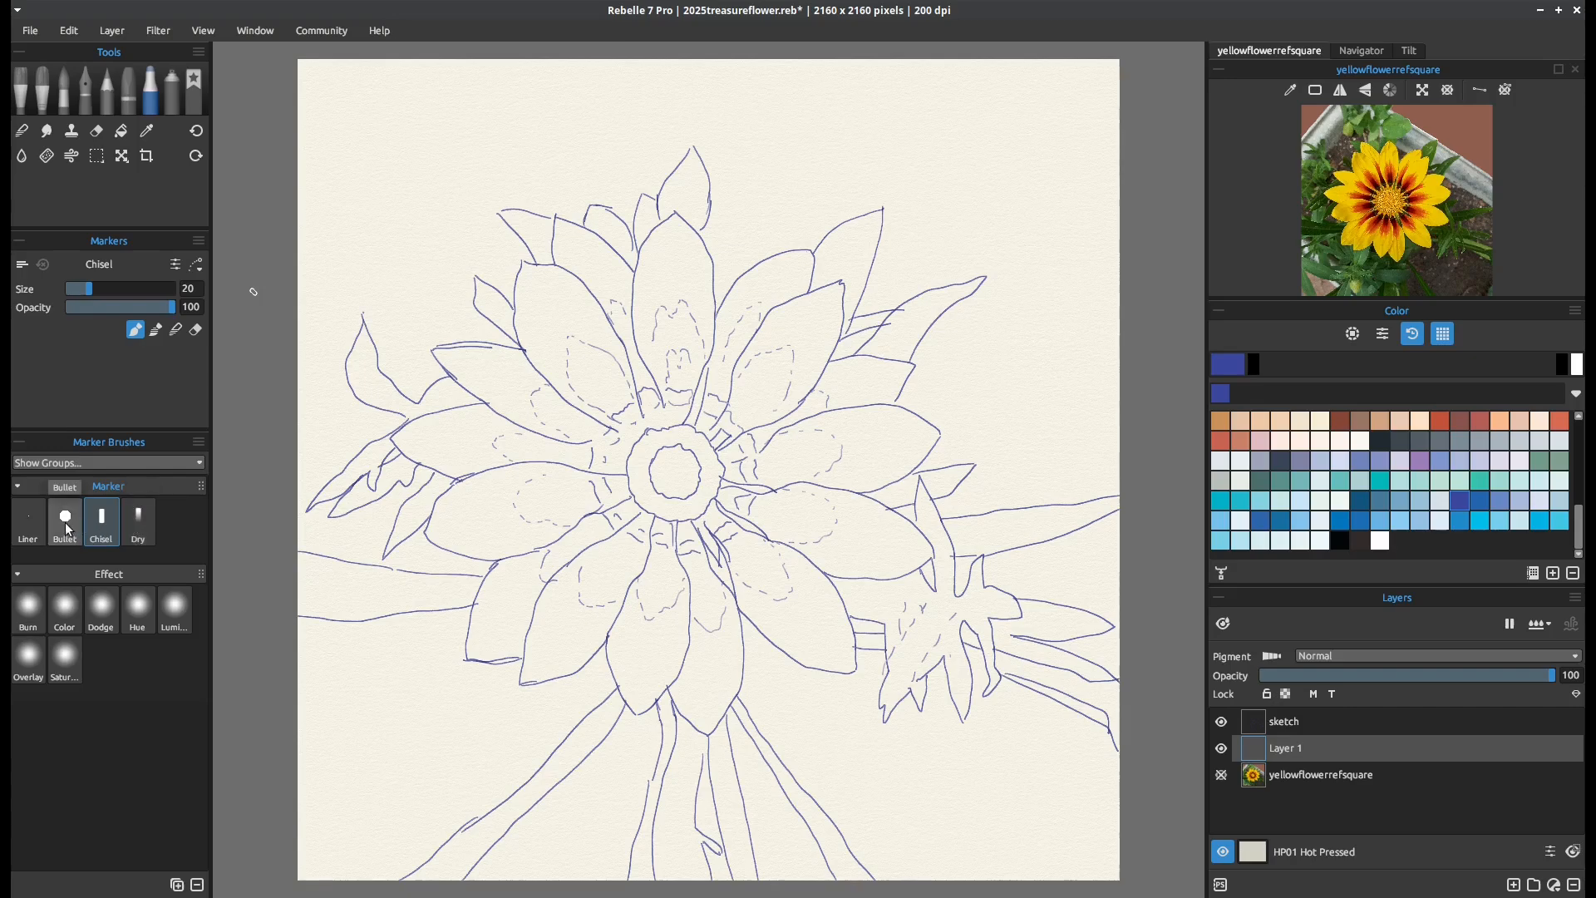
pyautogui.click(28, 522)
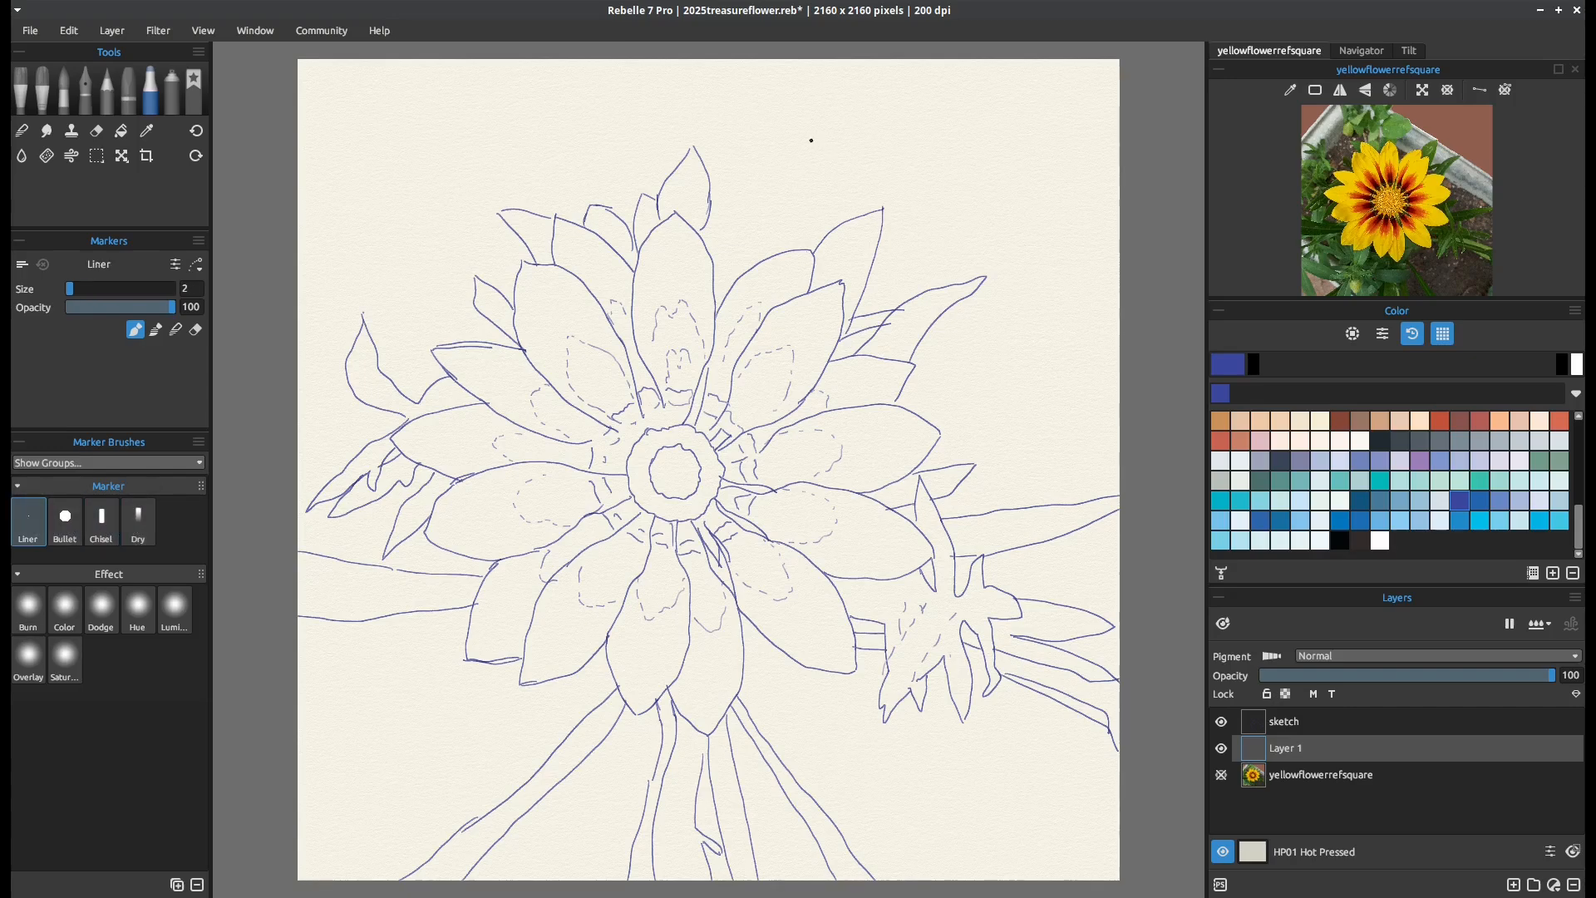
pyautogui.moveTo(791, 130); pyautogui.dragTo(804, 200)
pyautogui.moveTo(795, 131); pyautogui.dragTo(812, 199)
pyautogui.hotkey('ctrl', 'z')
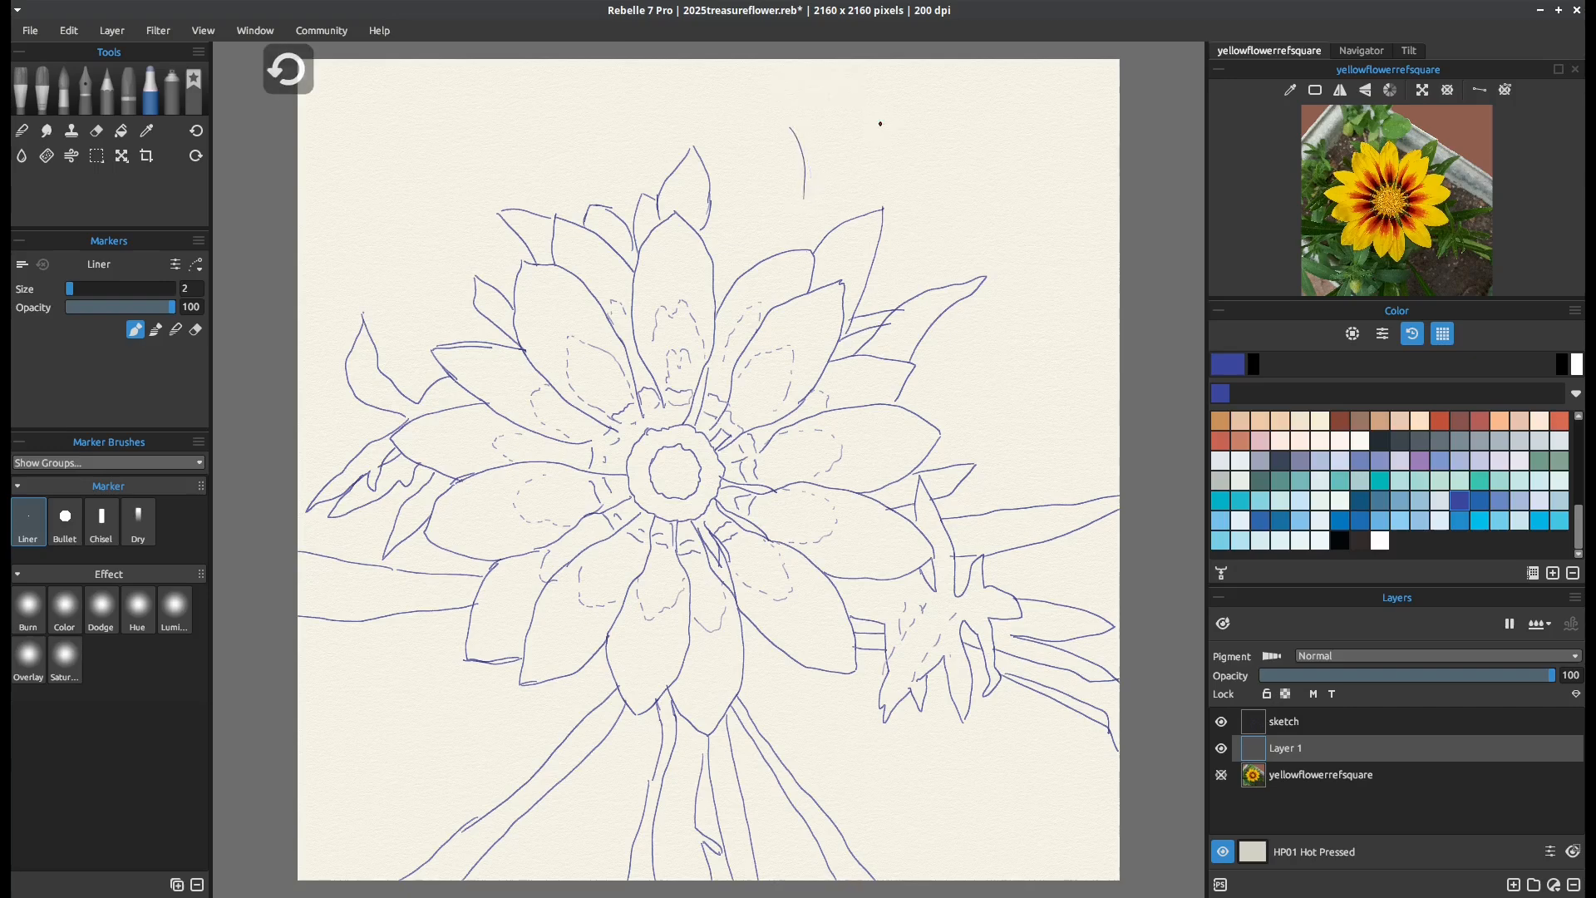
pyautogui.hotkey('ctrl', 'z')
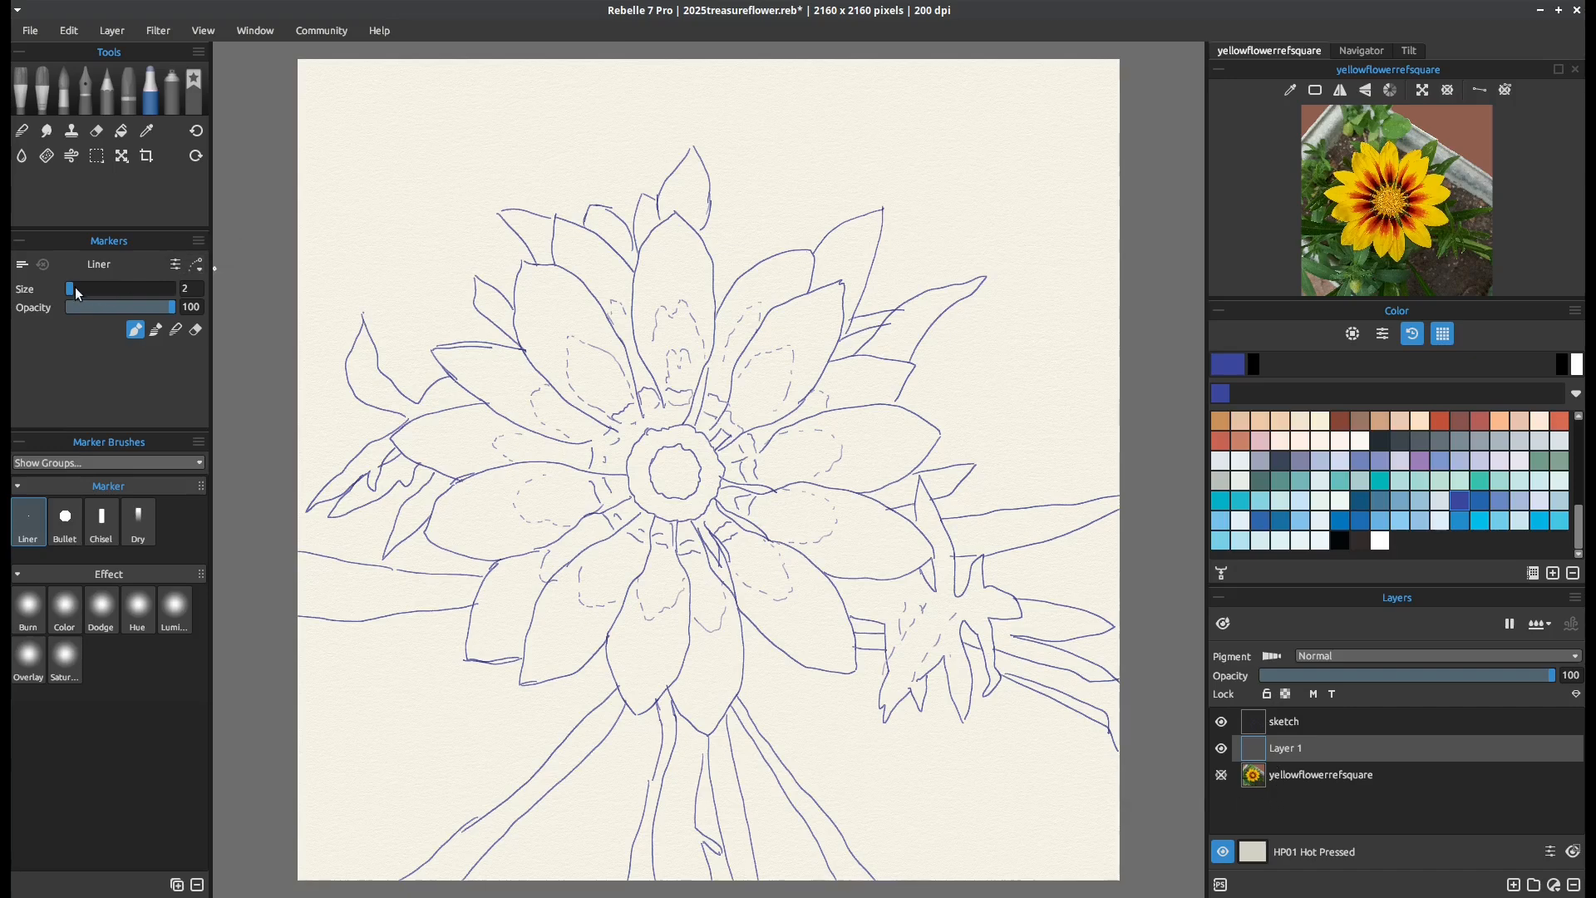
# Set the Liner marker's size to 14 and draw three teal test strokes in the canvas's upper-left area
pyautogui.moveTo(77, 292); pyautogui.dragTo(82, 292)
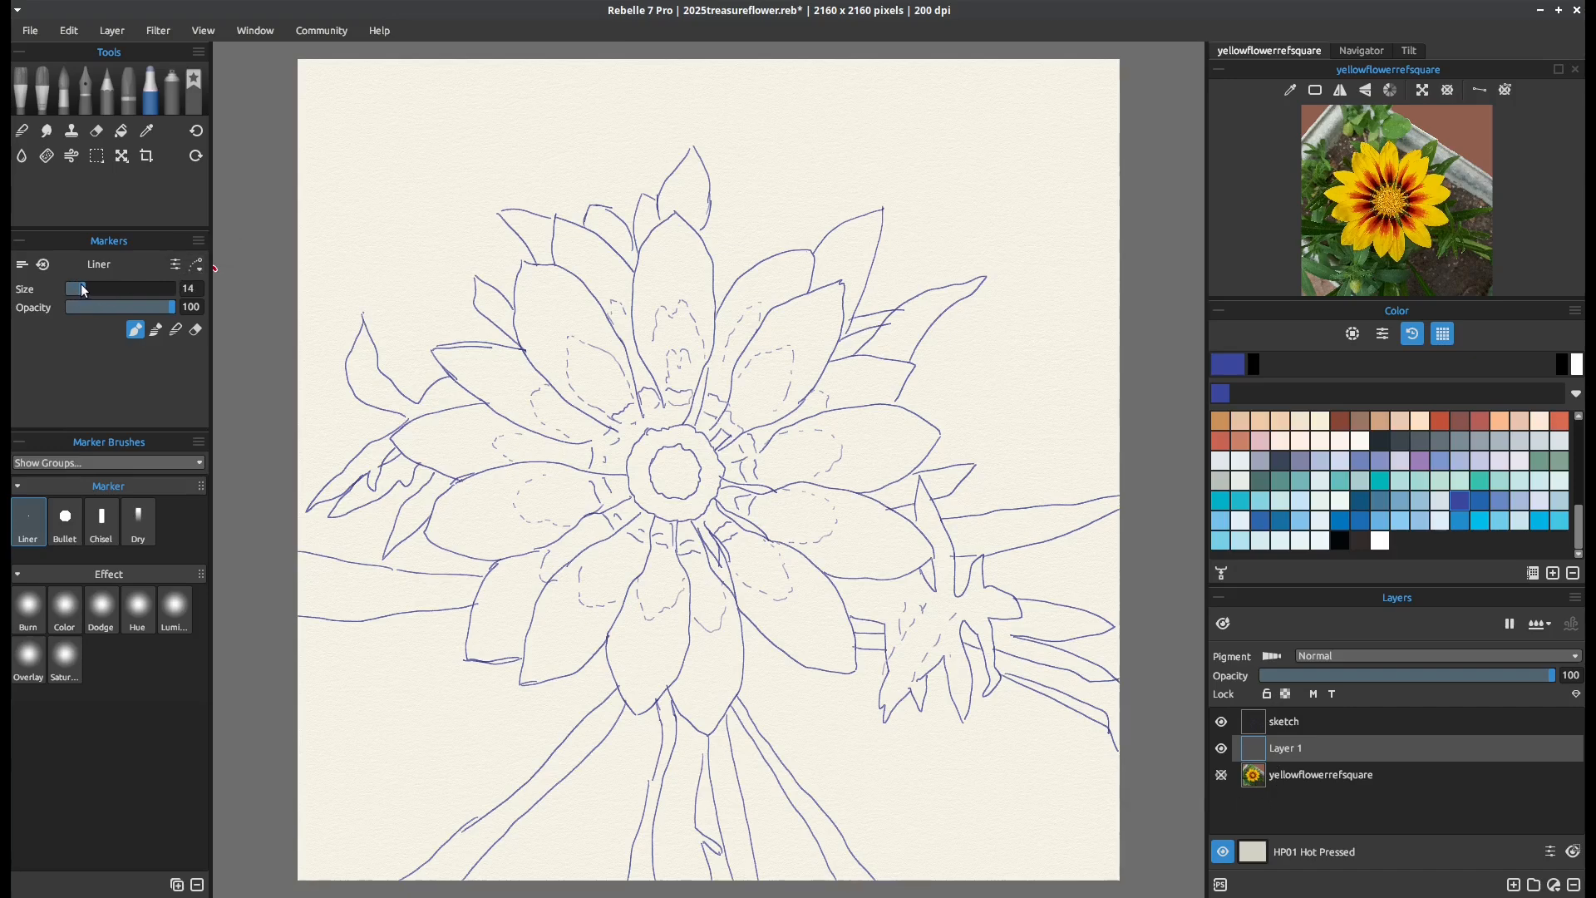
pyautogui.click(1340, 481)
pyautogui.moveTo(356, 155)
pyautogui.mouseDown()
pyautogui.moveTo(384, 203)
pyautogui.moveTo(384, 159)
pyautogui.mouseUp()
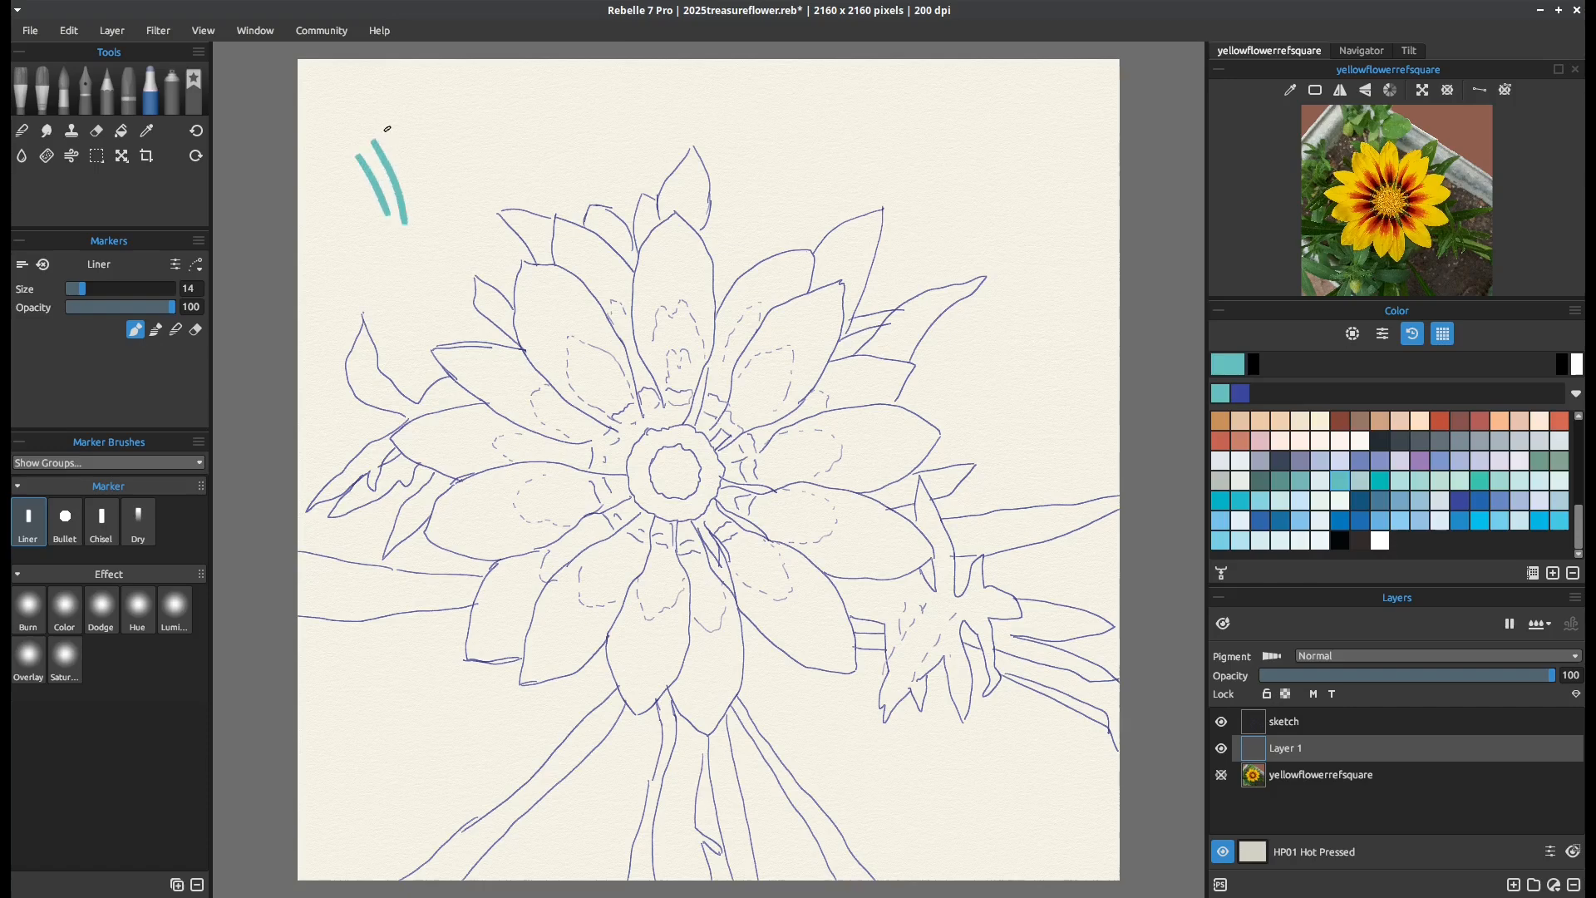
pyautogui.moveTo(387, 129); pyautogui.dragTo(418, 223)
# Test the Bullet marker in teal with crossing strokes, a solid filled patch and a patch of overlapping strokes
pyautogui.click(65, 520)
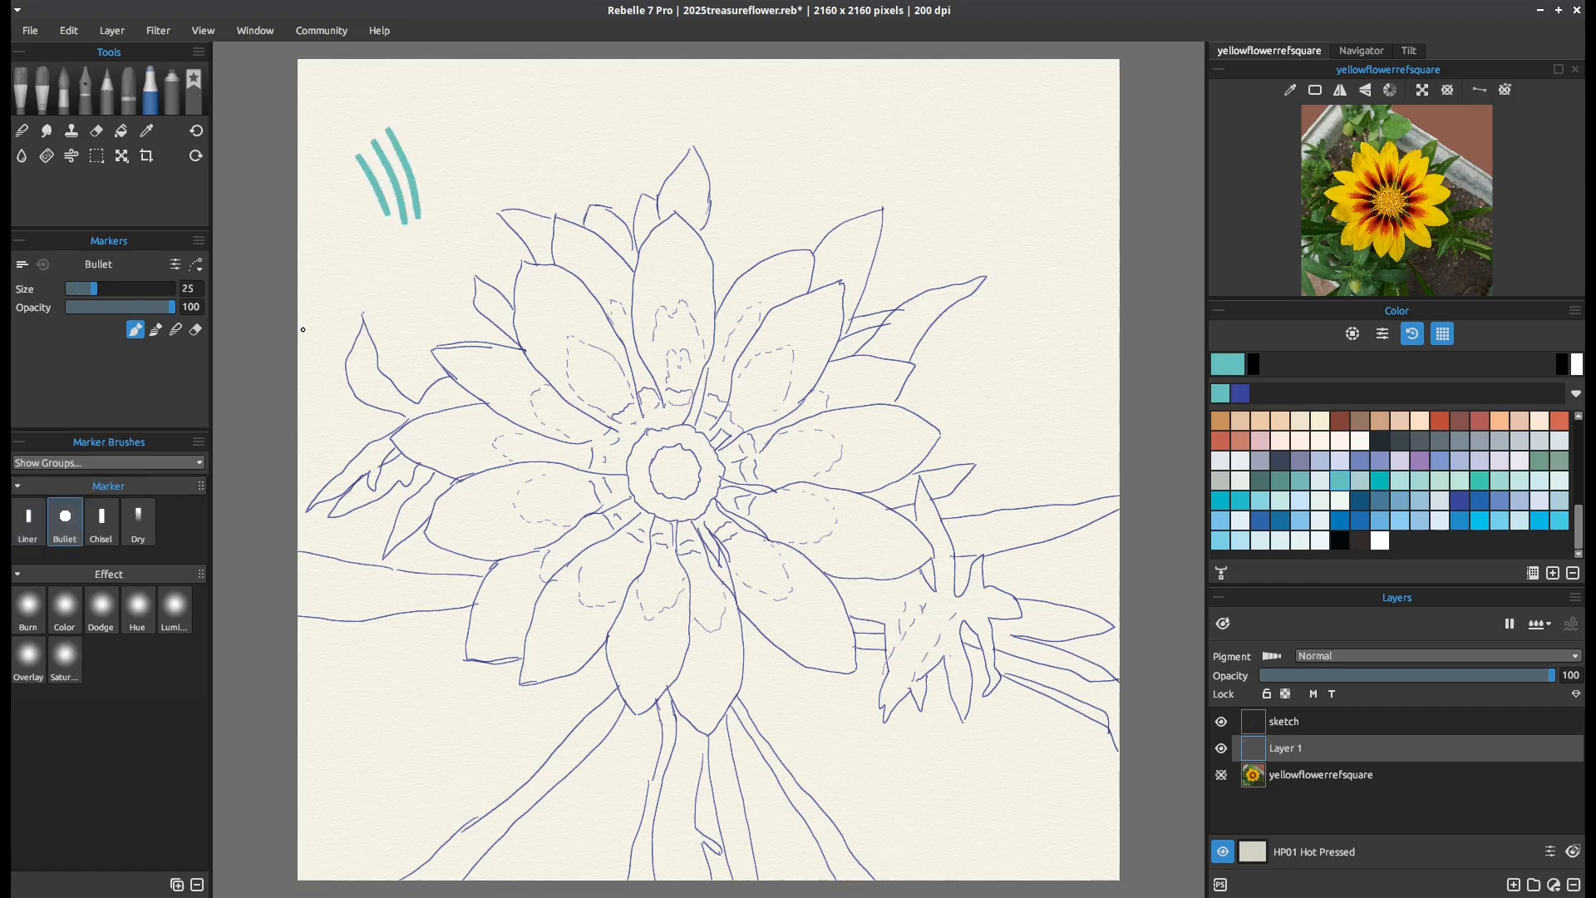
pyautogui.moveTo(423, 131); pyautogui.dragTo(445, 213)
pyautogui.moveTo(438, 123); pyautogui.dragTo(473, 225)
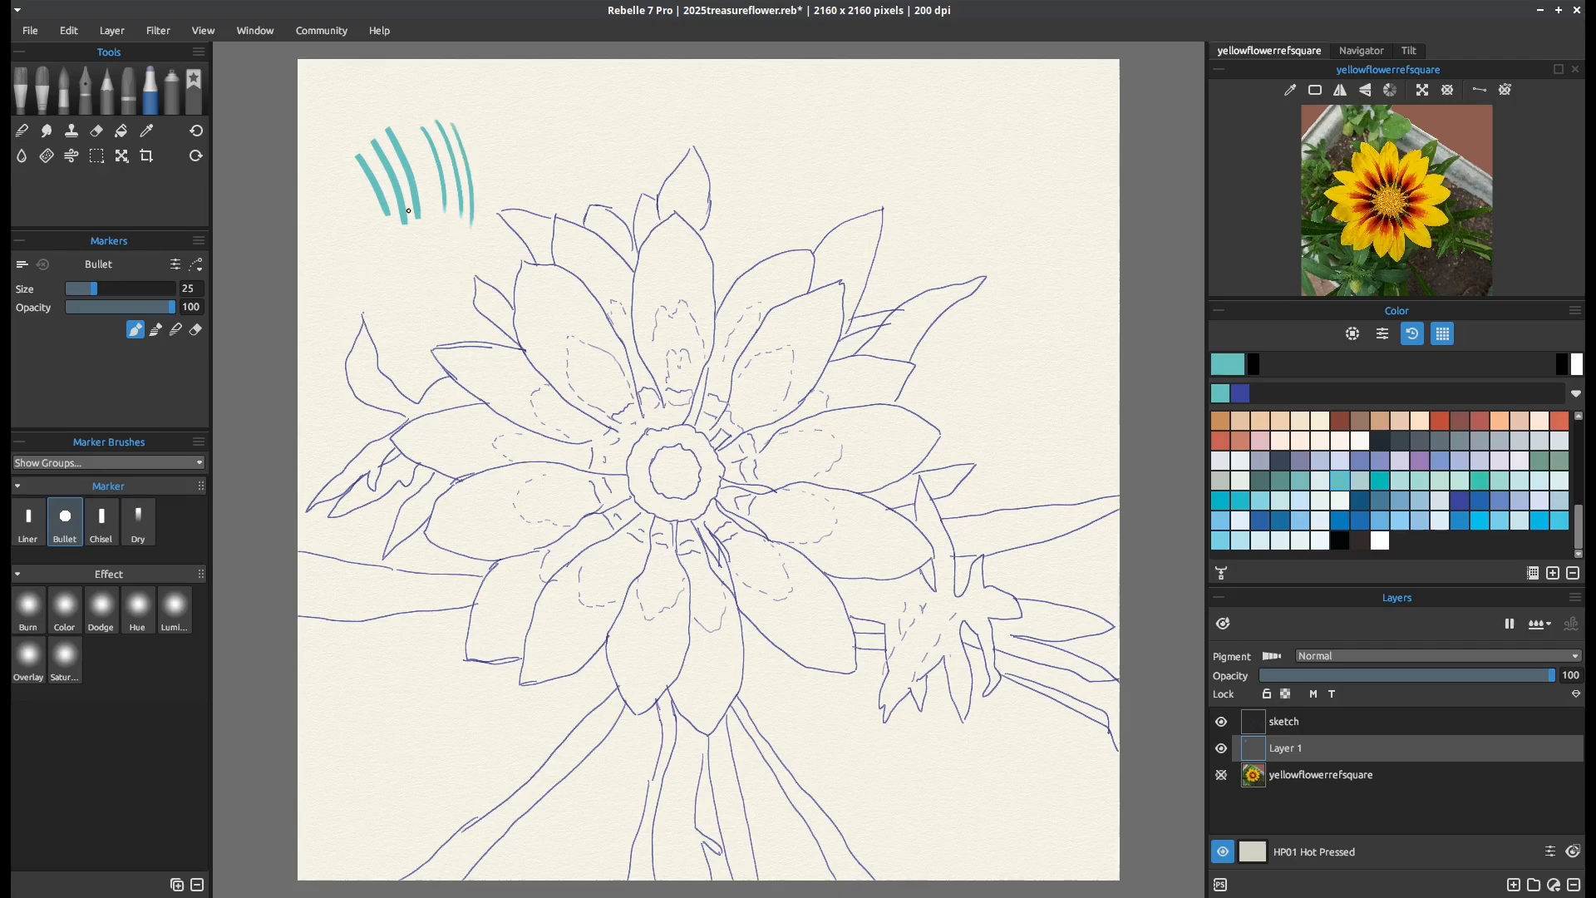
pyautogui.moveTo(412, 158)
pyautogui.mouseDown()
pyautogui.moveTo(481, 169)
pyautogui.moveTo(407, 111)
pyautogui.mouseUp()
pyautogui.scroll(2, 456, 268)
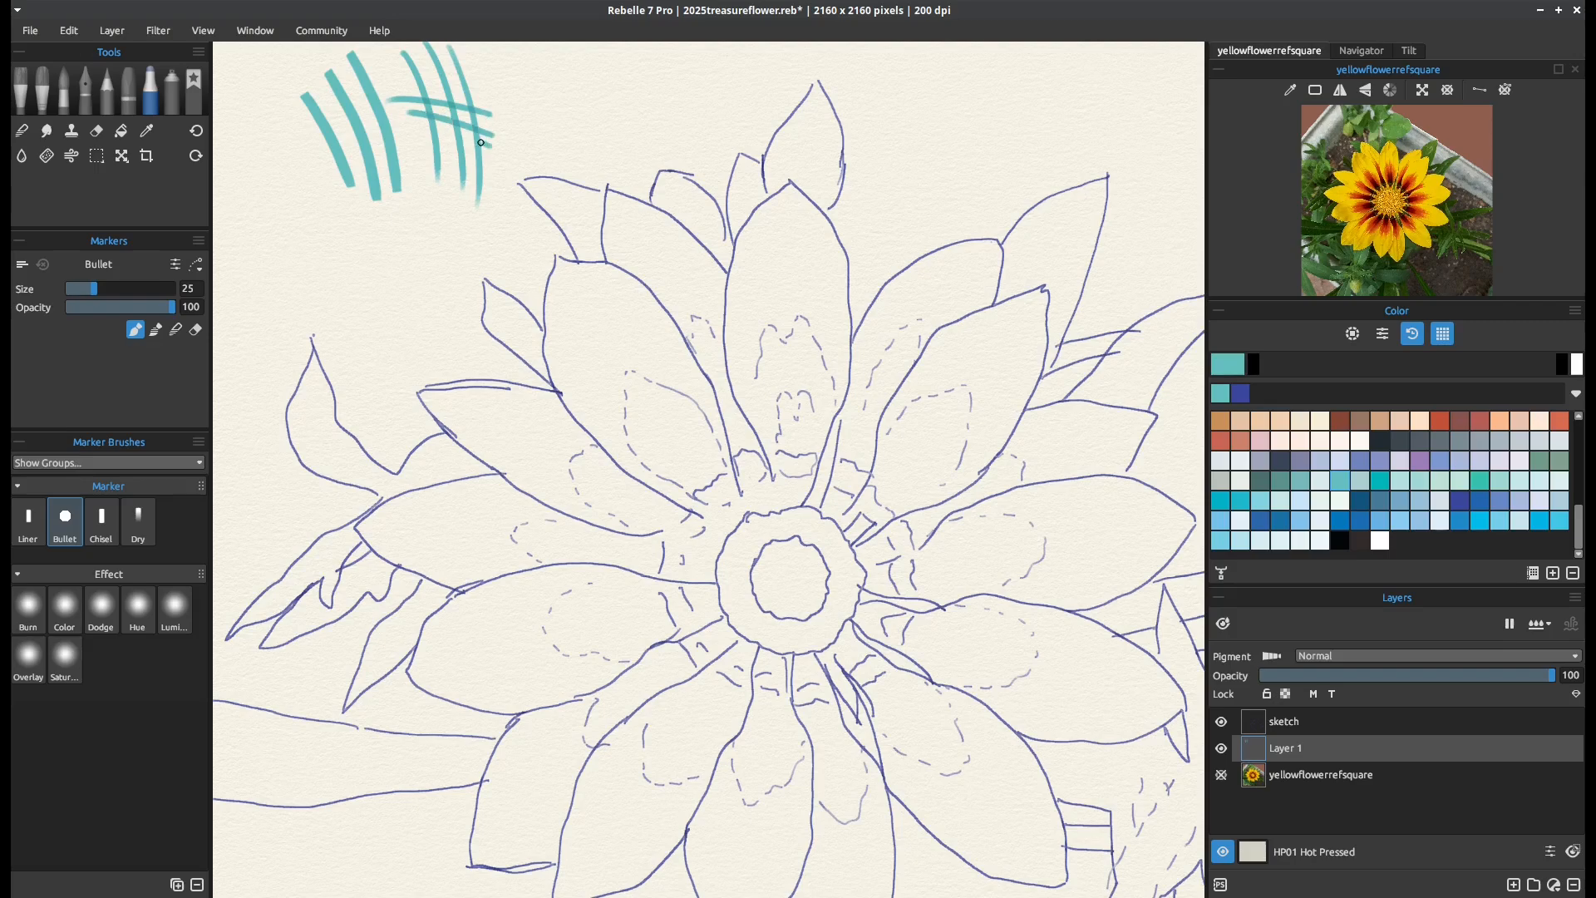
pyautogui.moveTo(484, 143)
pyautogui.mouseDown()
pyautogui.moveTo(399, 120)
pyautogui.moveTo(412, 135)
pyautogui.mouseUp()
pyautogui.moveTo(344, 233)
pyautogui.mouseDown()
pyautogui.moveTo(359, 249)
pyautogui.moveTo(319, 236)
pyautogui.moveTo(337, 253)
pyautogui.moveTo(303, 273)
pyautogui.moveTo(307, 258)
pyautogui.mouseUp()
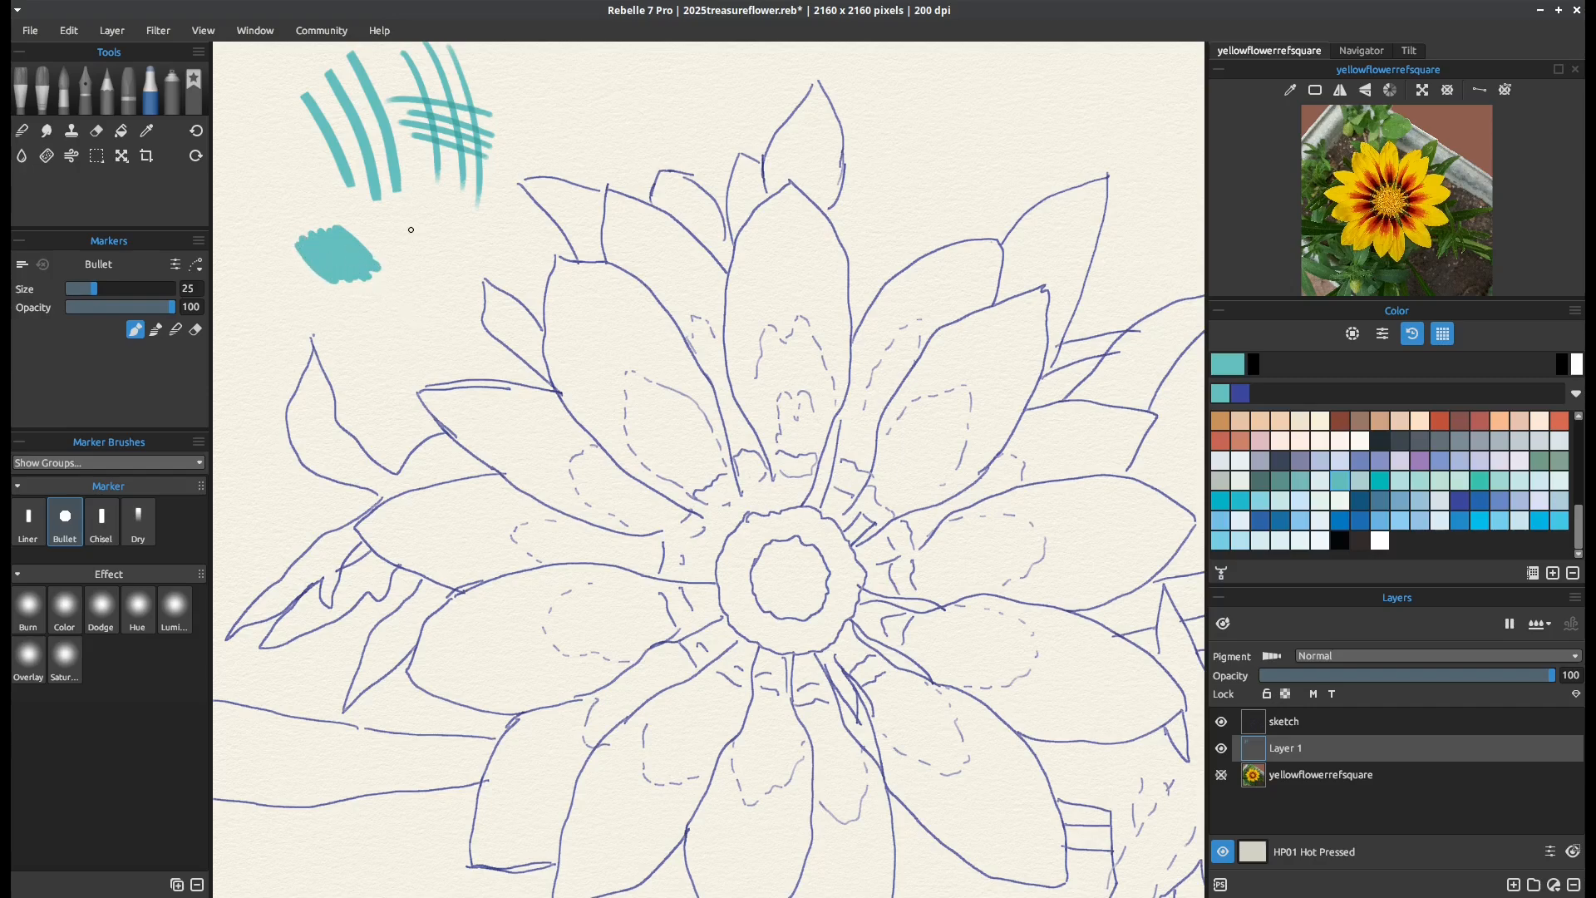
pyautogui.moveTo(411, 230)
pyautogui.mouseDown()
pyautogui.moveTo(456, 304)
pyautogui.moveTo(394, 237)
pyautogui.moveTo(426, 281)
pyautogui.moveTo(401, 233)
pyautogui.moveTo(424, 266)
pyautogui.mouseUp()
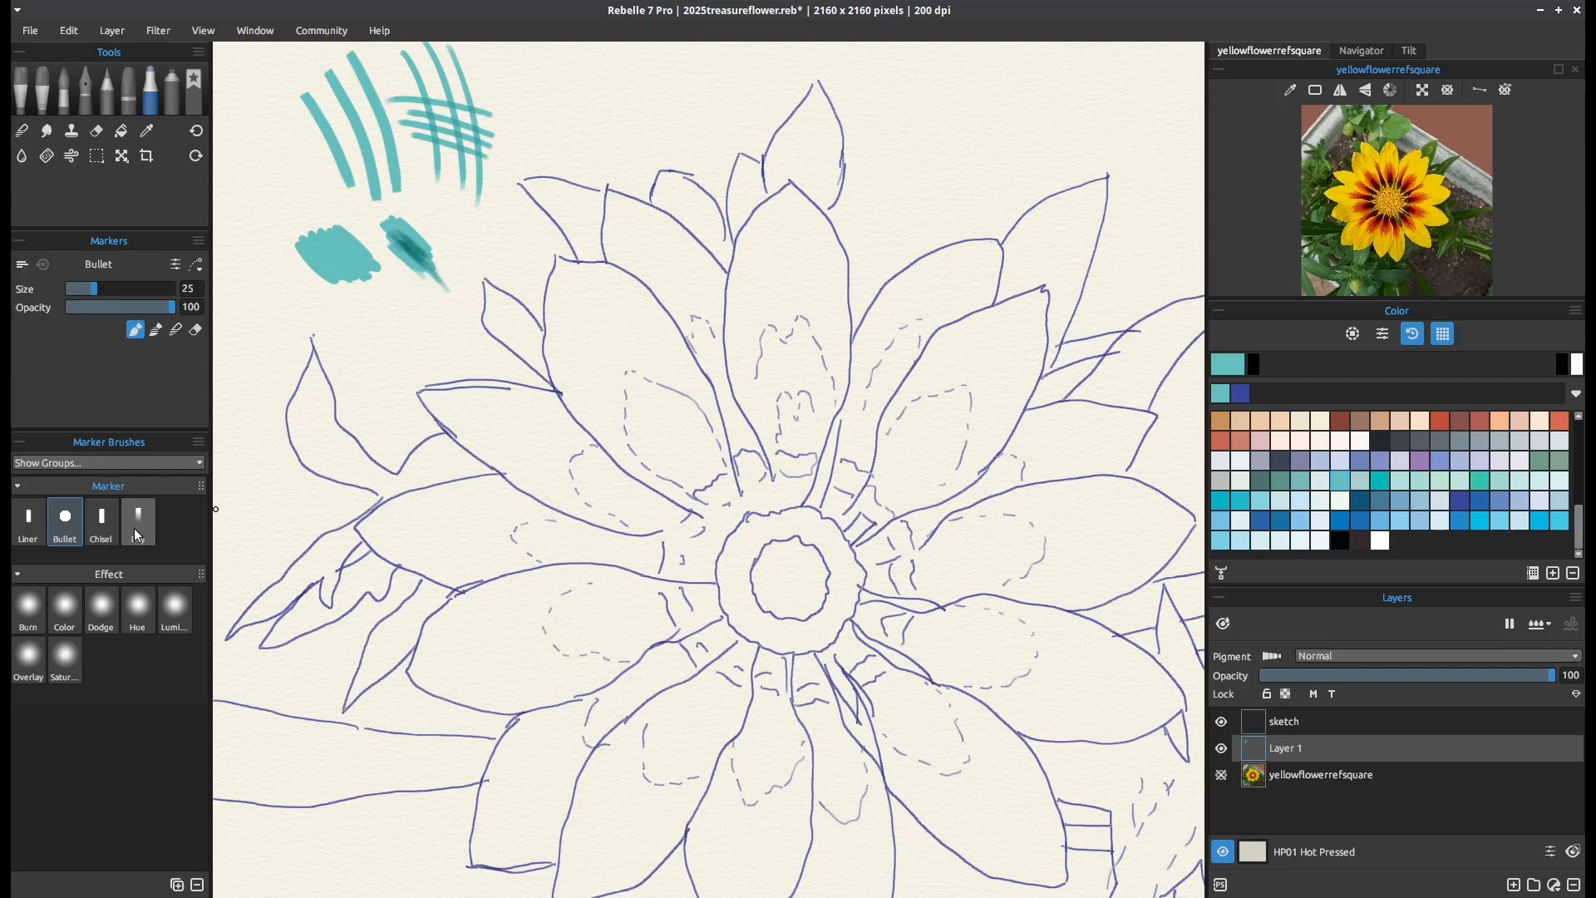
# Test the Chisel marker with two filled teal patches beside the other test strokes
pyautogui.click(101, 521)
pyautogui.moveTo(291, 189)
pyautogui.mouseDown()
pyautogui.moveTo(277, 243)
pyautogui.moveTo(243, 221)
pyautogui.moveTo(265, 259)
pyautogui.moveTo(302, 227)
pyautogui.mouseUp()
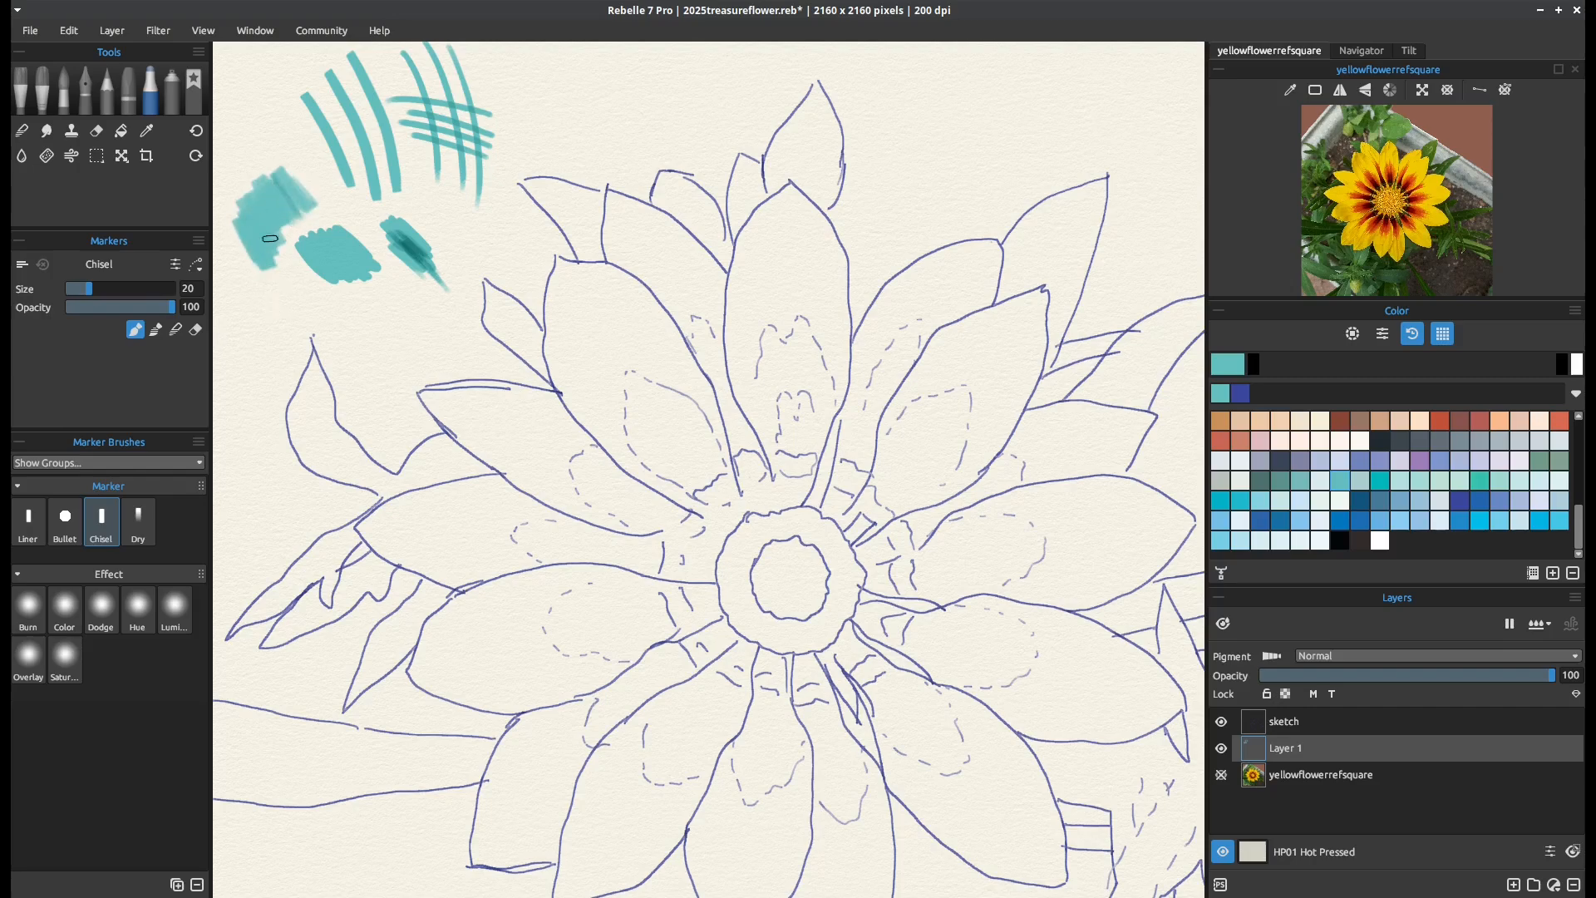
pyautogui.moveTo(273, 325)
pyautogui.mouseDown()
pyautogui.moveTo(234, 310)
pyautogui.moveTo(244, 341)
pyautogui.moveTo(266, 287)
pyautogui.moveTo(287, 291)
pyautogui.moveTo(291, 320)
pyautogui.mouseUp()
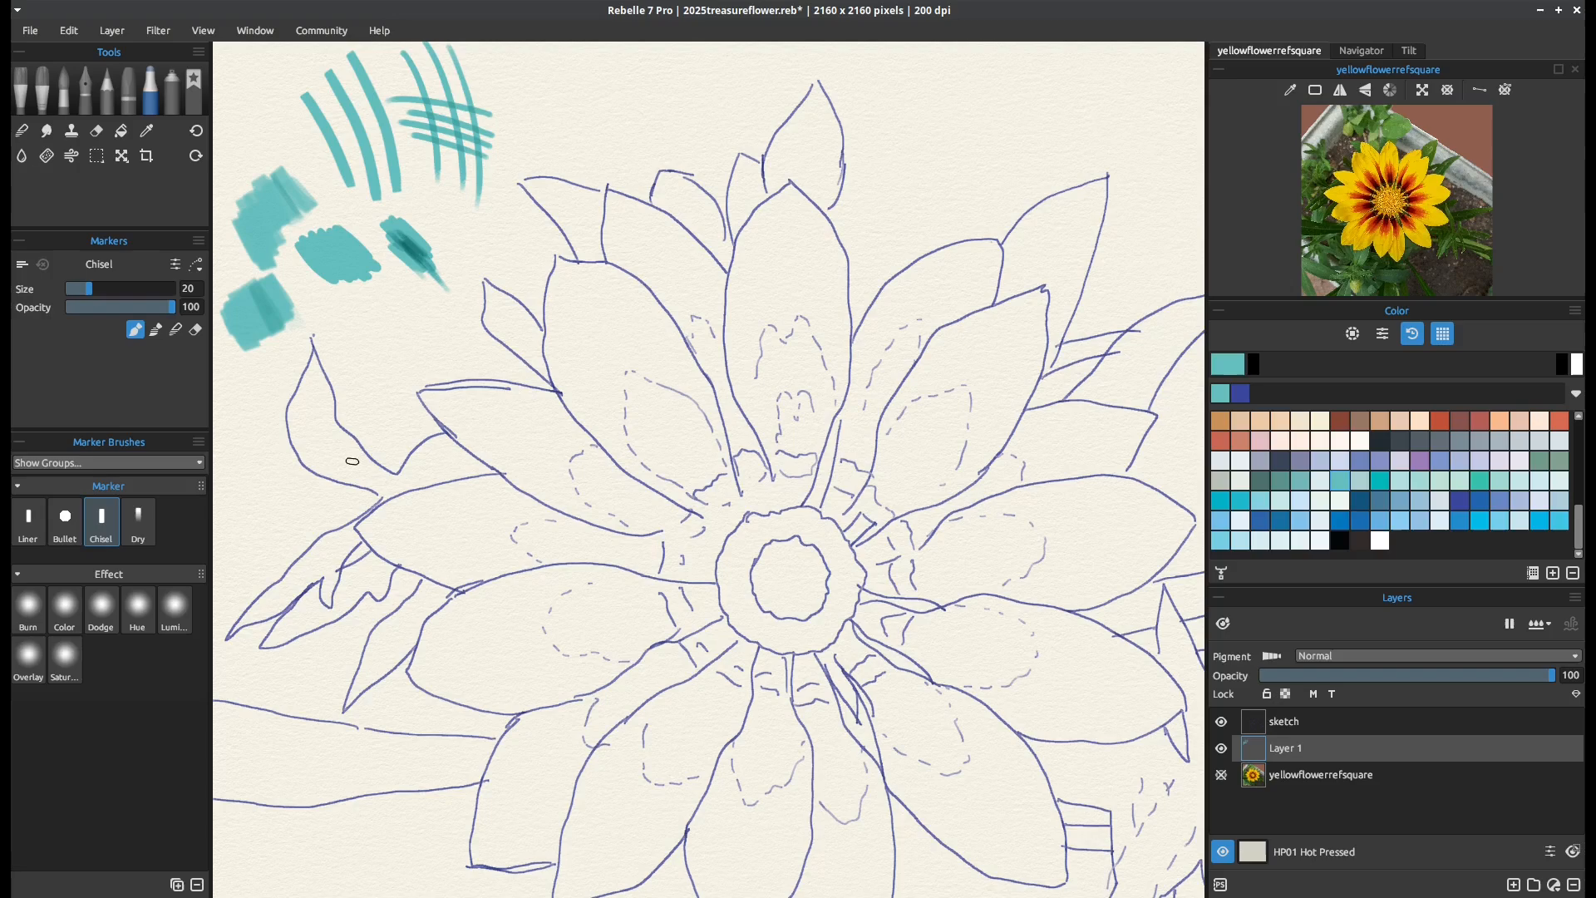
# Test the Dry marker with a teal stroke and clear all test marks from Layer 1
pyautogui.click(138, 519)
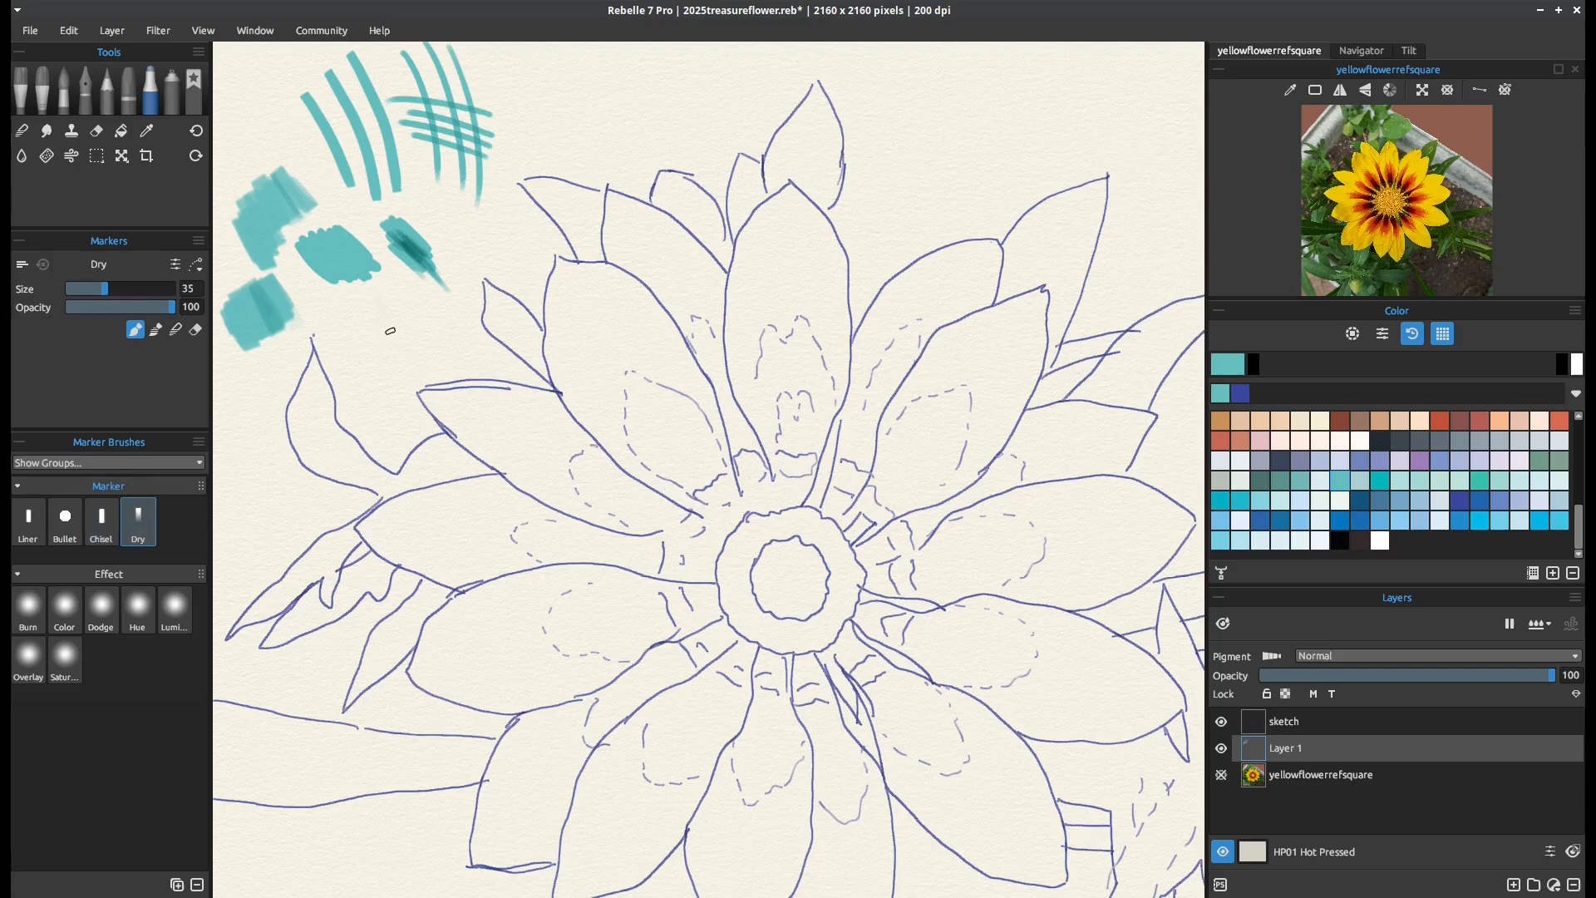
pyautogui.moveTo(363, 299)
pyautogui.mouseDown()
pyautogui.moveTo(375, 339)
pyautogui.moveTo(372, 324)
pyautogui.mouseUp()
pyautogui.press('Delete')
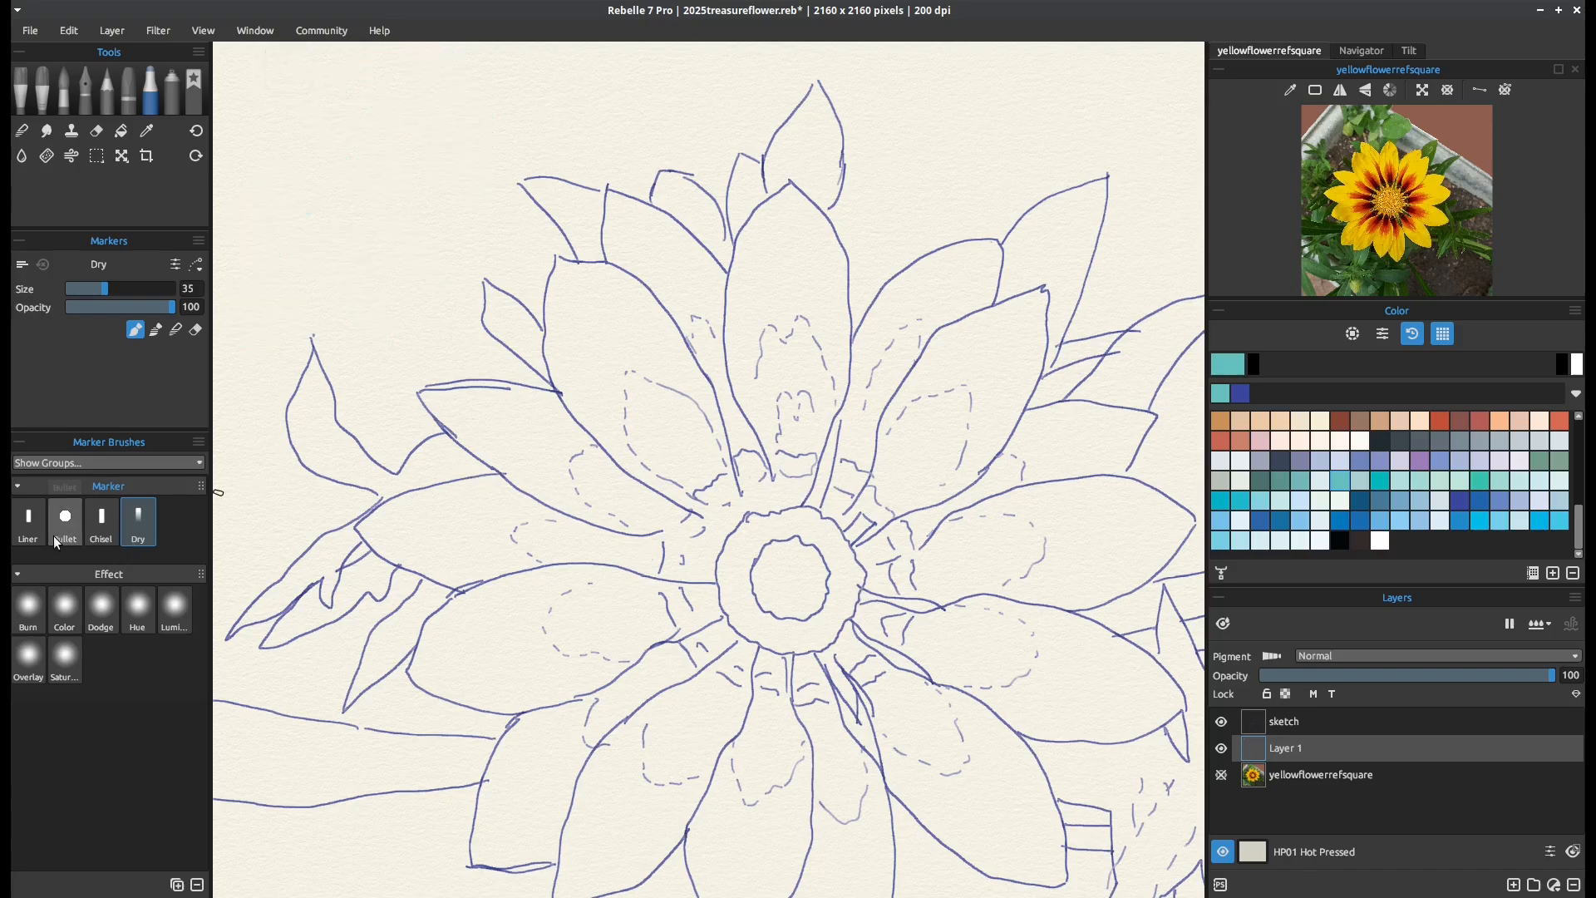
# Choose the Bullet marker and set the painting colour to a bright yellow from the swatches
pyautogui.click(68, 519)
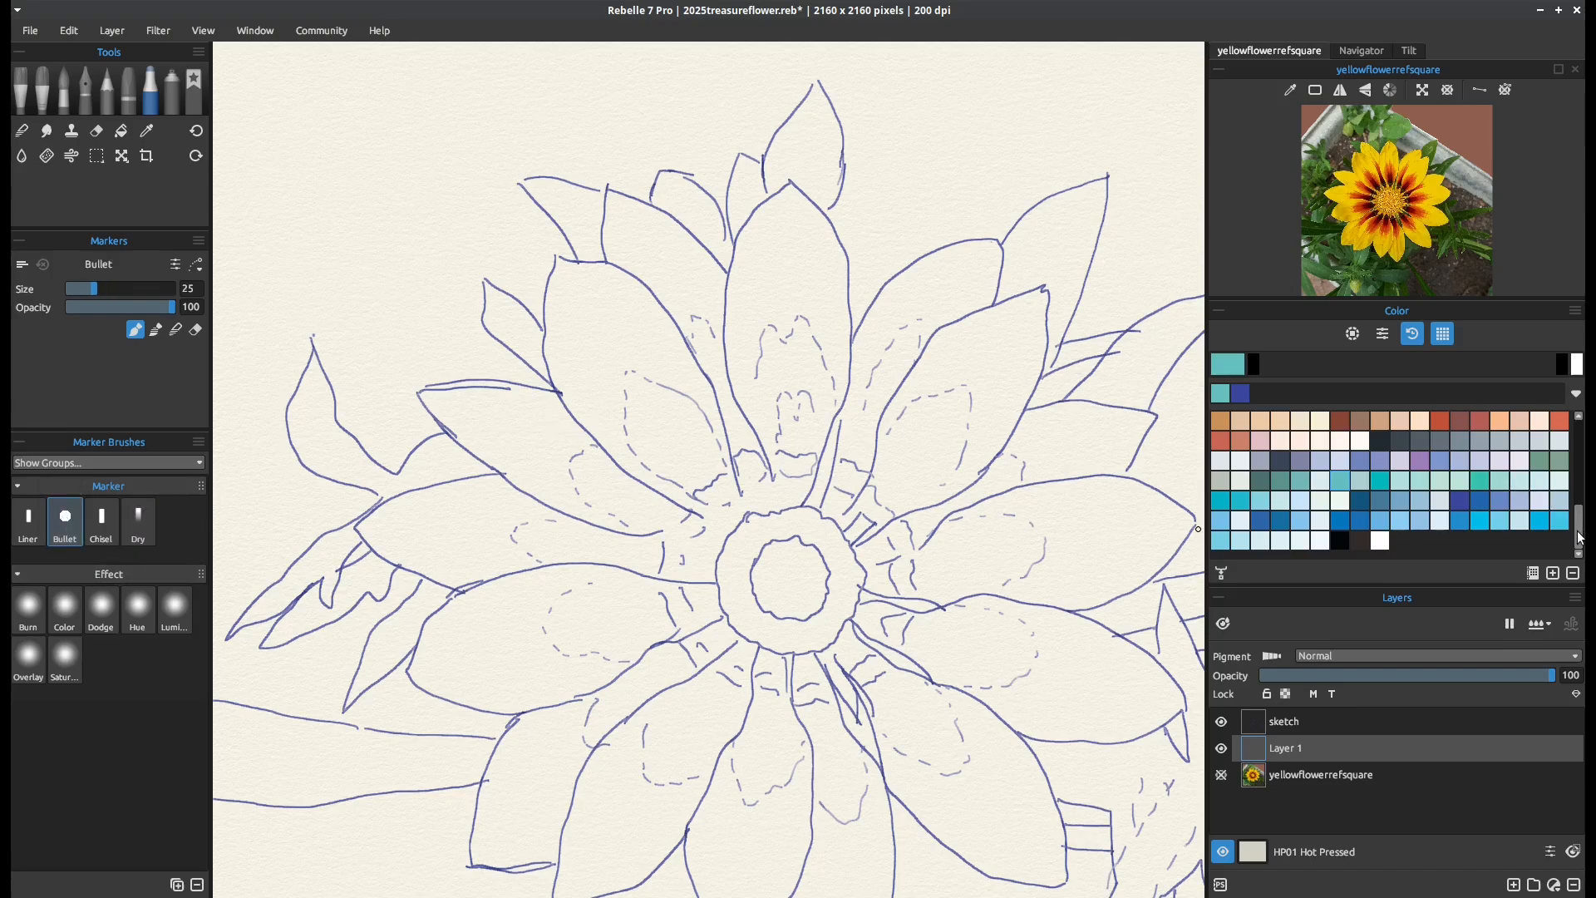
pyautogui.moveTo(1581, 536); pyautogui.dragTo(1581, 459)
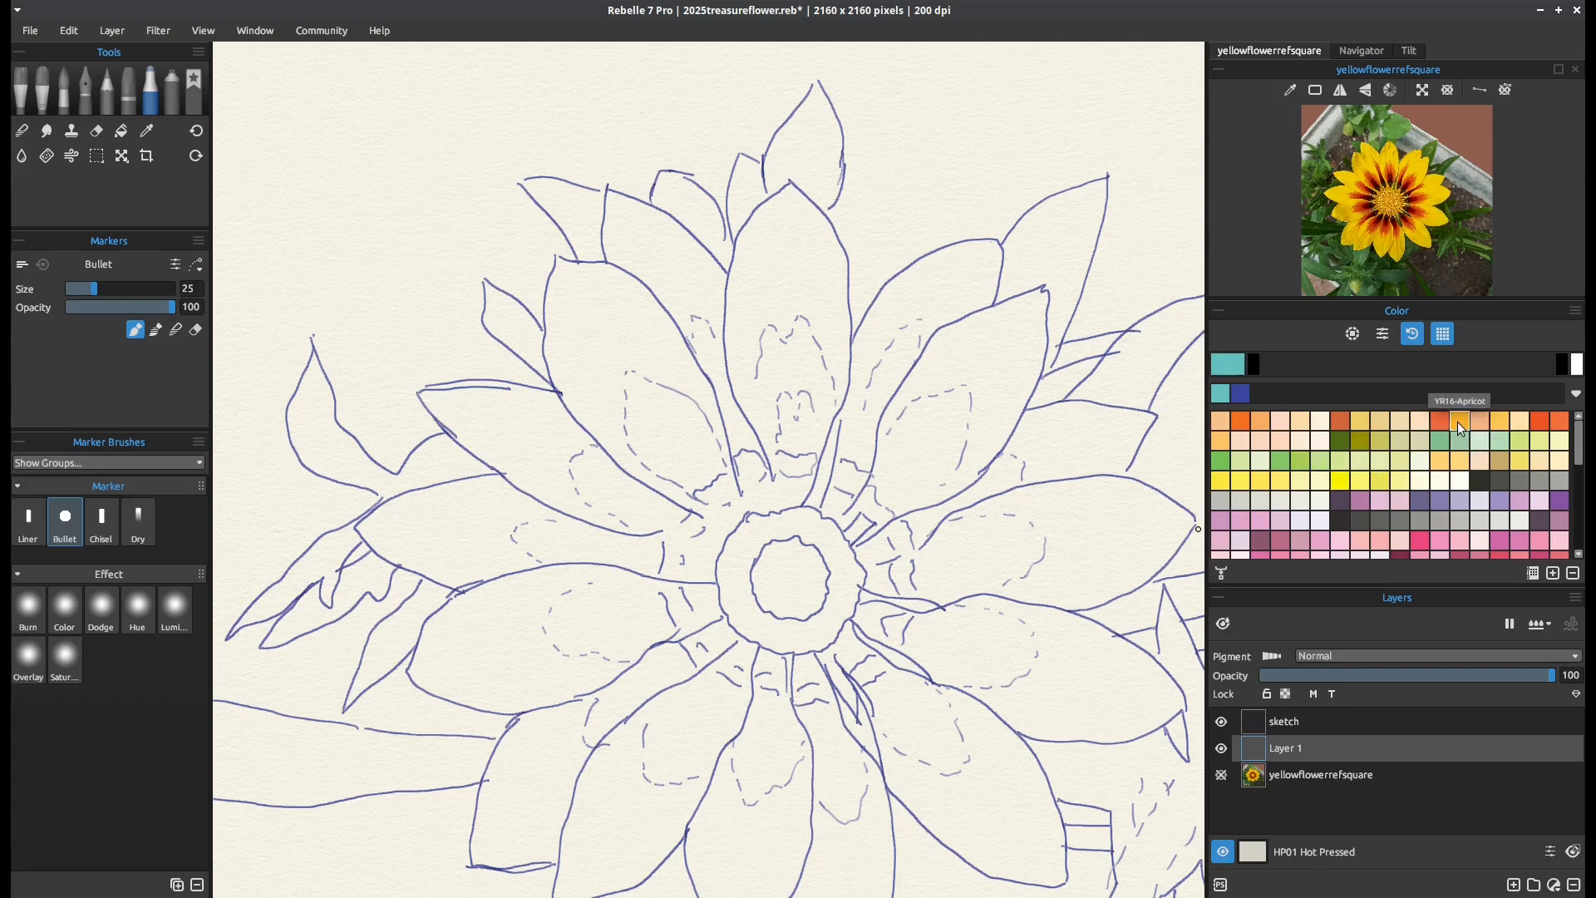
pyautogui.click(1221, 482)
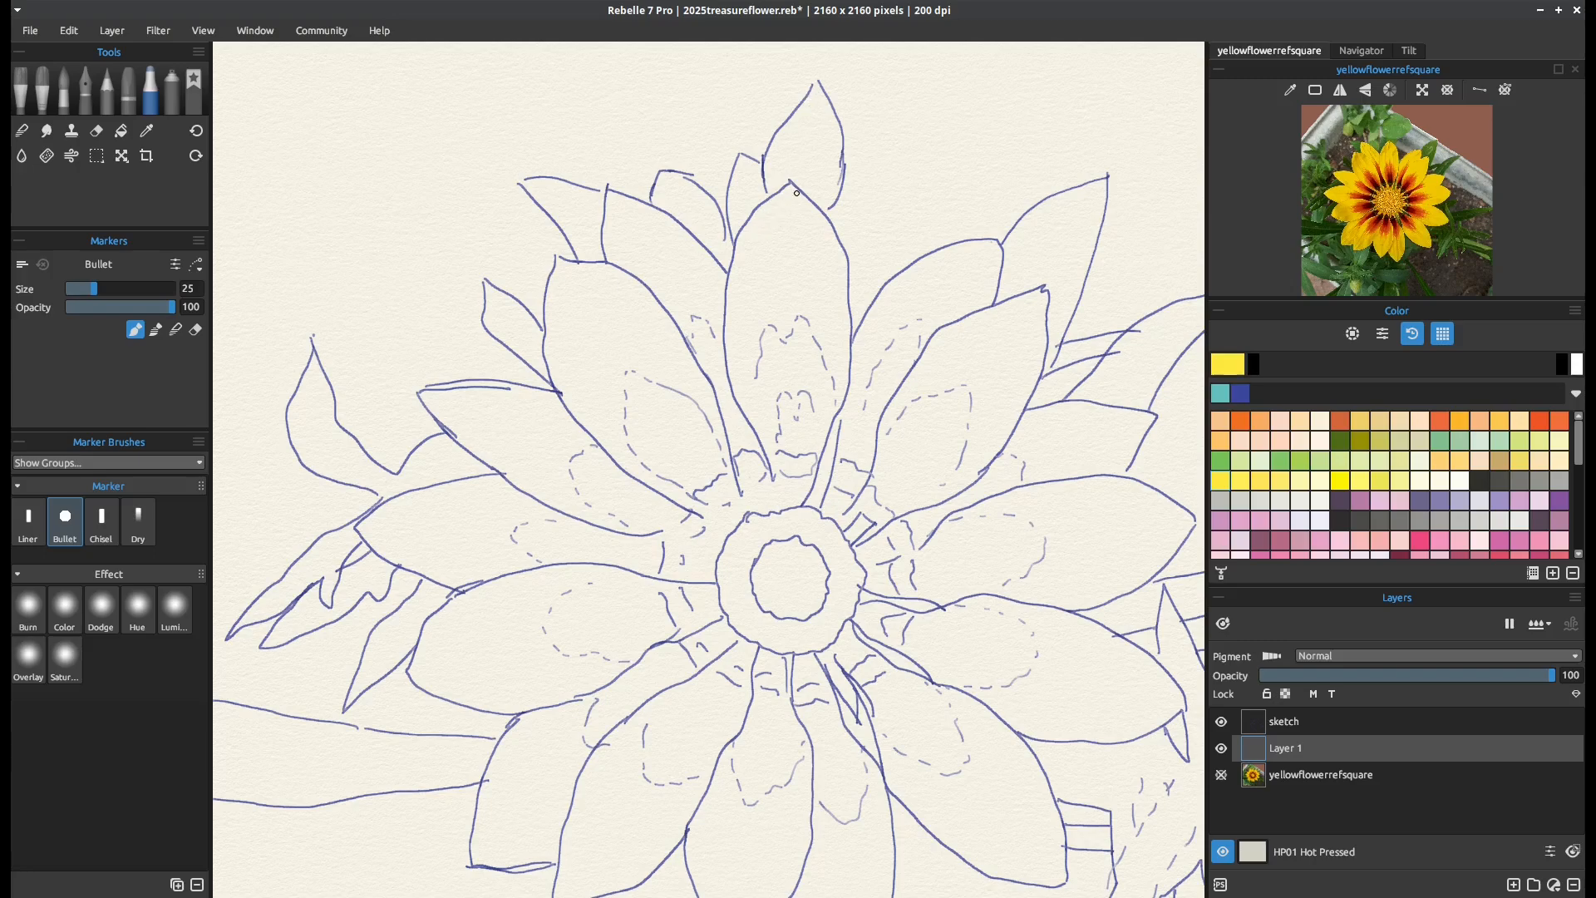
pyautogui.moveTo(787, 188); pyautogui.dragTo(795, 192)
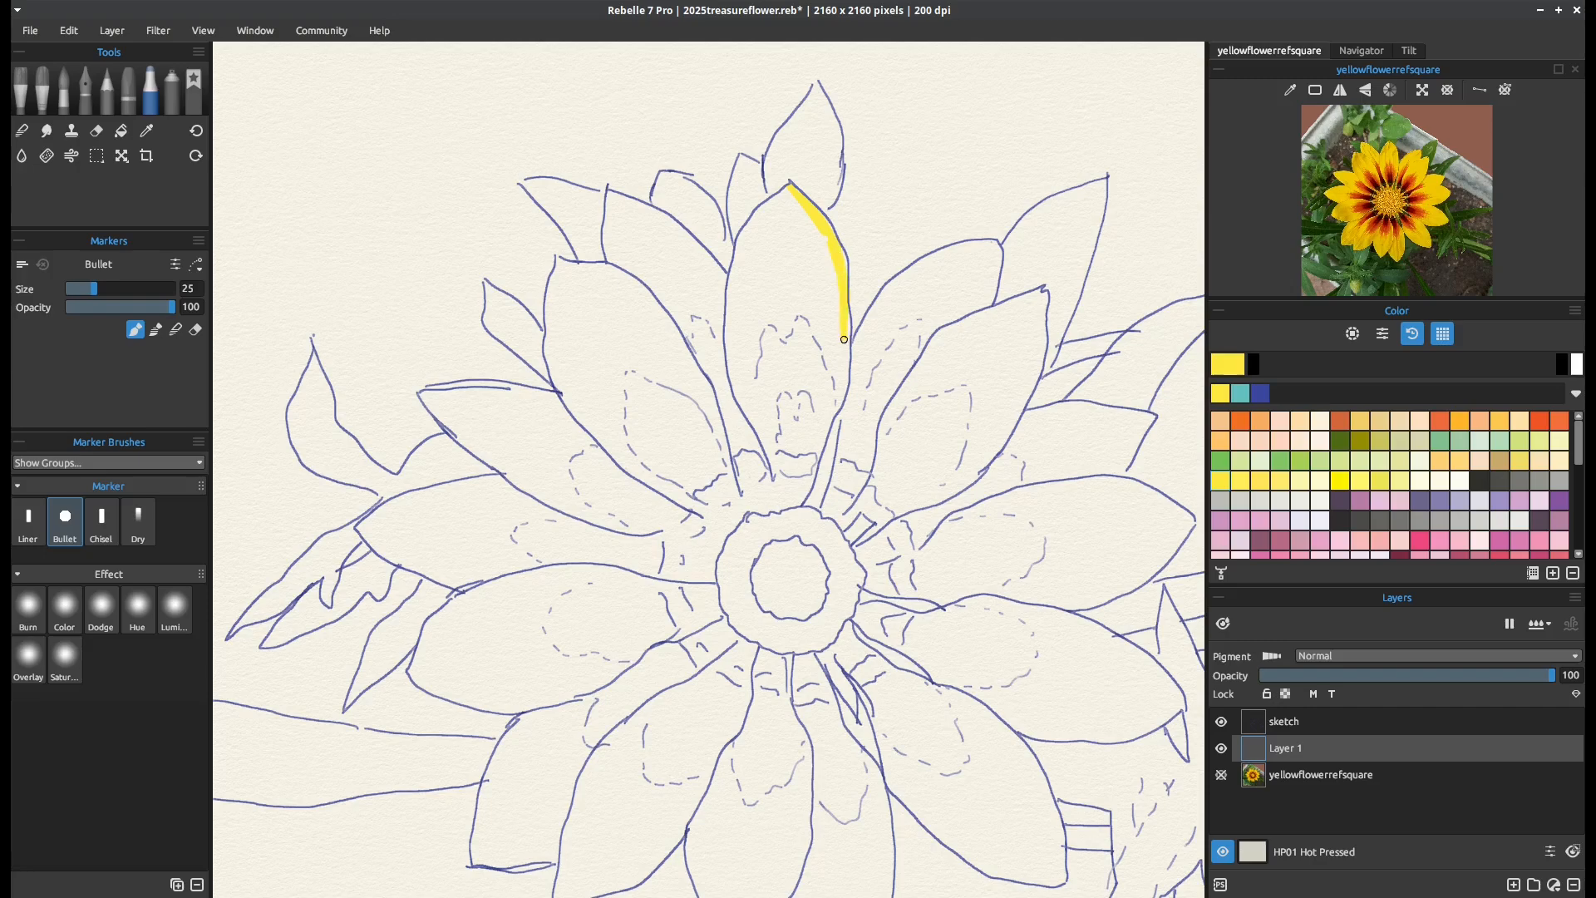
pyautogui.moveTo(846, 353)
pyautogui.mouseDown()
pyautogui.moveTo(813, 437)
pyautogui.moveTo(808, 366)
pyautogui.moveTo(800, 424)
pyautogui.mouseUp()
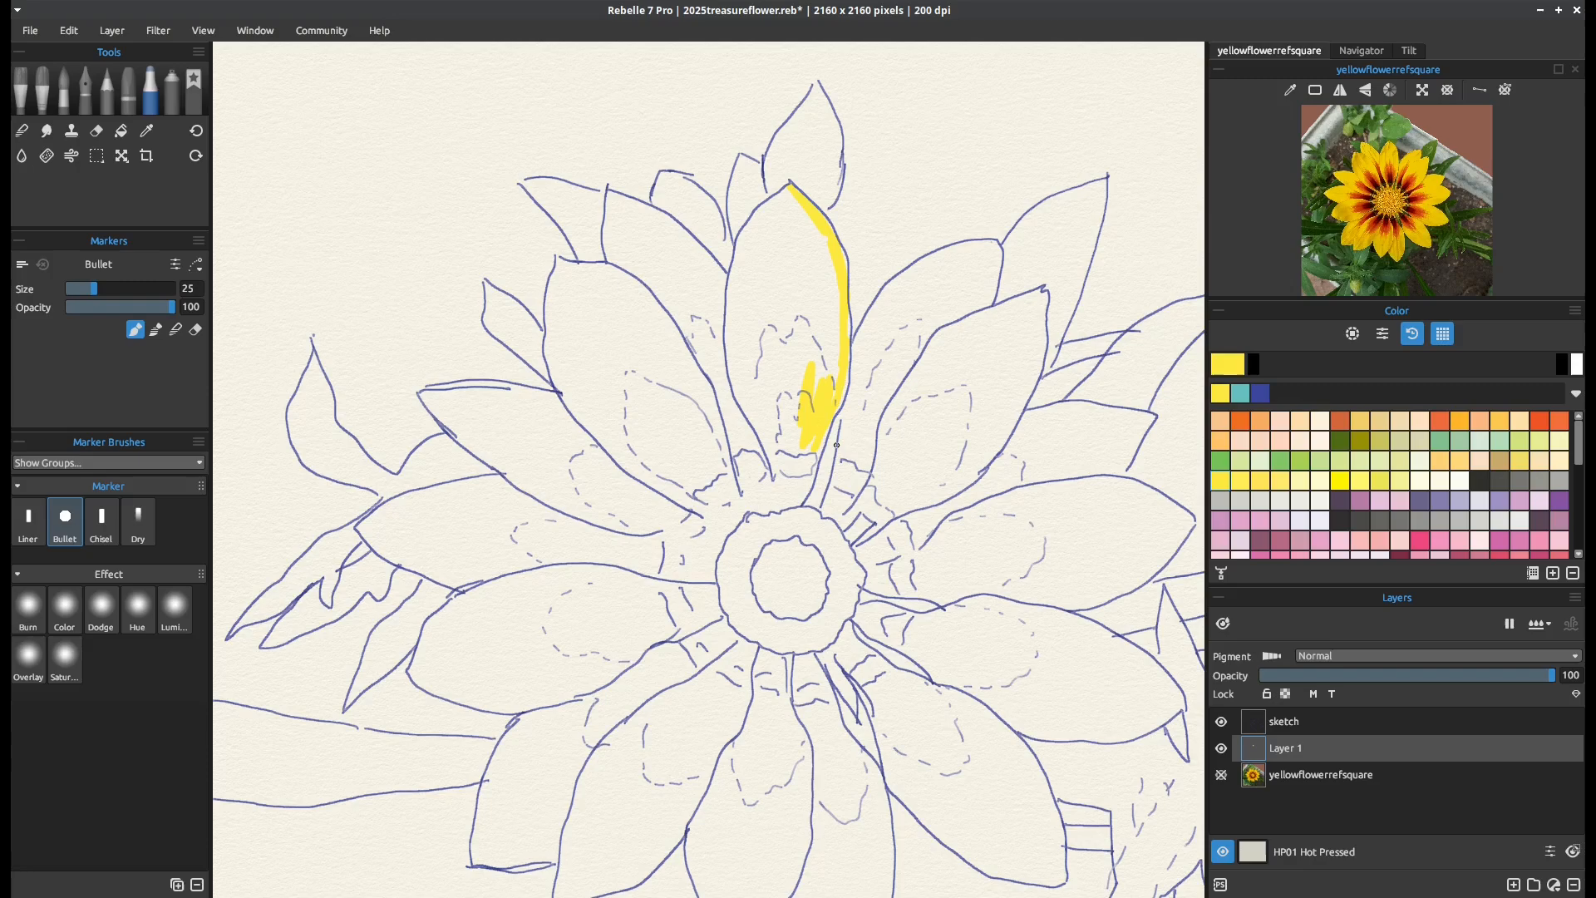
pyautogui.hotkey('ctrl', 'z')
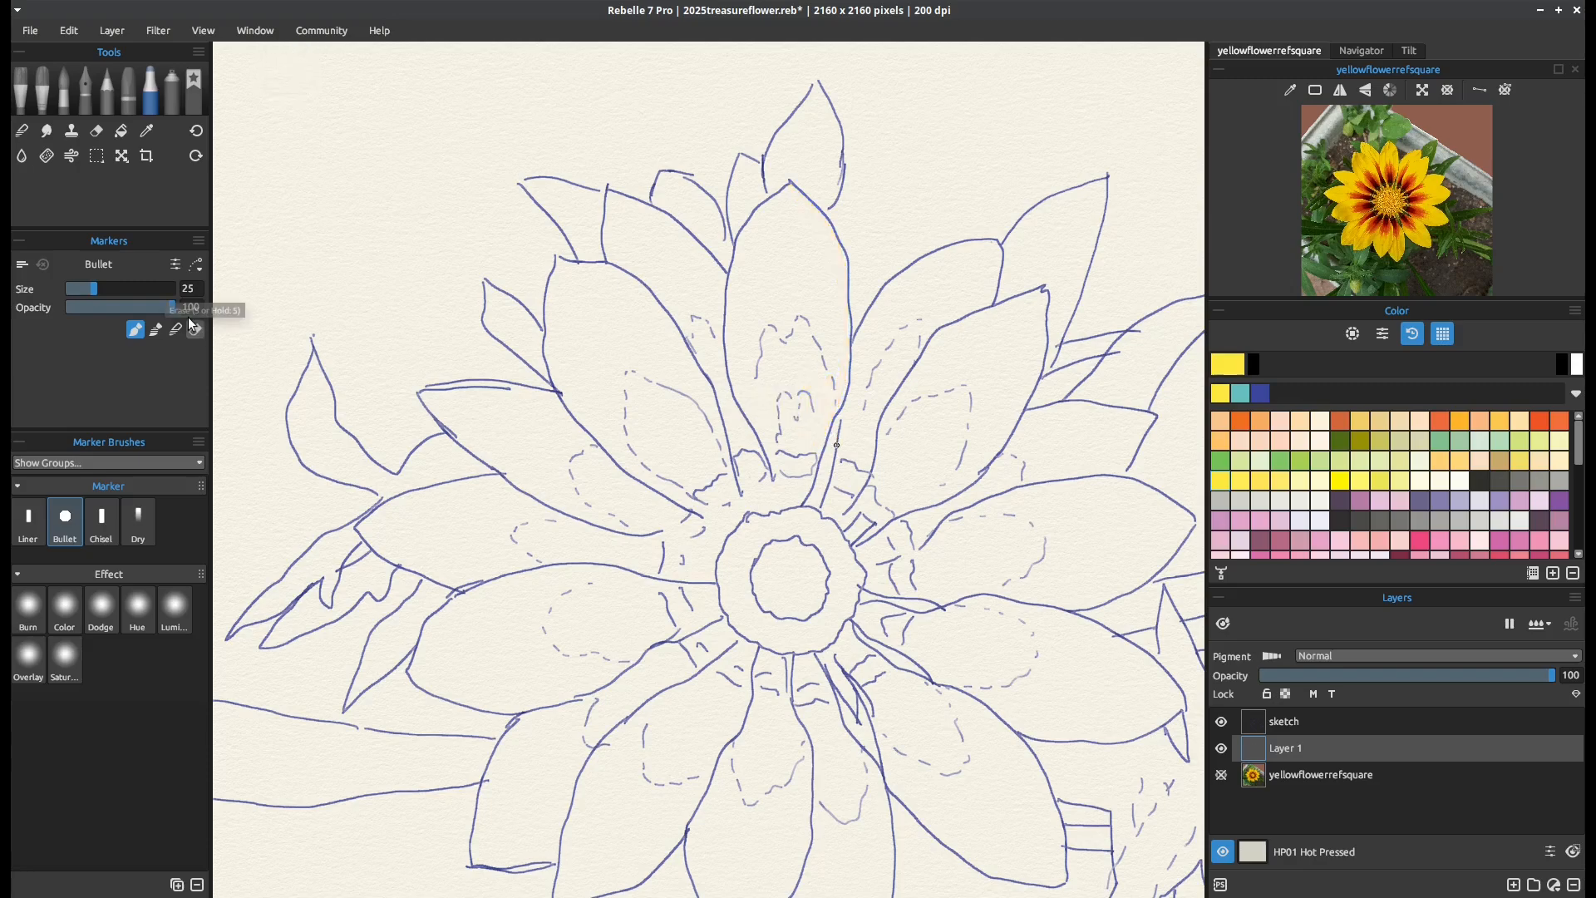
# Reassign the keyboard shortcut for Decrease Brush Size to Left, taking it over from Move Left
pyautogui.click(68, 30)
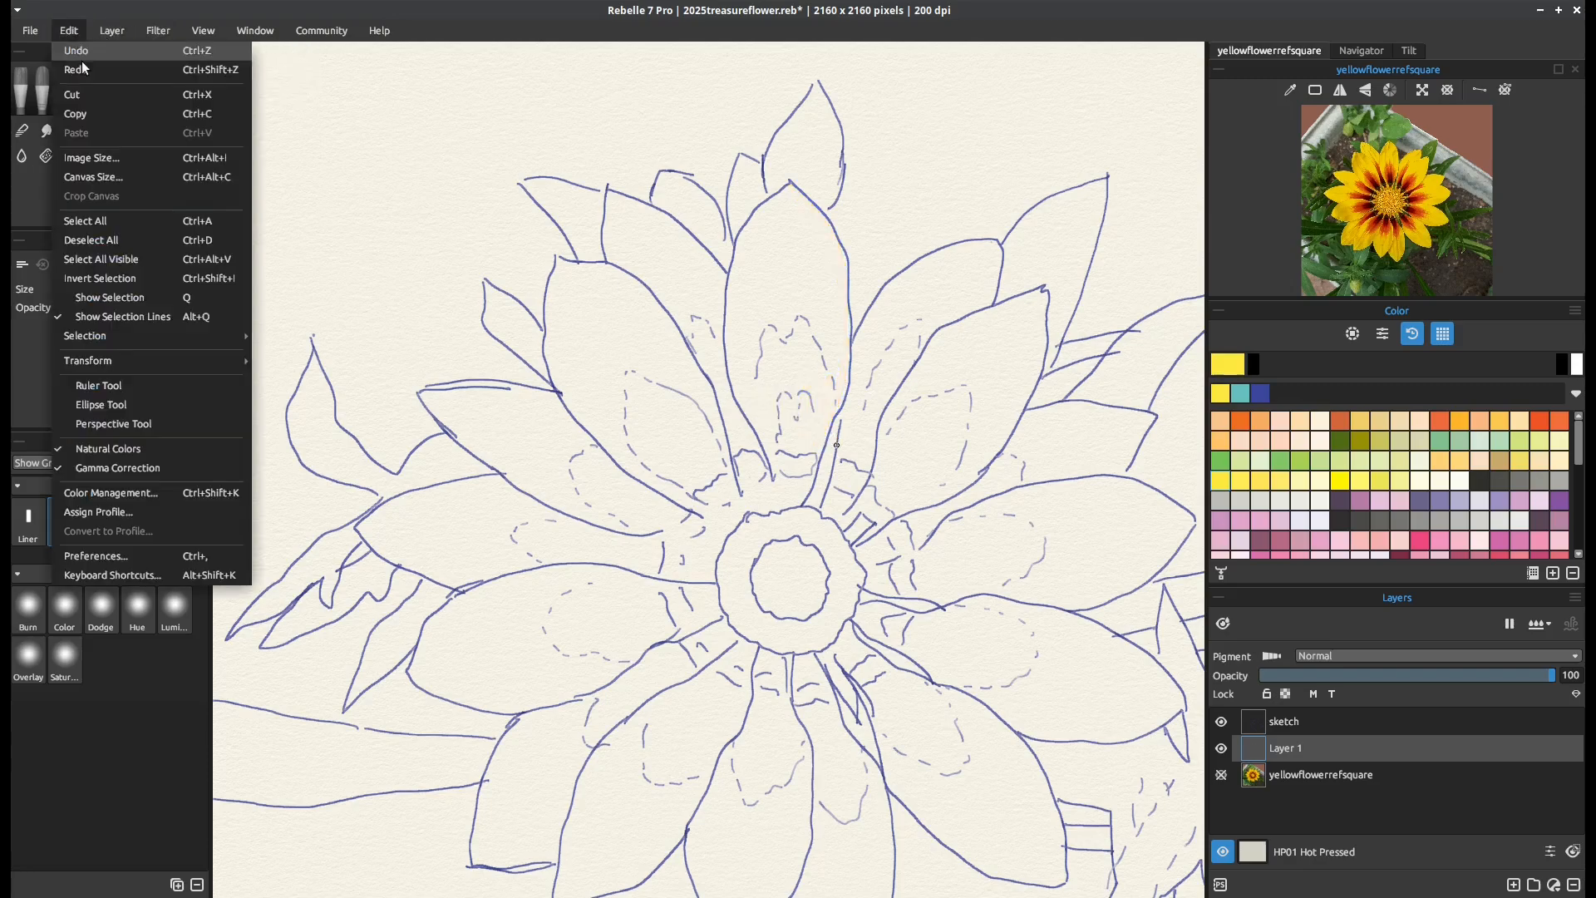
pyautogui.click(93, 575)
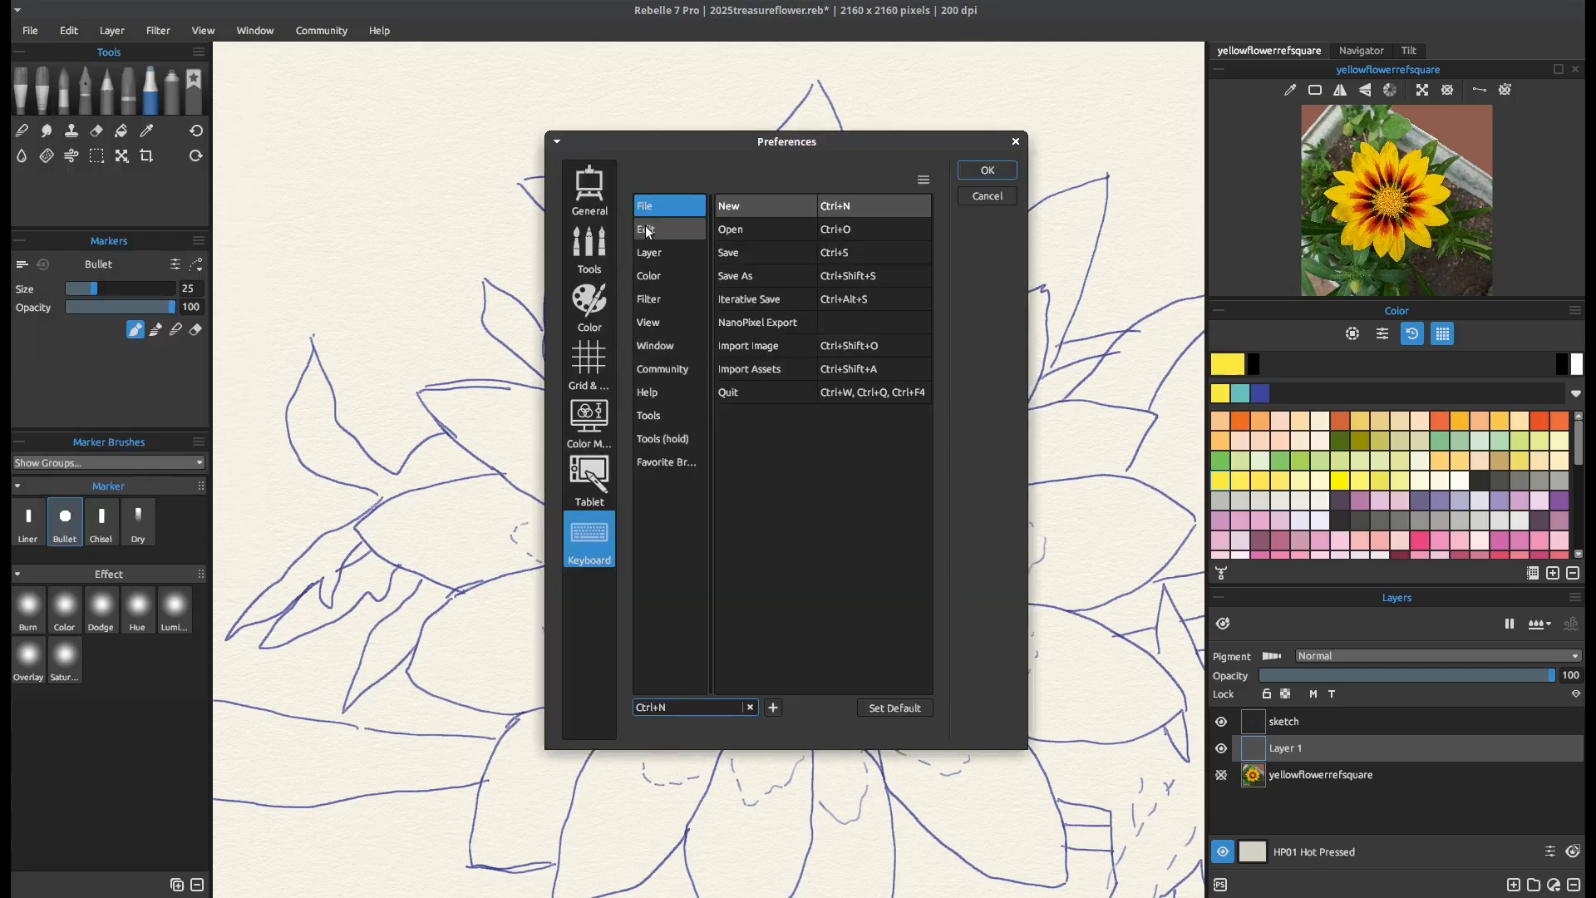
pyautogui.click(650, 417)
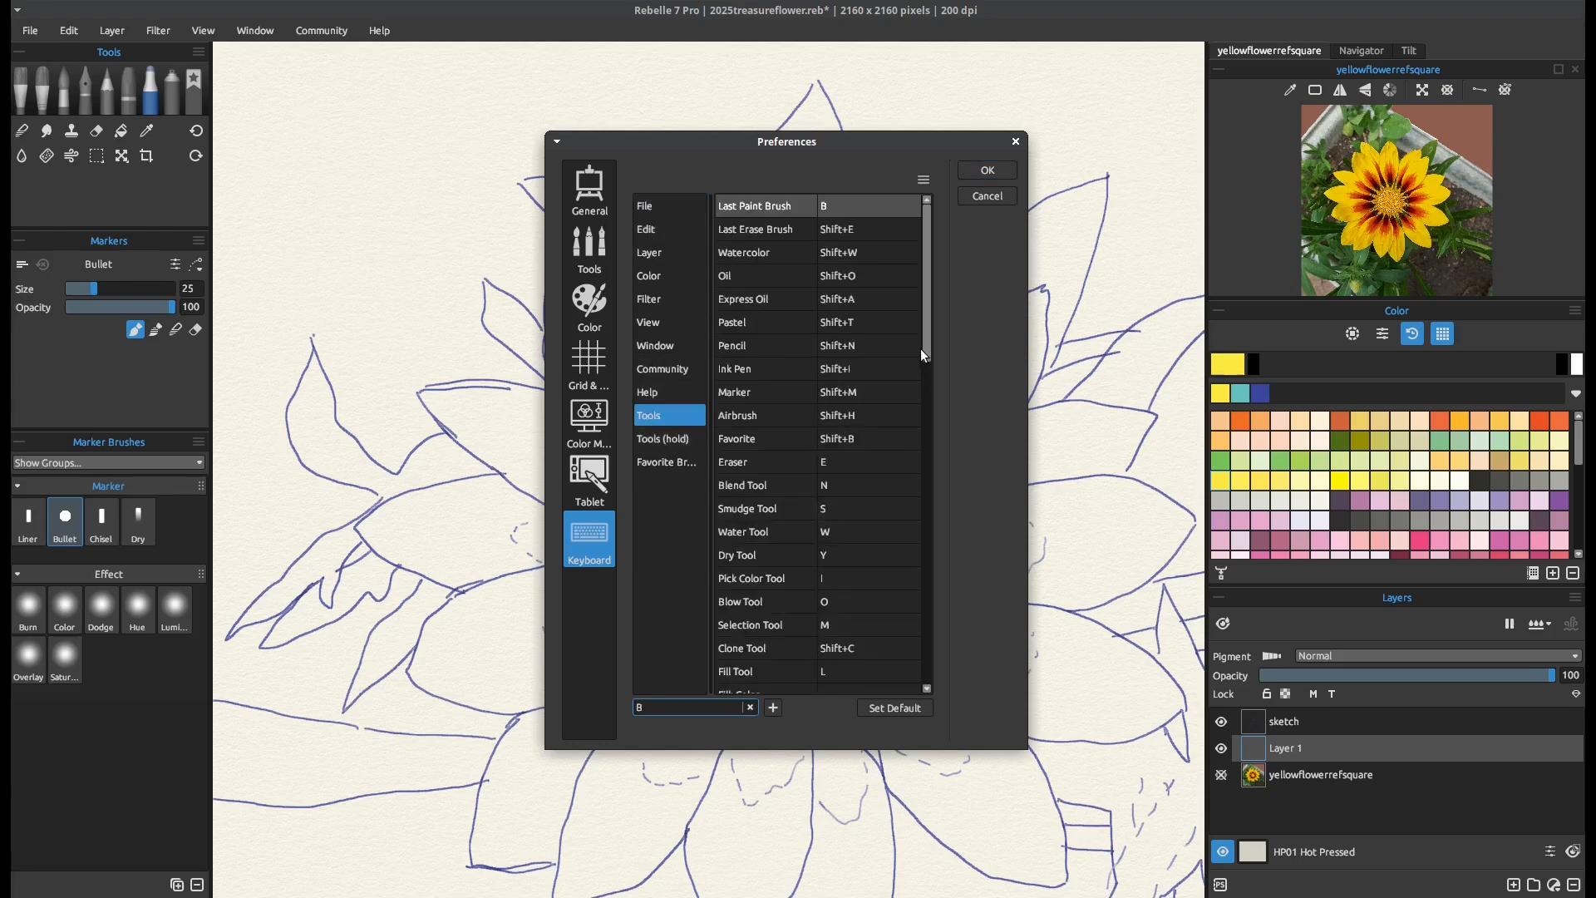
pyautogui.moveTo(920, 347); pyautogui.dragTo(904, 529)
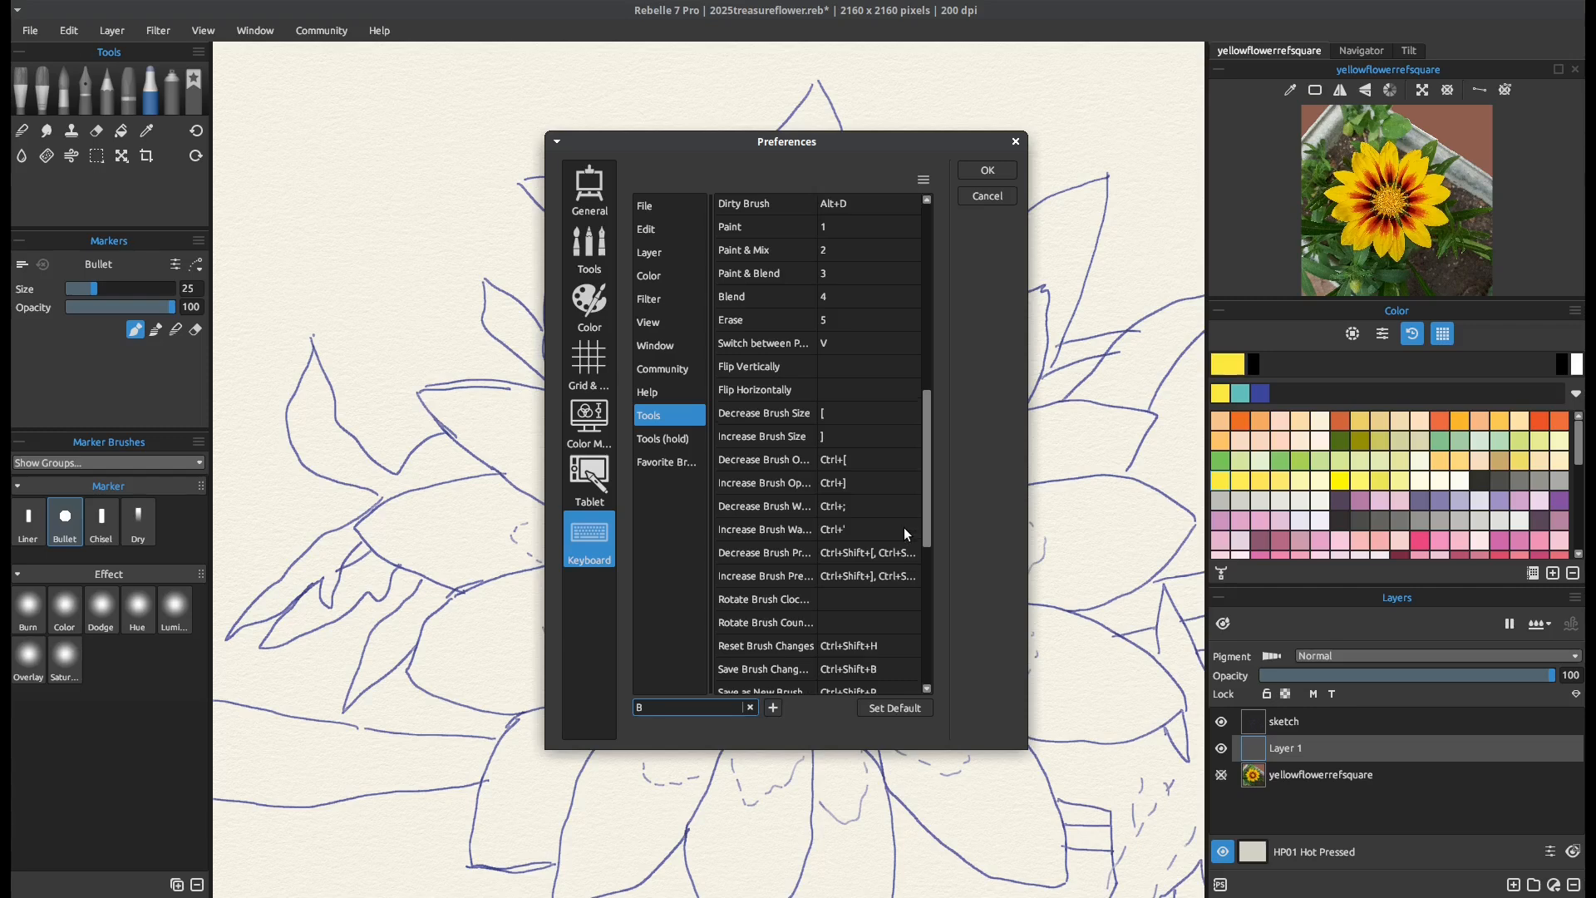
pyautogui.click(827, 416)
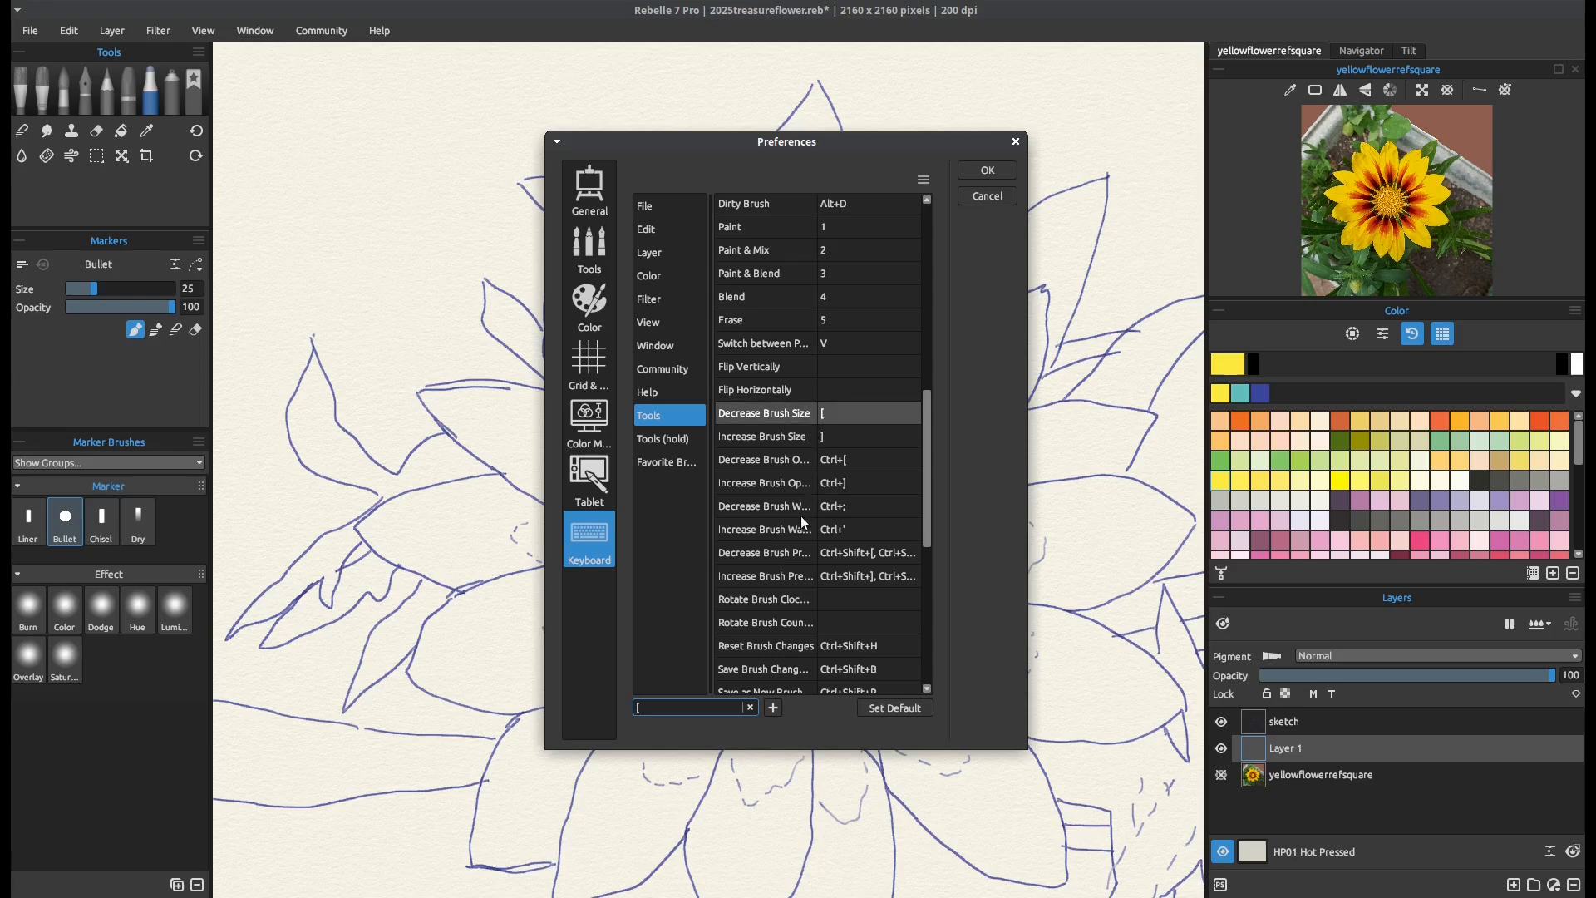
pyautogui.press('Left')
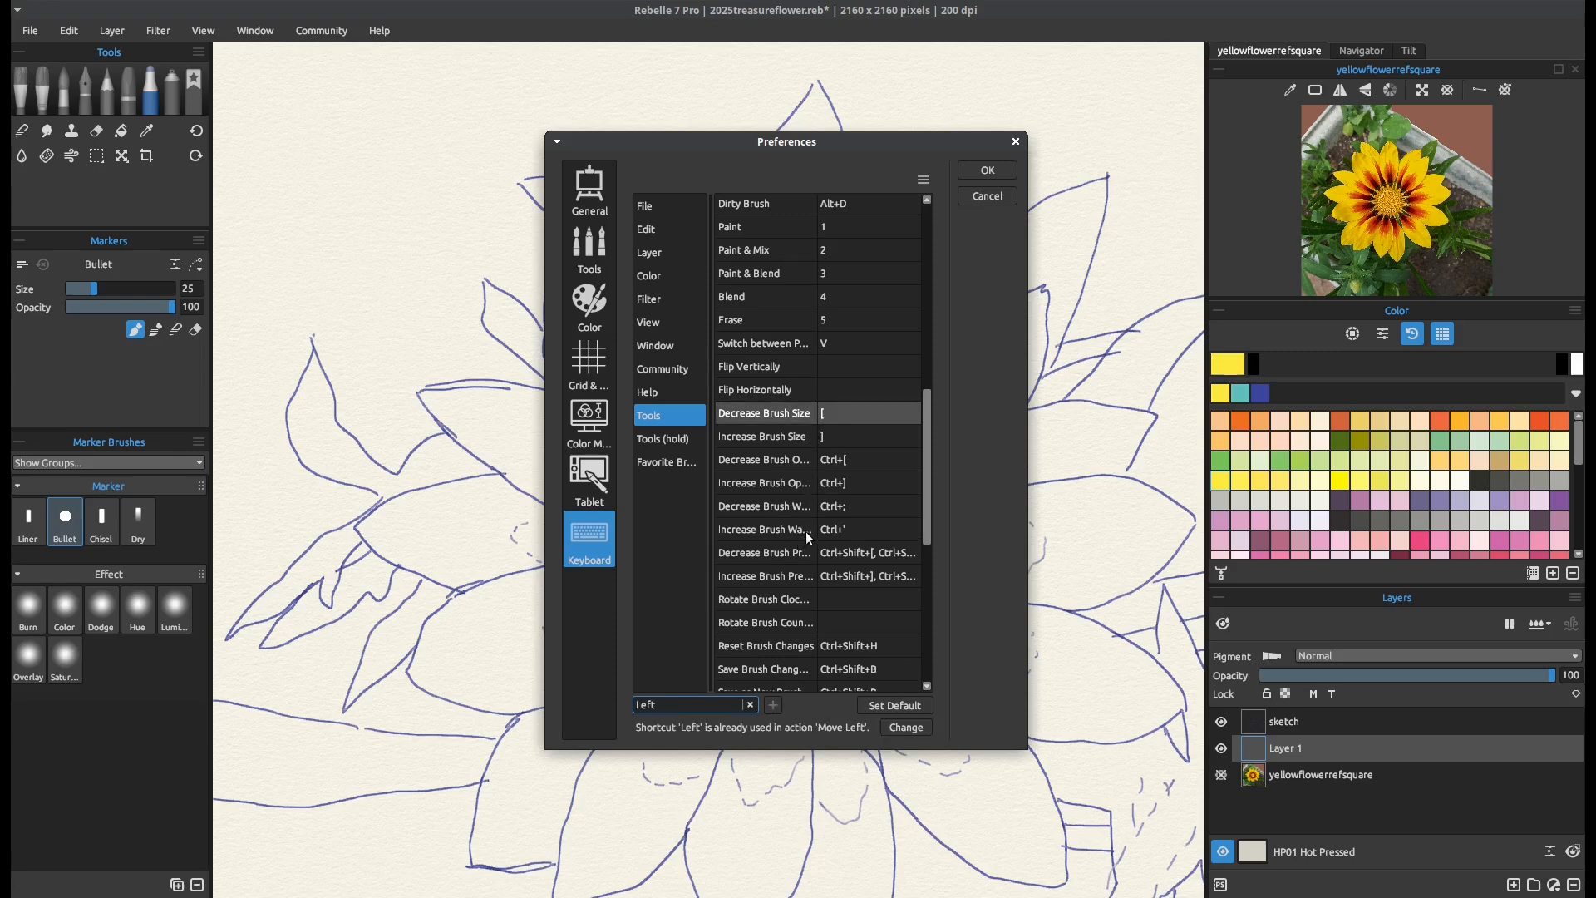
pyautogui.click(909, 730)
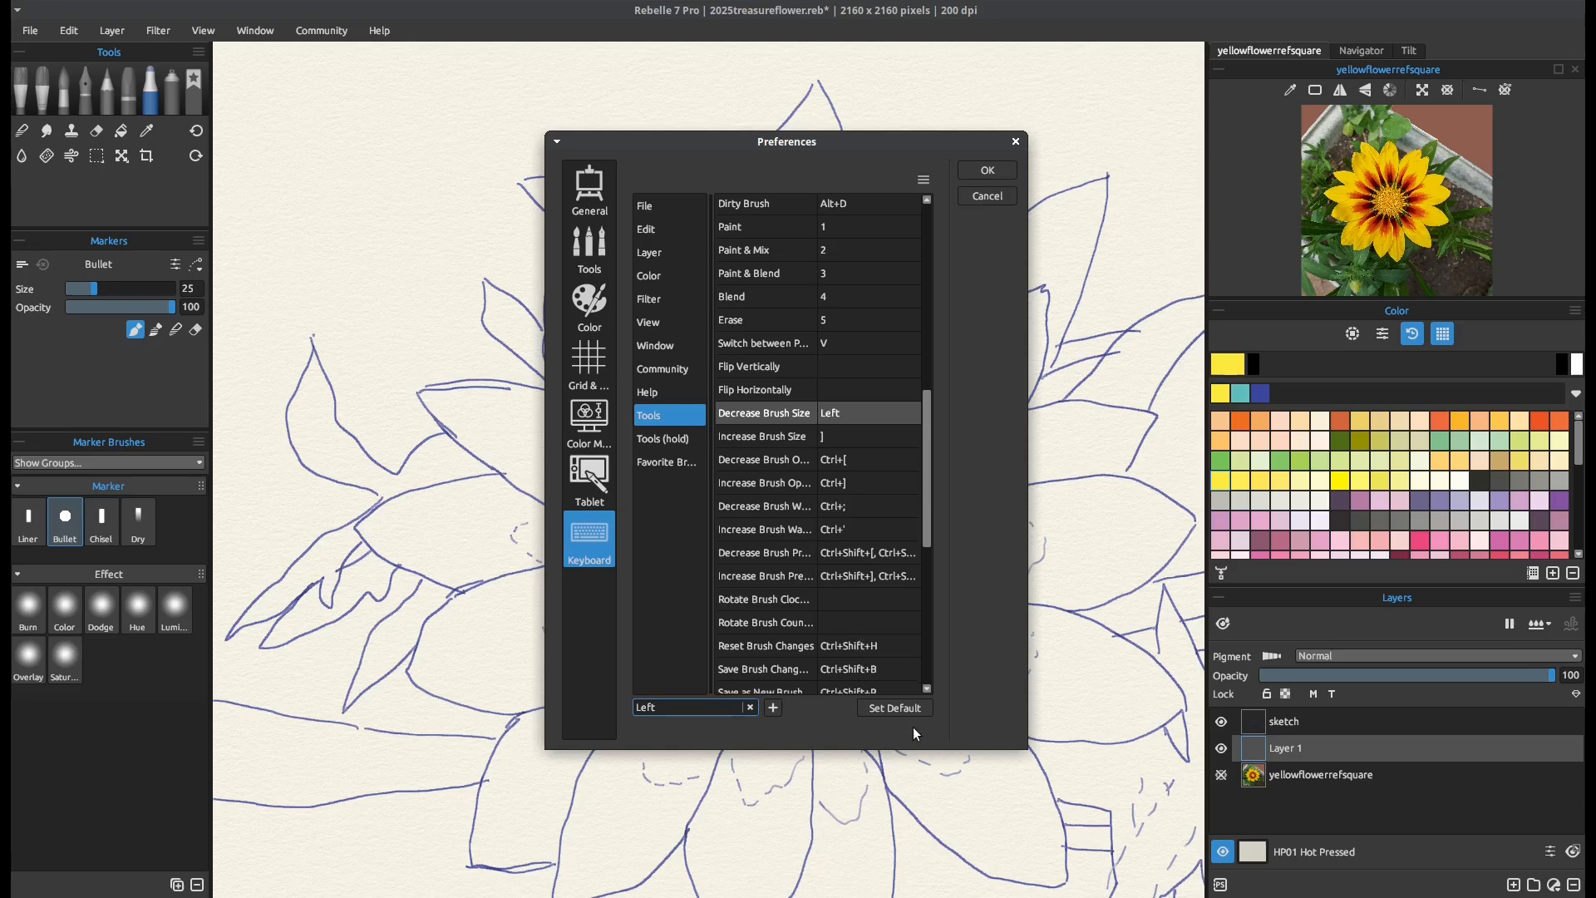
# Reassign the shortcut for Increase Brush Size to Right, taking it over from Move Right, and accept the preferences
pyautogui.click(822, 434)
pyautogui.press('Right')
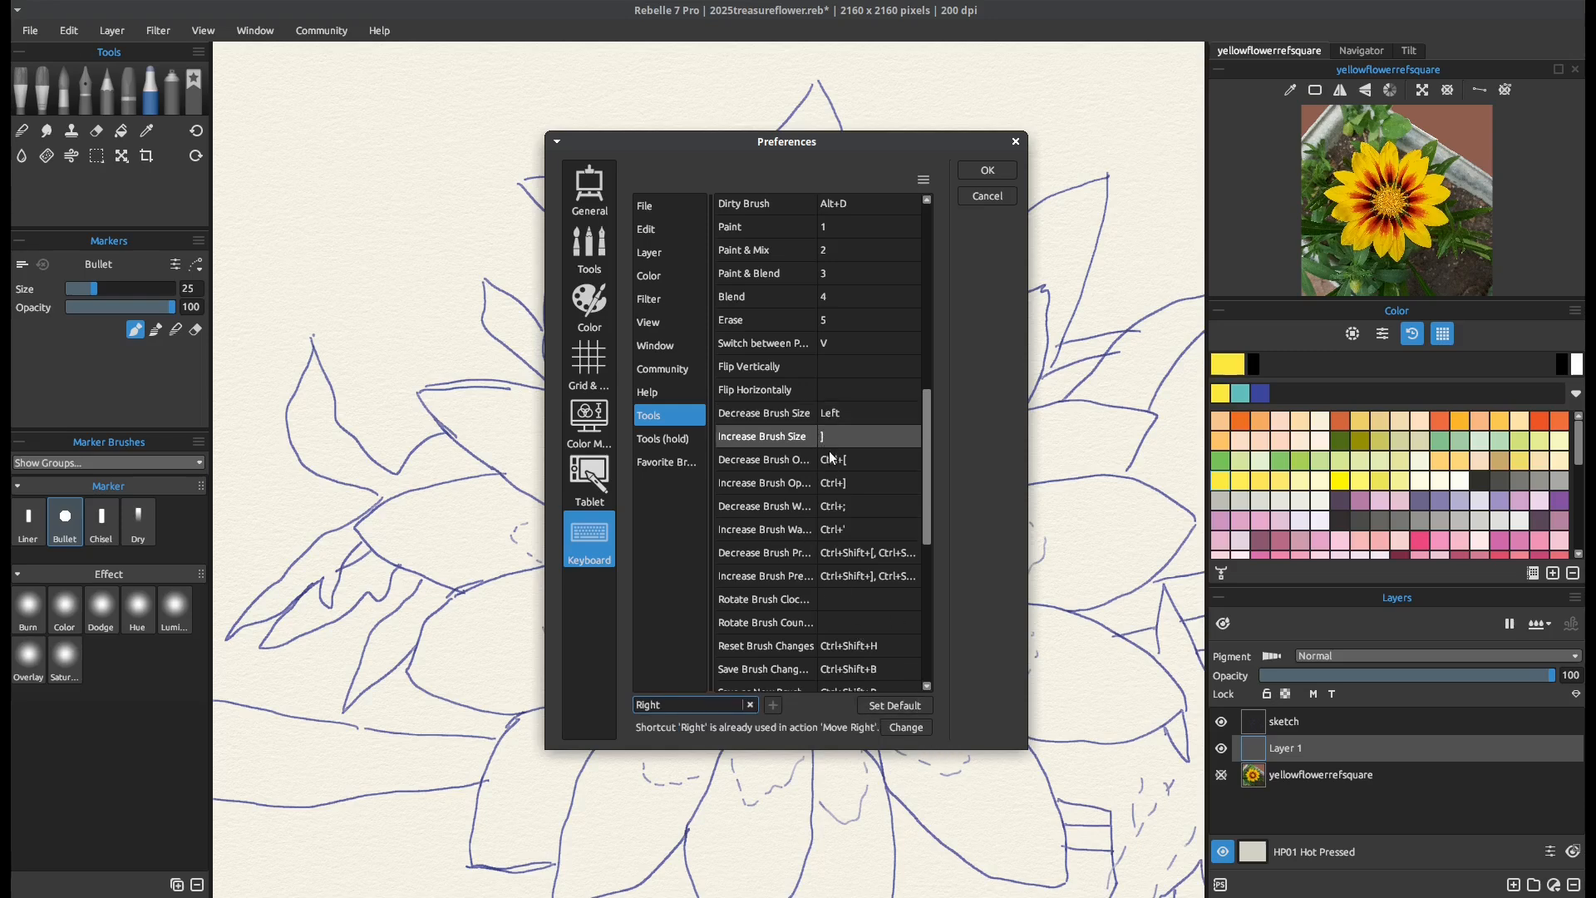
pyautogui.click(899, 728)
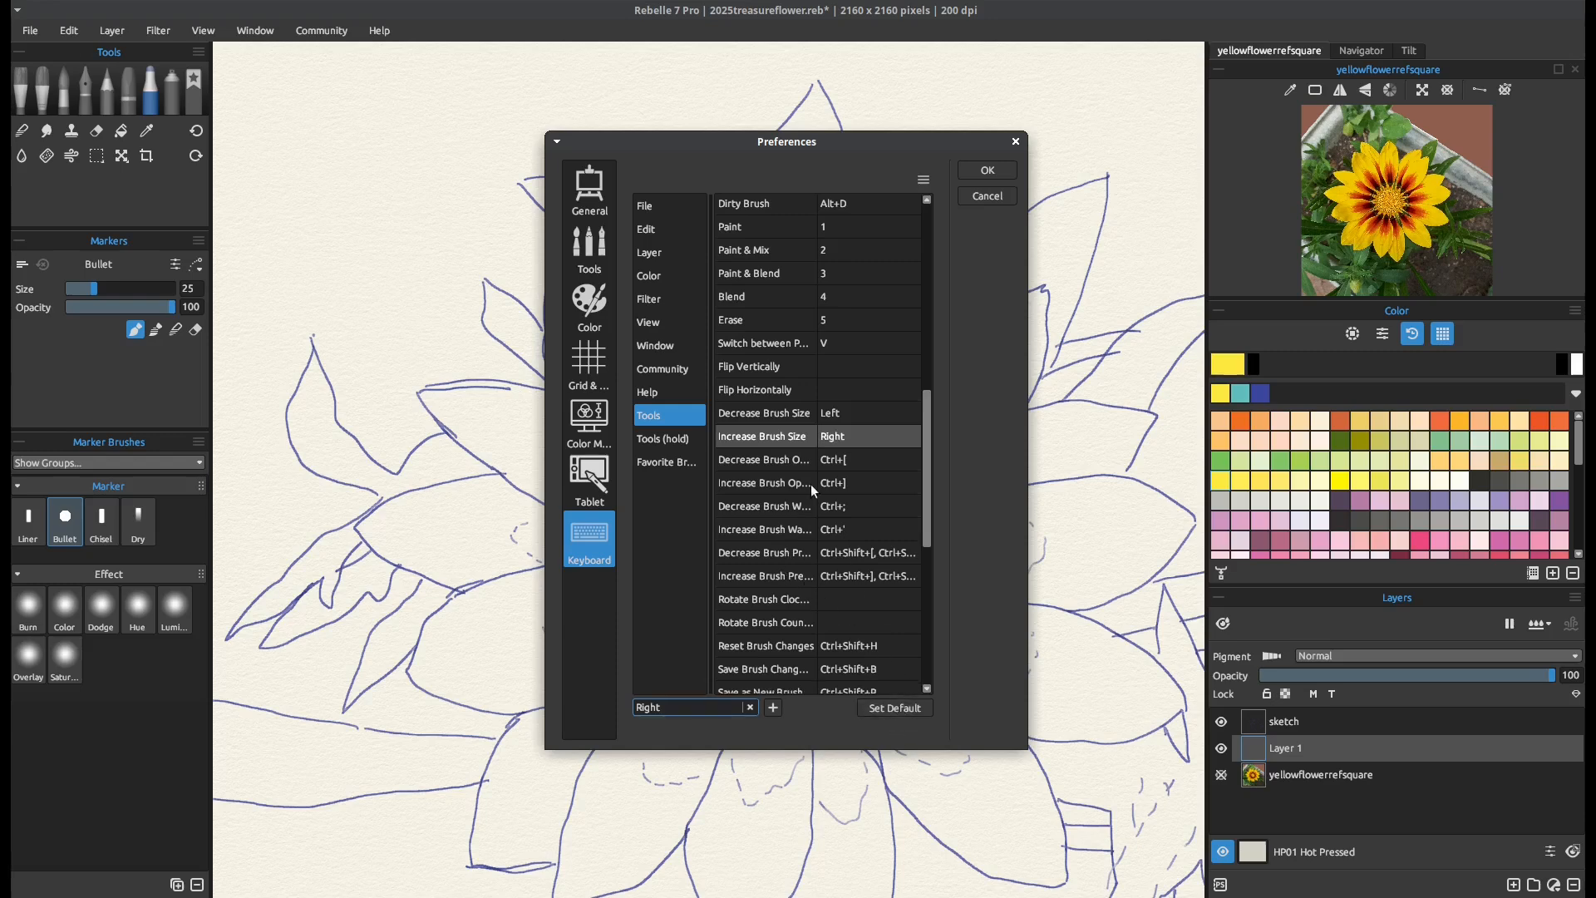
pyautogui.click(986, 171)
# Test the reassigned brush size shortcuts by shrinking and enlarging the Bullet marker
pyautogui.press('Left')
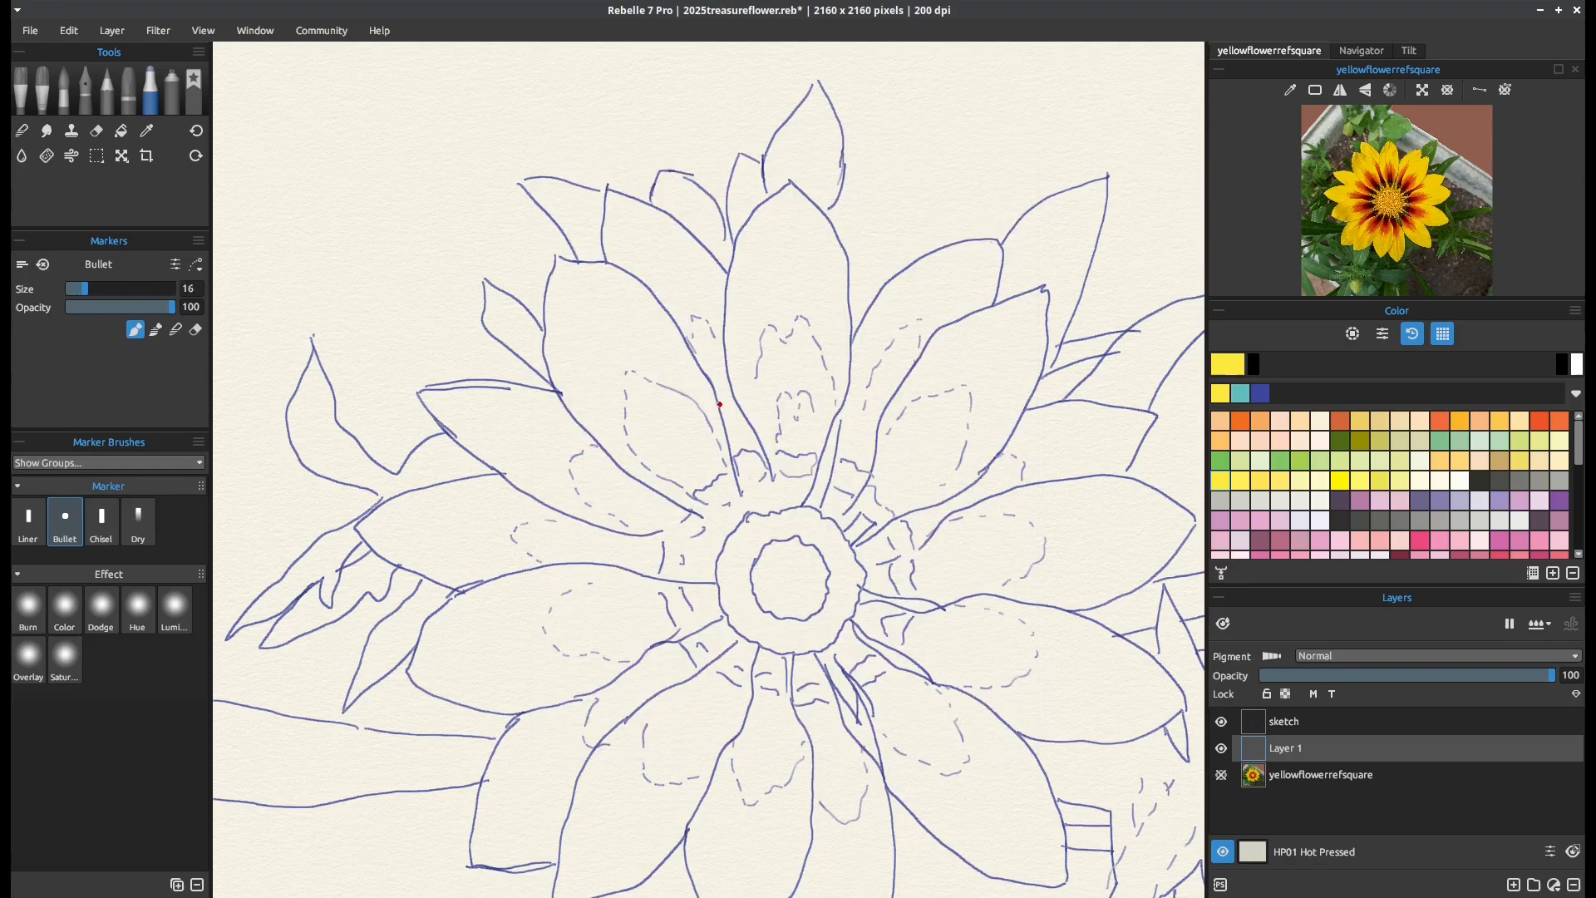
pyautogui.press('Right')
pyautogui.press('Right')
pyautogui.press('Right')
pyautogui.press('Right')
pyautogui.press('Right')
pyautogui.press('Right')
pyautogui.press('Right')
pyautogui.press('Right')
pyautogui.press('Right')
pyautogui.press('Right')
pyautogui.press('Right')
pyautogui.press('Right')
pyautogui.press('Right')
pyautogui.press('Right')
pyautogui.press('Right')
pyautogui.press('Right')
pyautogui.press('Right')
pyautogui.press('Right')
pyautogui.press('Left')
pyautogui.press('Left')
pyautogui.press('Left')
pyautogui.press('Left')
pyautogui.press('Left')
pyautogui.press('Left')
pyautogui.press('Left')
pyautogui.press('Left')
pyautogui.press('Left')
pyautogui.press('Left')
pyautogui.press('Left')
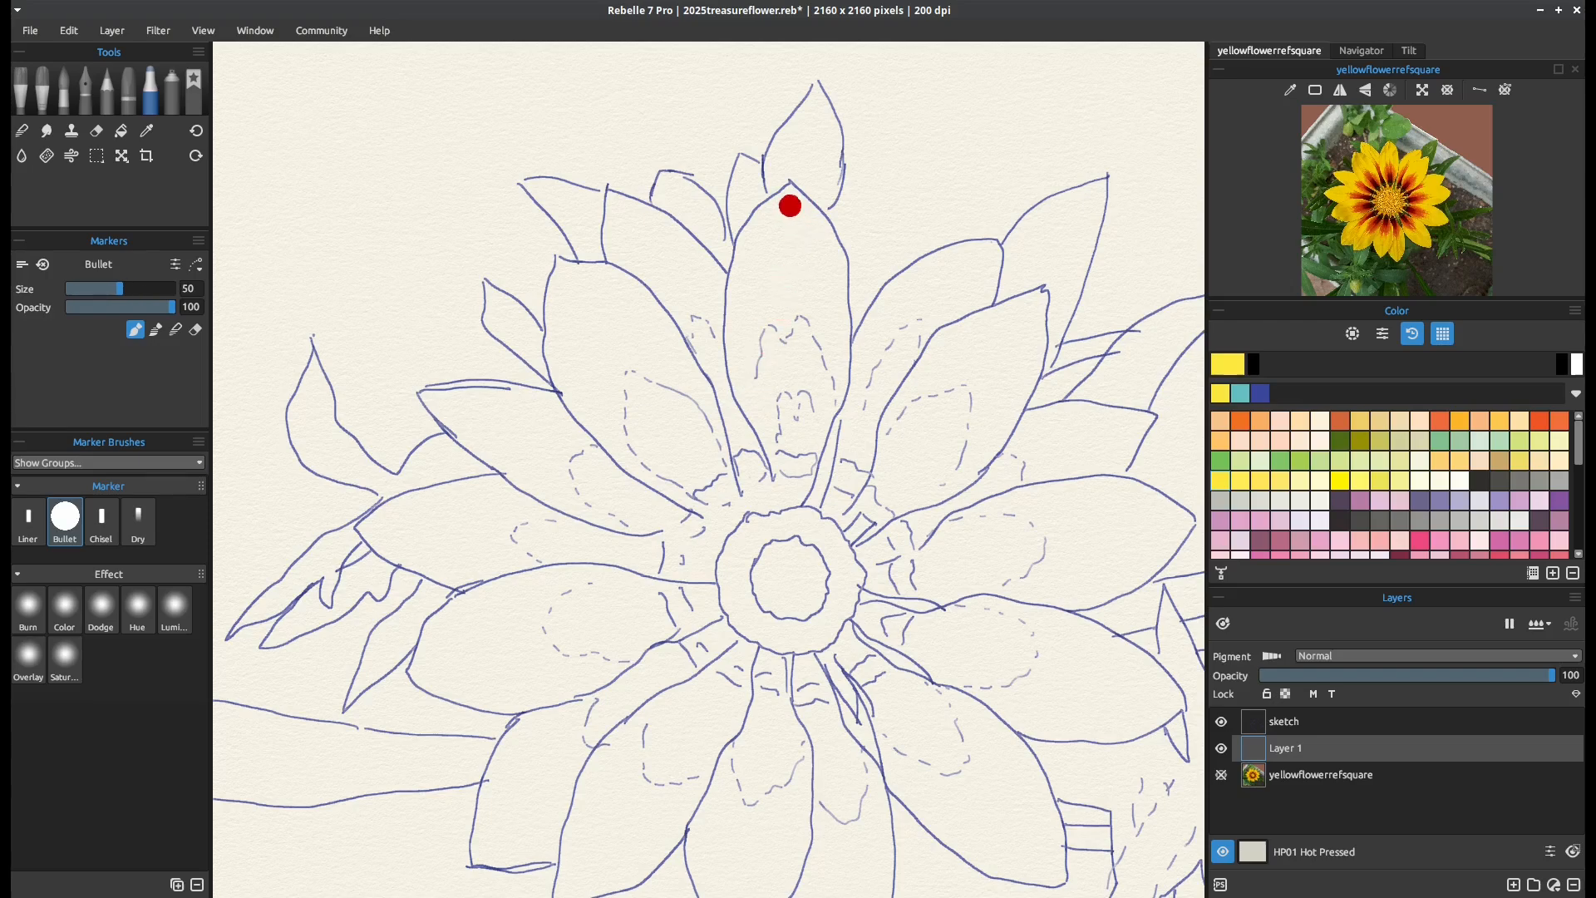
# Fill the top and upper-left petals in yellow, and line the edges of the lower-left petals with the Bullet marker at size 70
pyautogui.press('Left')
pyautogui.press('Left')
pyautogui.press('Left')
pyautogui.press('Left')
pyautogui.press('Left')
pyautogui.press('Left')
pyautogui.moveTo(785, 198)
pyautogui.mouseDown()
pyautogui.moveTo(810, 287)
pyautogui.moveTo(814, 257)
pyautogui.moveTo(836, 281)
pyautogui.moveTo(833, 240)
pyautogui.moveTo(786, 191)
pyautogui.moveTo(742, 248)
pyautogui.moveTo(731, 317)
pyautogui.moveTo(753, 366)
pyautogui.moveTo(739, 355)
pyautogui.moveTo(743, 402)
pyautogui.moveTo(789, 483)
pyautogui.moveTo(780, 422)
pyautogui.moveTo(789, 432)
pyautogui.moveTo(799, 485)
pyautogui.moveTo(819, 406)
pyautogui.moveTo(853, 361)
pyautogui.moveTo(841, 386)
pyautogui.moveTo(837, 273)
pyautogui.moveTo(832, 345)
pyautogui.moveTo(803, 231)
pyautogui.moveTo(815, 274)
pyautogui.moveTo(781, 249)
pyautogui.moveTo(755, 257)
pyautogui.moveTo(745, 324)
pyautogui.moveTo(776, 431)
pyautogui.moveTo(794, 361)
pyautogui.moveTo(823, 374)
pyautogui.moveTo(819, 397)
pyautogui.moveTo(794, 275)
pyautogui.moveTo(773, 355)
pyautogui.moveTo(786, 357)
pyautogui.moveTo(634, 242)
pyautogui.moveTo(706, 299)
pyautogui.moveTo(616, 204)
pyautogui.moveTo(678, 241)
pyautogui.moveTo(719, 323)
pyautogui.moveTo(634, 242)
pyautogui.moveTo(627, 278)
pyautogui.moveTo(621, 239)
pyautogui.moveTo(622, 320)
pyautogui.moveTo(600, 276)
pyautogui.moveTo(559, 264)
pyautogui.moveTo(552, 341)
pyautogui.moveTo(599, 426)
pyautogui.moveTo(612, 415)
pyautogui.moveTo(573, 285)
pyautogui.moveTo(732, 414)
pyautogui.moveTo(725, 453)
pyautogui.moveTo(780, 509)
pyautogui.moveTo(792, 567)
pyautogui.moveTo(711, 520)
pyautogui.moveTo(636, 433)
pyautogui.moveTo(735, 441)
pyautogui.moveTo(744, 486)
pyautogui.moveTo(715, 461)
pyautogui.moveTo(519, 470)
pyautogui.moveTo(424, 391)
pyautogui.moveTo(582, 420)
pyautogui.moveTo(507, 433)
pyautogui.moveTo(474, 416)
pyautogui.moveTo(570, 502)
pyautogui.moveTo(723, 557)
pyautogui.moveTo(476, 553)
pyautogui.moveTo(466, 578)
pyautogui.moveTo(370, 531)
pyautogui.moveTo(428, 492)
pyautogui.moveTo(499, 481)
pyautogui.moveTo(539, 499)
pyautogui.moveTo(402, 527)
pyautogui.moveTo(499, 600)
pyautogui.moveTo(466, 596)
pyautogui.moveTo(428, 675)
pyautogui.mouseUp()
pyautogui.press(']')
pyautogui.press(']')
pyautogui.press(']')
pyautogui.press(']')
pyautogui.press(']')
pyautogui.press(']')
pyautogui.press(']')
pyautogui.press(']')
pyautogui.moveTo(451, 687)
pyautogui.mouseDown()
pyautogui.moveTo(557, 692)
pyautogui.moveTo(516, 735)
pyautogui.moveTo(483, 856)
pyautogui.moveTo(536, 854)
pyautogui.moveTo(603, 828)
pyautogui.moveTo(598, 786)
pyautogui.moveTo(681, 695)
pyautogui.moveTo(674, 722)
pyautogui.moveTo(715, 691)
pyautogui.moveTo(738, 650)
pyautogui.mouseUp()
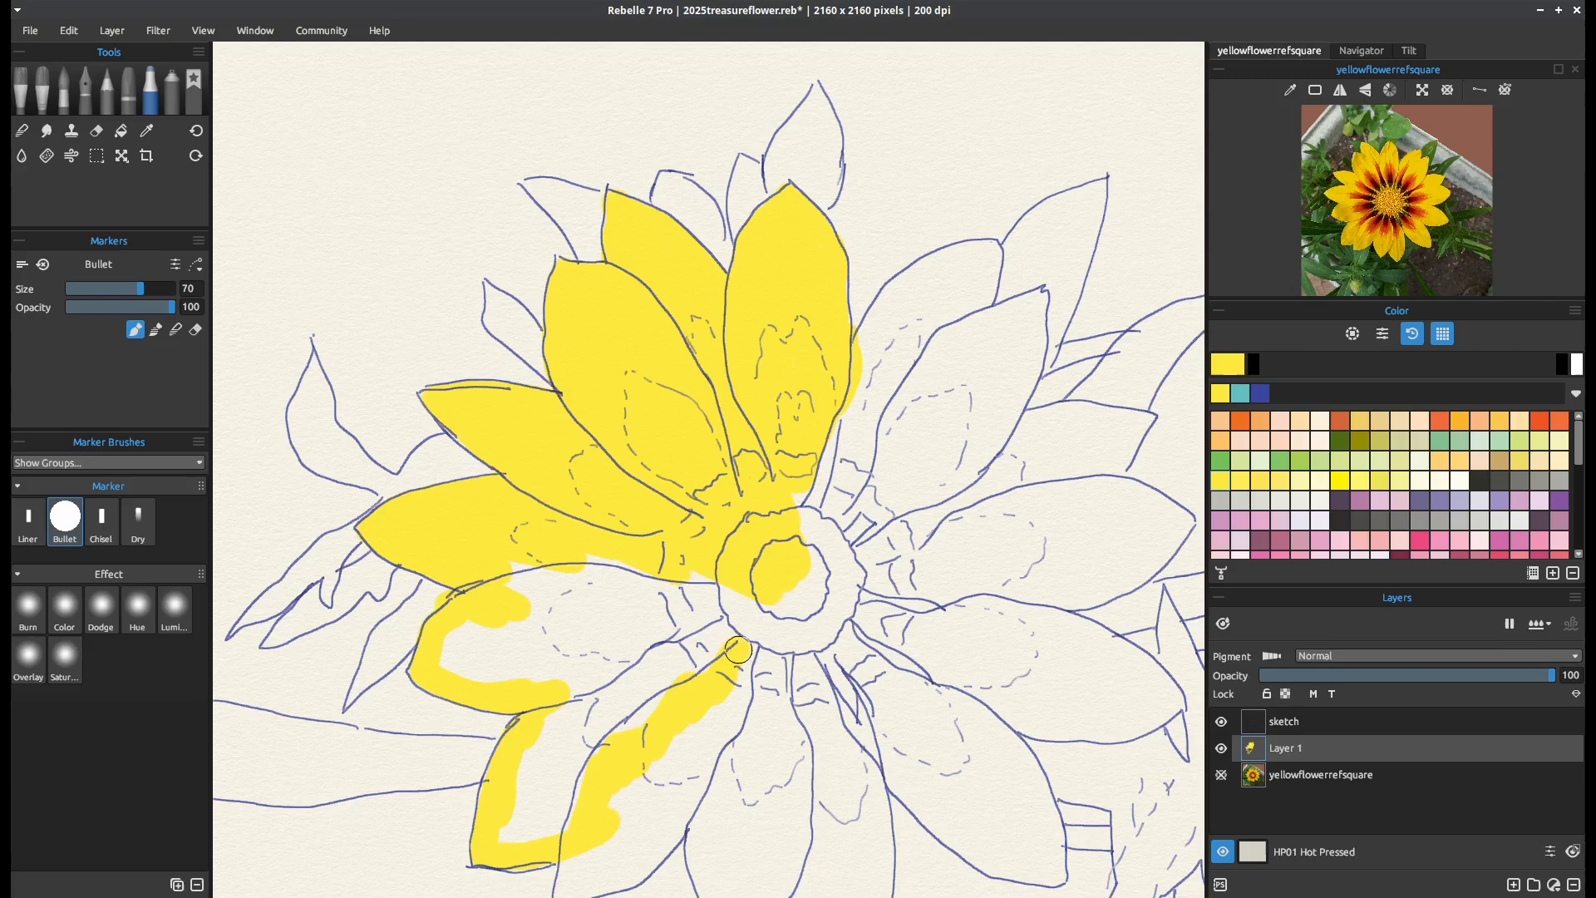
# Fill the outlined lower-left petals and the flower centre in yellow, and start colouring the upper-right petals
pyautogui.scroll(-2, 593, 517)
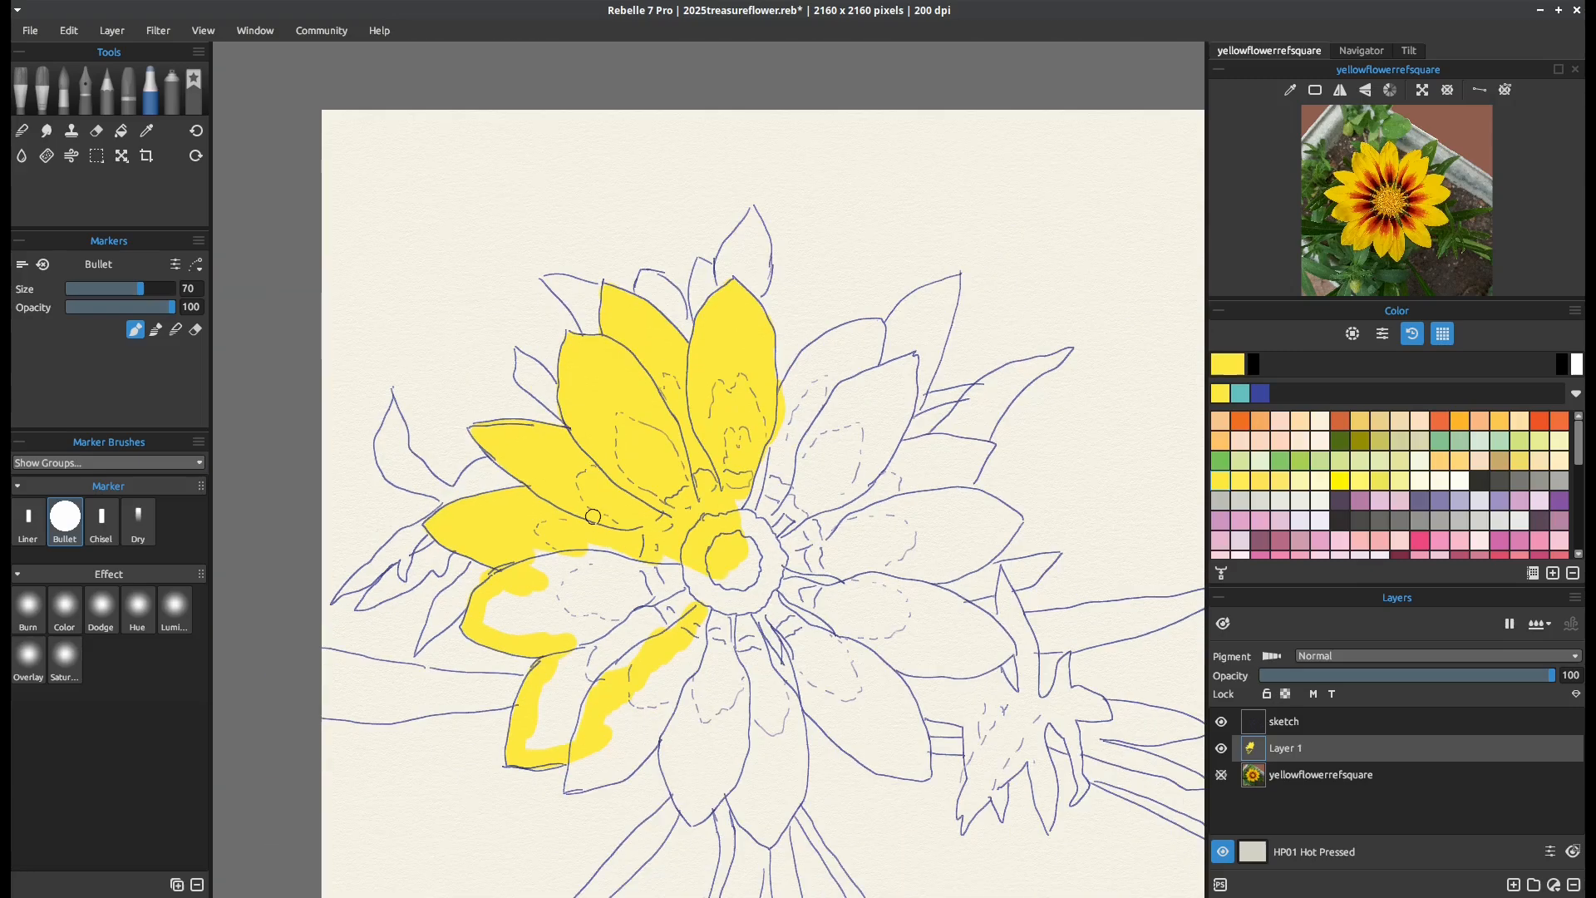
pyautogui.moveTo(598, 500); pyautogui.dragTo(486, 407)
pyautogui.scroll(-1, 509, 406)
pyautogui.scroll(1, 509, 406)
pyautogui.scroll(-1, 486, 407)
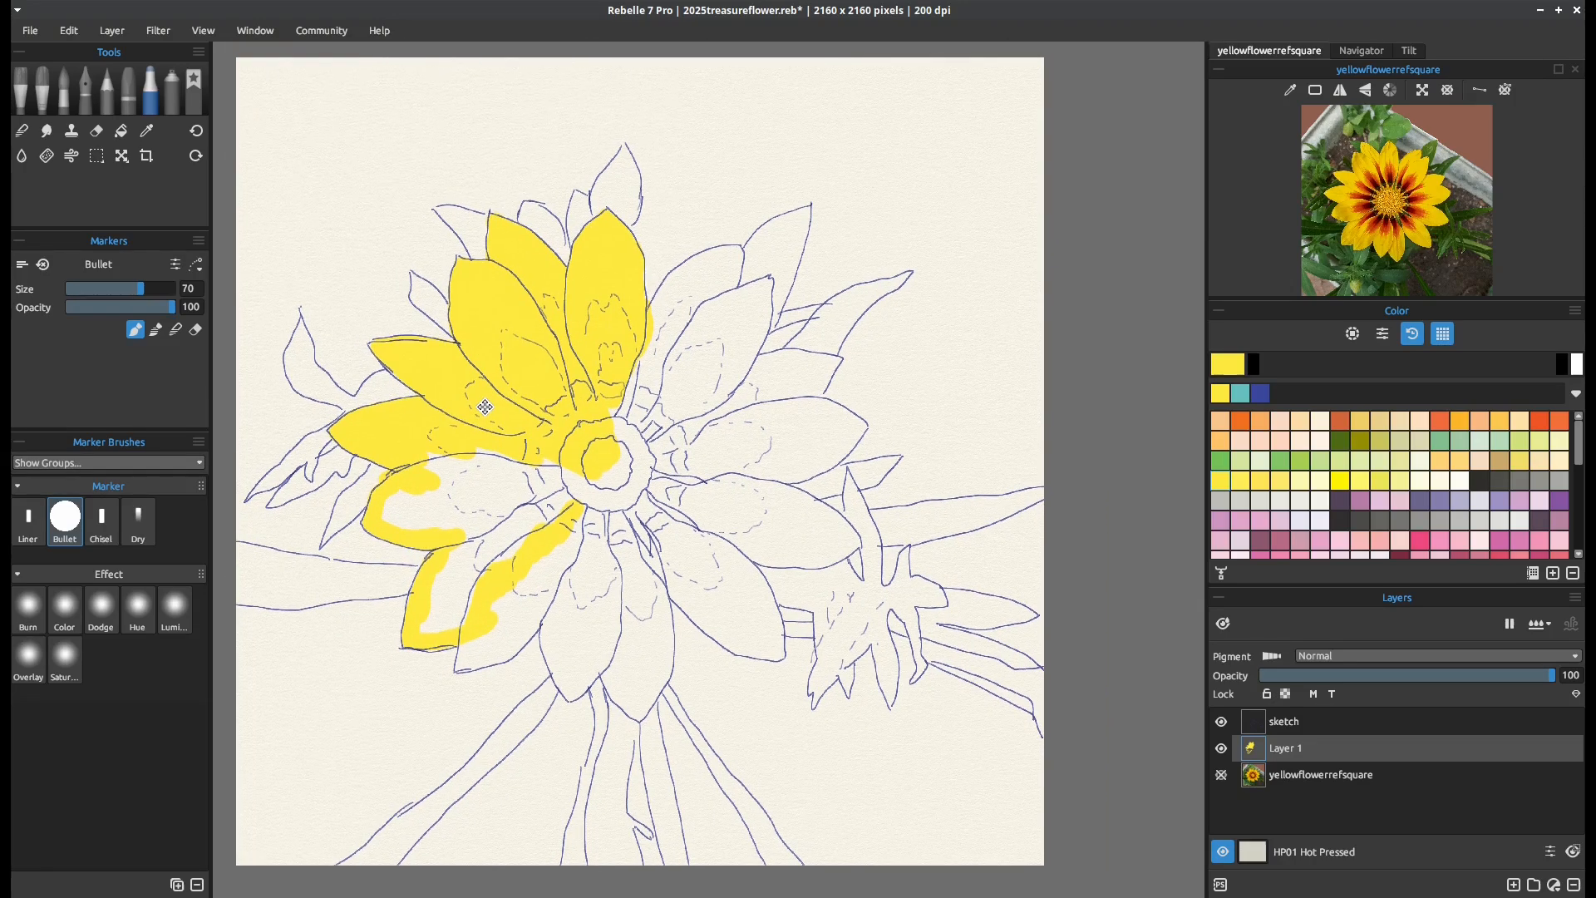
pyautogui.scroll(1, 486, 406)
pyautogui.scroll(-1, 486, 406)
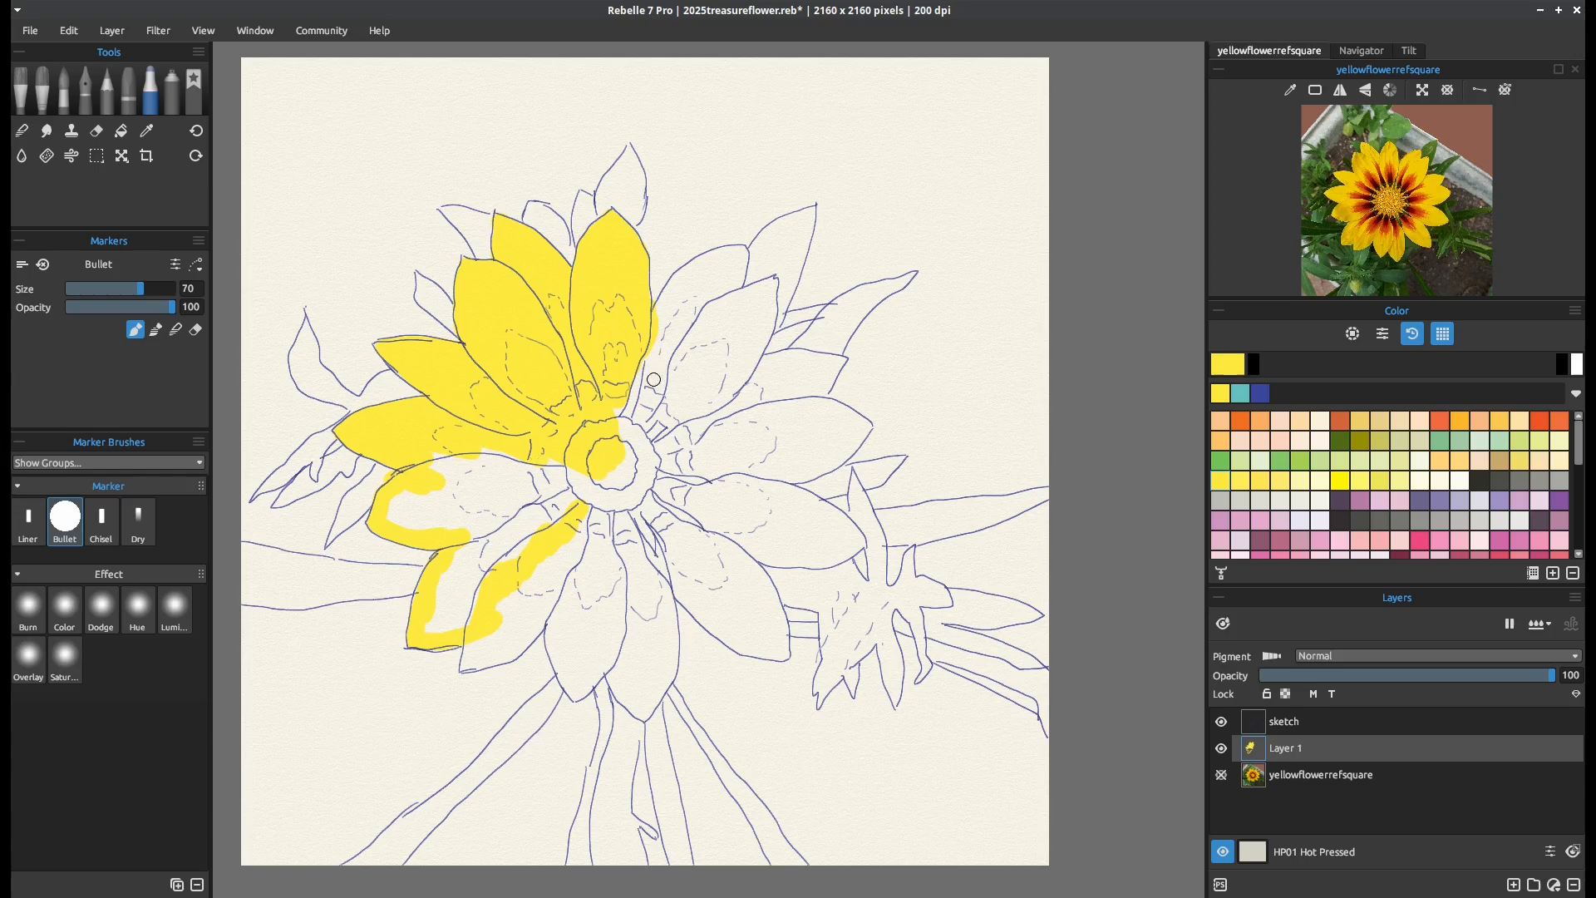
pyautogui.moveTo(650, 369)
pyautogui.mouseDown()
pyautogui.moveTo(679, 281)
pyautogui.moveTo(740, 251)
pyautogui.moveTo(685, 276)
pyautogui.moveTo(677, 322)
pyautogui.moveTo(738, 274)
pyautogui.moveTo(722, 329)
pyautogui.moveTo(622, 413)
pyautogui.moveTo(624, 478)
pyautogui.moveTo(632, 467)
pyautogui.moveTo(600, 492)
pyautogui.moveTo(485, 458)
pyautogui.moveTo(434, 464)
pyautogui.moveTo(565, 494)
pyautogui.moveTo(400, 500)
pyautogui.moveTo(391, 524)
pyautogui.moveTo(478, 517)
pyautogui.moveTo(519, 536)
pyautogui.moveTo(455, 560)
pyautogui.moveTo(459, 586)
pyautogui.moveTo(485, 568)
pyautogui.moveTo(466, 615)
pyautogui.moveTo(434, 631)
pyautogui.moveTo(464, 570)
pyautogui.mouseUp()
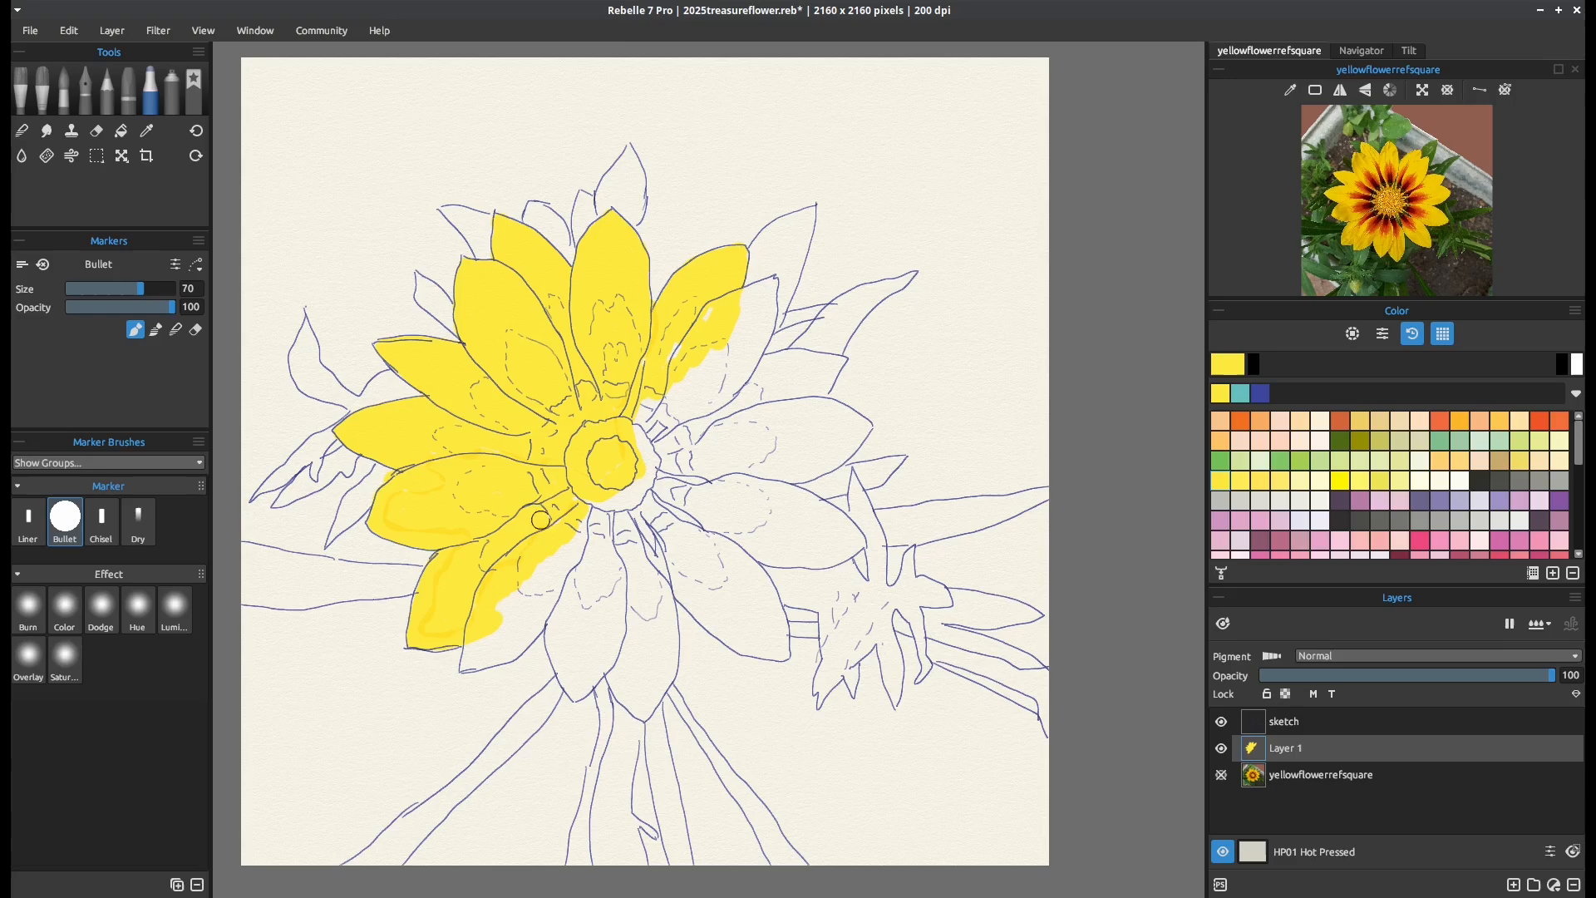
# Fill the remaining petals on the flower's right side and bottom in yellow
pyautogui.moveTo(592, 502)
pyautogui.mouseDown()
pyautogui.moveTo(629, 505)
pyautogui.moveTo(617, 494)
pyautogui.moveTo(651, 472)
pyautogui.moveTo(647, 413)
pyautogui.moveTo(708, 365)
pyautogui.moveTo(677, 357)
pyautogui.moveTo(694, 330)
pyautogui.moveTo(769, 281)
pyautogui.moveTo(760, 346)
pyautogui.moveTo(724, 392)
pyautogui.moveTo(746, 332)
pyautogui.moveTo(688, 410)
pyautogui.moveTo(700, 375)
pyautogui.moveTo(718, 387)
pyautogui.moveTo(655, 437)
pyautogui.moveTo(730, 423)
pyautogui.moveTo(732, 384)
pyautogui.moveTo(799, 356)
pyautogui.moveTo(839, 362)
pyautogui.moveTo(804, 422)
pyautogui.moveTo(800, 400)
pyautogui.moveTo(766, 424)
pyautogui.moveTo(777, 394)
pyautogui.moveTo(667, 468)
pyautogui.moveTo(766, 451)
pyautogui.moveTo(756, 434)
pyautogui.moveTo(737, 443)
pyautogui.moveTo(831, 411)
pyautogui.moveTo(860, 425)
pyautogui.moveTo(819, 468)
pyautogui.moveTo(852, 443)
pyautogui.moveTo(819, 467)
pyautogui.moveTo(691, 481)
pyautogui.moveTo(791, 467)
pyautogui.moveTo(839, 431)
pyautogui.mouseUp()
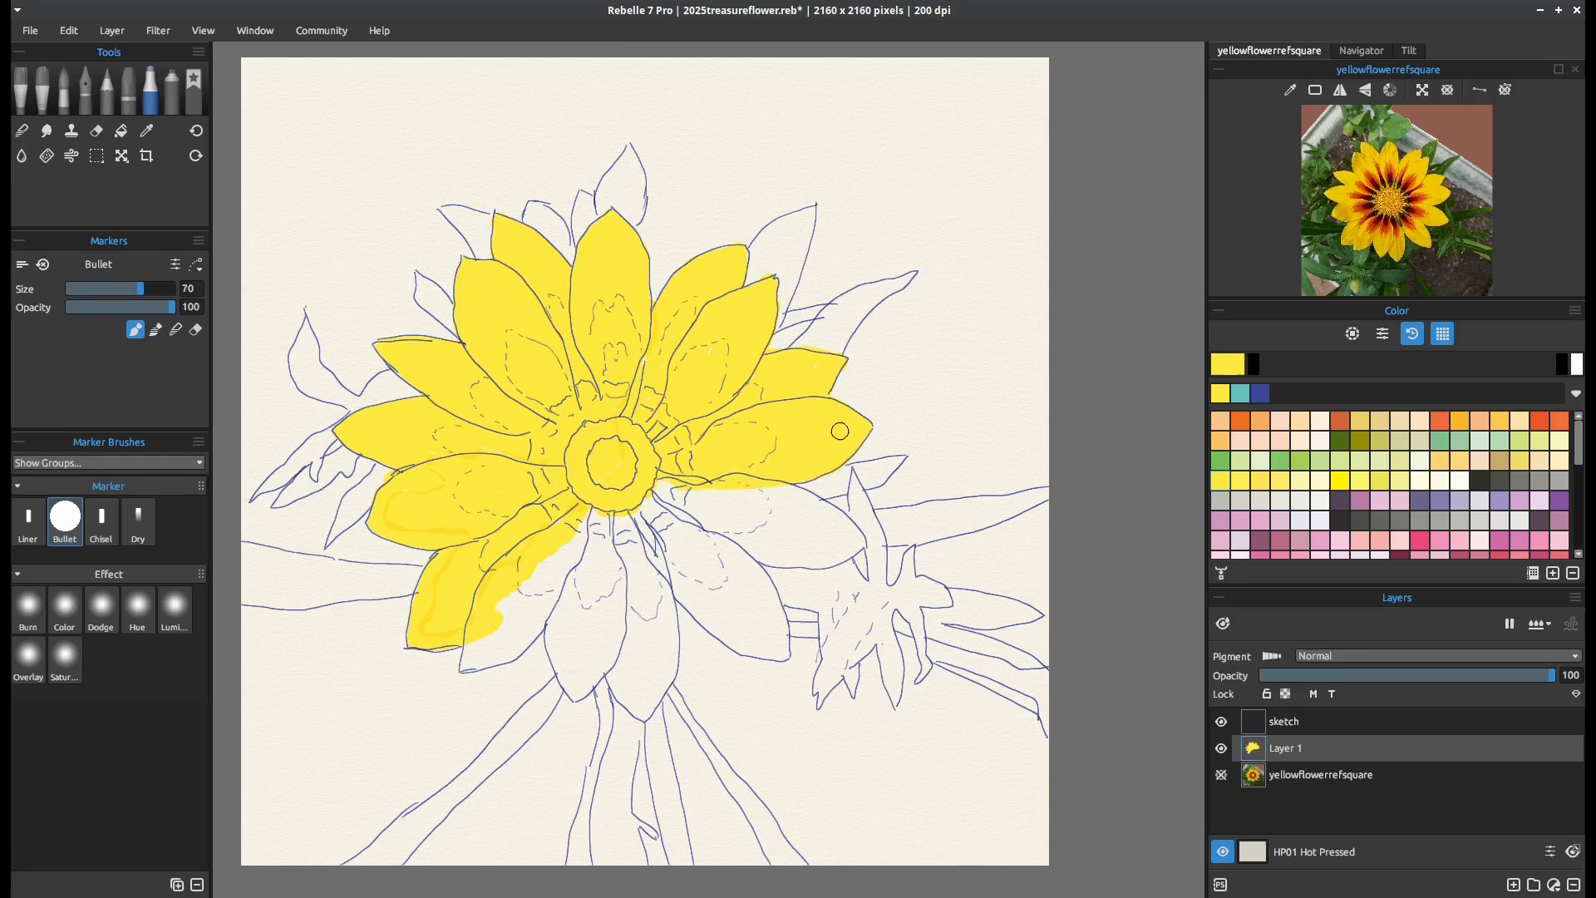
pyautogui.moveTo(697, 486)
pyautogui.mouseDown()
pyautogui.moveTo(652, 503)
pyautogui.moveTo(677, 529)
pyautogui.moveTo(757, 578)
pyautogui.moveTo(782, 653)
pyautogui.moveTo(702, 620)
pyautogui.moveTo(638, 515)
pyautogui.moveTo(682, 560)
pyautogui.moveTo(719, 560)
pyautogui.moveTo(735, 606)
pyautogui.moveTo(673, 574)
pyautogui.moveTo(705, 605)
pyautogui.moveTo(675, 523)
pyautogui.moveTo(775, 559)
pyautogui.moveTo(837, 555)
pyautogui.moveTo(853, 535)
pyautogui.moveTo(769, 485)
pyautogui.moveTo(834, 545)
pyautogui.moveTo(742, 484)
pyautogui.moveTo(823, 553)
pyautogui.moveTo(725, 502)
pyautogui.moveTo(771, 548)
pyautogui.moveTo(722, 488)
pyautogui.mouseUp()
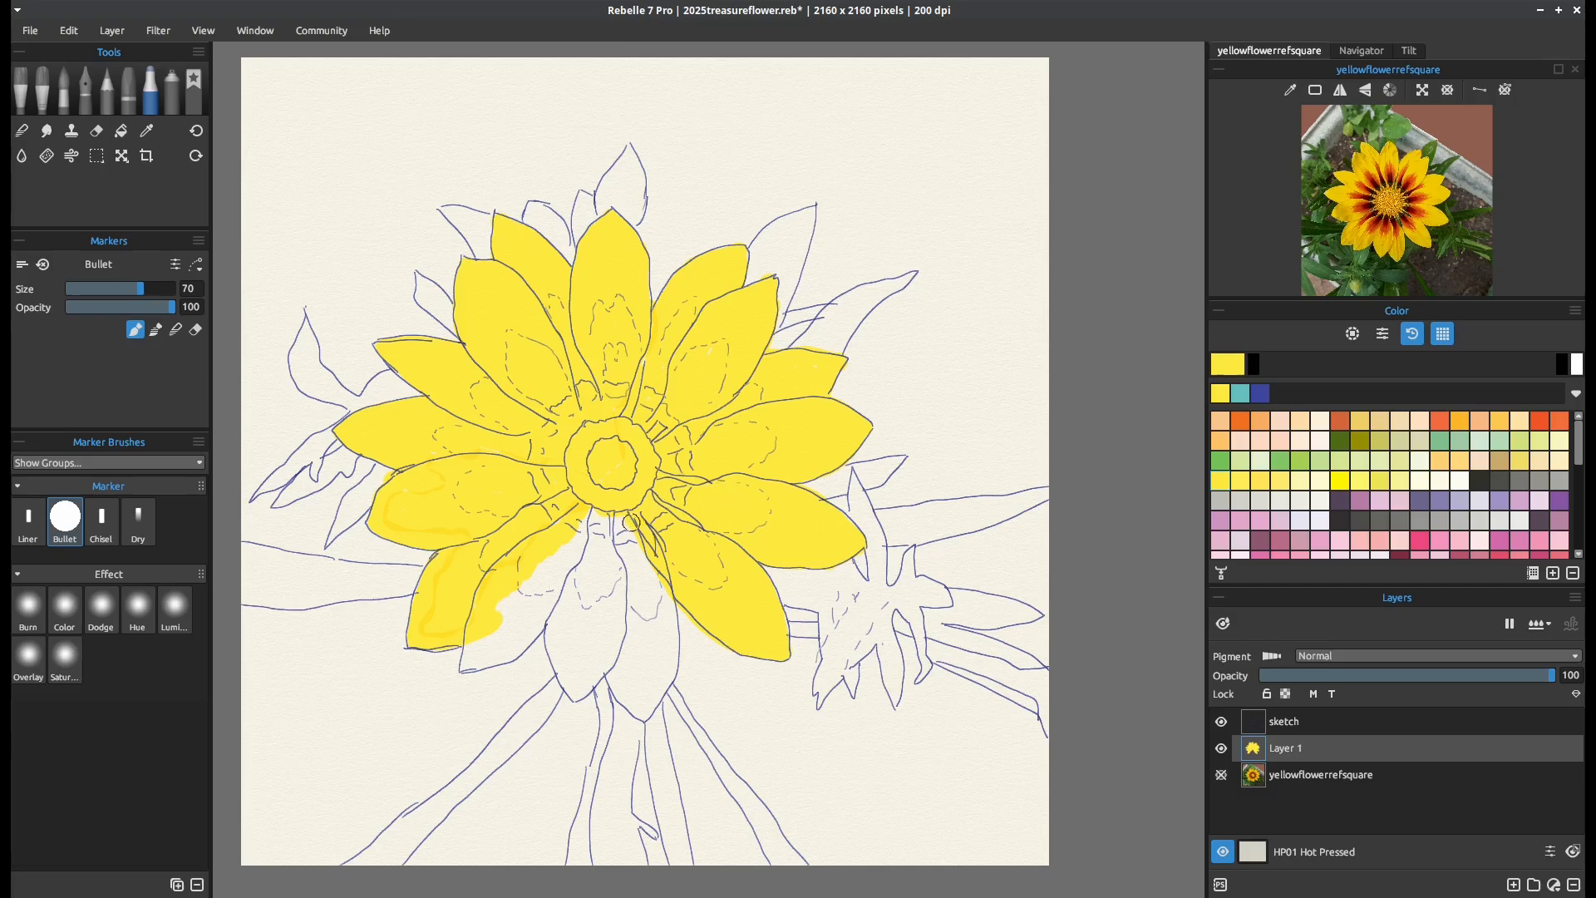
pyautogui.moveTo(631, 522)
pyautogui.mouseDown()
pyautogui.moveTo(634, 557)
pyautogui.moveTo(617, 535)
pyautogui.moveTo(638, 591)
pyautogui.moveTo(641, 562)
pyautogui.moveTo(654, 574)
pyautogui.moveTo(669, 661)
pyautogui.mouseUp()
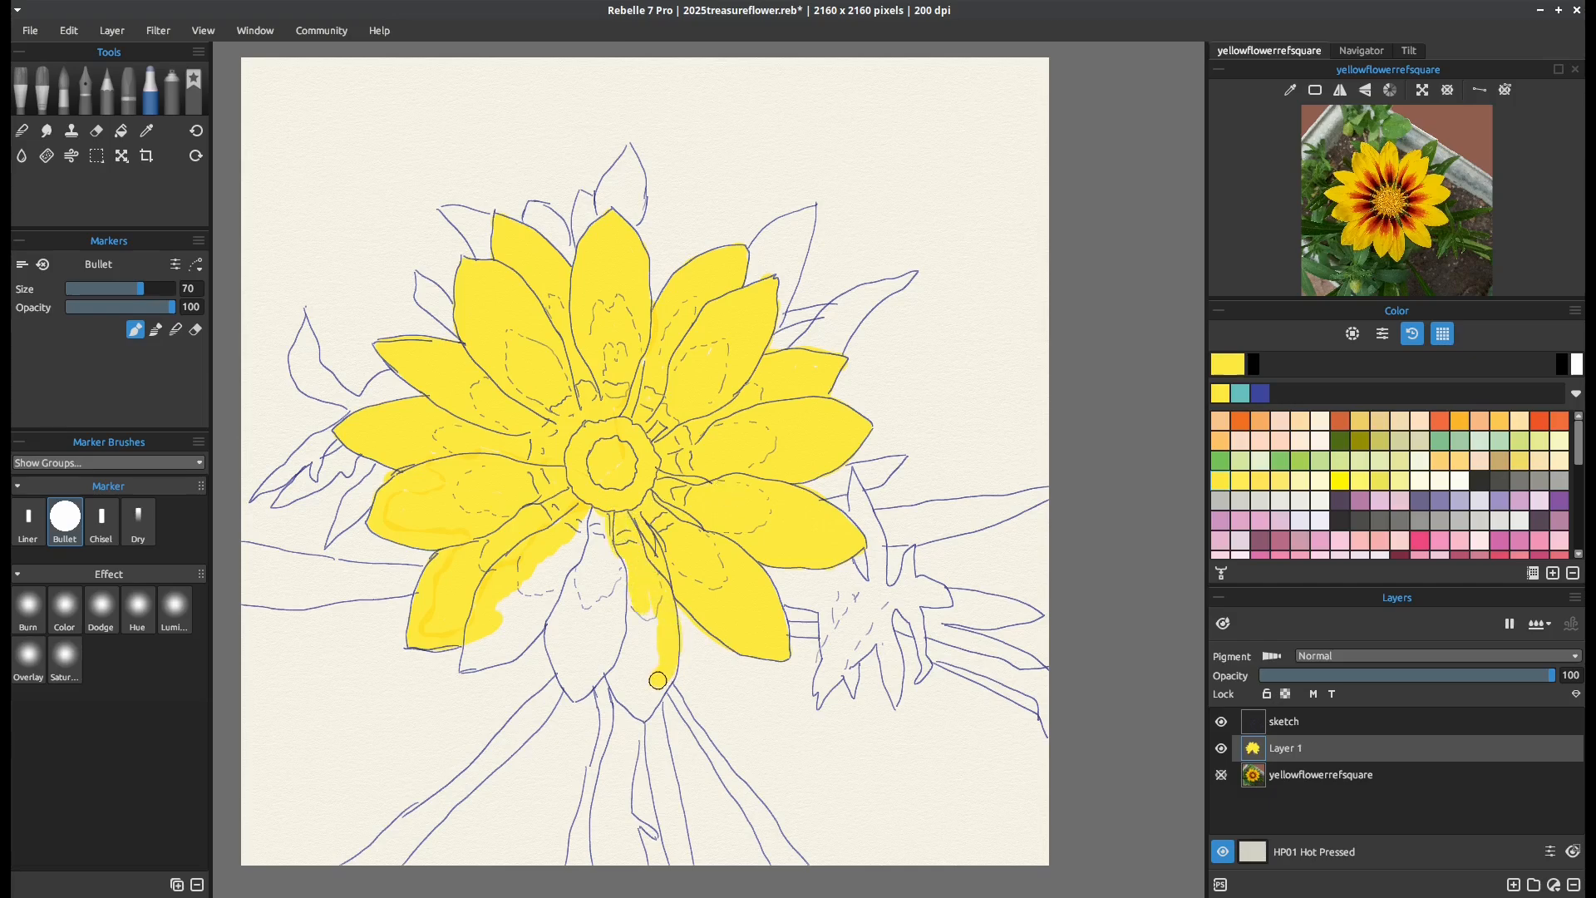
pyautogui.moveTo(657, 686)
pyautogui.mouseDown()
pyautogui.moveTo(598, 628)
pyautogui.moveTo(626, 610)
pyautogui.moveTo(653, 652)
pyautogui.moveTo(592, 569)
pyautogui.moveTo(584, 509)
pyautogui.moveTo(613, 544)
pyautogui.moveTo(584, 629)
pyautogui.moveTo(601, 529)
pyautogui.moveTo(579, 552)
pyautogui.moveTo(553, 638)
pyautogui.moveTo(574, 693)
pyautogui.moveTo(573, 650)
pyautogui.mouseUp()
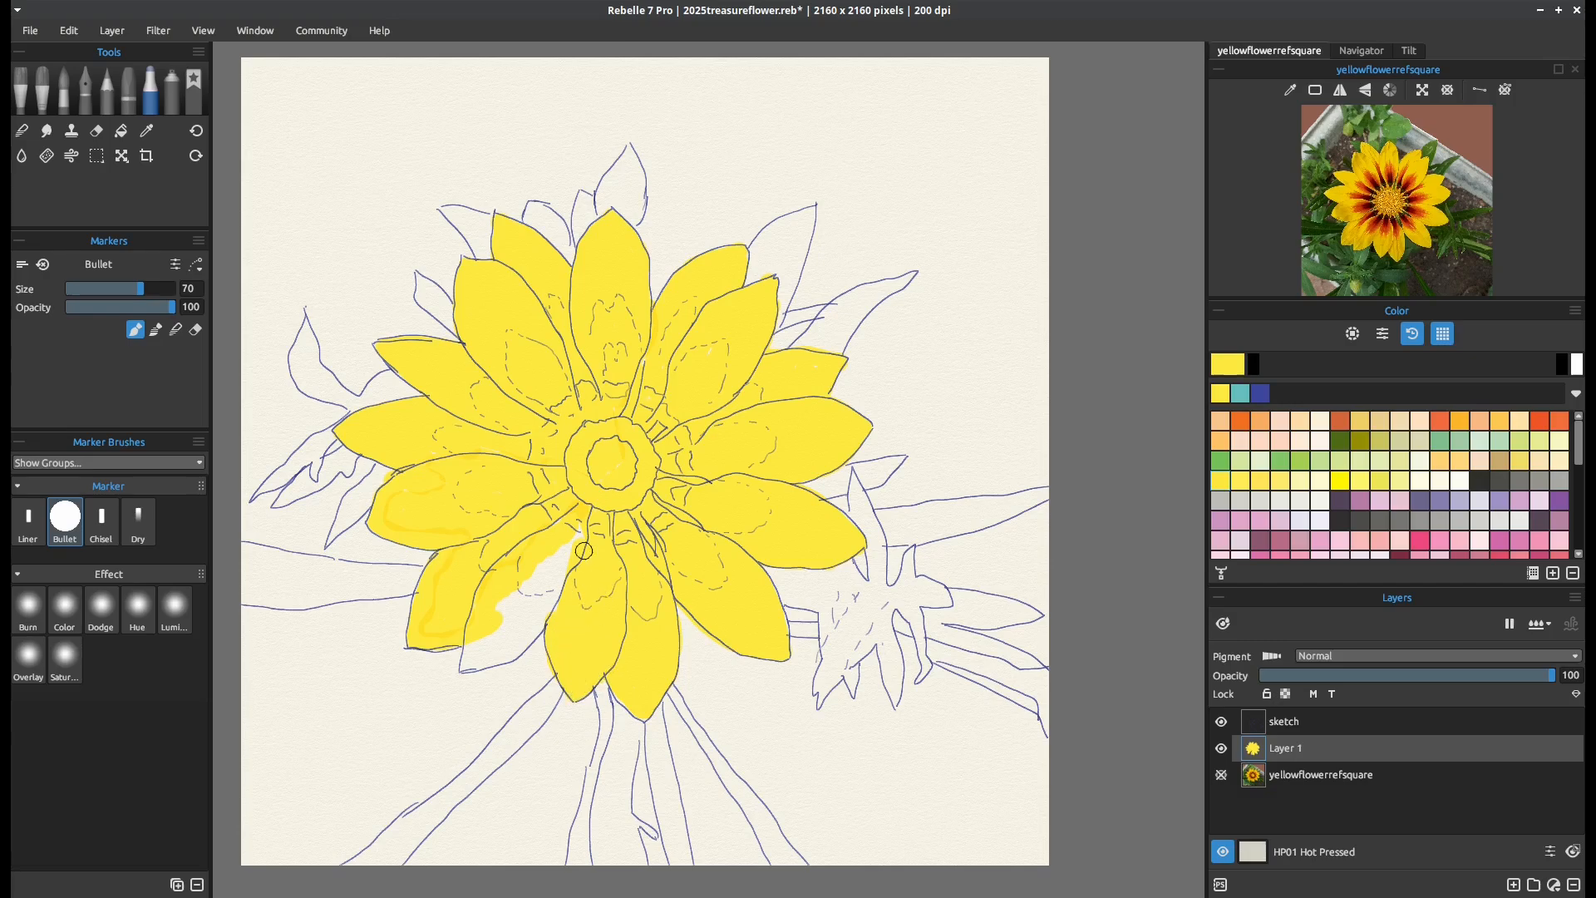
pyautogui.moveTo(584, 551)
pyautogui.mouseDown()
pyautogui.moveTo(567, 540)
pyautogui.moveTo(531, 630)
pyautogui.moveTo(469, 666)
pyautogui.moveTo(514, 622)
pyautogui.moveTo(505, 602)
pyautogui.moveTo(529, 605)
pyautogui.mouseUp()
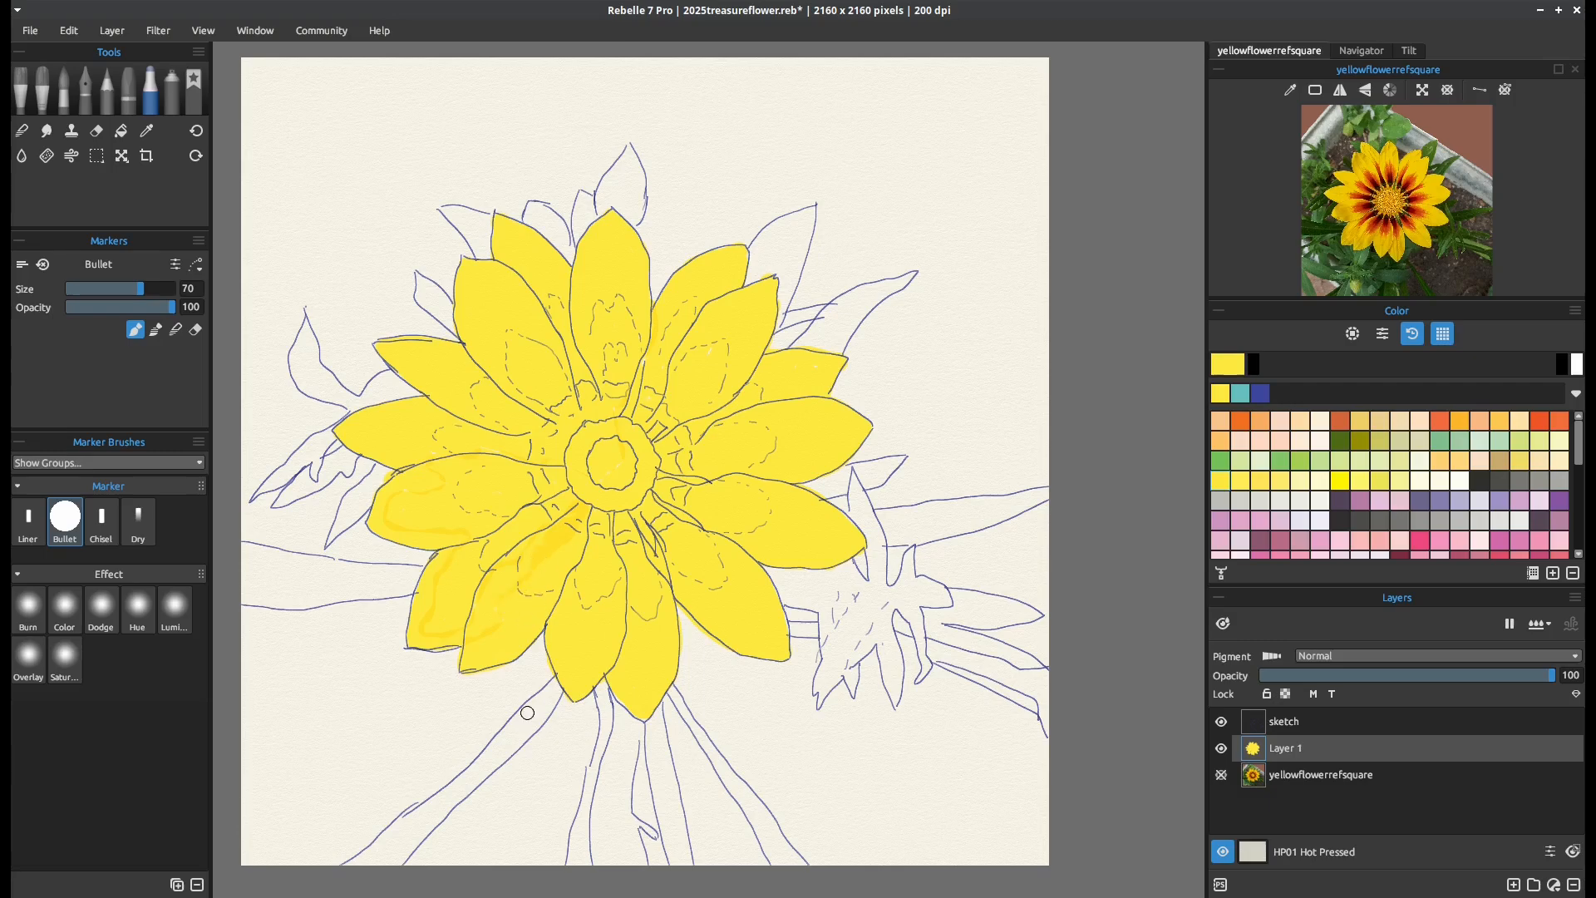
# Blend the overlapping yellow strokes in the lower-left petals and erase the overspill outside the outlines with the marker at size 40
pyautogui.click(175, 330)
pyautogui.press('[')
pyautogui.press('[')
pyautogui.press('[')
pyautogui.press('[')
pyautogui.press('[')
pyautogui.press('[')
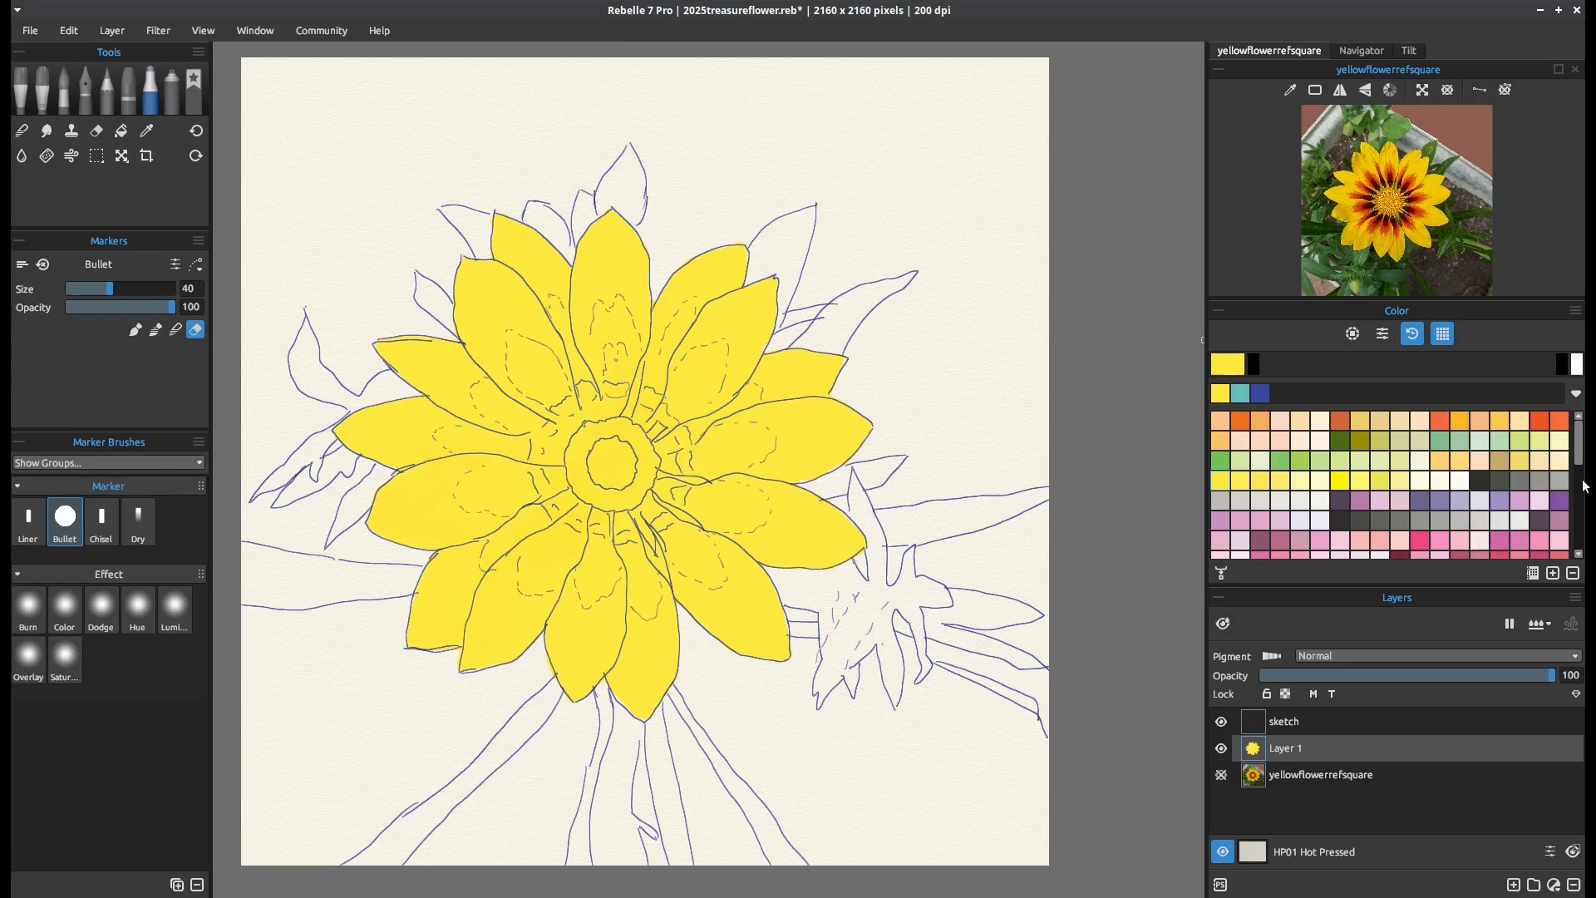
# Set the painting colour to YR09-Chinese Orange
pyautogui.click(1539, 423)
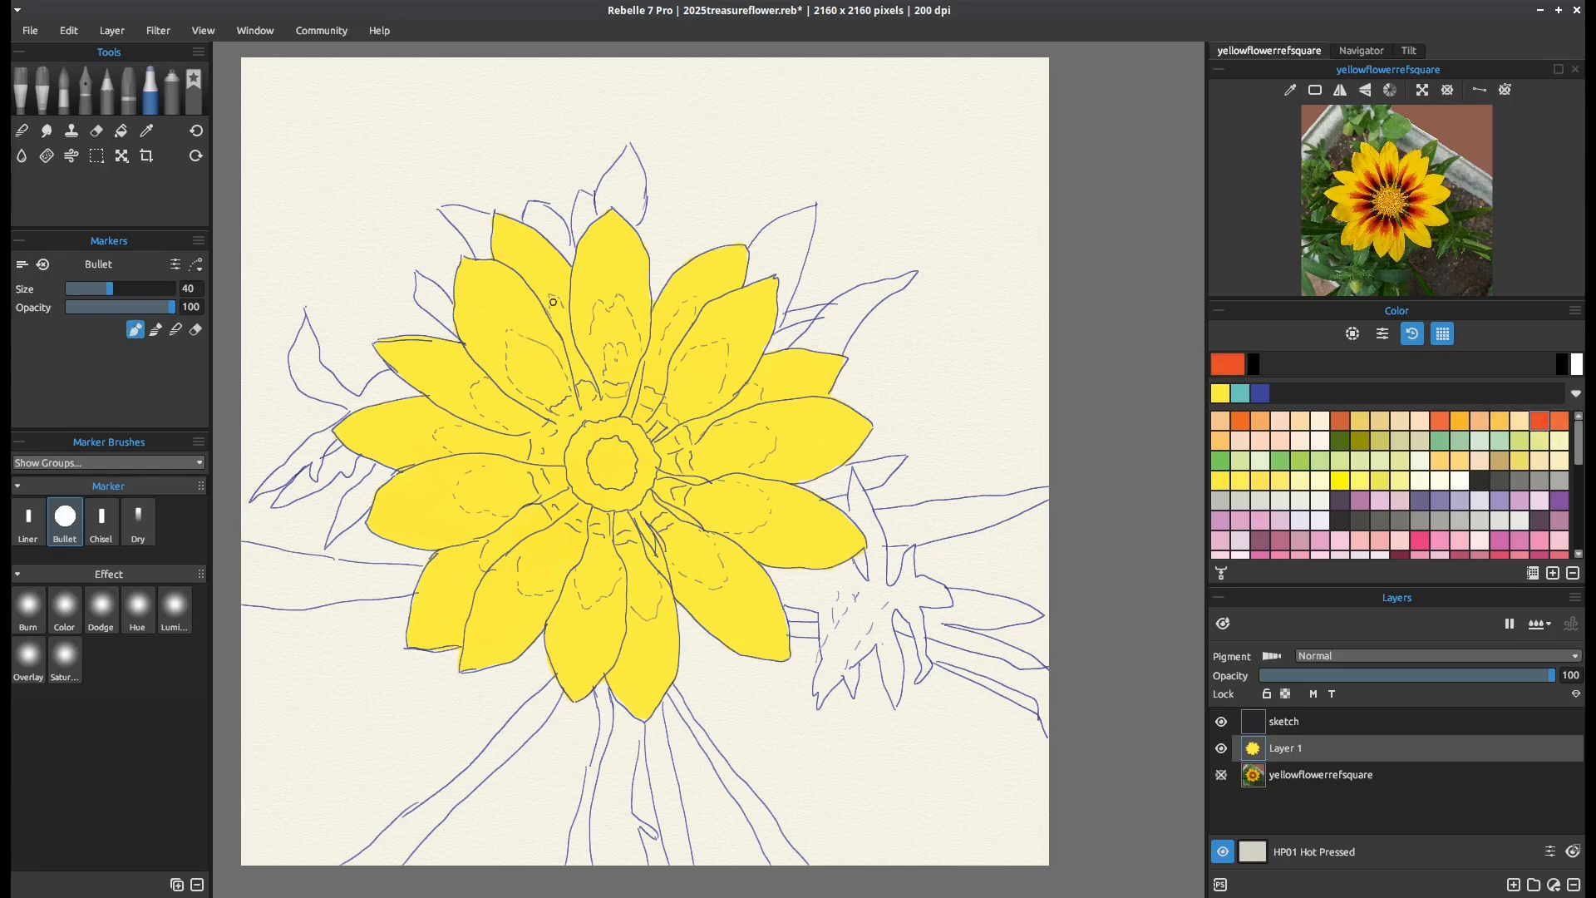
pyautogui.moveTo(564, 324)
pyautogui.mouseDown()
pyautogui.moveTo(555, 298)
pyautogui.moveTo(574, 374)
pyautogui.mouseUp()
pyautogui.moveTo(554, 310); pyautogui.dragTo(582, 380)
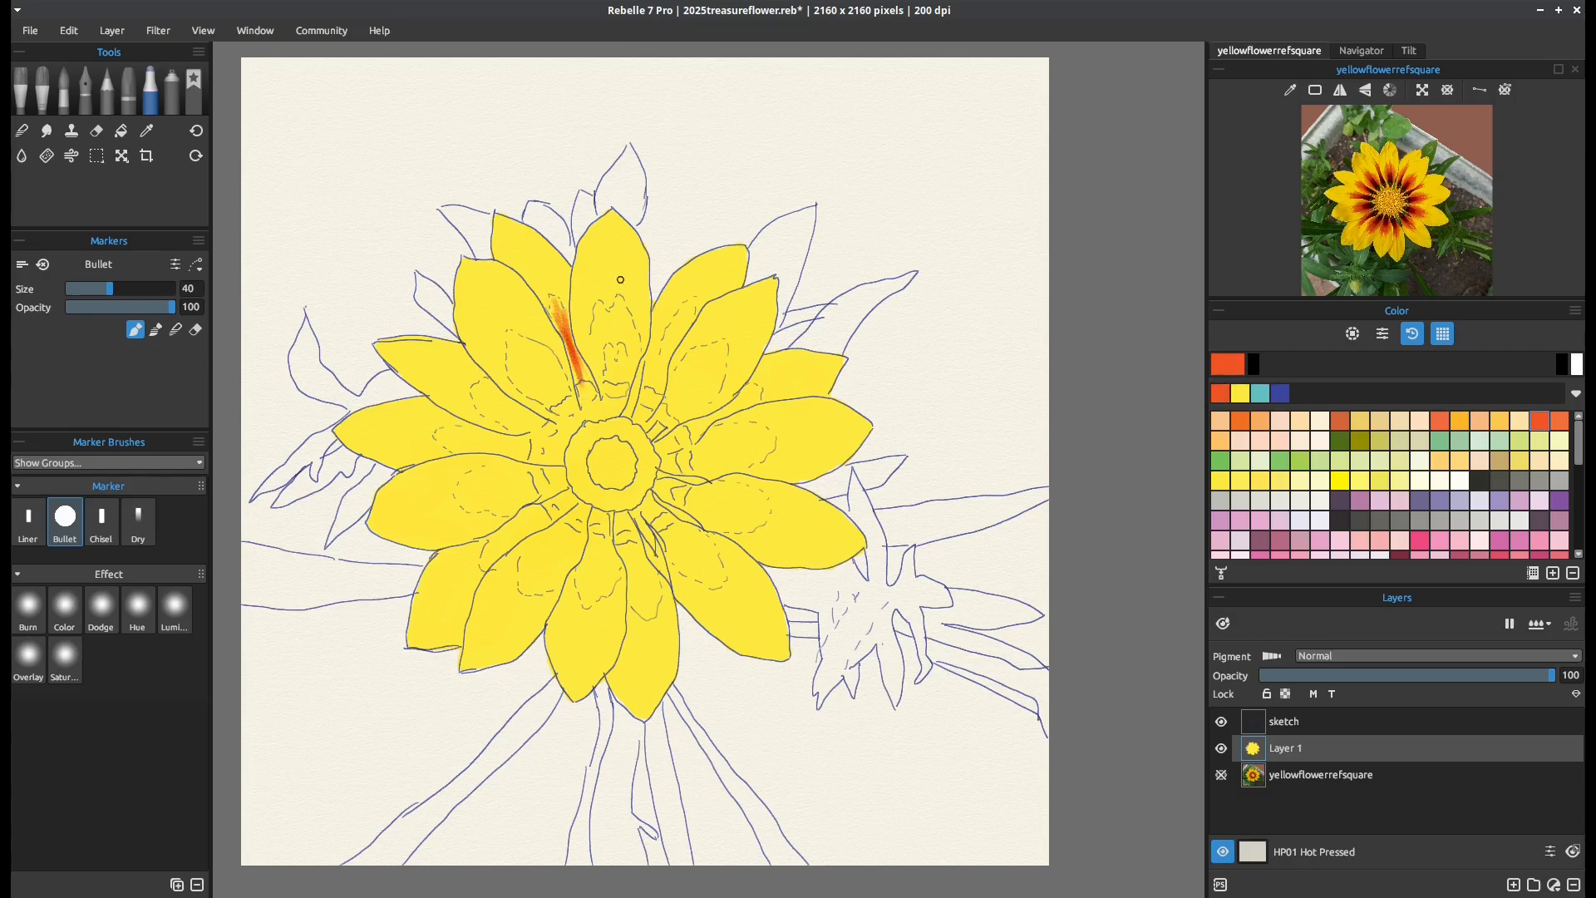
pyautogui.hotkey('ctrl', 'z')
pyautogui.hotkey('ctrl', 'z')
pyautogui.hotkey('ctrl', 'z')
pyautogui.hotkey('ctrl', 'z')
pyautogui.moveTo(591, 389); pyautogui.dragTo(590, 393)
# Zoom the reference photo in on the dark petal bases and enlarge its panel
pyautogui.scroll(5, 1427, 201)
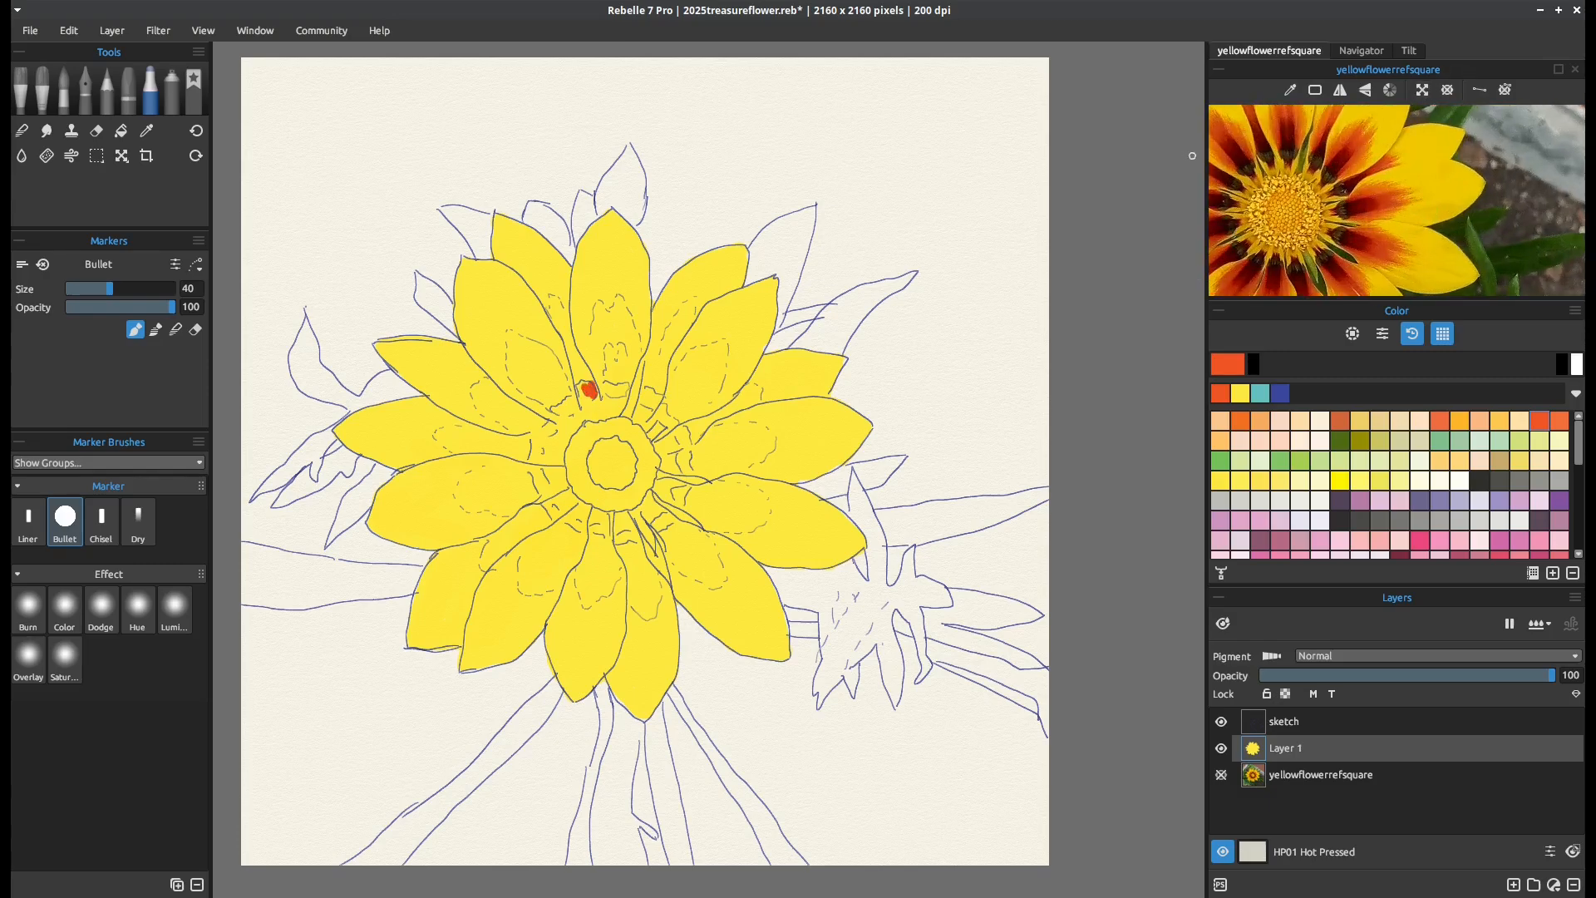
pyautogui.moveTo(1270, 183); pyautogui.dragTo(1371, 300)
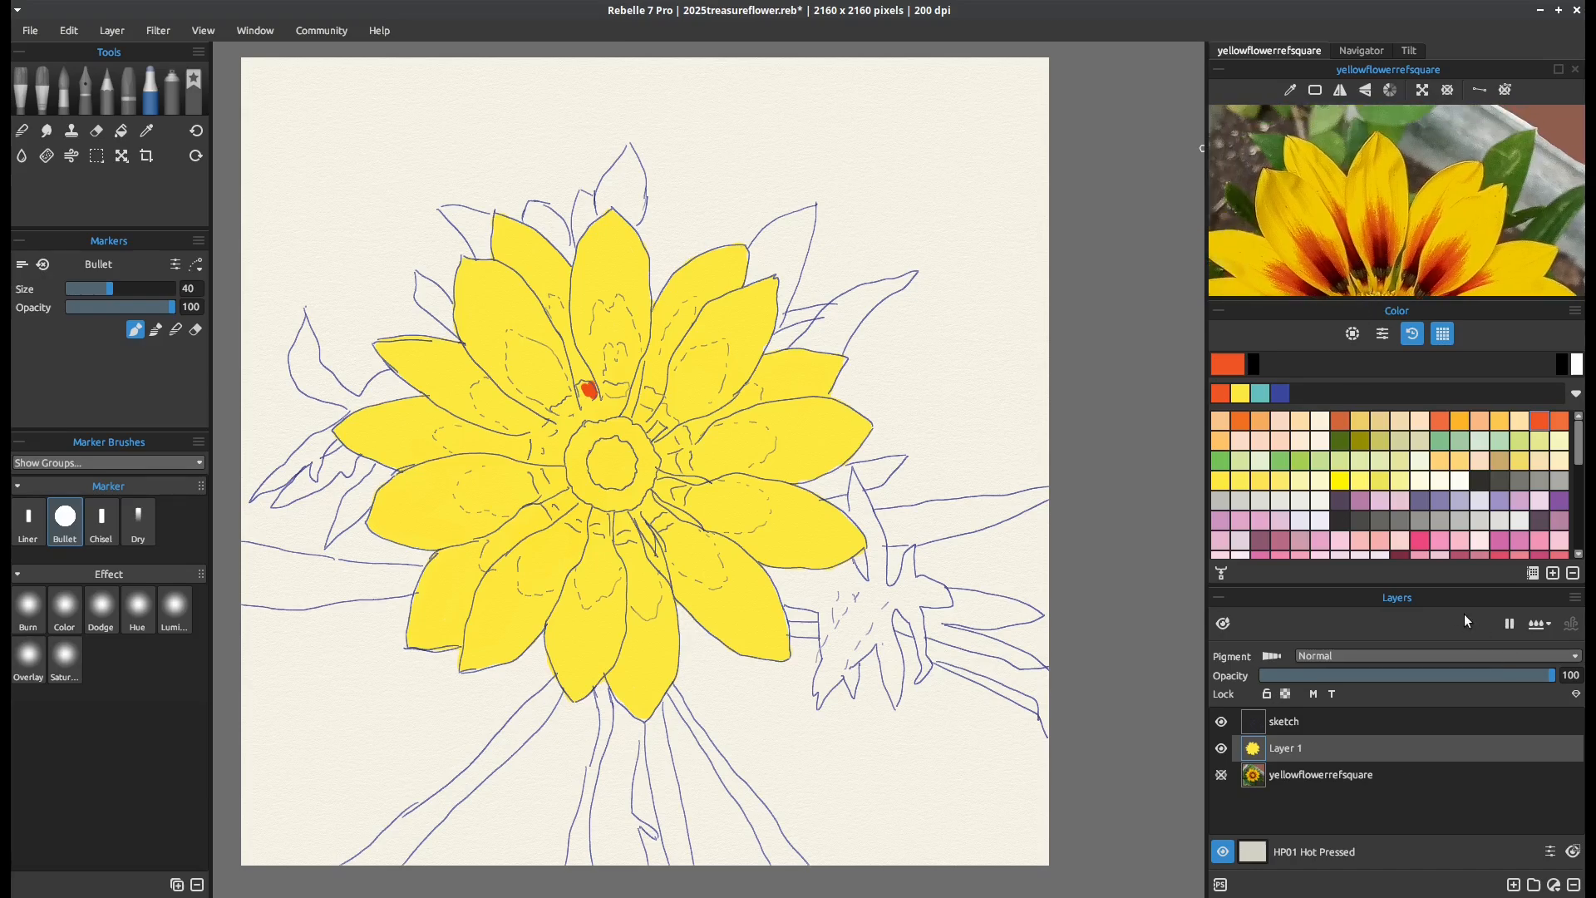
pyautogui.moveTo(1423, 587); pyautogui.dragTo(1423, 648)
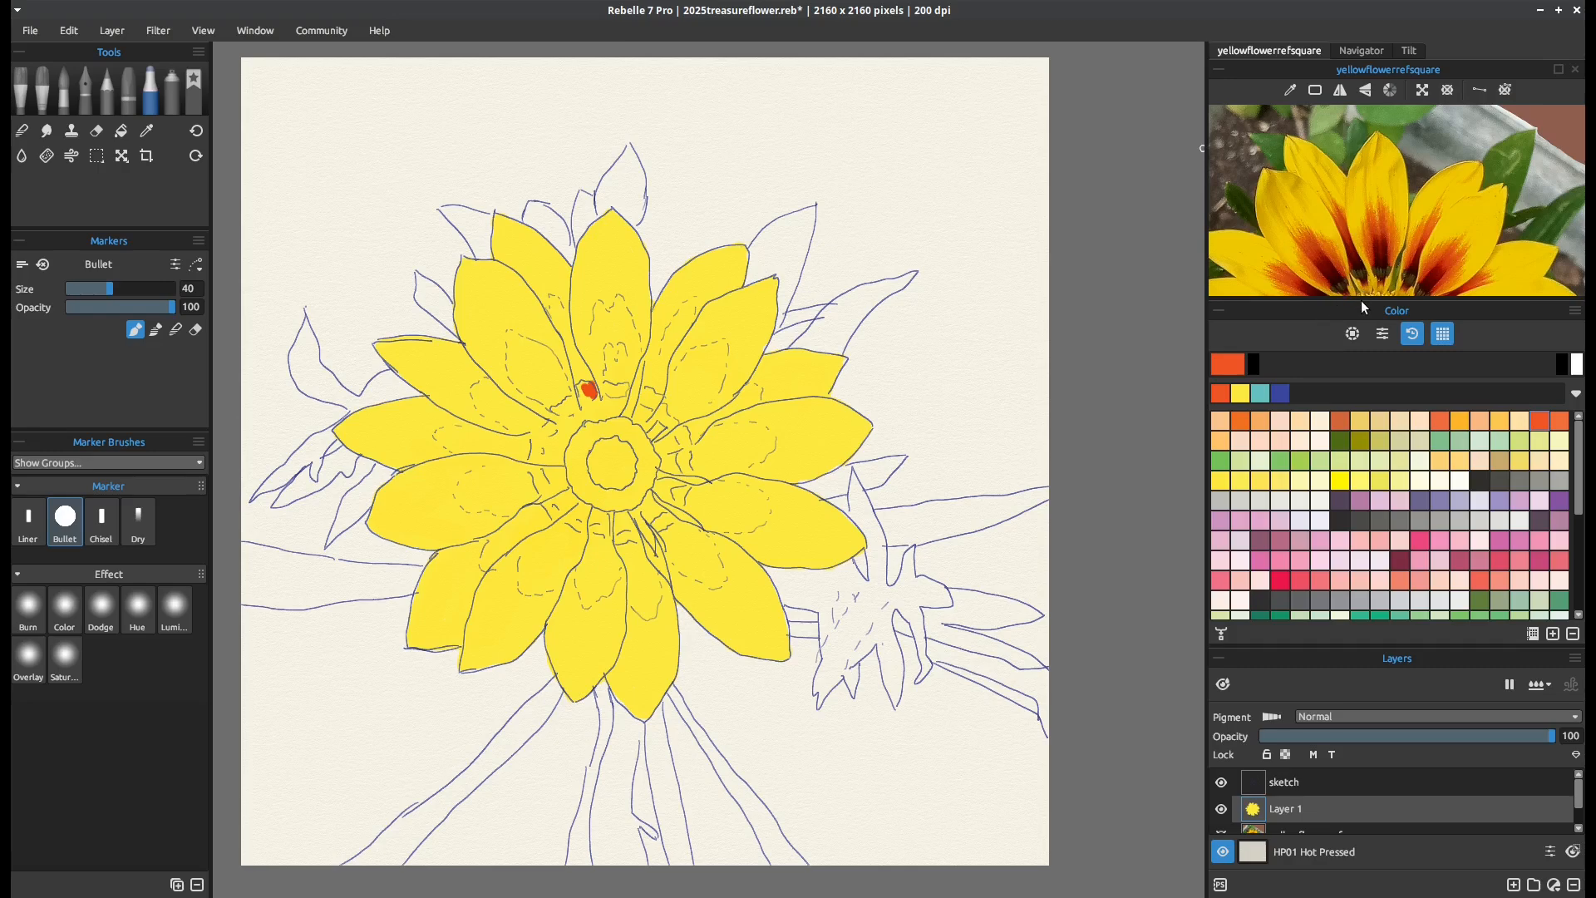
pyautogui.moveTo(1359, 294); pyautogui.dragTo(1358, 371)
pyautogui.scroll(5, 1381, 266)
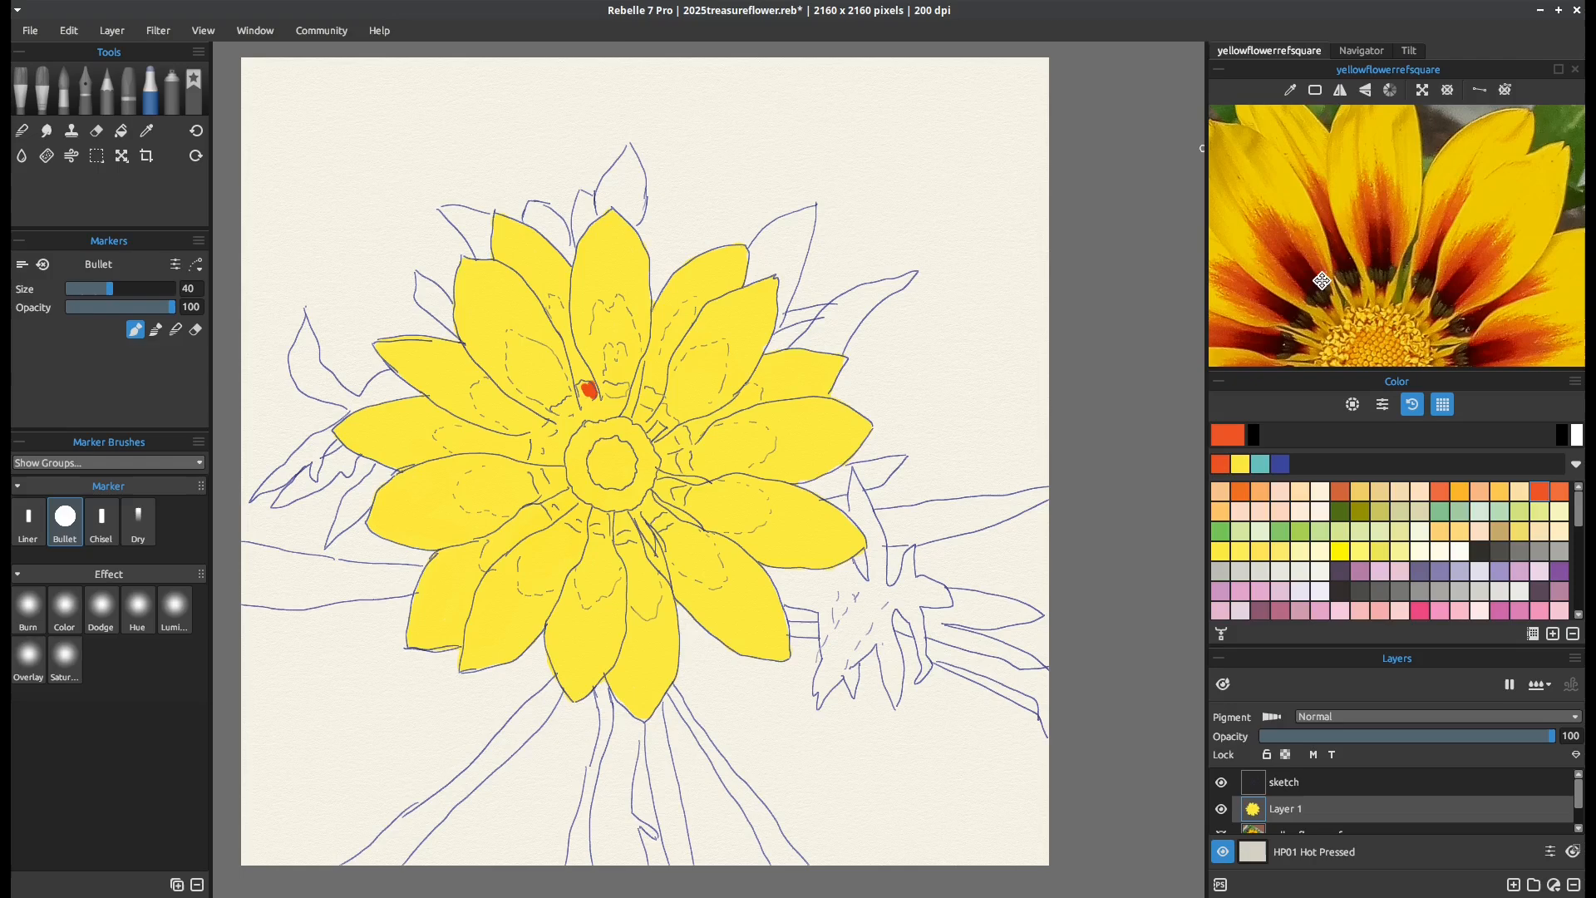
# Undo the last orange dab and fill the dashed markings on the top and upper-right petals in orange
pyautogui.hotkey('ctrl', 'z')
pyautogui.moveTo(552, 308); pyautogui.dragTo(588, 380)
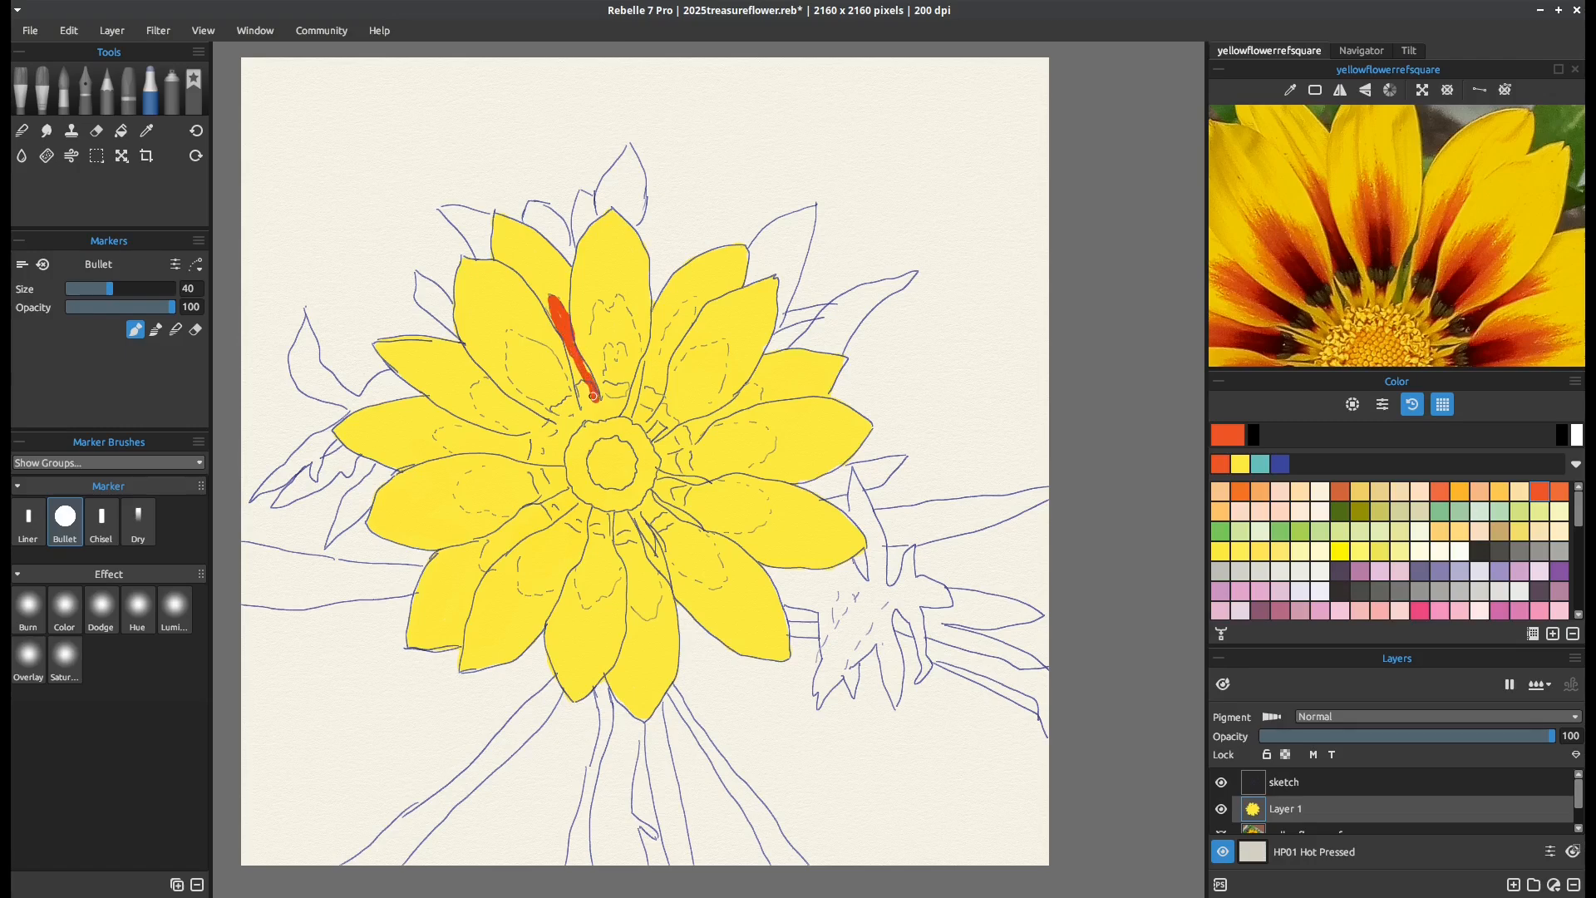
pyautogui.moveTo(592, 397); pyautogui.dragTo(555, 309)
pyautogui.moveTo(598, 311)
pyautogui.mouseDown()
pyautogui.moveTo(616, 322)
pyautogui.moveTo(621, 301)
pyautogui.moveTo(637, 350)
pyautogui.moveTo(611, 391)
pyautogui.moveTo(596, 310)
pyautogui.moveTo(619, 378)
pyautogui.moveTo(618, 296)
pyautogui.moveTo(632, 353)
pyautogui.moveTo(626, 309)
pyautogui.moveTo(622, 396)
pyautogui.mouseUp()
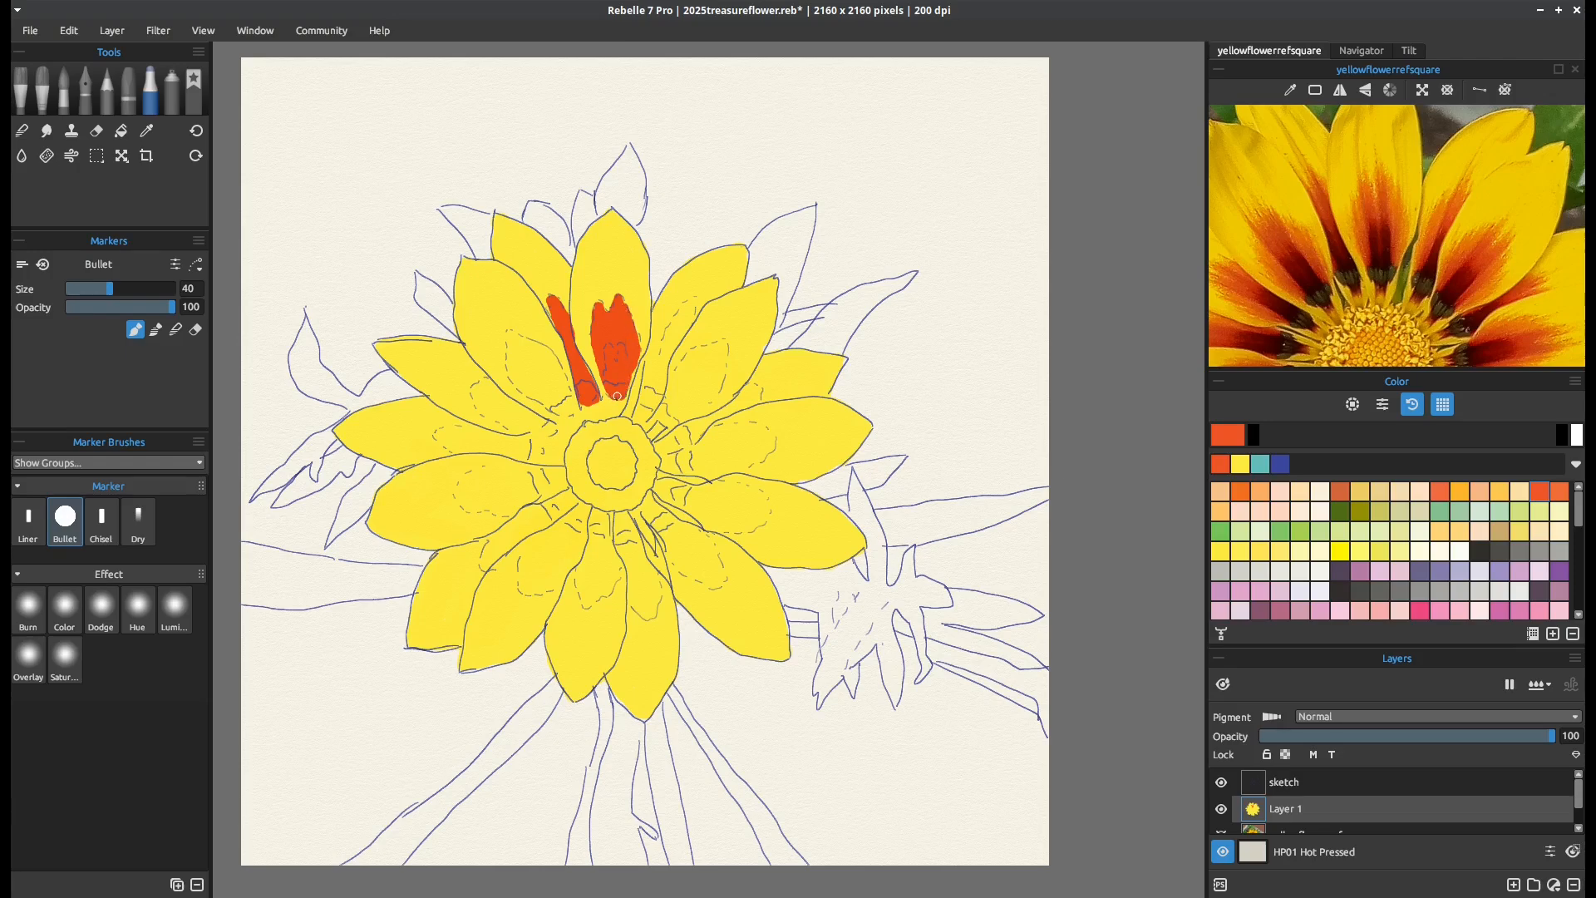
pyautogui.moveTo(620, 400); pyautogui.dragTo(611, 398)
pyautogui.moveTo(668, 319)
pyautogui.mouseDown()
pyautogui.moveTo(657, 369)
pyautogui.moveTo(693, 297)
pyautogui.moveTo(643, 411)
pyautogui.moveTo(650, 348)
pyautogui.moveTo(653, 385)
pyautogui.moveTo(677, 320)
pyautogui.moveTo(662, 380)
pyautogui.moveTo(722, 339)
pyautogui.moveTo(727, 365)
pyautogui.moveTo(708, 400)
pyautogui.moveTo(655, 430)
pyautogui.moveTo(684, 362)
pyautogui.moveTo(708, 344)
pyautogui.moveTo(718, 372)
pyautogui.moveTo(683, 406)
pyautogui.moveTo(697, 359)
pyautogui.moveTo(698, 388)
pyautogui.moveTo(725, 369)
pyautogui.moveTo(715, 340)
pyautogui.mouseUp()
pyautogui.click(712, 347)
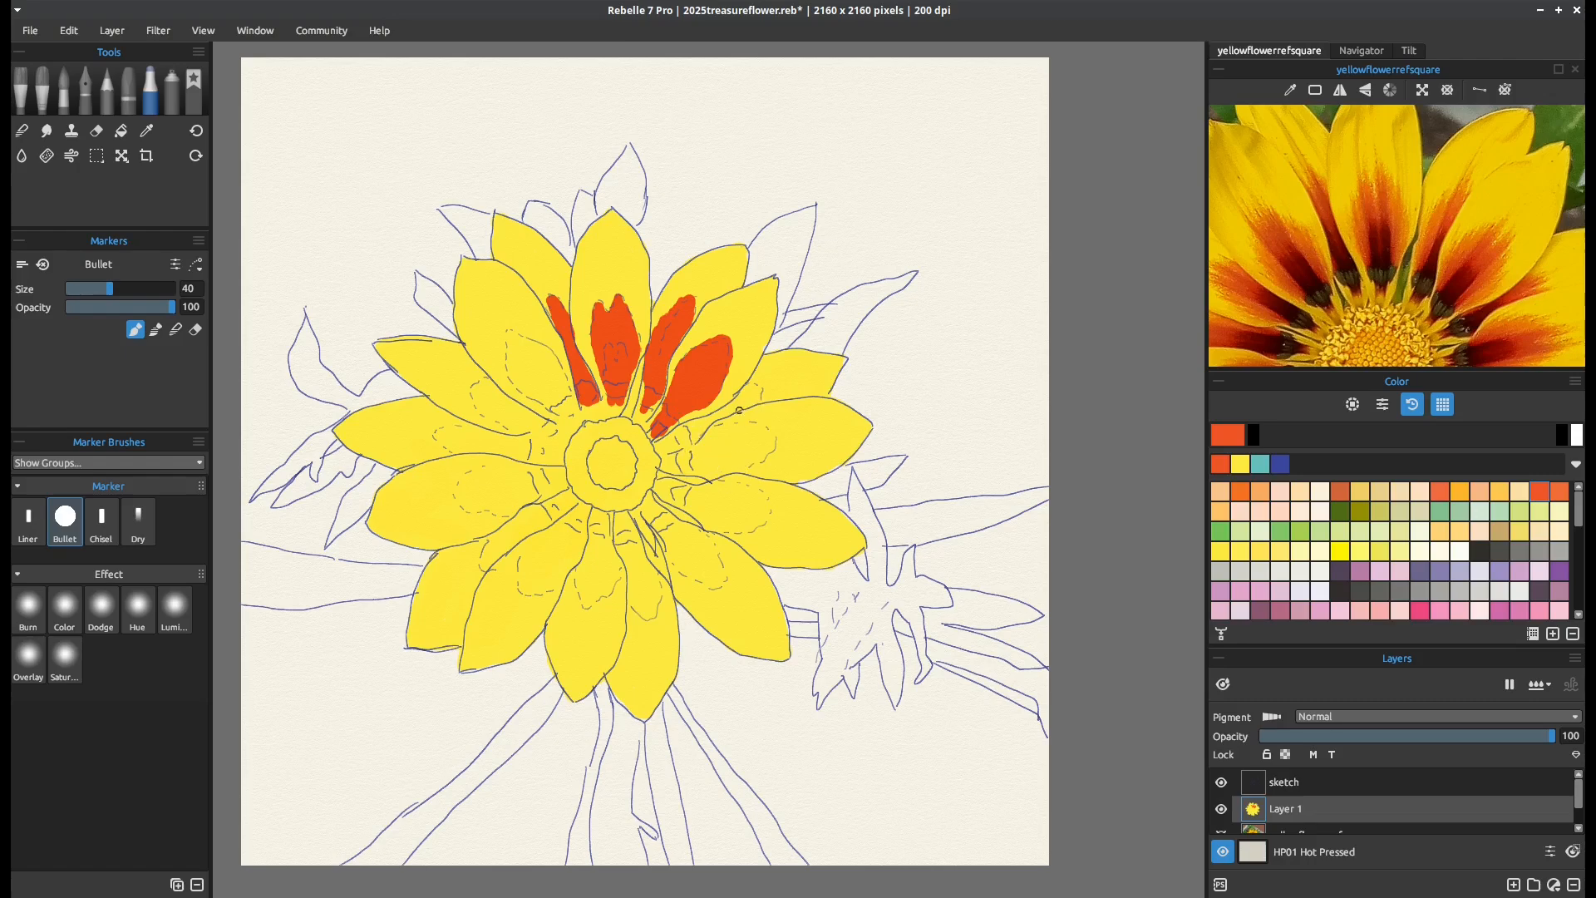
# Fill the markings on the right-side and lower-right petals in orange, following the reference photo
pyautogui.moveTo(752, 395)
pyautogui.mouseDown()
pyautogui.moveTo(765, 382)
pyautogui.moveTo(674, 434)
pyautogui.moveTo(680, 446)
pyautogui.moveTo(758, 402)
pyautogui.moveTo(678, 432)
pyautogui.mouseUp()
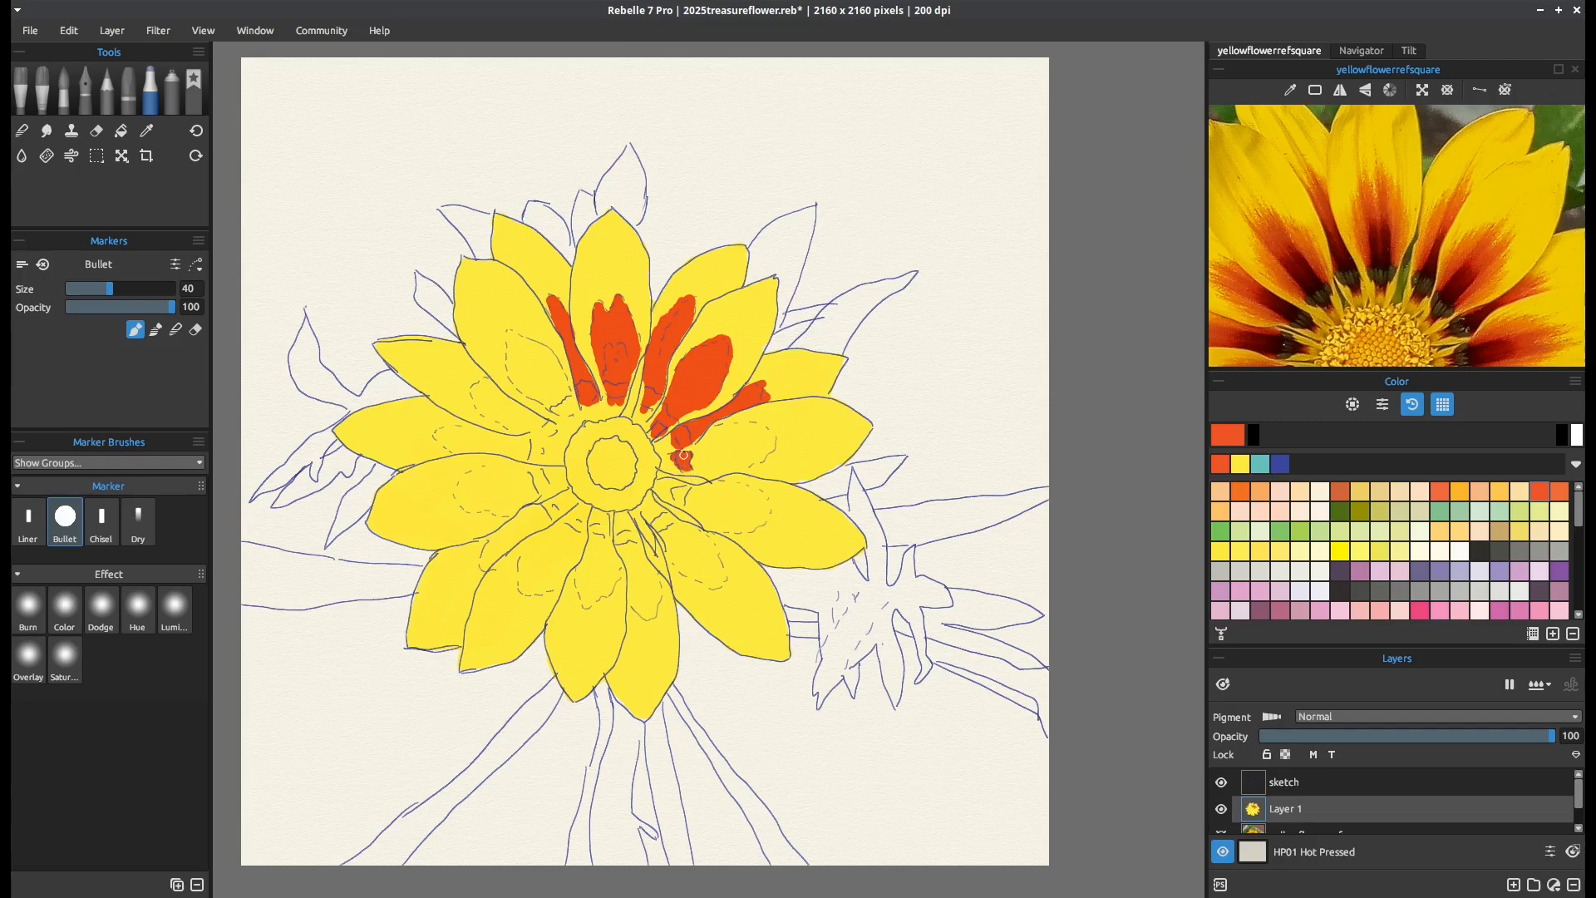
pyautogui.moveTo(702, 450)
pyautogui.mouseDown()
pyautogui.moveTo(774, 434)
pyautogui.moveTo(746, 464)
pyautogui.moveTo(681, 469)
pyautogui.moveTo(744, 460)
pyautogui.moveTo(690, 460)
pyautogui.moveTo(749, 453)
pyautogui.moveTo(758, 440)
pyautogui.moveTo(735, 435)
pyautogui.moveTo(756, 434)
pyautogui.moveTo(712, 447)
pyautogui.moveTo(752, 434)
pyautogui.mouseUp()
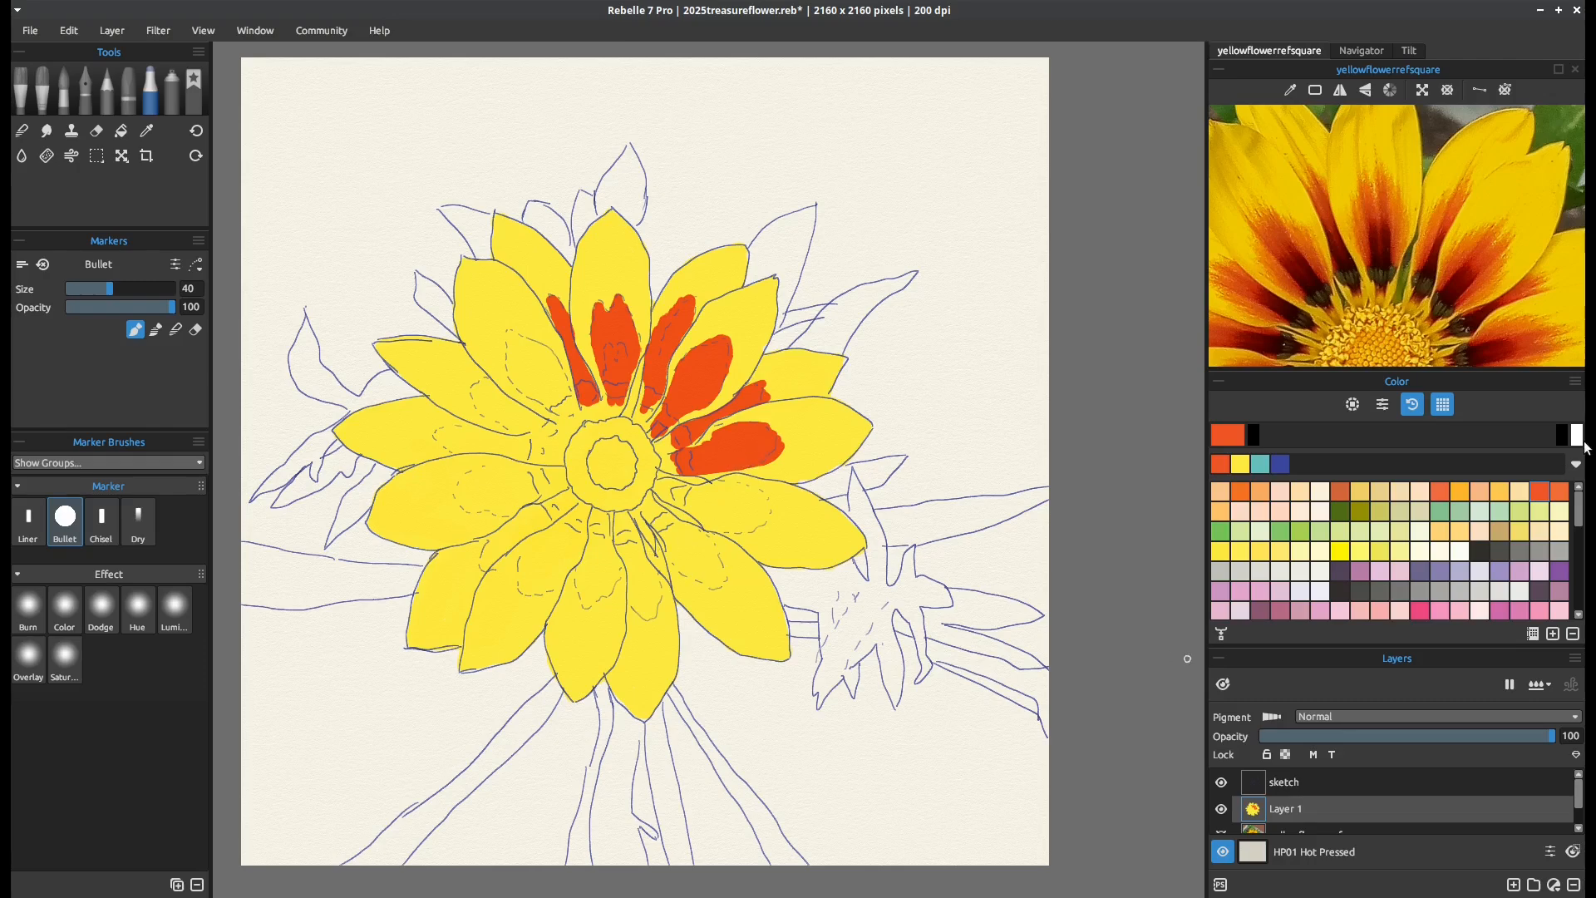
pyautogui.moveTo(1471, 274)
pyautogui.mouseDown()
pyautogui.moveTo(1448, 124)
pyautogui.moveTo(1460, 67)
pyautogui.mouseUp()
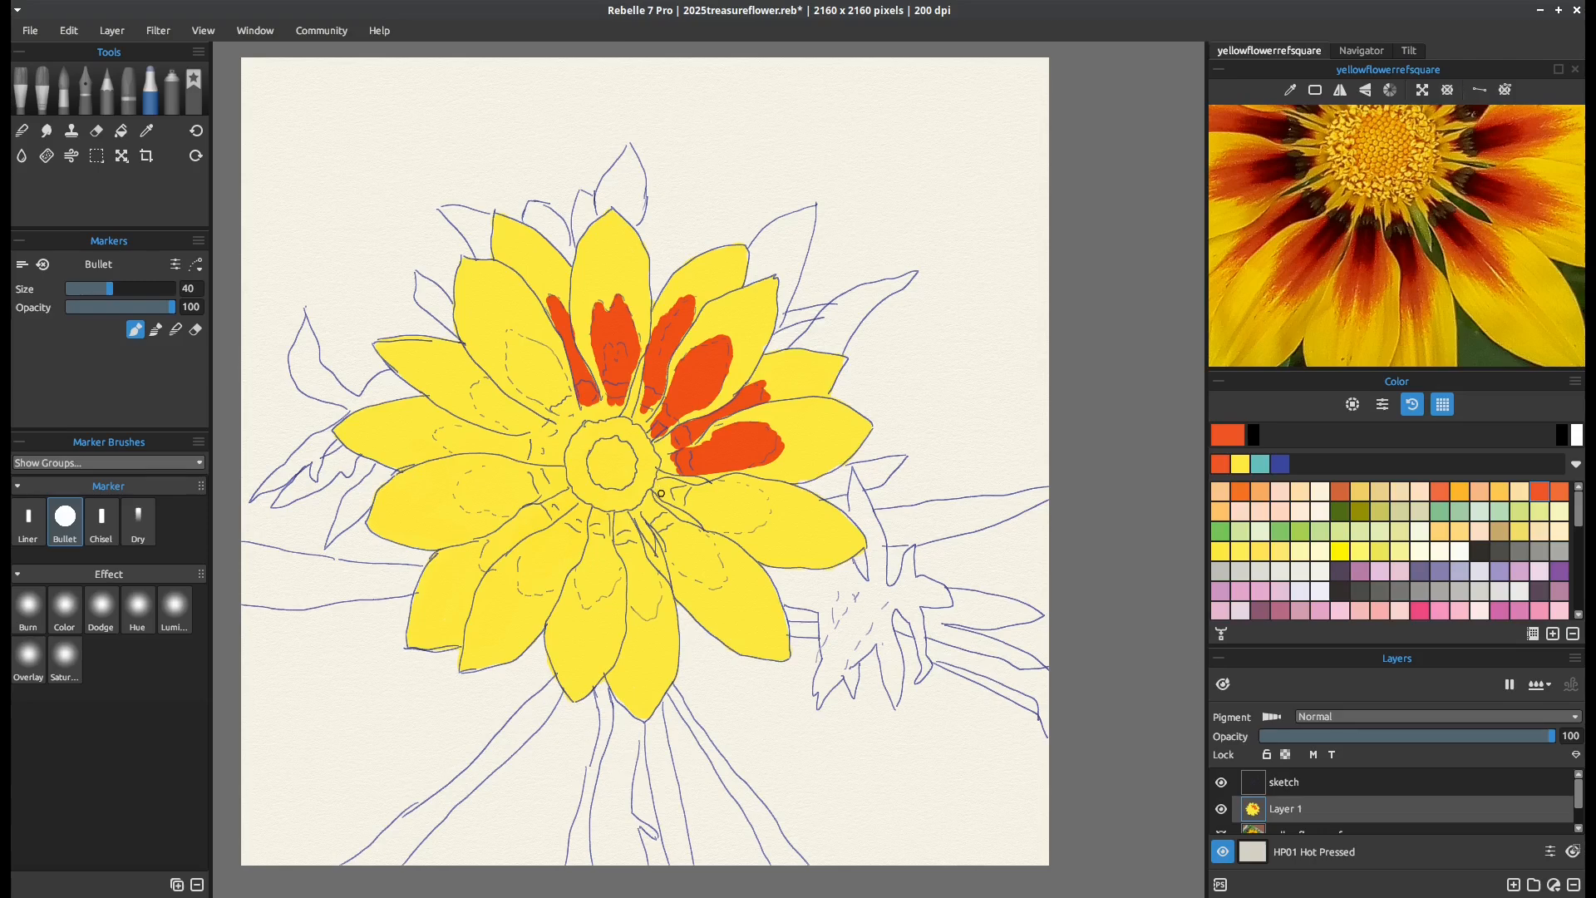
pyautogui.moveTo(661, 480)
pyautogui.mouseDown()
pyautogui.moveTo(765, 496)
pyautogui.moveTo(757, 522)
pyautogui.moveTo(711, 525)
pyautogui.moveTo(663, 488)
pyautogui.moveTo(752, 499)
pyautogui.moveTo(698, 511)
pyautogui.moveTo(739, 519)
pyautogui.moveTo(721, 520)
pyautogui.moveTo(742, 506)
pyautogui.mouseUp()
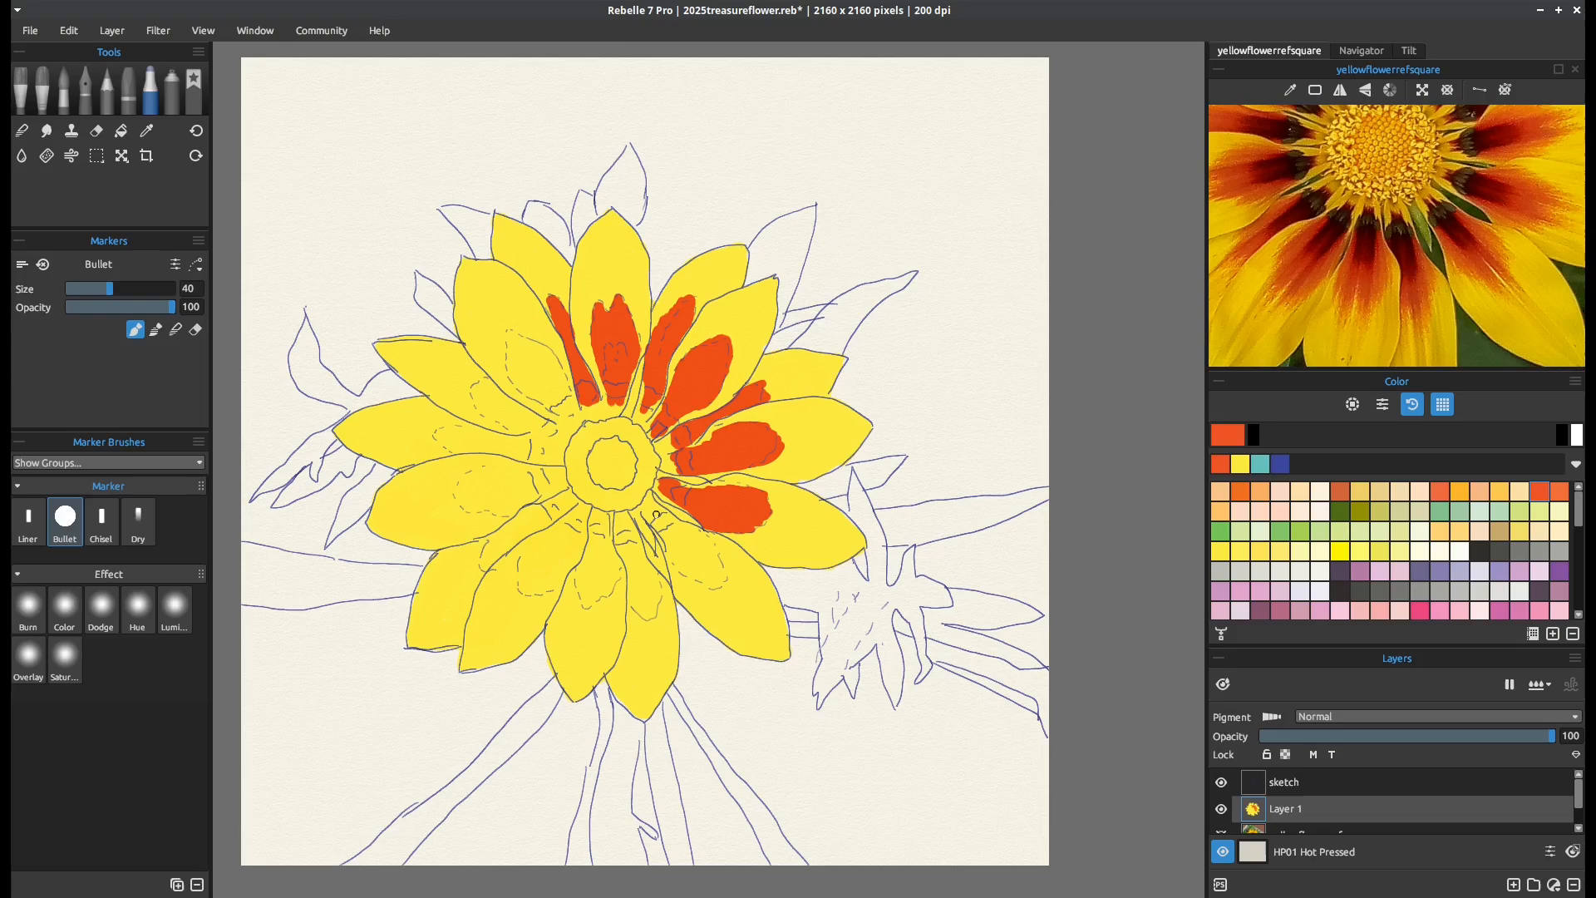
pyautogui.moveTo(655, 514)
pyautogui.mouseDown()
pyautogui.moveTo(716, 553)
pyautogui.moveTo(722, 581)
pyautogui.moveTo(661, 533)
pyautogui.moveTo(713, 572)
pyautogui.moveTo(690, 541)
pyautogui.moveTo(717, 576)
pyautogui.mouseUp()
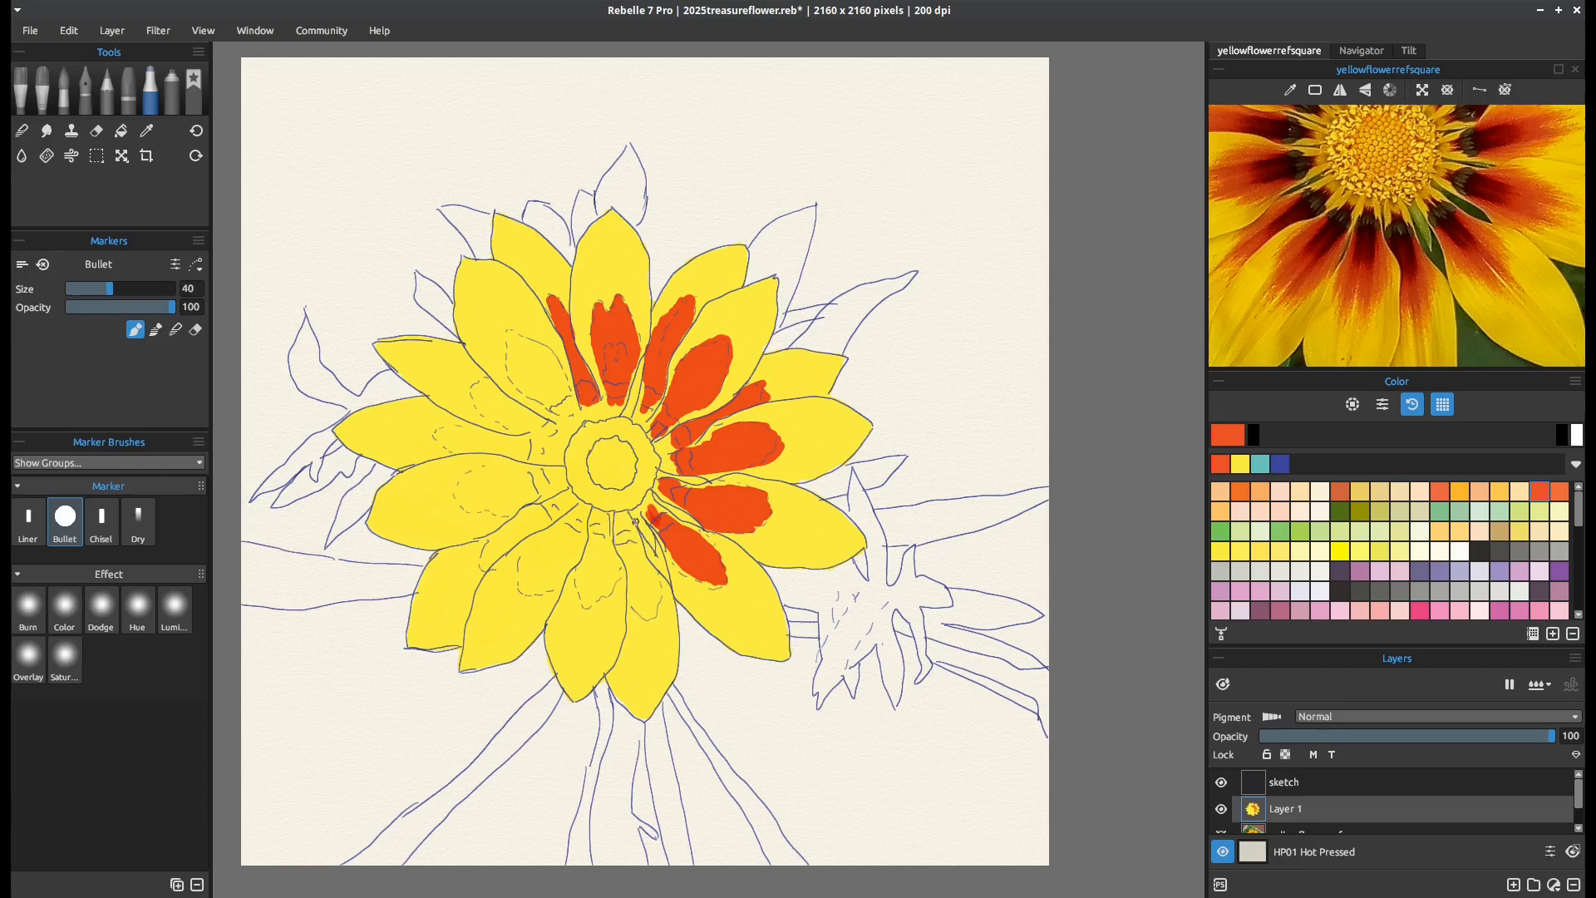
# Fill the markings on the three bottom petals in orange, checking their shapes against the reference photo
pyautogui.scroll(-5, 1396, 192)
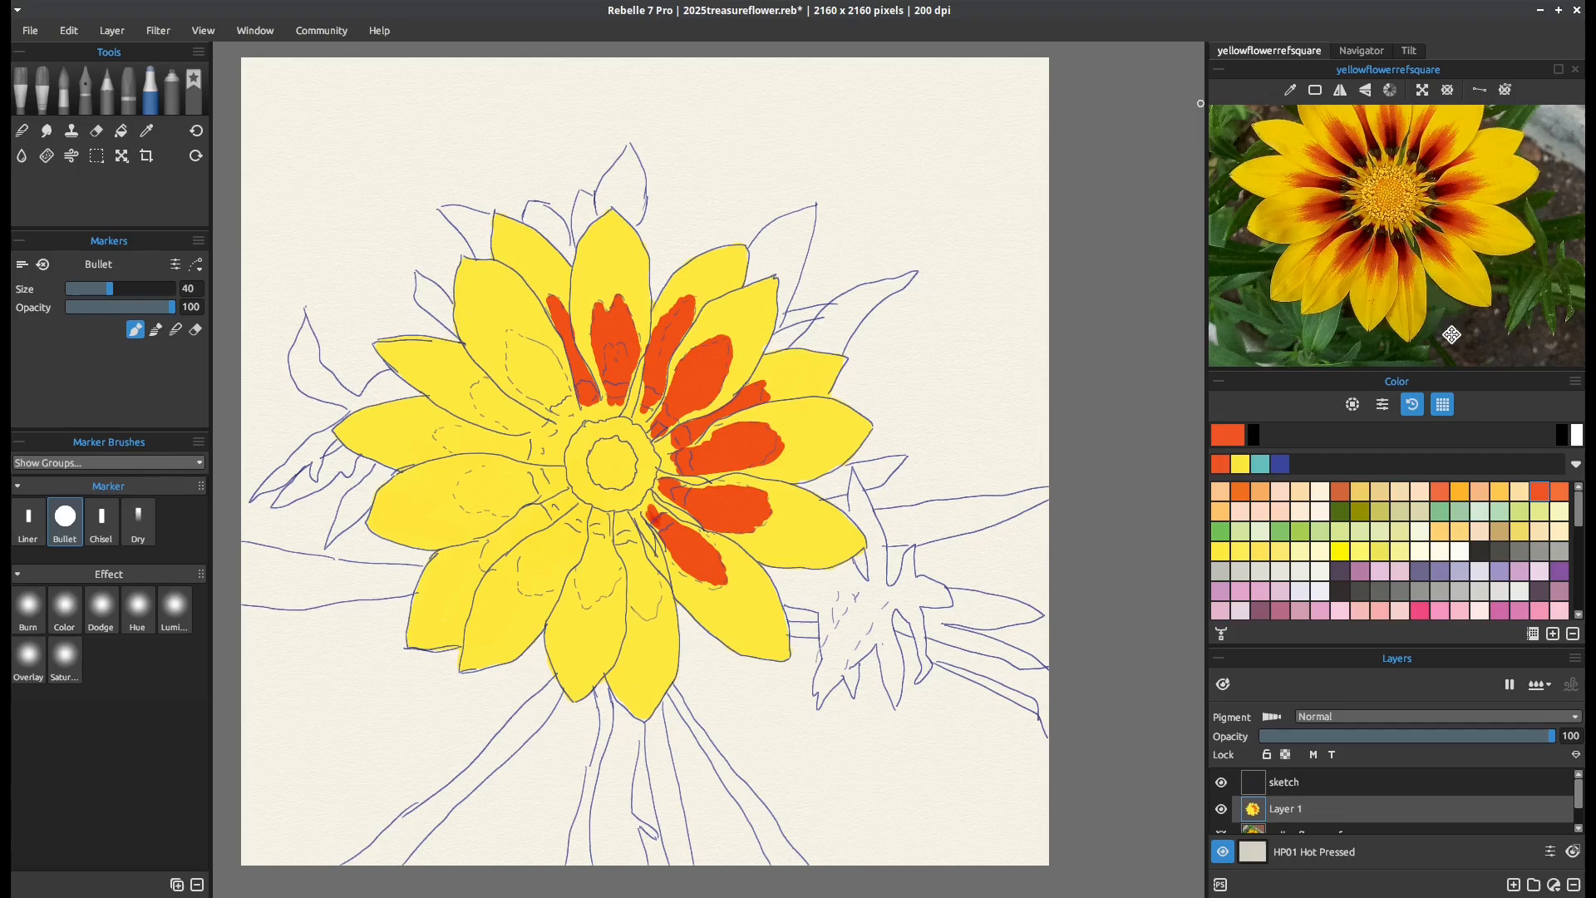
pyautogui.scroll(4, 1414, 288)
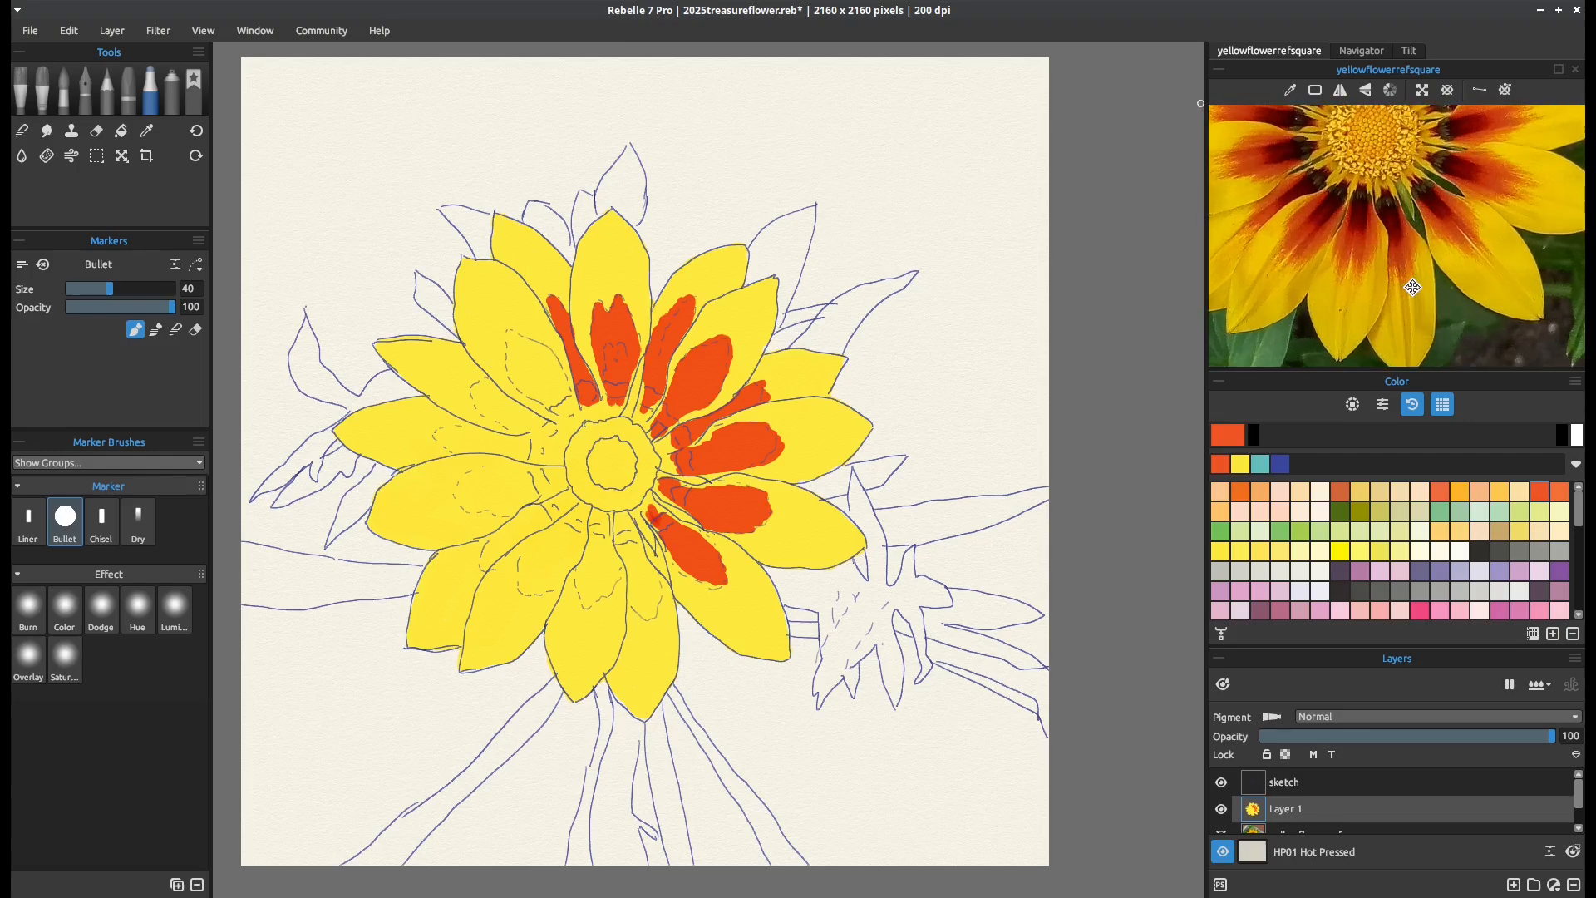
pyautogui.scroll(-4, 1456, 327)
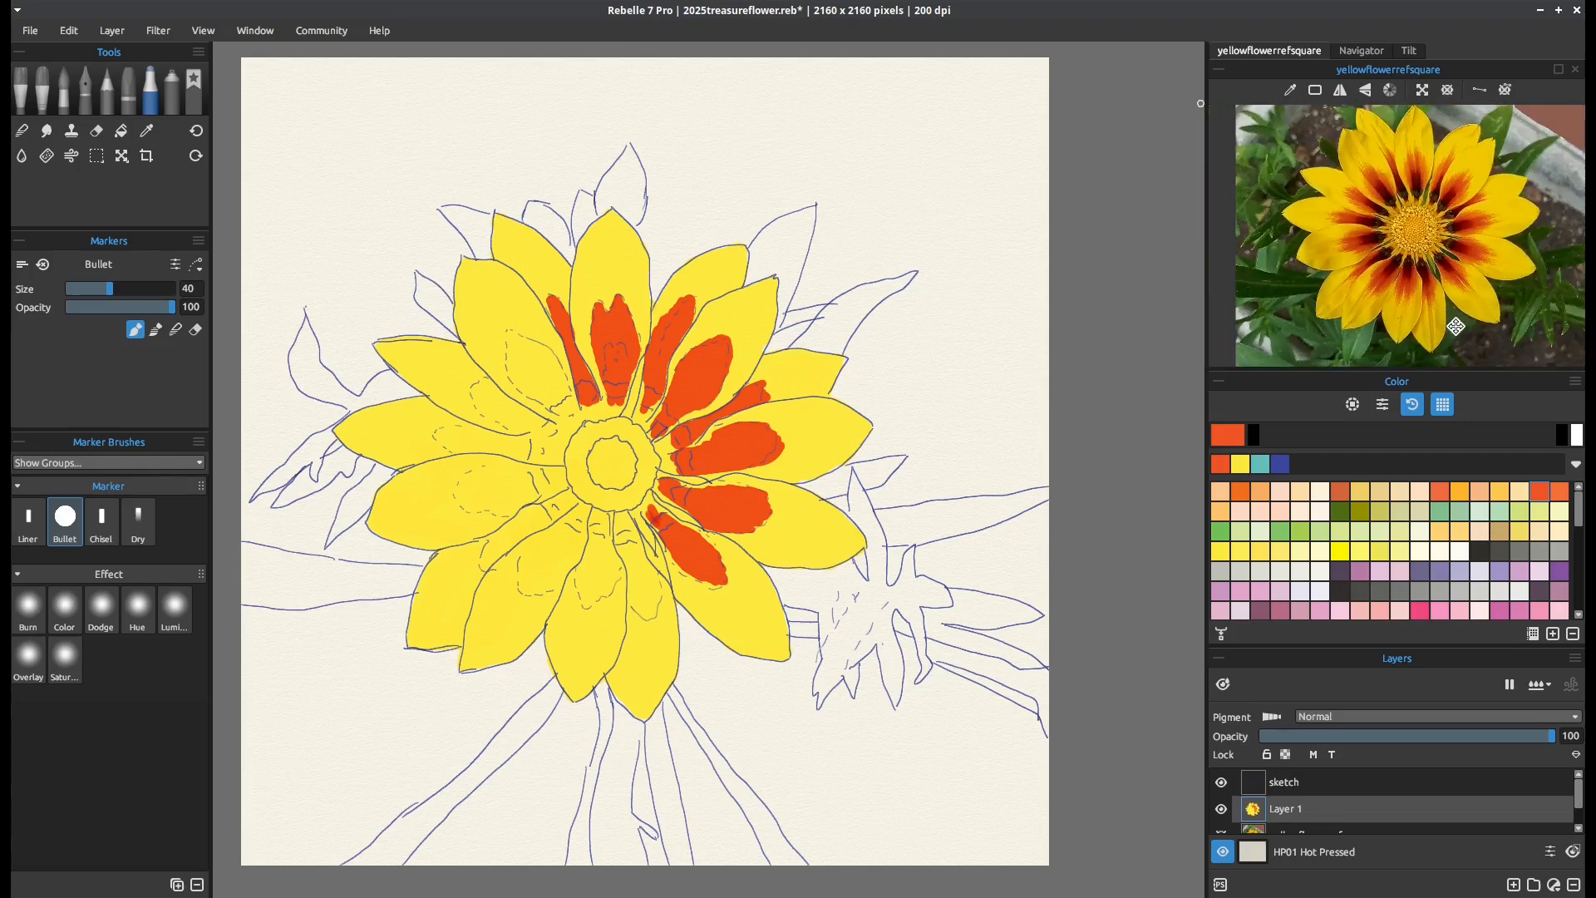
pyautogui.scroll(3, 1457, 326)
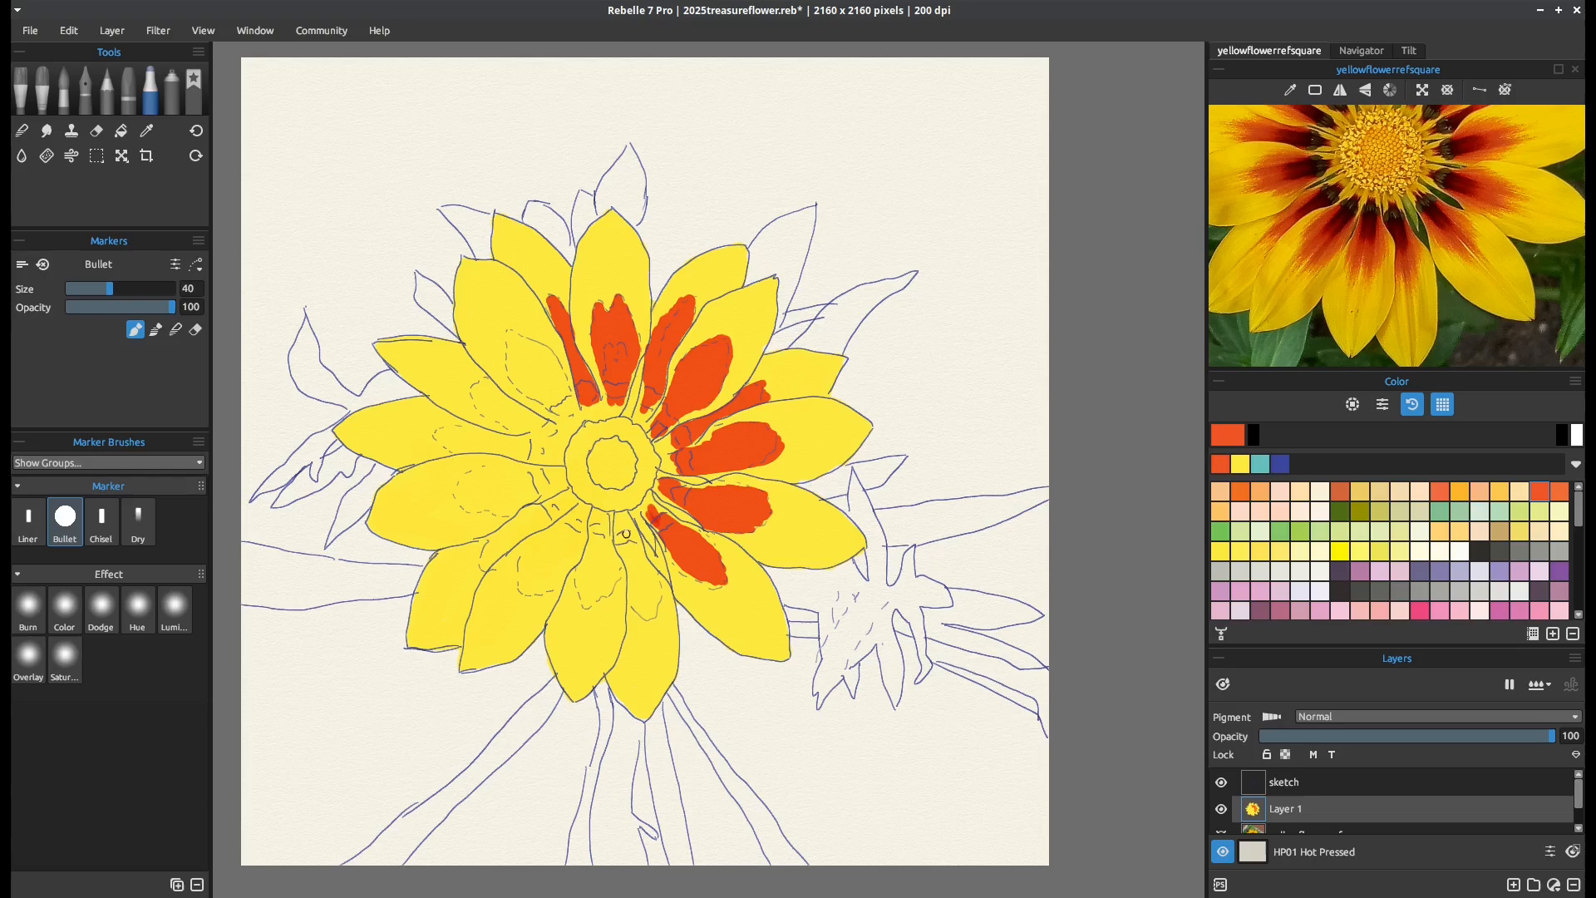
pyautogui.moveTo(627, 534)
pyautogui.mouseDown()
pyautogui.moveTo(652, 620)
pyautogui.moveTo(657, 585)
pyautogui.mouseUp()
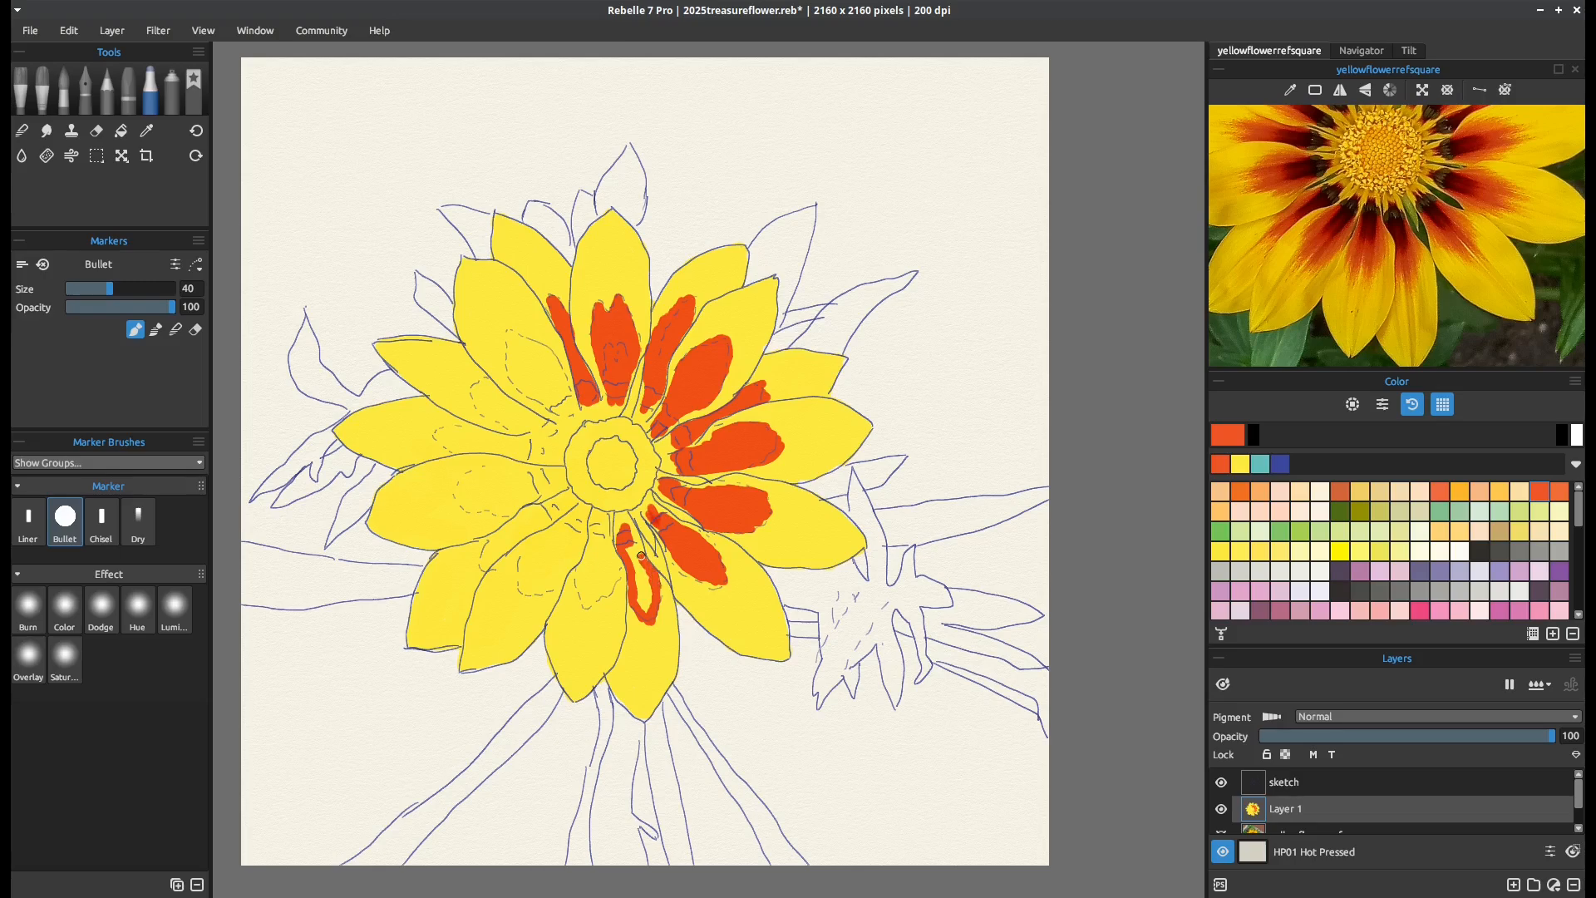
pyautogui.moveTo(638, 542)
pyautogui.mouseDown()
pyautogui.moveTo(645, 609)
pyautogui.moveTo(636, 582)
pyautogui.mouseUp()
pyautogui.moveTo(600, 535)
pyautogui.mouseDown()
pyautogui.moveTo(579, 602)
pyautogui.moveTo(606, 593)
pyautogui.moveTo(615, 557)
pyautogui.mouseUp()
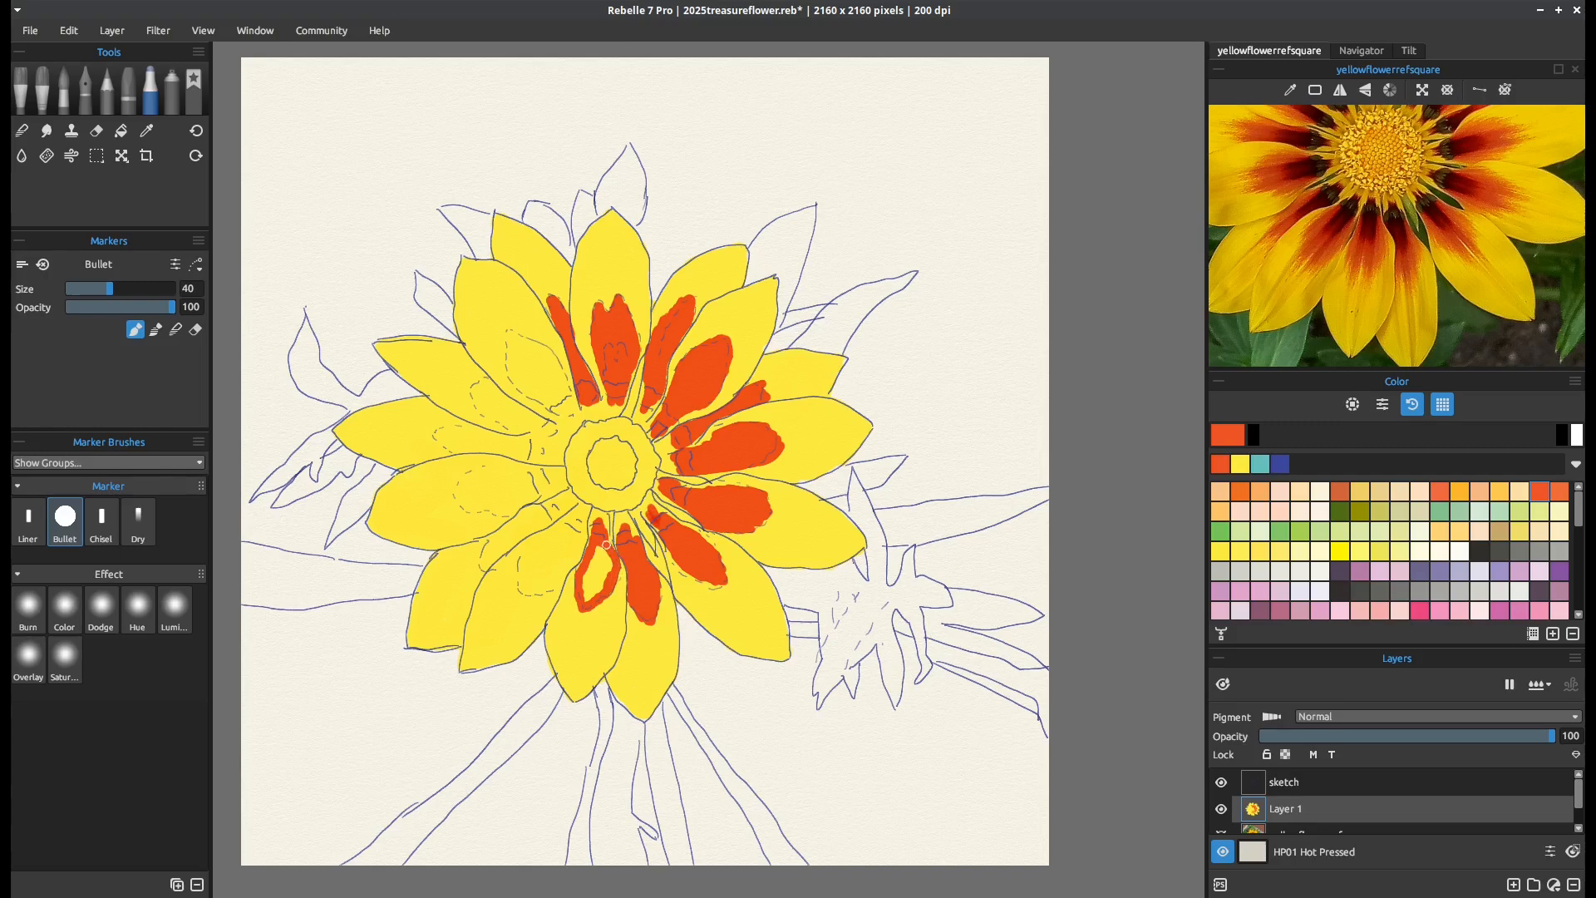
pyautogui.moveTo(603, 550)
pyautogui.mouseDown()
pyautogui.moveTo(585, 597)
pyautogui.moveTo(591, 585)
pyautogui.mouseUp()
pyautogui.moveTo(567, 526); pyautogui.dragTo(578, 532)
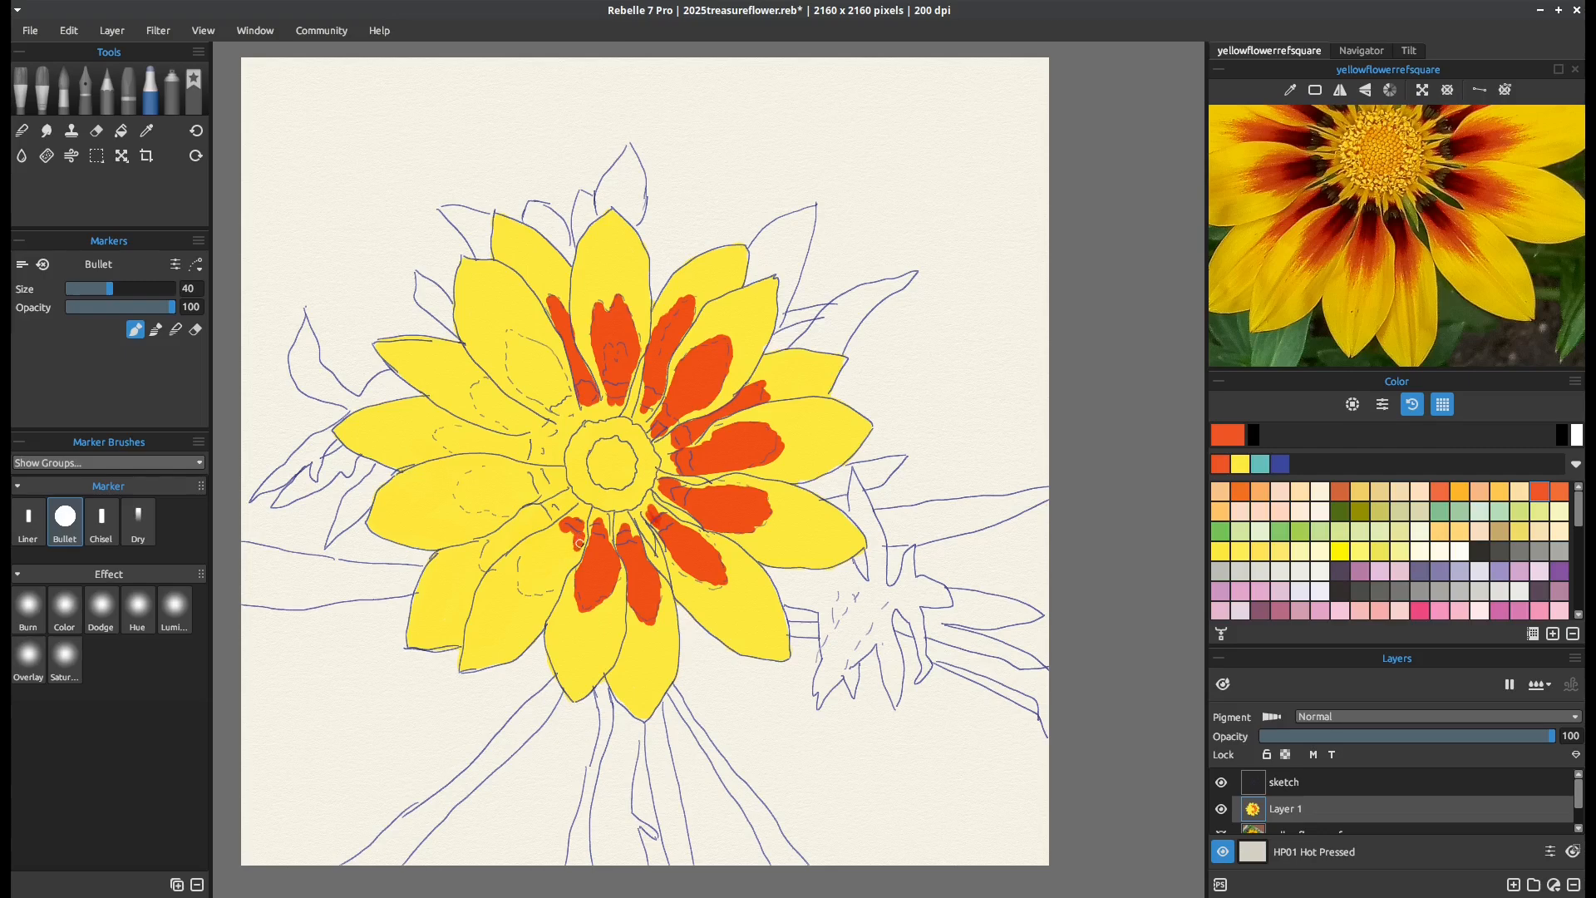
pyautogui.moveTo(581, 544)
pyautogui.mouseDown()
pyautogui.moveTo(533, 593)
pyautogui.moveTo(524, 567)
pyautogui.moveTo(563, 526)
pyautogui.moveTo(539, 546)
pyautogui.moveTo(571, 534)
pyautogui.moveTo(546, 580)
pyautogui.moveTo(528, 558)
pyautogui.moveTo(553, 545)
pyautogui.moveTo(532, 589)
pyautogui.moveTo(546, 568)
pyautogui.mouseUp()
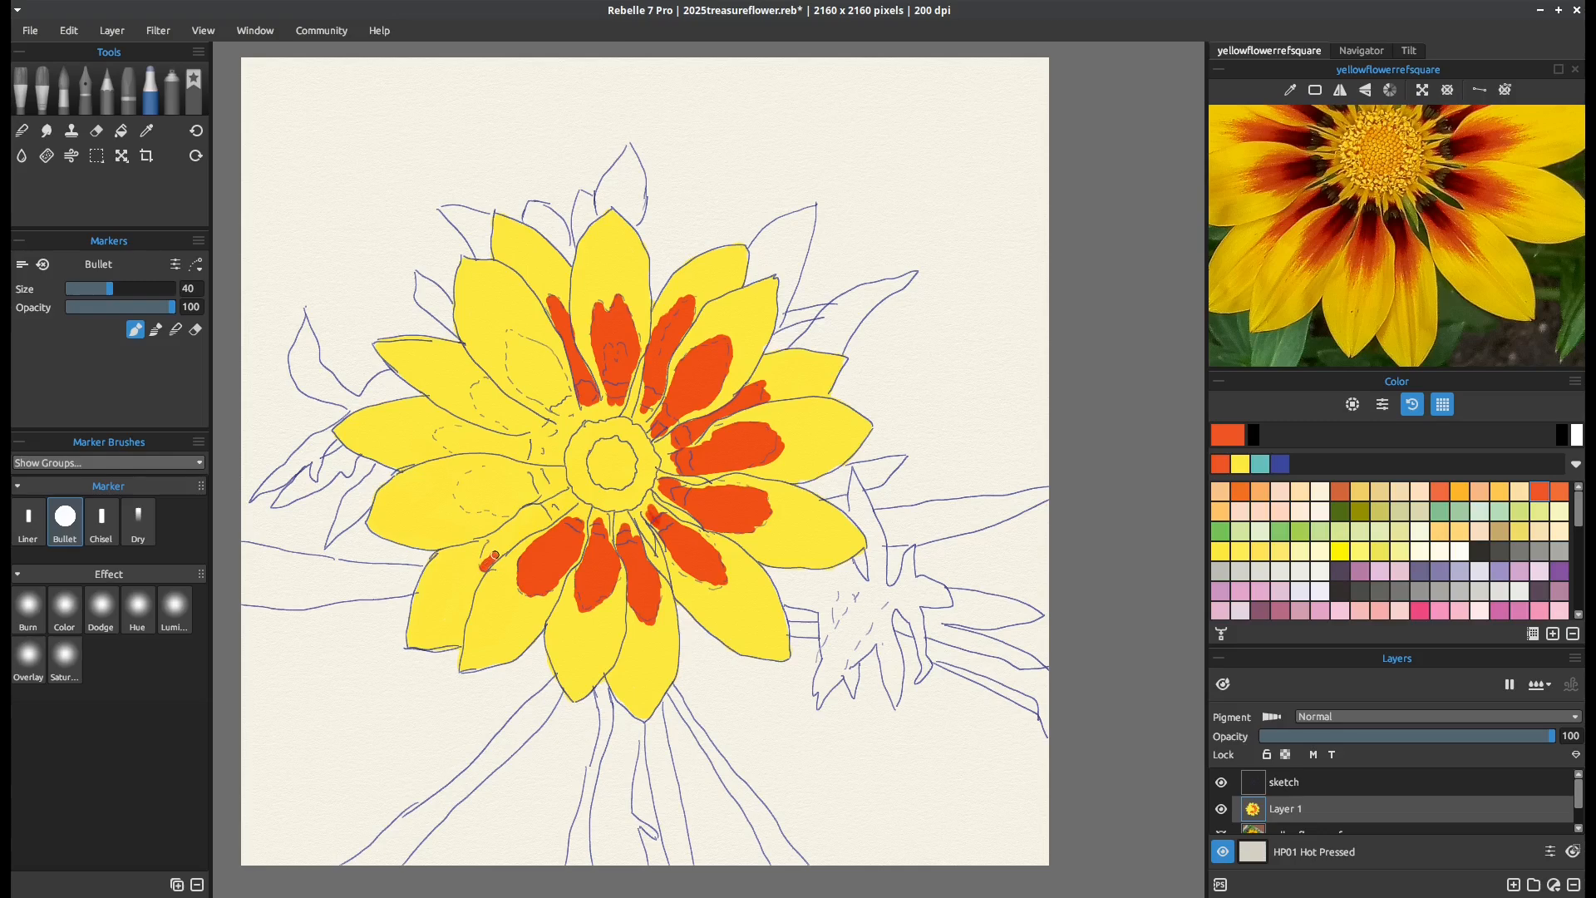
# Turn on Pigment mixing for Layer 1 and fill the markings on the lower-left and left petals in orange
pyautogui.click(1272, 716)
pyautogui.moveTo(485, 565); pyautogui.dragTo(539, 524)
pyautogui.moveTo(551, 516)
pyautogui.mouseDown()
pyautogui.moveTo(518, 517)
pyautogui.moveTo(483, 559)
pyautogui.moveTo(545, 516)
pyautogui.moveTo(508, 525)
pyautogui.mouseUp()
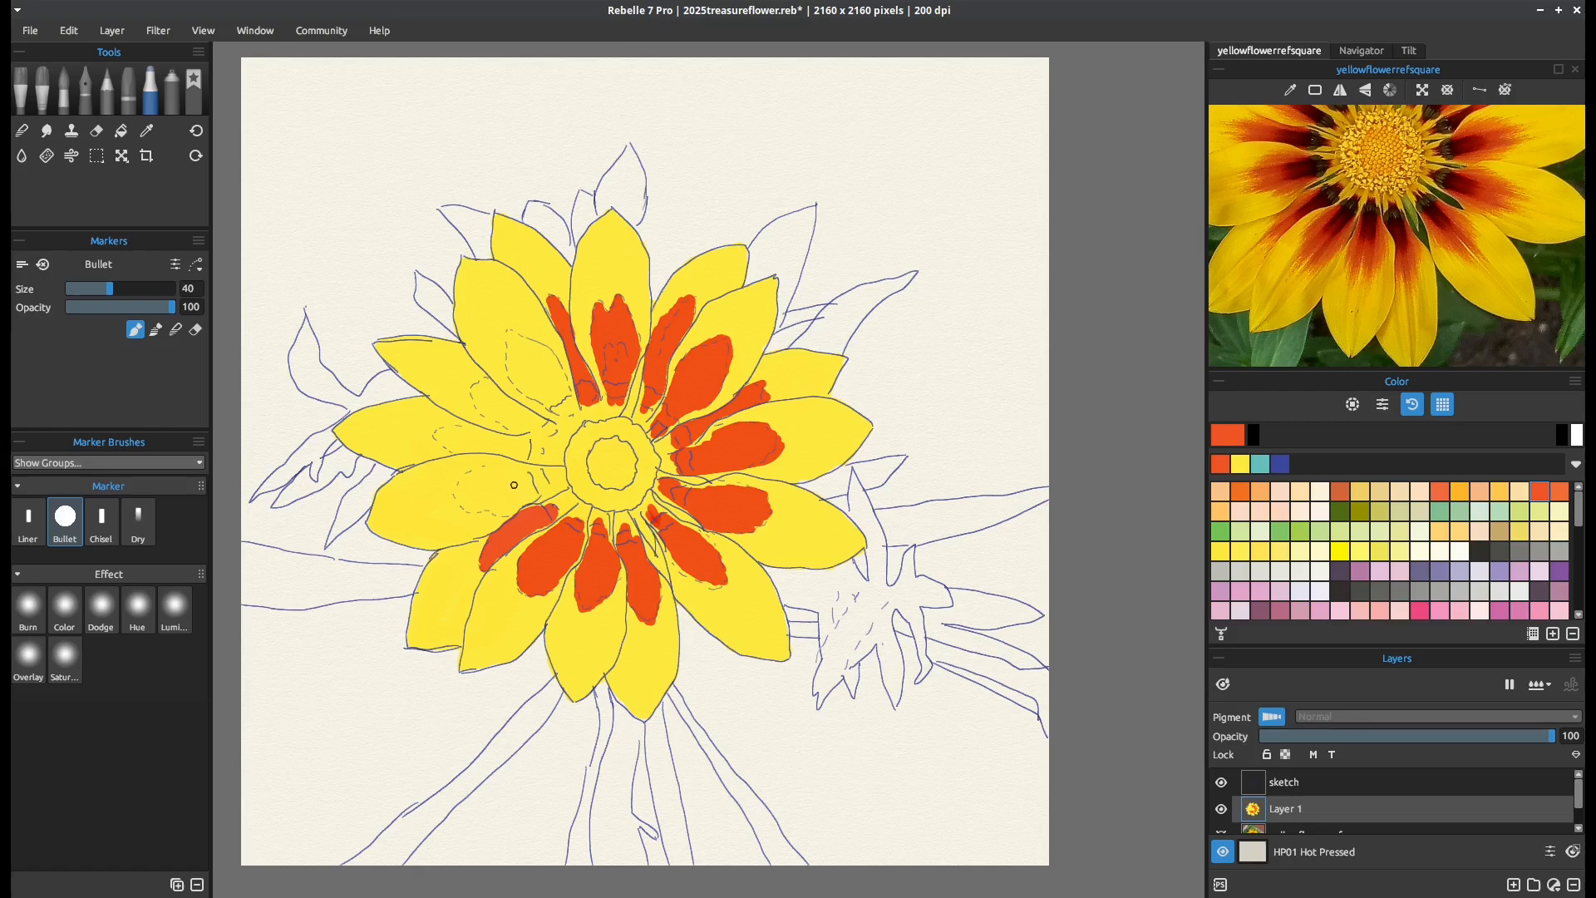
pyautogui.moveTo(521, 475); pyautogui.dragTo(537, 479)
pyautogui.moveTo(550, 481)
pyautogui.mouseDown()
pyautogui.moveTo(544, 516)
pyautogui.moveTo(503, 467)
pyautogui.moveTo(463, 481)
pyautogui.moveTo(460, 507)
pyautogui.moveTo(503, 513)
pyautogui.moveTo(537, 486)
pyautogui.moveTo(523, 479)
pyautogui.moveTo(541, 489)
pyautogui.moveTo(488, 507)
pyautogui.moveTo(493, 473)
pyautogui.mouseUp()
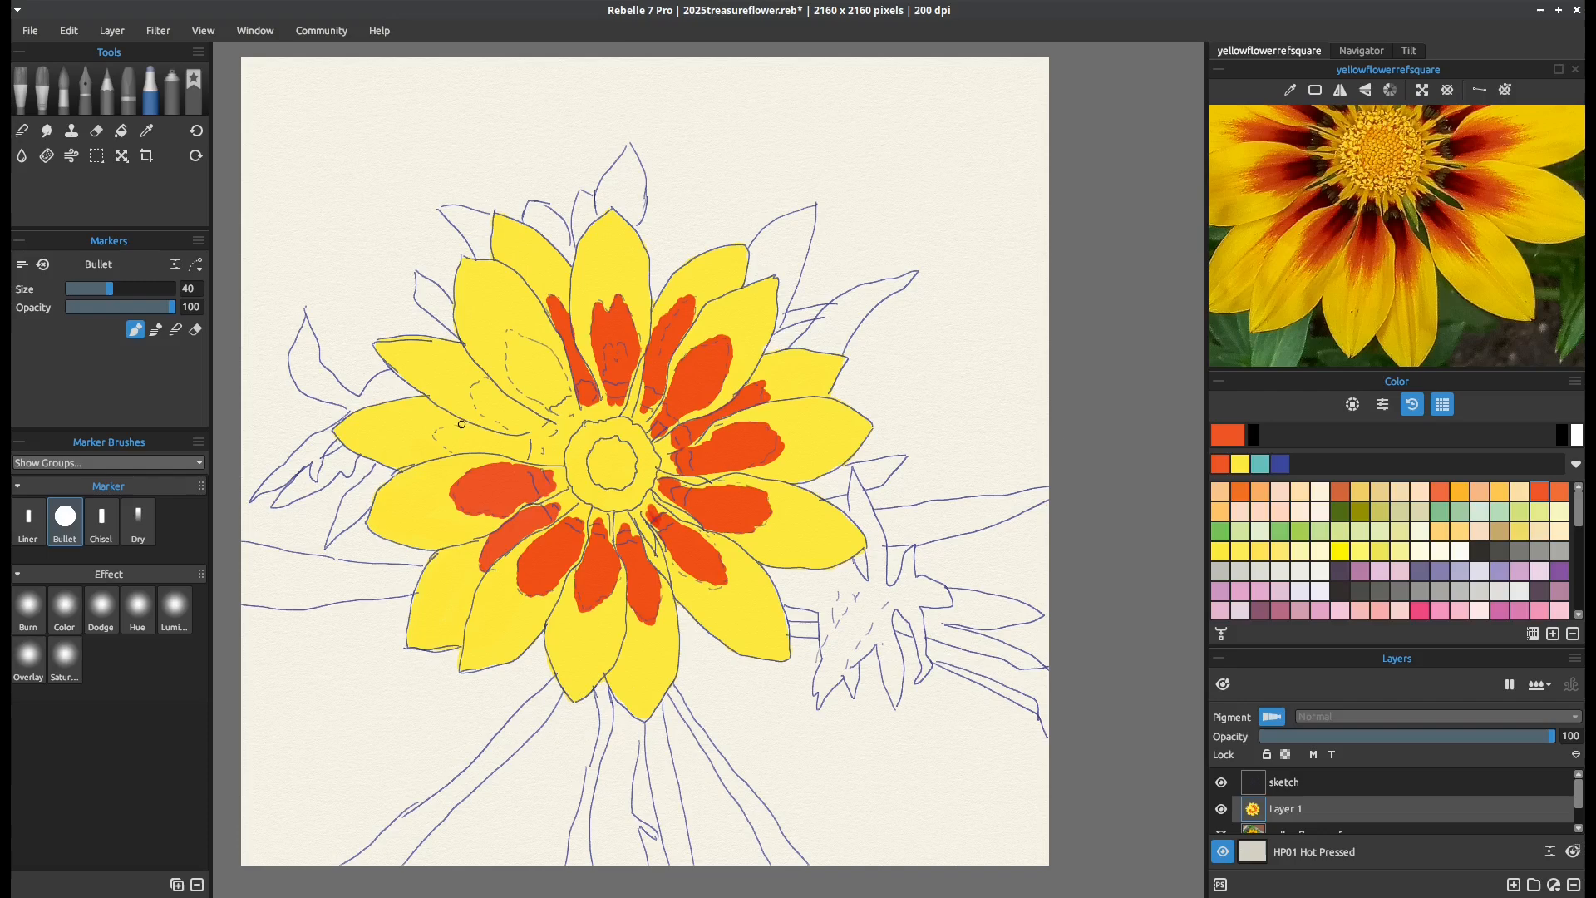
pyautogui.moveTo(461, 424)
pyautogui.mouseDown()
pyautogui.moveTo(526, 439)
pyautogui.moveTo(511, 457)
pyautogui.moveTo(543, 452)
pyautogui.moveTo(457, 452)
pyautogui.moveTo(436, 433)
pyautogui.moveTo(521, 444)
pyautogui.moveTo(487, 446)
pyautogui.moveTo(478, 430)
pyautogui.moveTo(447, 426)
pyautogui.moveTo(525, 456)
pyautogui.moveTo(513, 441)
pyautogui.mouseUp()
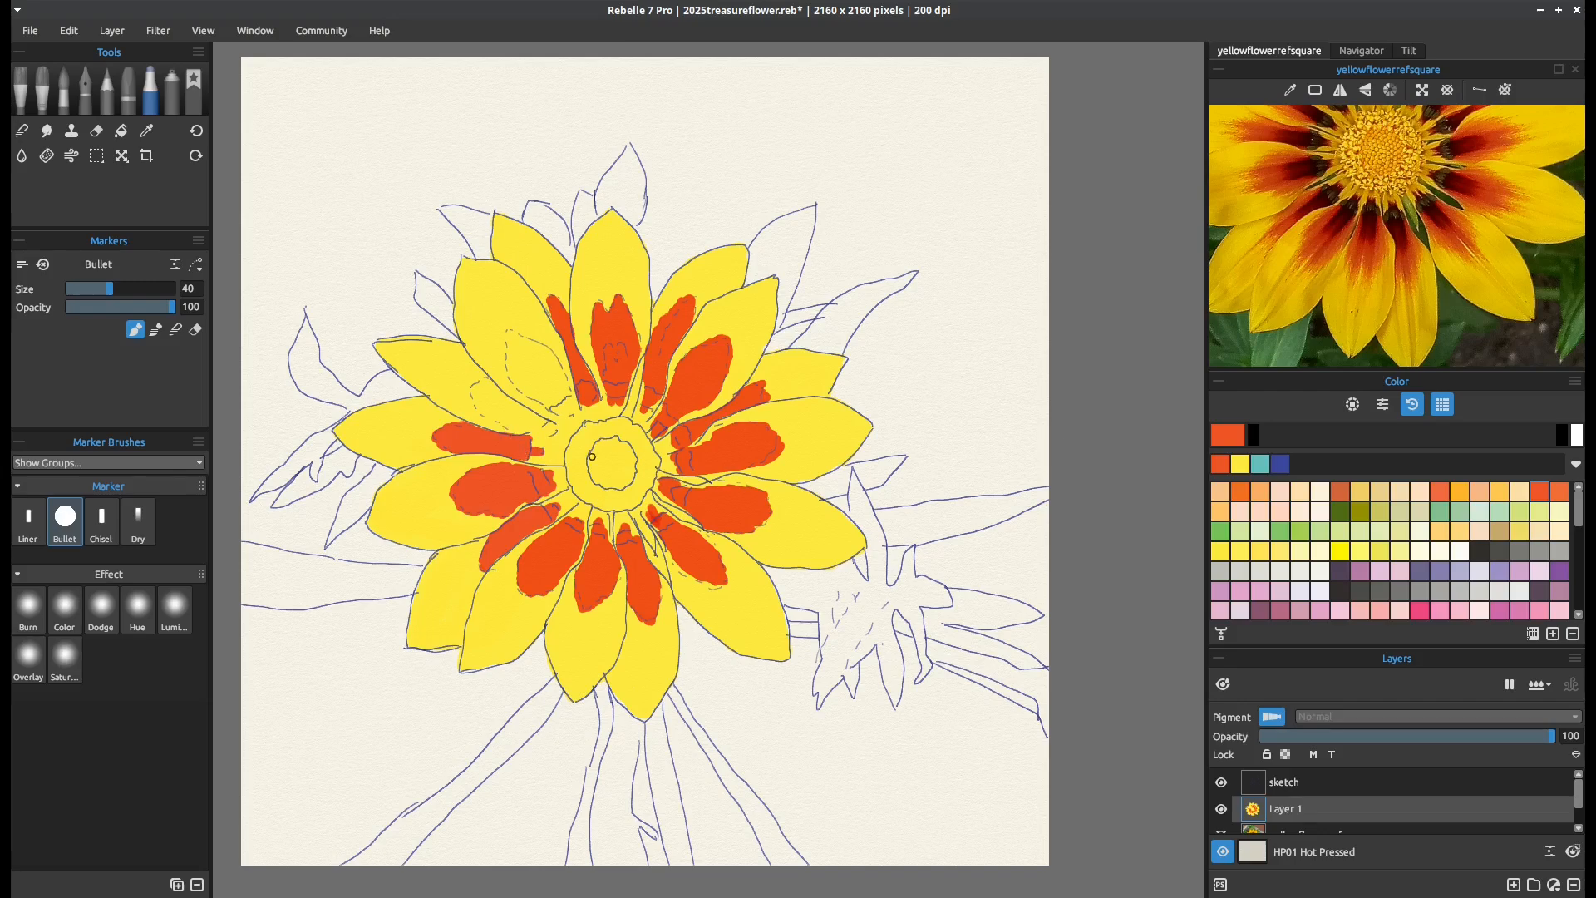
# Fill the markings on the two remaining upper-left petals in orange, with the reference photo centred on its upper petals
pyautogui.moveTo(1422, 203); pyautogui.dragTo(1452, 343)
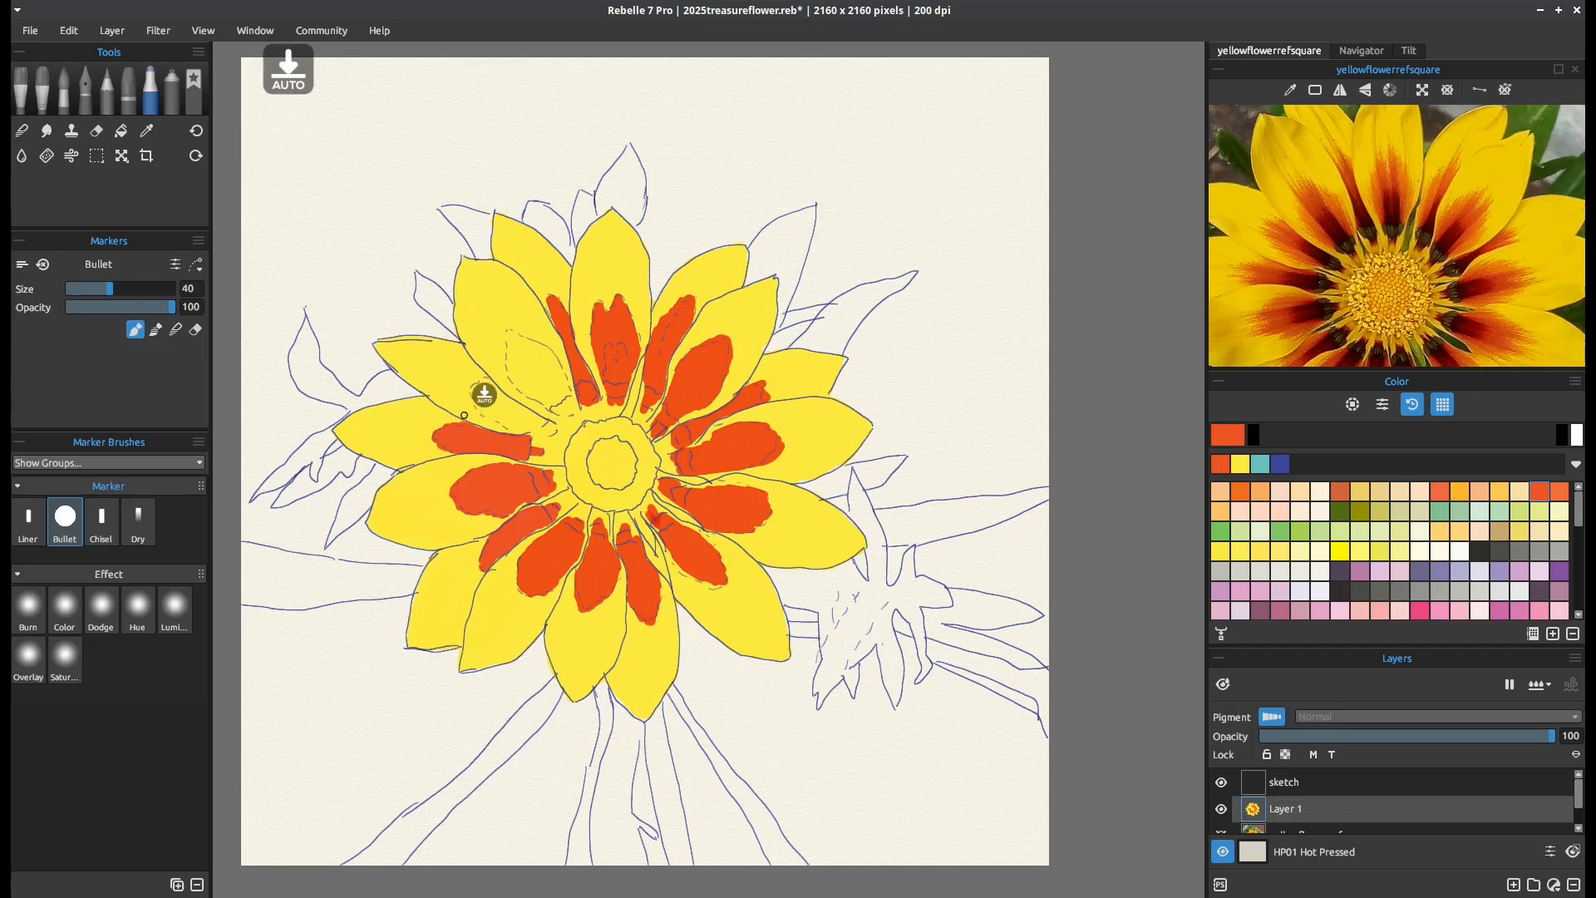
pyautogui.moveTo(485, 394)
pyautogui.mouseDown()
pyautogui.moveTo(551, 429)
pyautogui.moveTo(534, 430)
pyautogui.mouseUp()
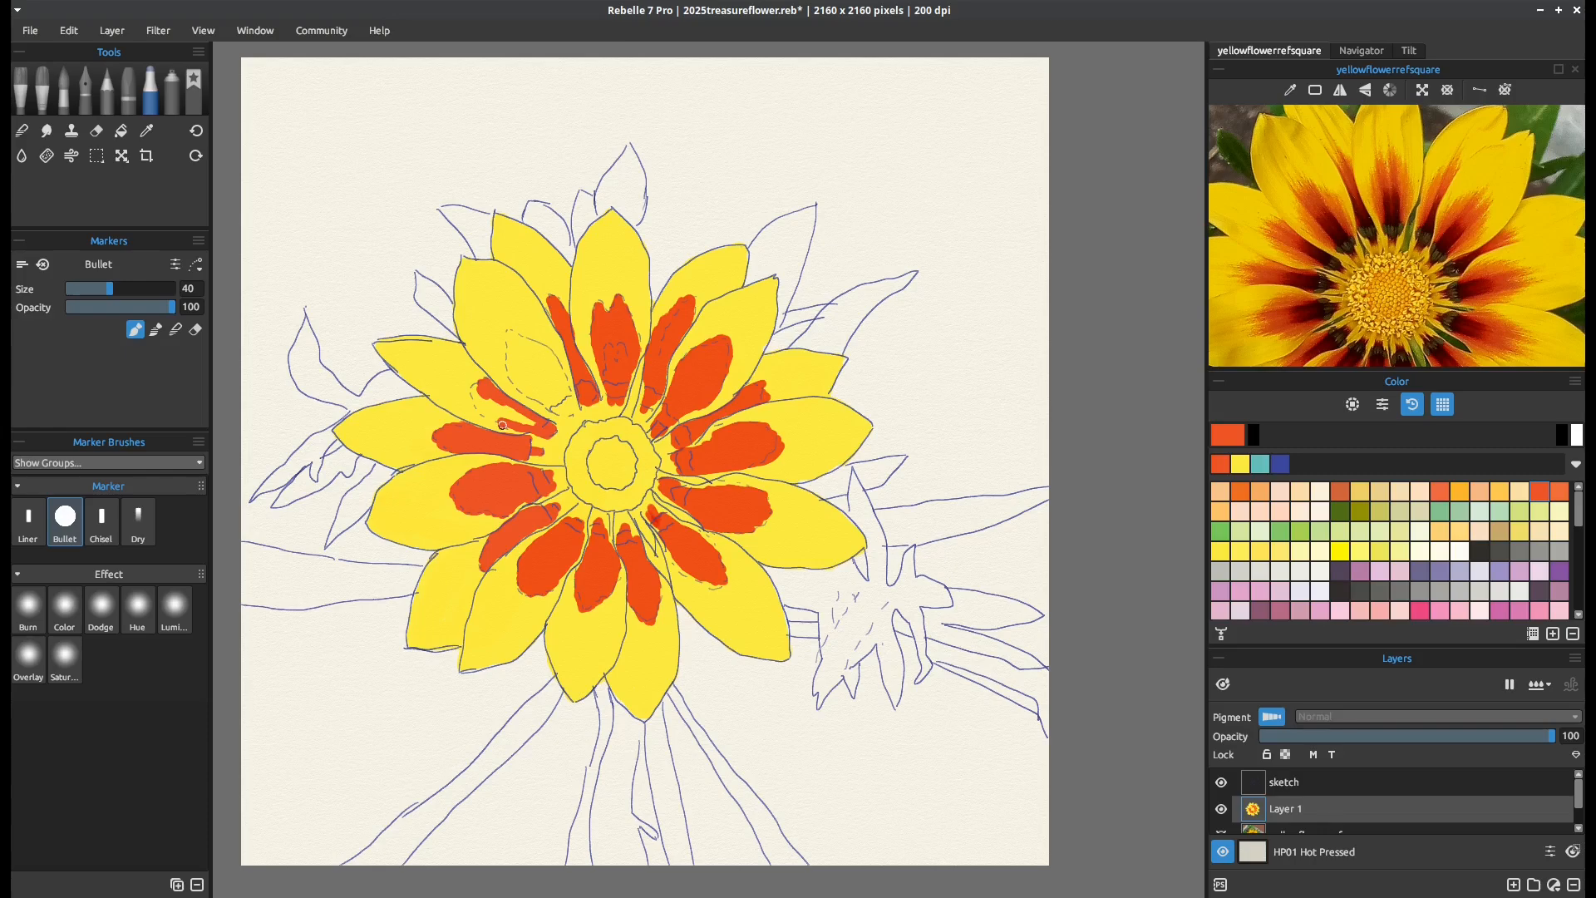
pyautogui.moveTo(502, 425)
pyautogui.mouseDown()
pyautogui.moveTo(471, 387)
pyautogui.moveTo(521, 419)
pyautogui.mouseUp()
pyautogui.moveTo(512, 335)
pyautogui.mouseDown()
pyautogui.moveTo(571, 413)
pyautogui.moveTo(504, 363)
pyautogui.moveTo(505, 337)
pyautogui.moveTo(522, 358)
pyautogui.moveTo(552, 354)
pyautogui.moveTo(565, 400)
pyautogui.moveTo(517, 359)
pyautogui.moveTo(519, 384)
pyautogui.moveTo(511, 364)
pyautogui.moveTo(552, 387)
pyautogui.moveTo(538, 351)
pyautogui.moveTo(551, 363)
pyautogui.moveTo(568, 414)
pyautogui.mouseUp()
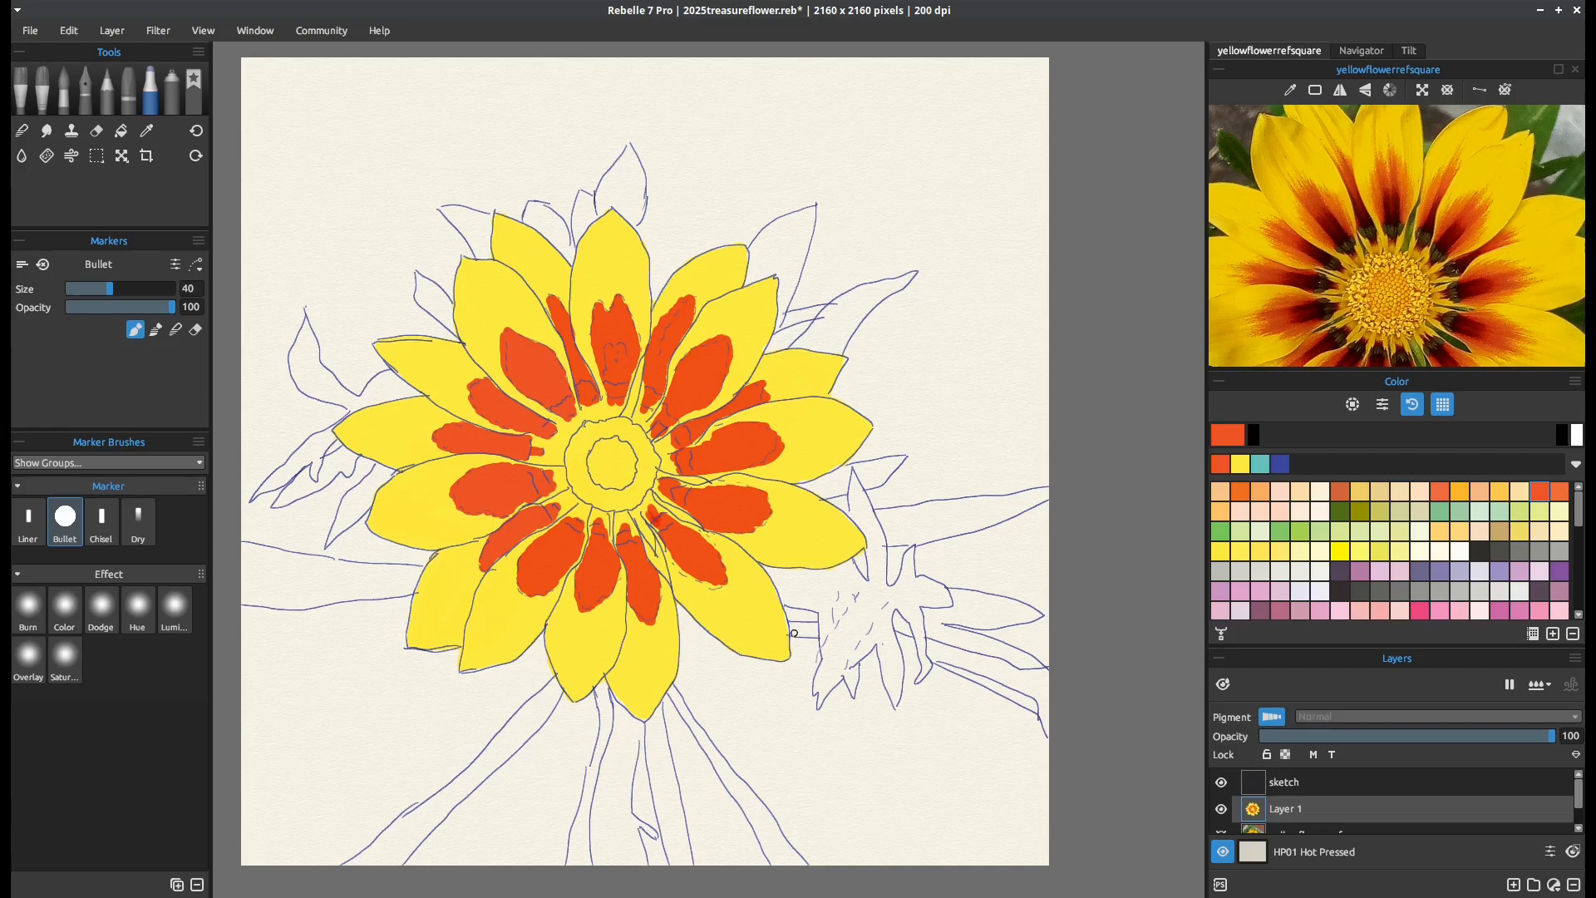
# Edge the orange markings on the top and right-side petals in light orange with the Bullet marker at size 20
pyautogui.click(1260, 491)
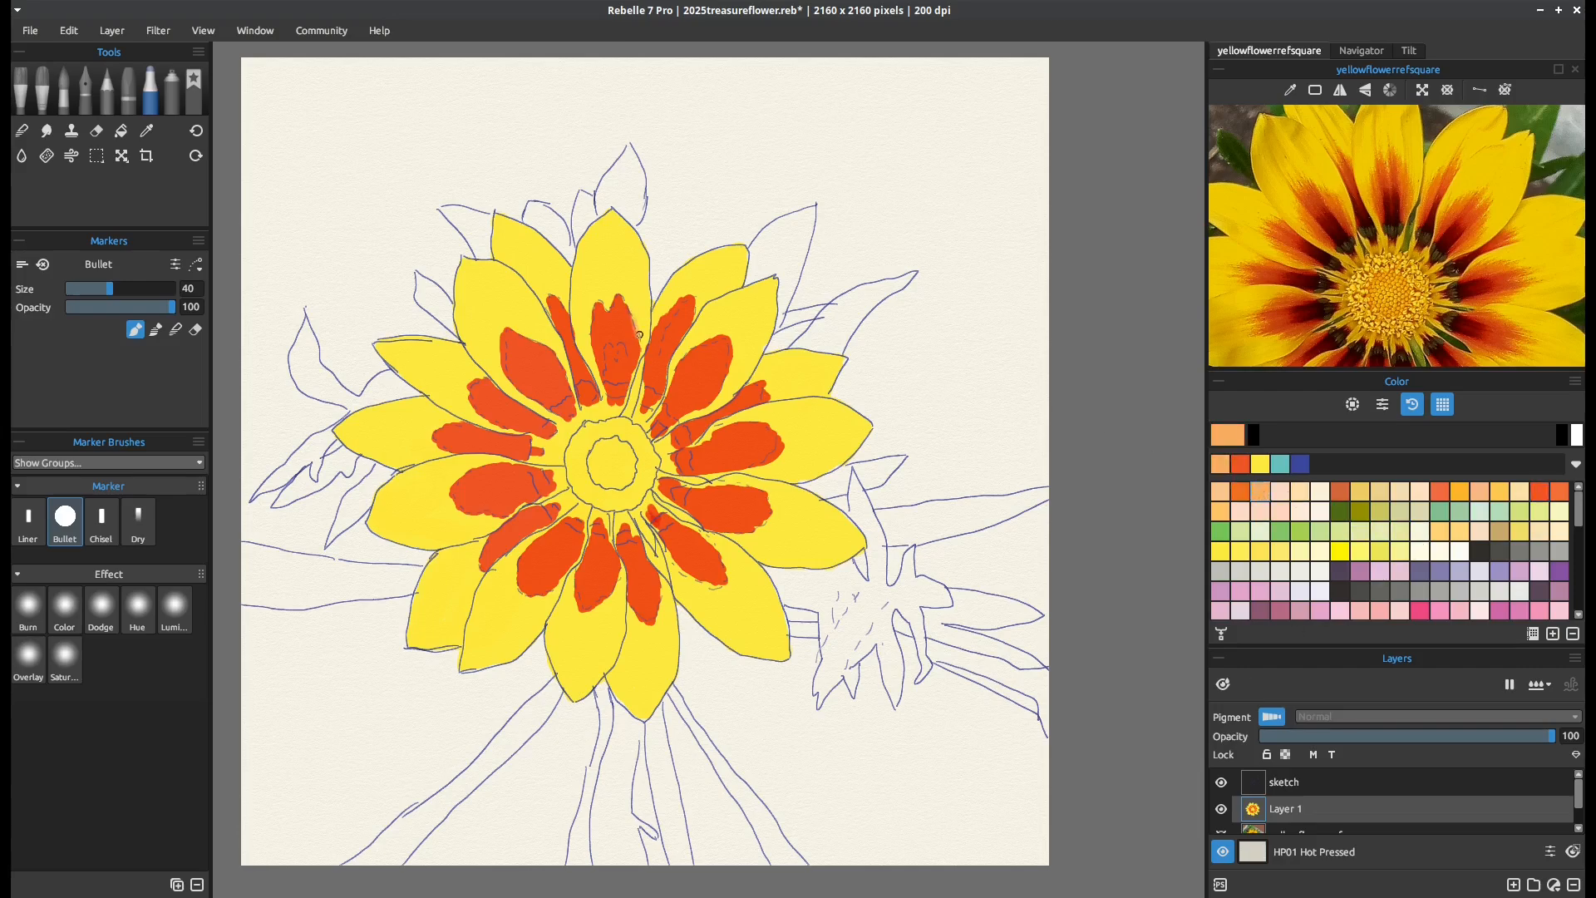
pyautogui.moveTo(634, 316)
pyautogui.mouseDown()
pyautogui.moveTo(633, 345)
pyautogui.moveTo(589, 324)
pyautogui.moveTo(591, 305)
pyautogui.moveTo(589, 332)
pyautogui.mouseUp()
pyautogui.press('[')
pyautogui.press('[')
pyautogui.press('[')
pyautogui.press('[')
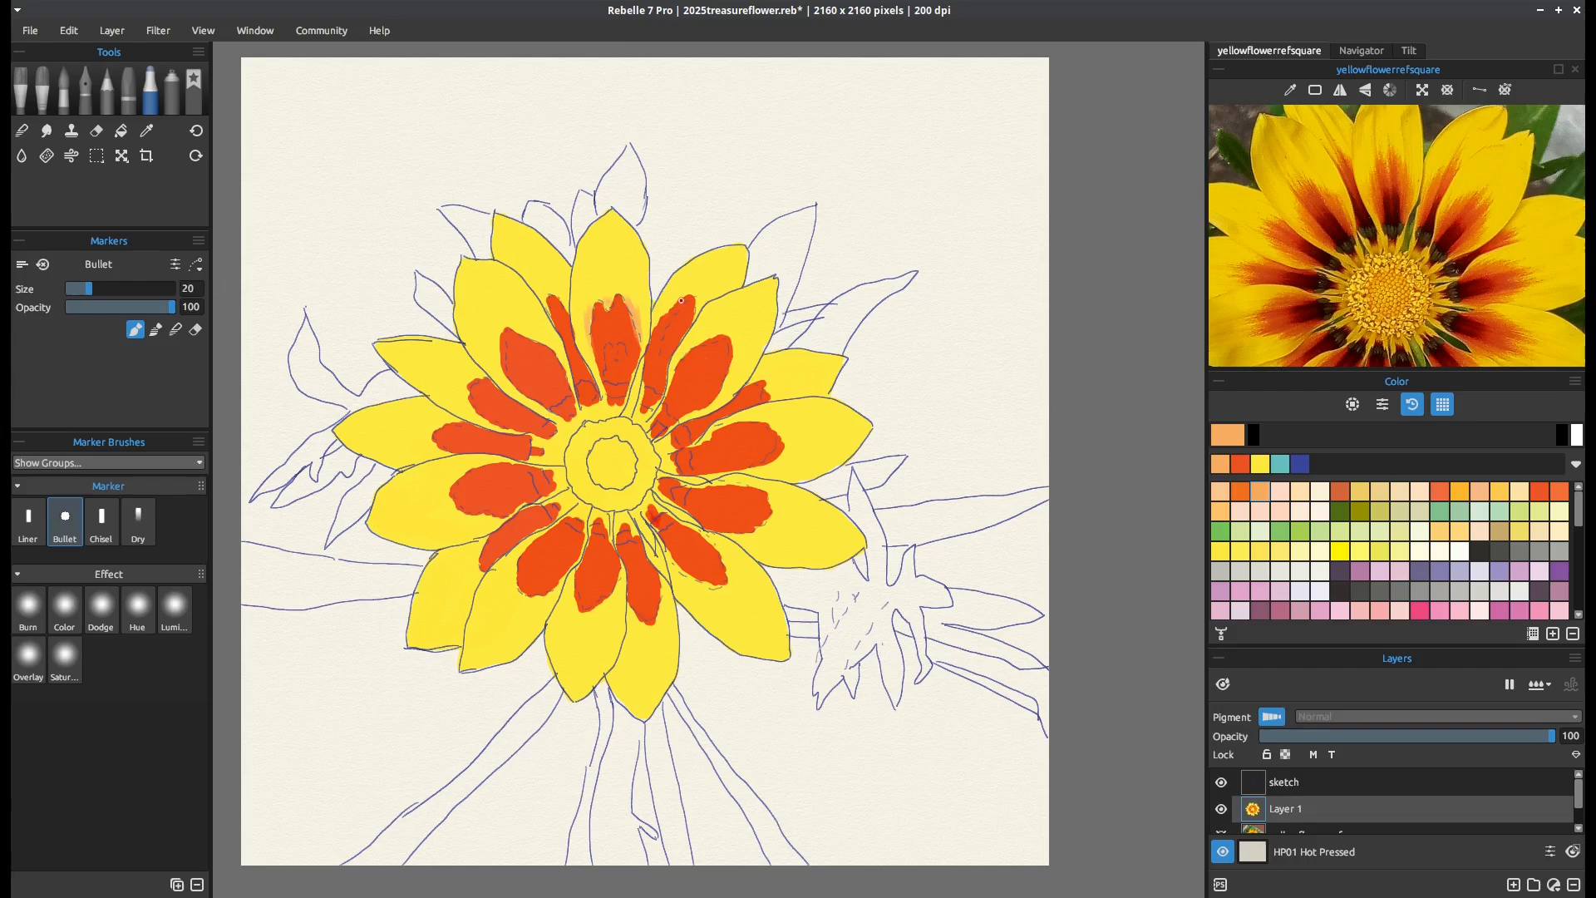
pyautogui.moveTo(661, 318)
pyautogui.mouseDown()
pyautogui.moveTo(696, 298)
pyautogui.moveTo(661, 356)
pyautogui.mouseUp()
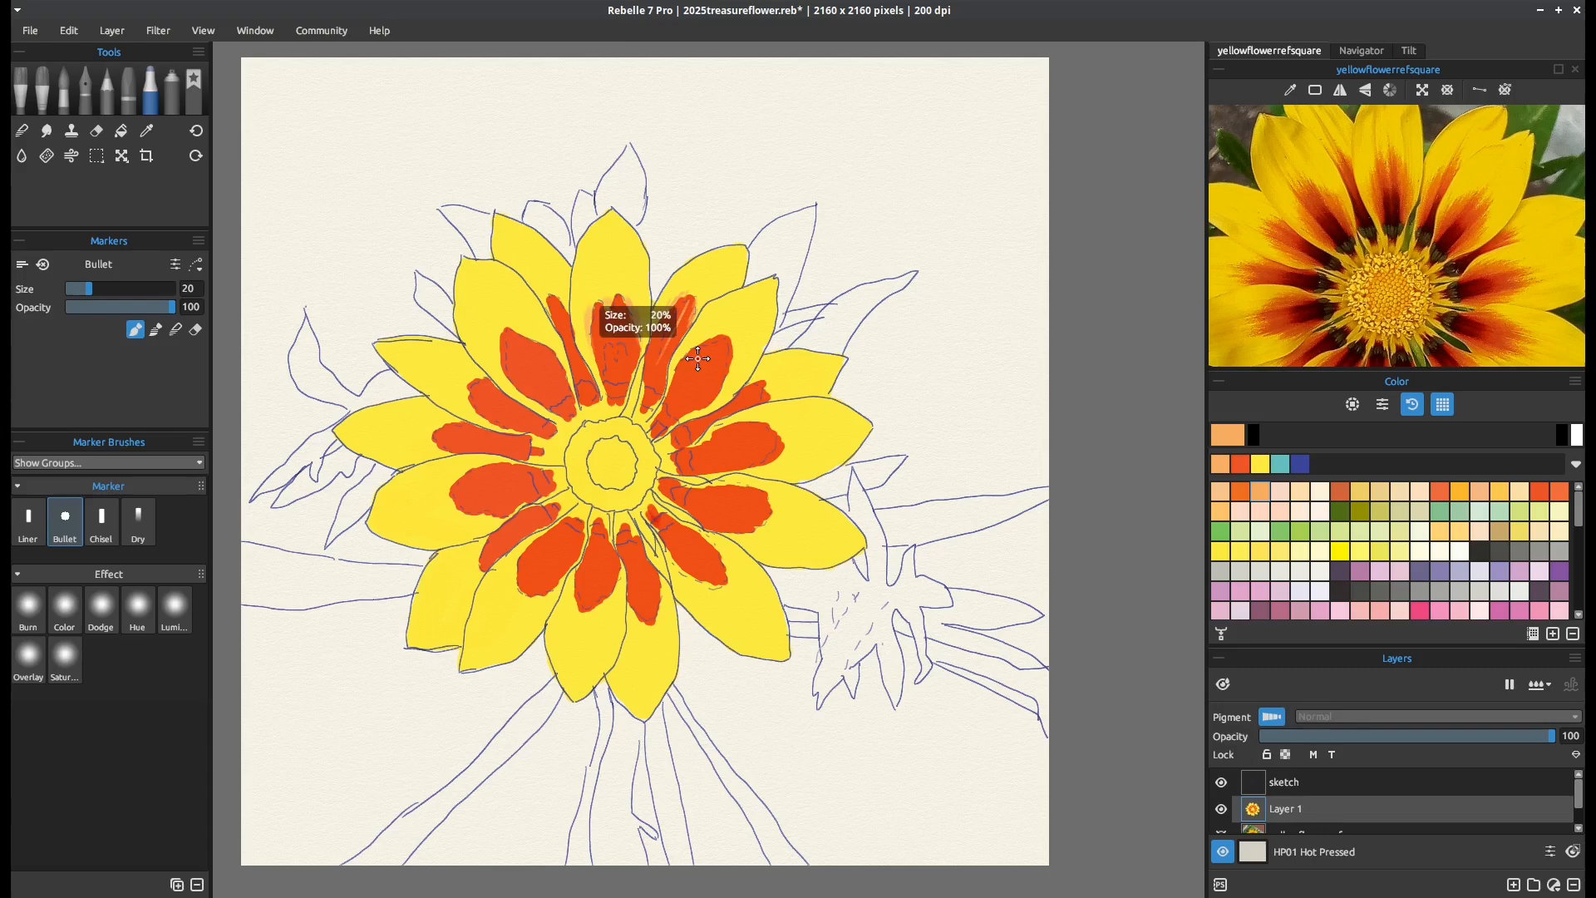
pyautogui.hotkey('ctrl', 'z')
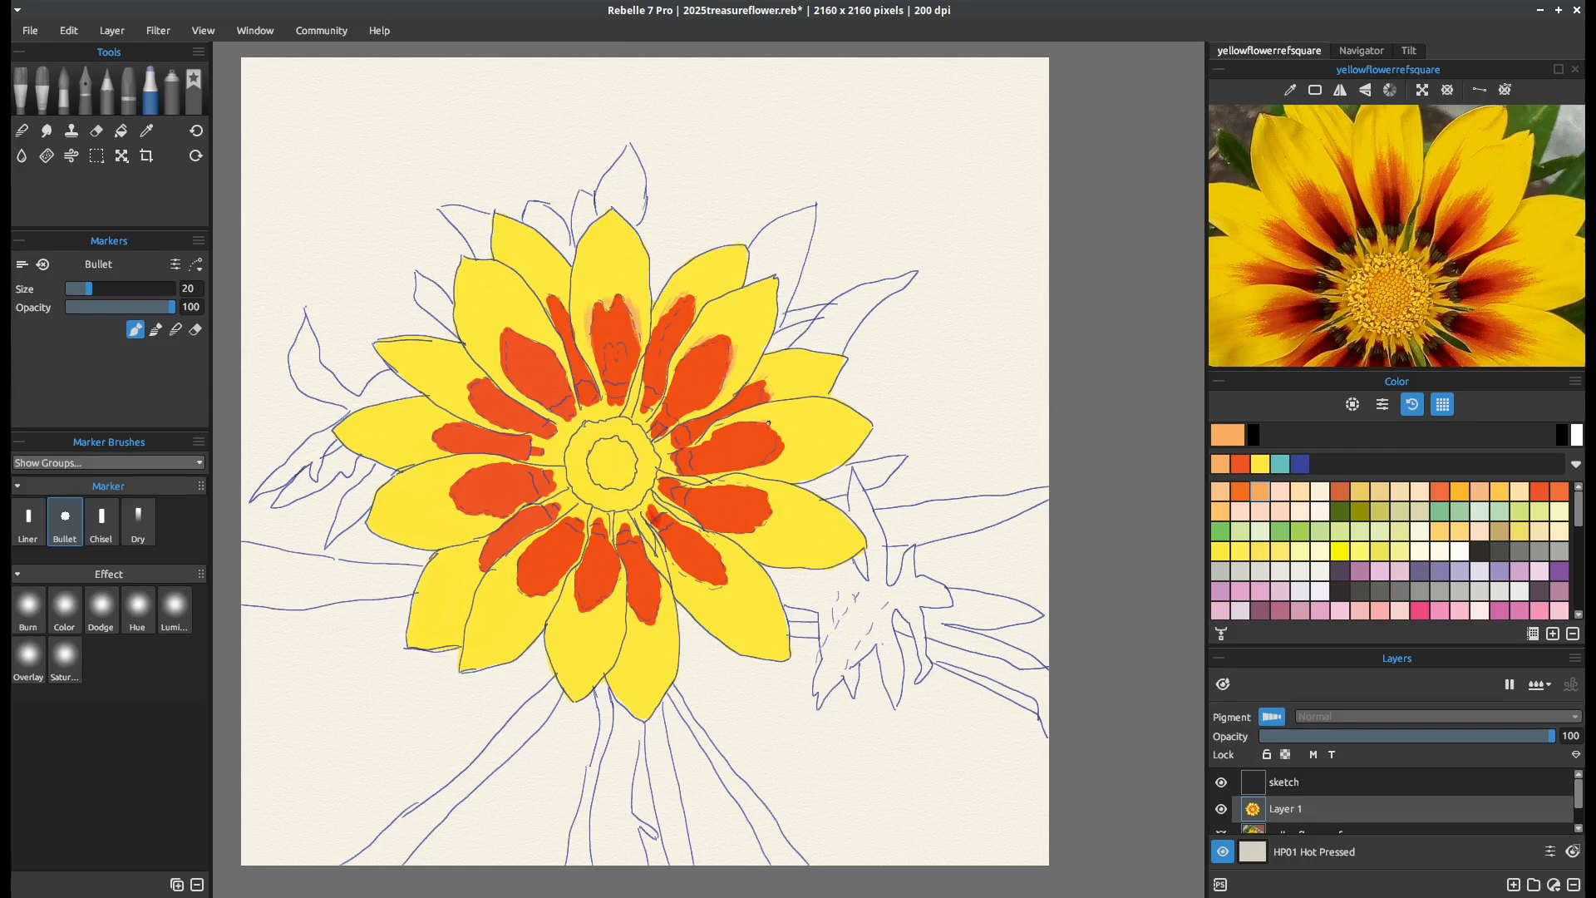
pyautogui.moveTo(746, 420); pyautogui.dragTo(729, 425)
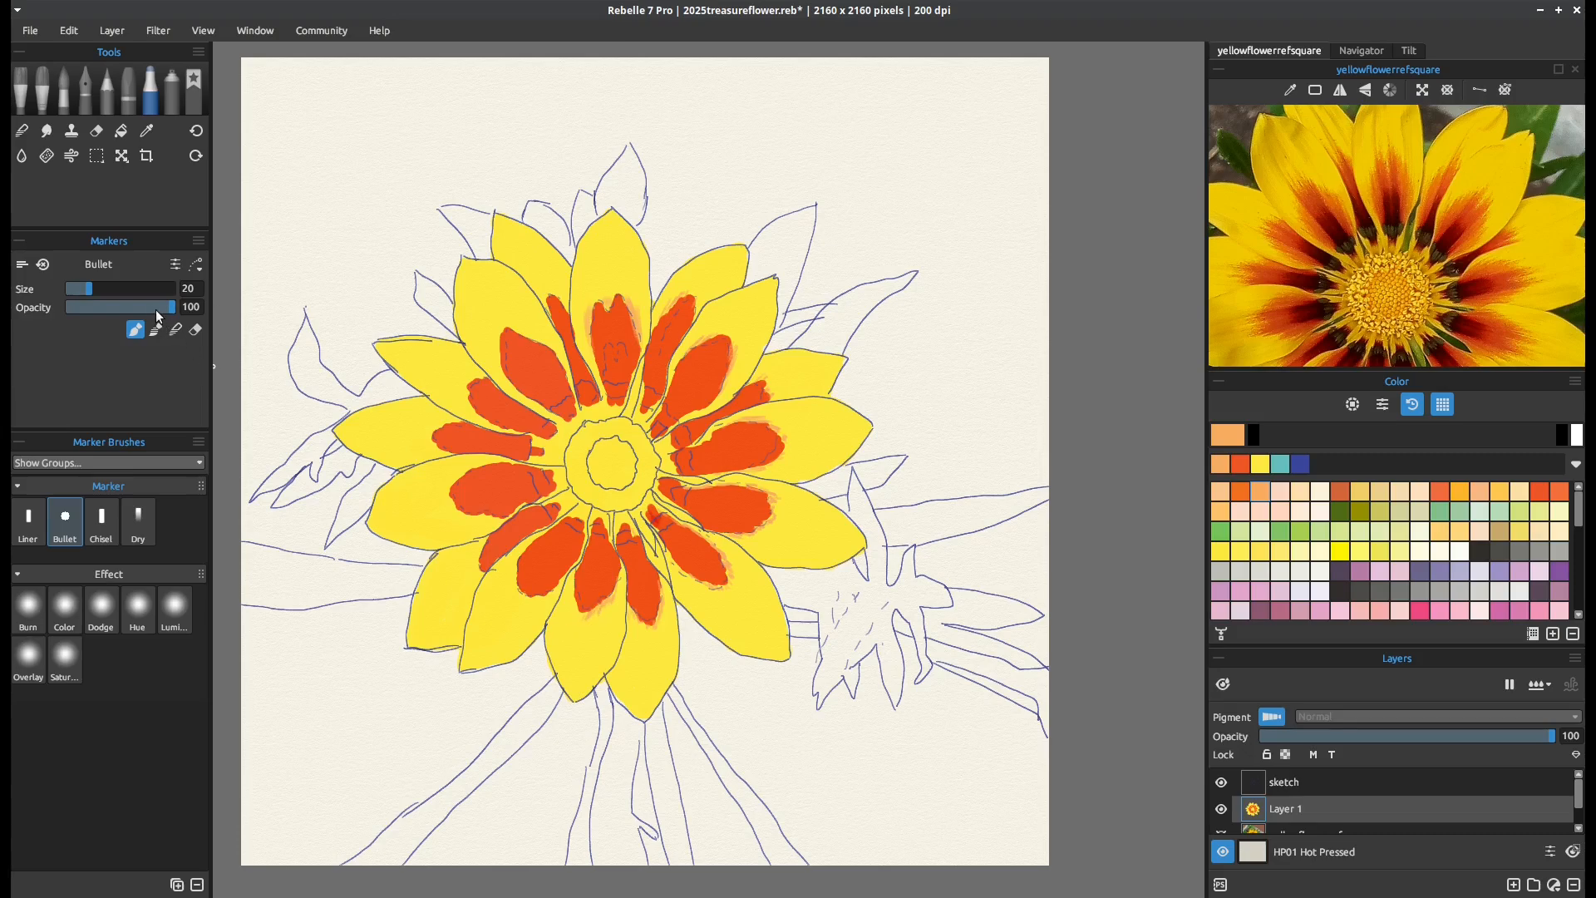
# Reset the Bullet marker to its preset settings and edge the left petals' markings in light orange
pyautogui.moveTo(156, 310); pyautogui.dragTo(147, 303)
pyautogui.click(65, 519)
pyautogui.click(198, 241)
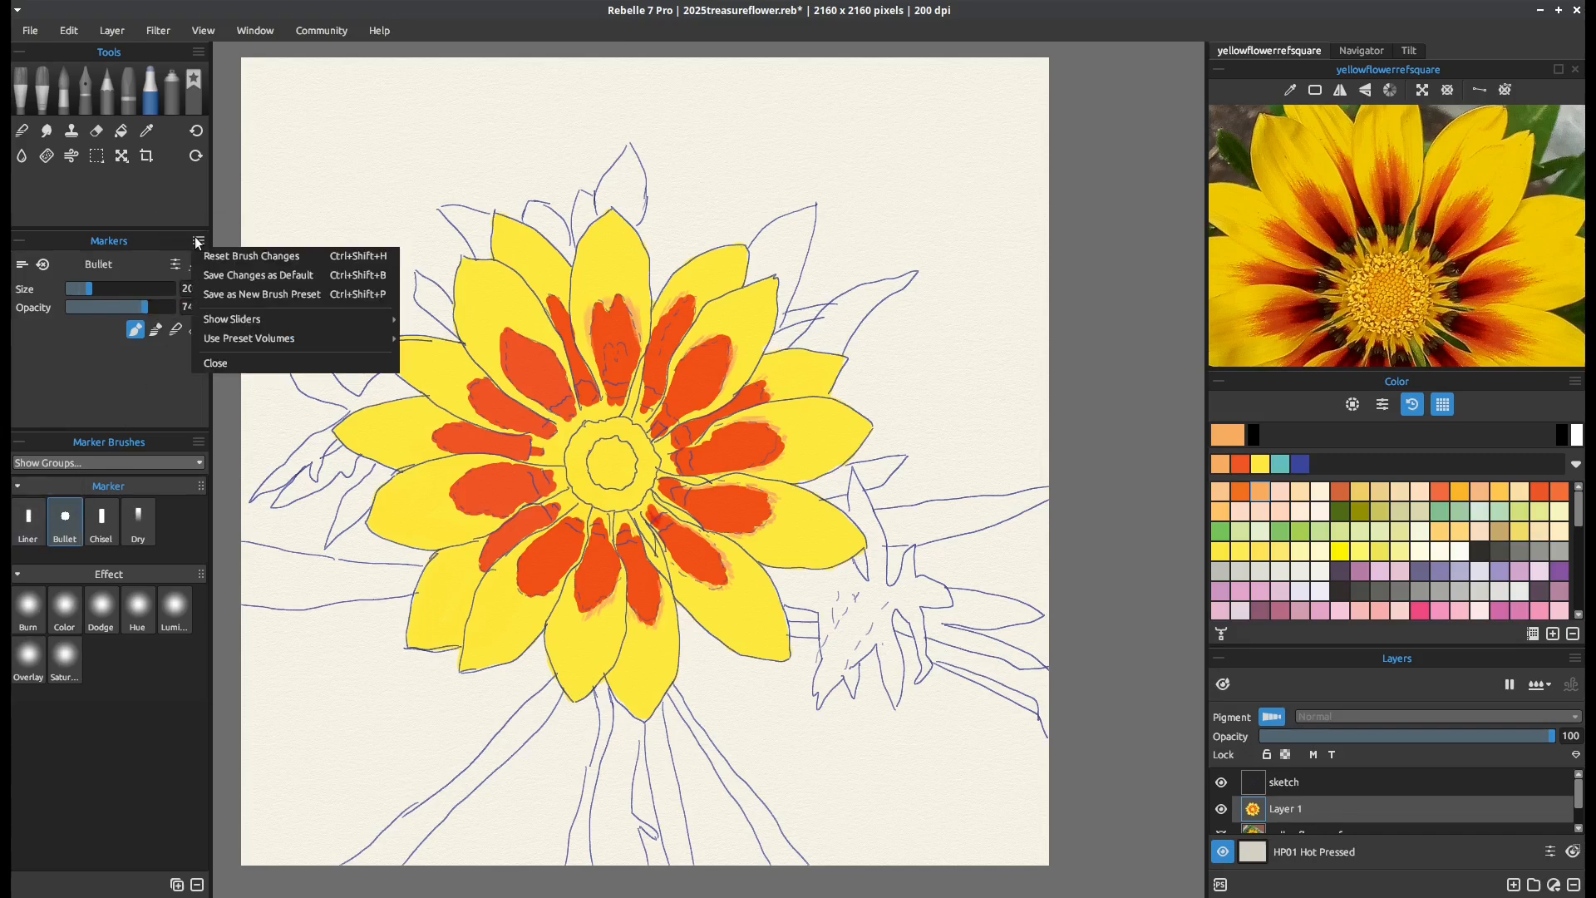
pyautogui.click(216, 257)
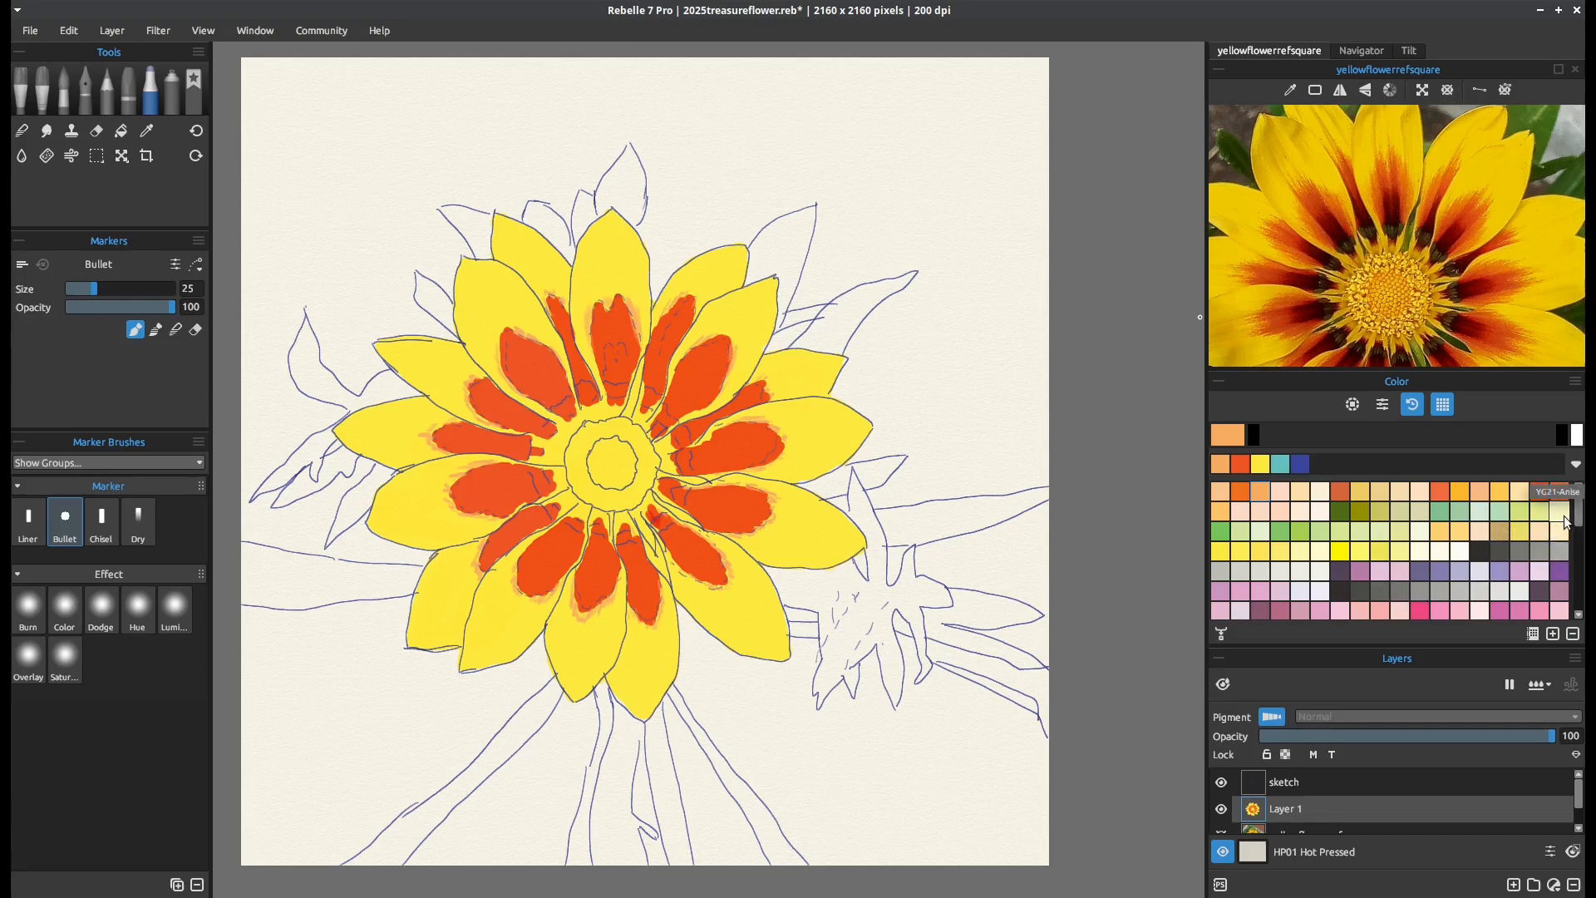
# Pick a dark brown swatch and paint the base spots of the top, right-side and lower-right petals
pyautogui.moveTo(1578, 515); pyautogui.dragTo(1570, 563)
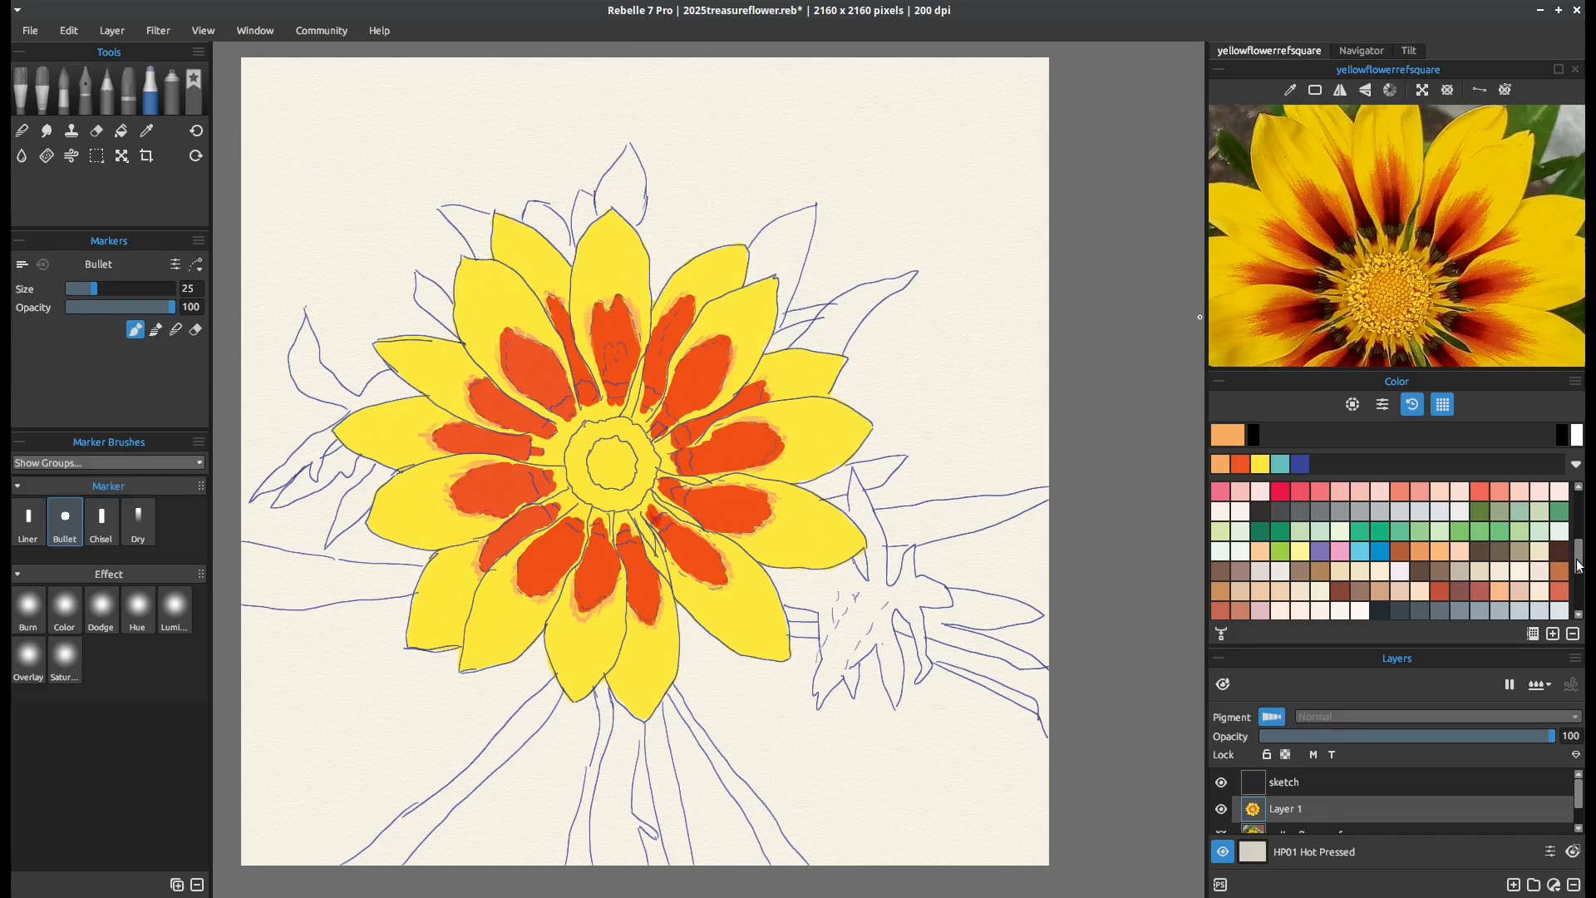
pyautogui.moveTo(1578, 565); pyautogui.dragTo(1582, 572)
pyautogui.click(1561, 552)
pyautogui.moveTo(570, 402)
pyautogui.mouseDown()
pyautogui.moveTo(553, 411)
pyautogui.moveTo(589, 385)
pyautogui.moveTo(623, 387)
pyautogui.moveTo(653, 400)
pyautogui.moveTo(650, 419)
pyautogui.mouseUp()
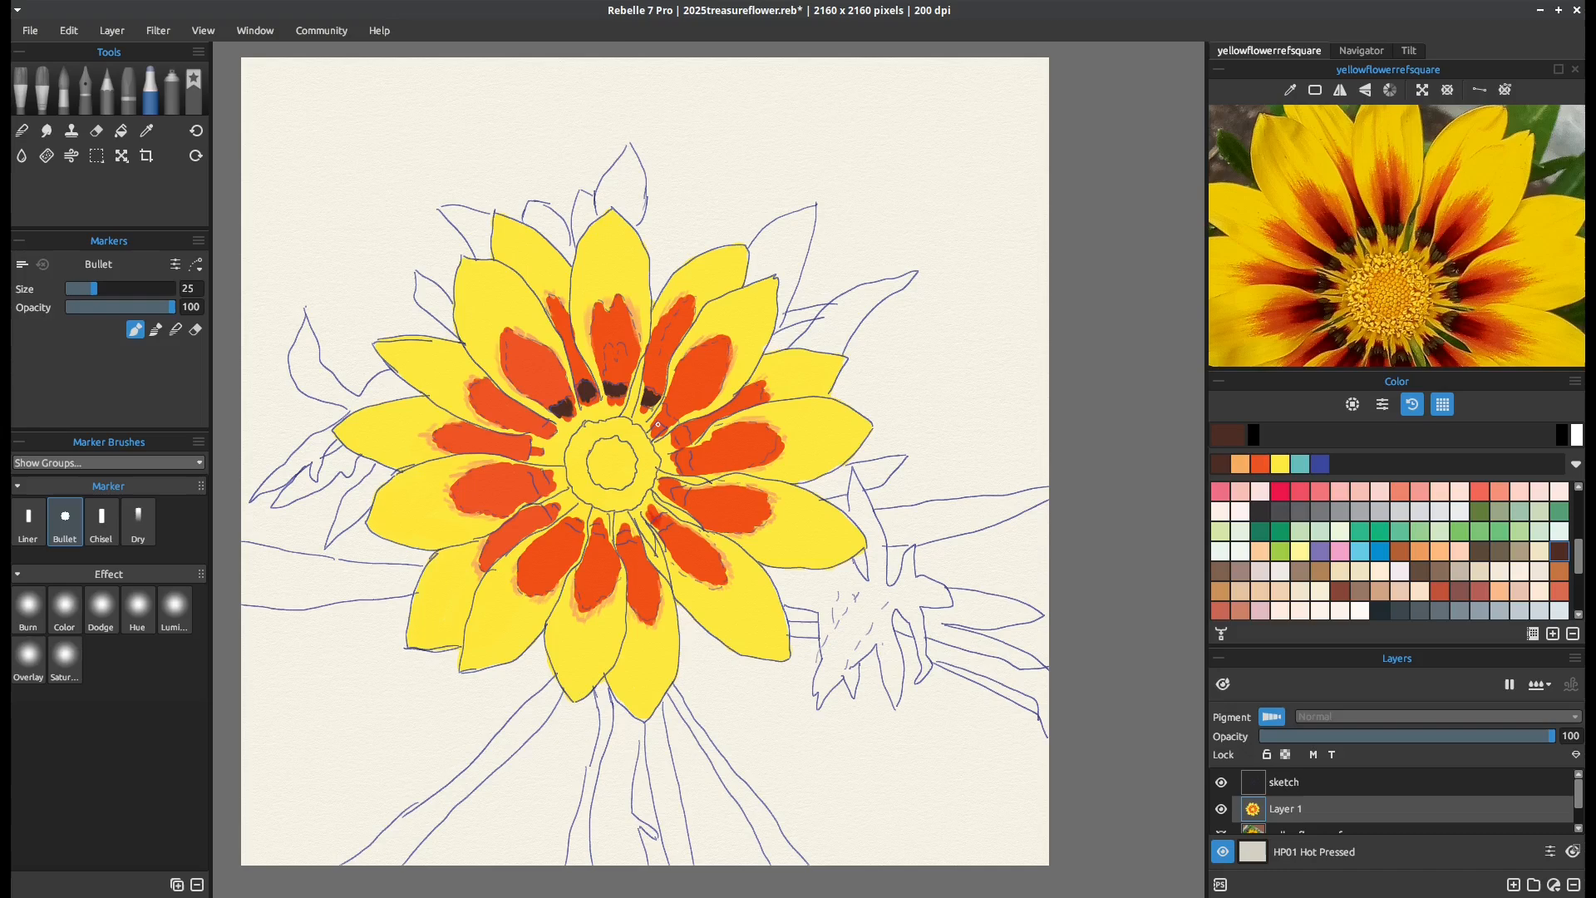
pyautogui.moveTo(658, 409); pyautogui.dragTo(688, 438)
pyautogui.moveTo(690, 453); pyautogui.dragTo(684, 467)
pyautogui.moveTo(670, 504); pyautogui.dragTo(686, 485)
pyautogui.moveTo(659, 529)
pyautogui.mouseDown()
pyautogui.moveTo(619, 540)
pyautogui.moveTo(633, 531)
pyautogui.mouseUp()
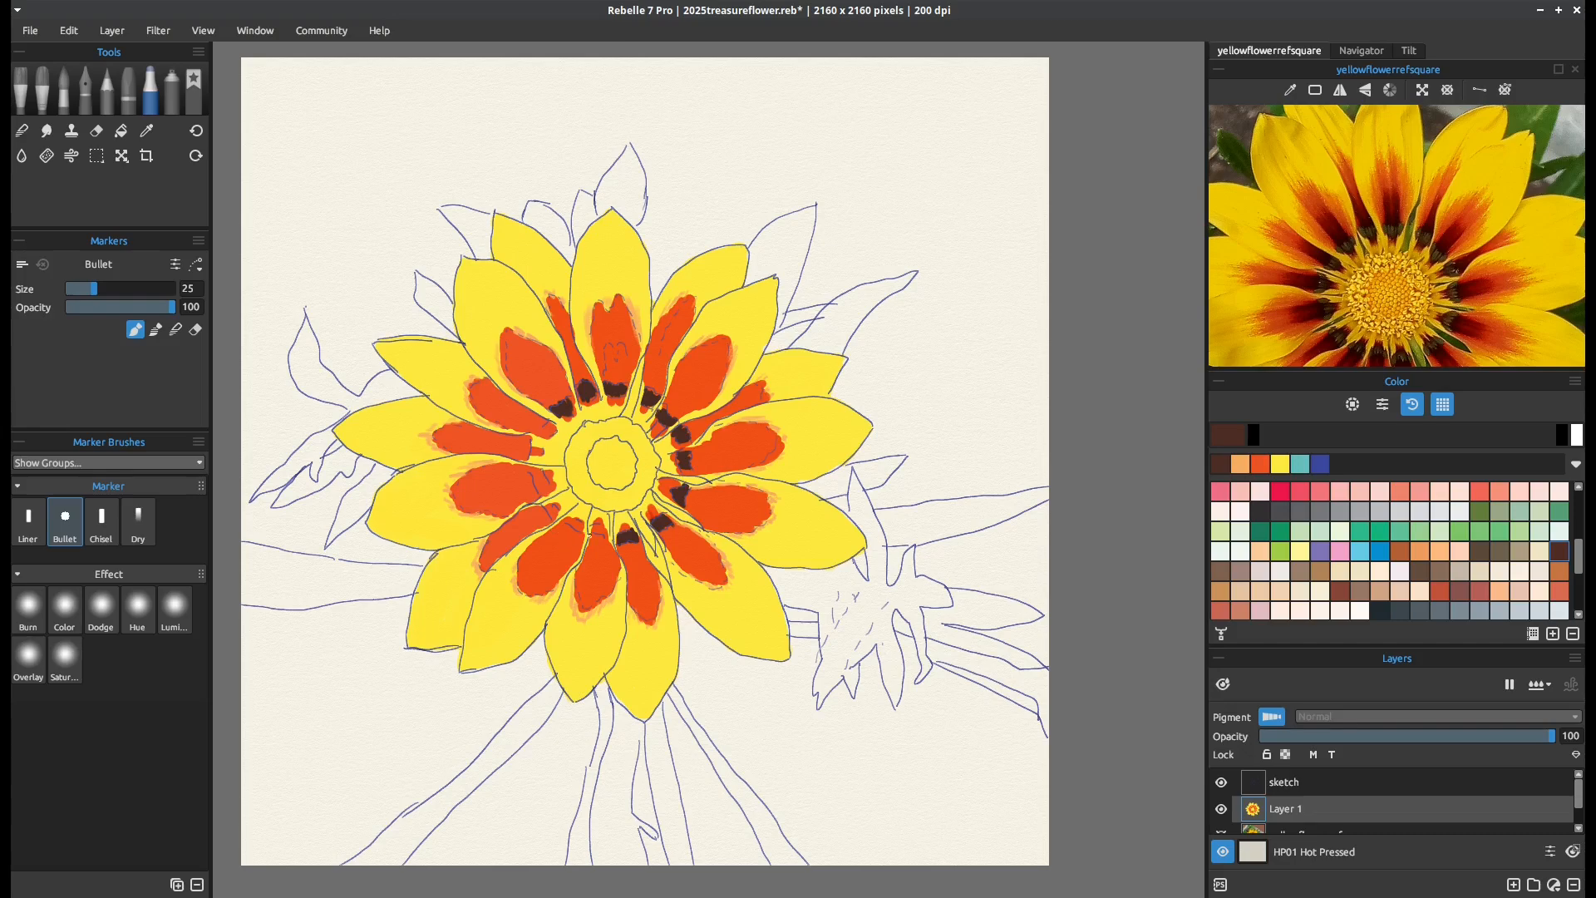
# Paint the base spots of the bottom and left petals around the flower centre in dark brown
pyautogui.moveTo(603, 527); pyautogui.dragTo(592, 530)
pyautogui.moveTo(584, 525); pyautogui.dragTo(557, 515)
pyautogui.moveTo(544, 490)
pyautogui.mouseDown()
pyautogui.moveTo(521, 443)
pyautogui.moveTo(552, 426)
pyautogui.mouseUp()
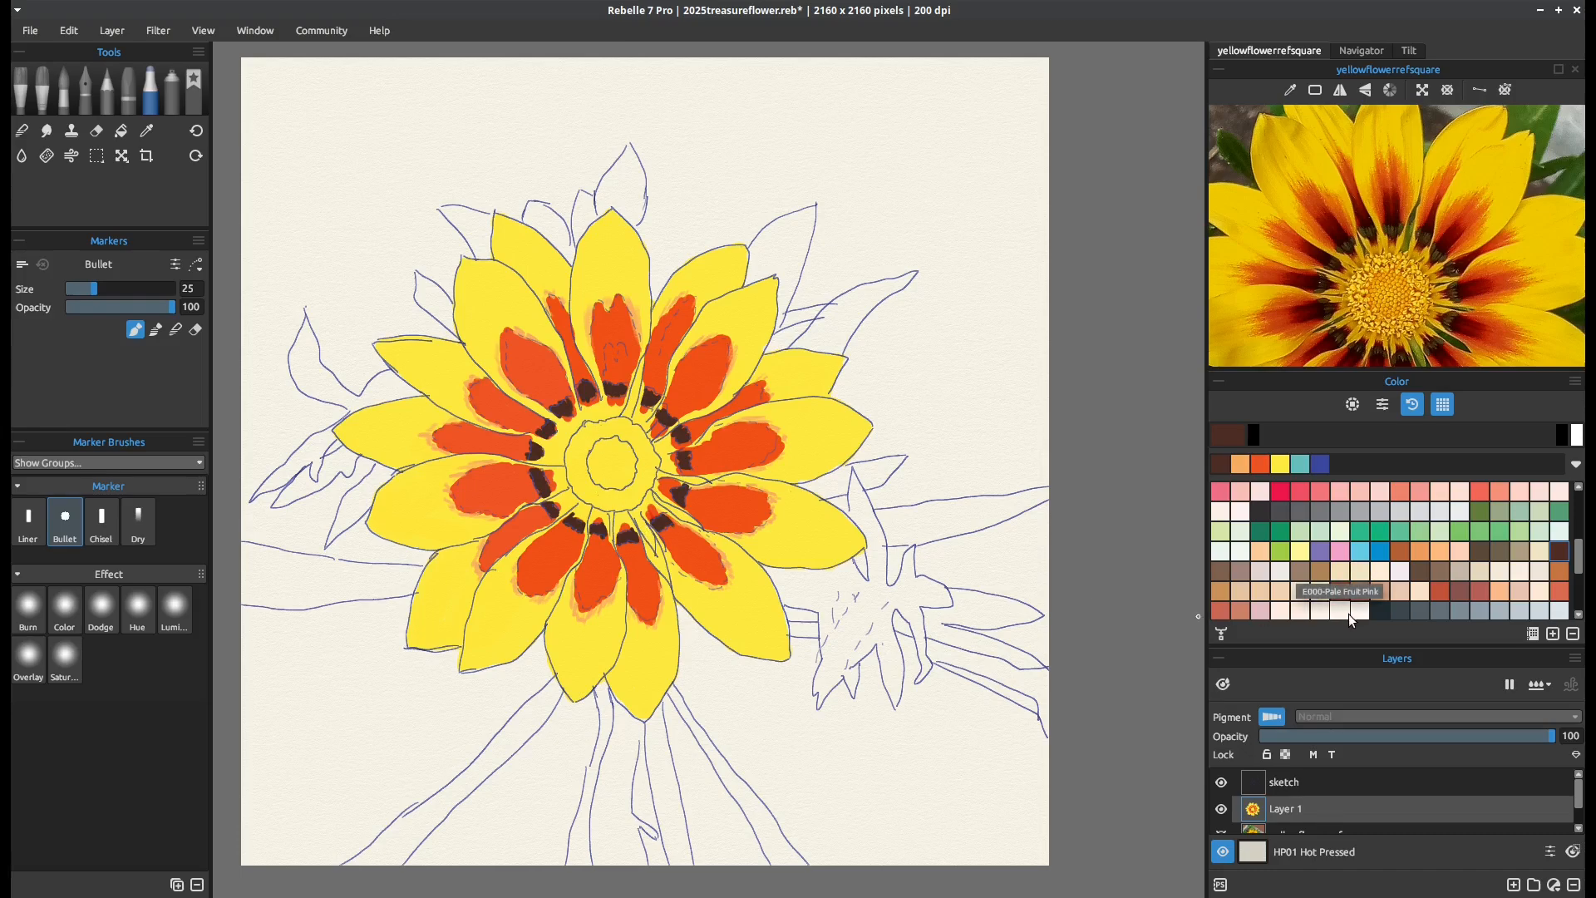
# Pick a yellow-orange swatch and fill the inner disc of the flower centre with the Bullet marker
pyautogui.moveTo(1578, 570); pyautogui.dragTo(1580, 526)
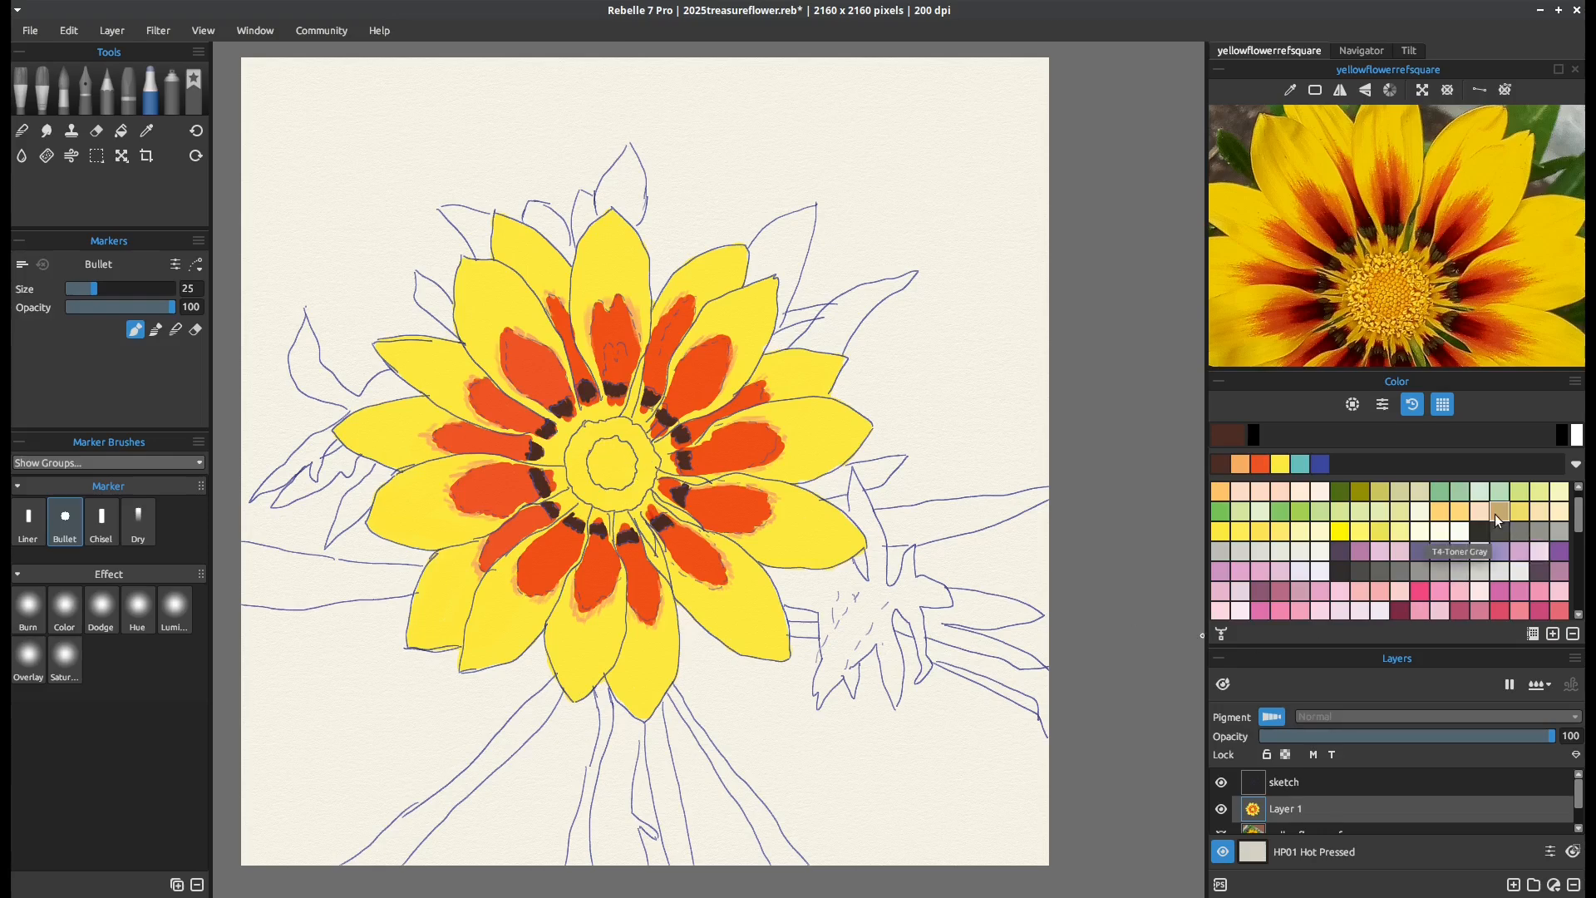
pyautogui.moveTo(1578, 524); pyautogui.dragTo(1579, 506)
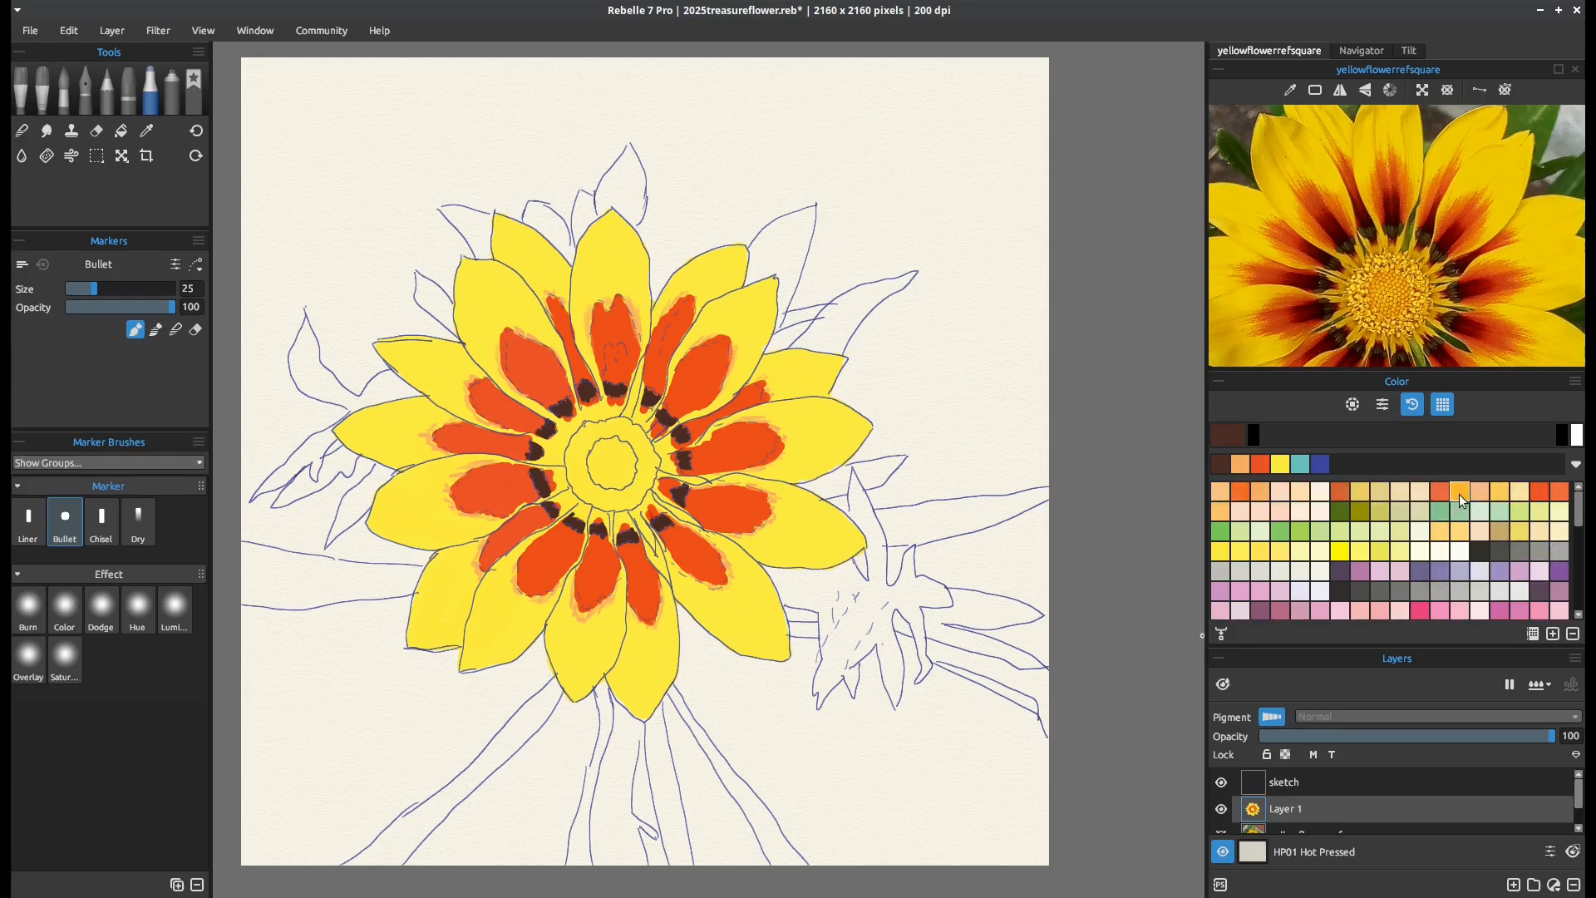
pyautogui.click(1497, 492)
pyautogui.moveTo(616, 457)
pyautogui.mouseDown()
pyautogui.moveTo(601, 443)
pyautogui.moveTo(624, 463)
pyautogui.mouseUp()
pyautogui.moveTo(926, 387); pyautogui.dragTo(947, 442)
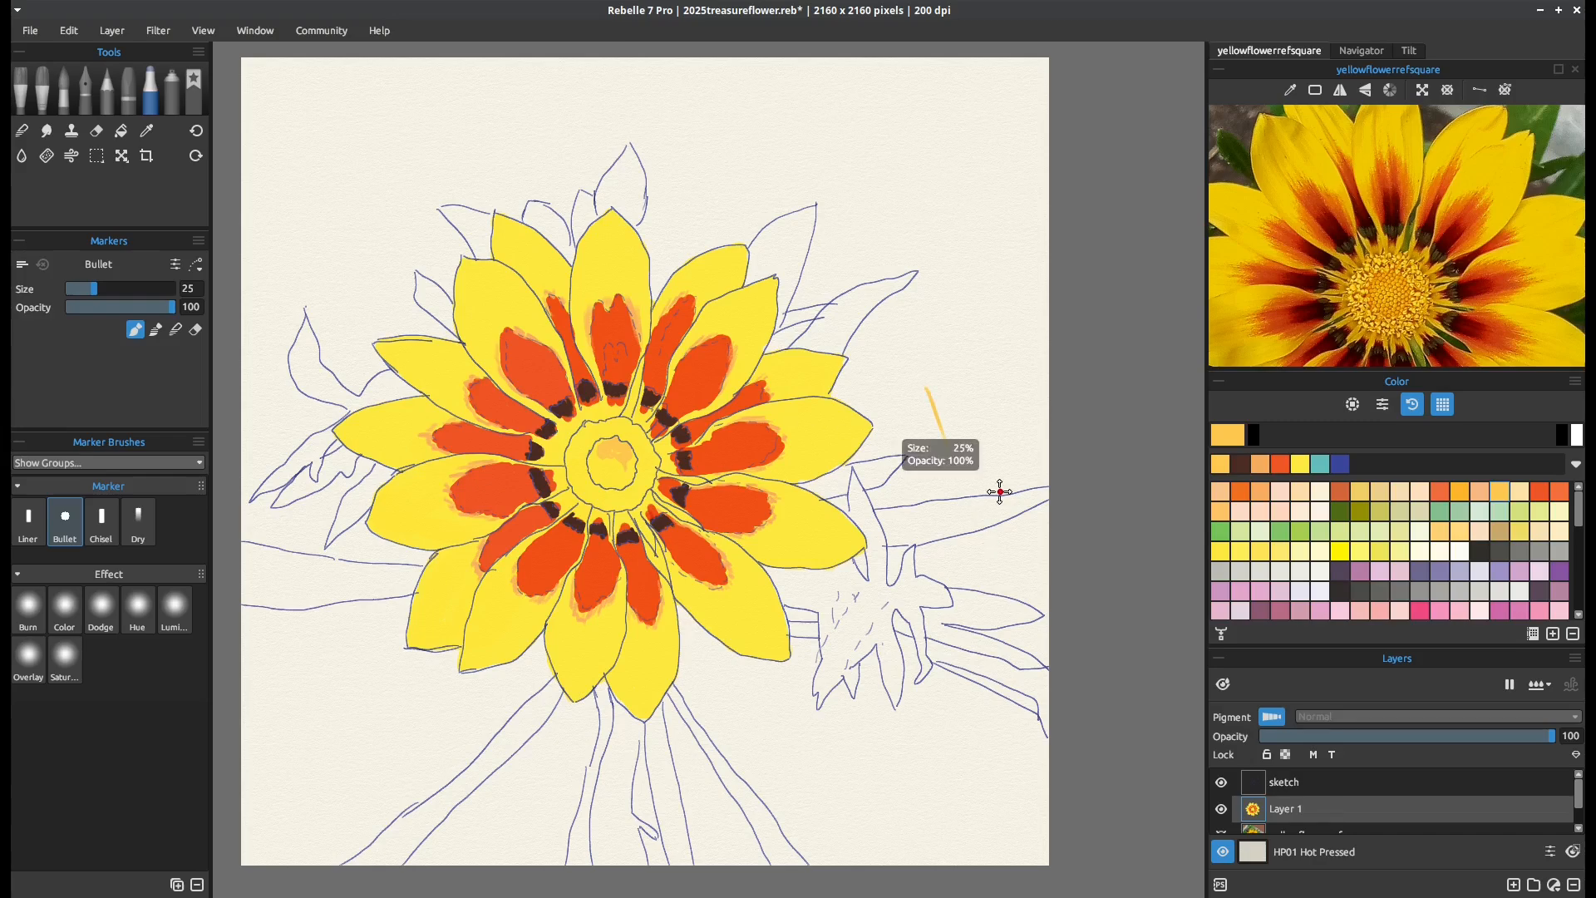
pyautogui.hotkey('ctrl', 'z')
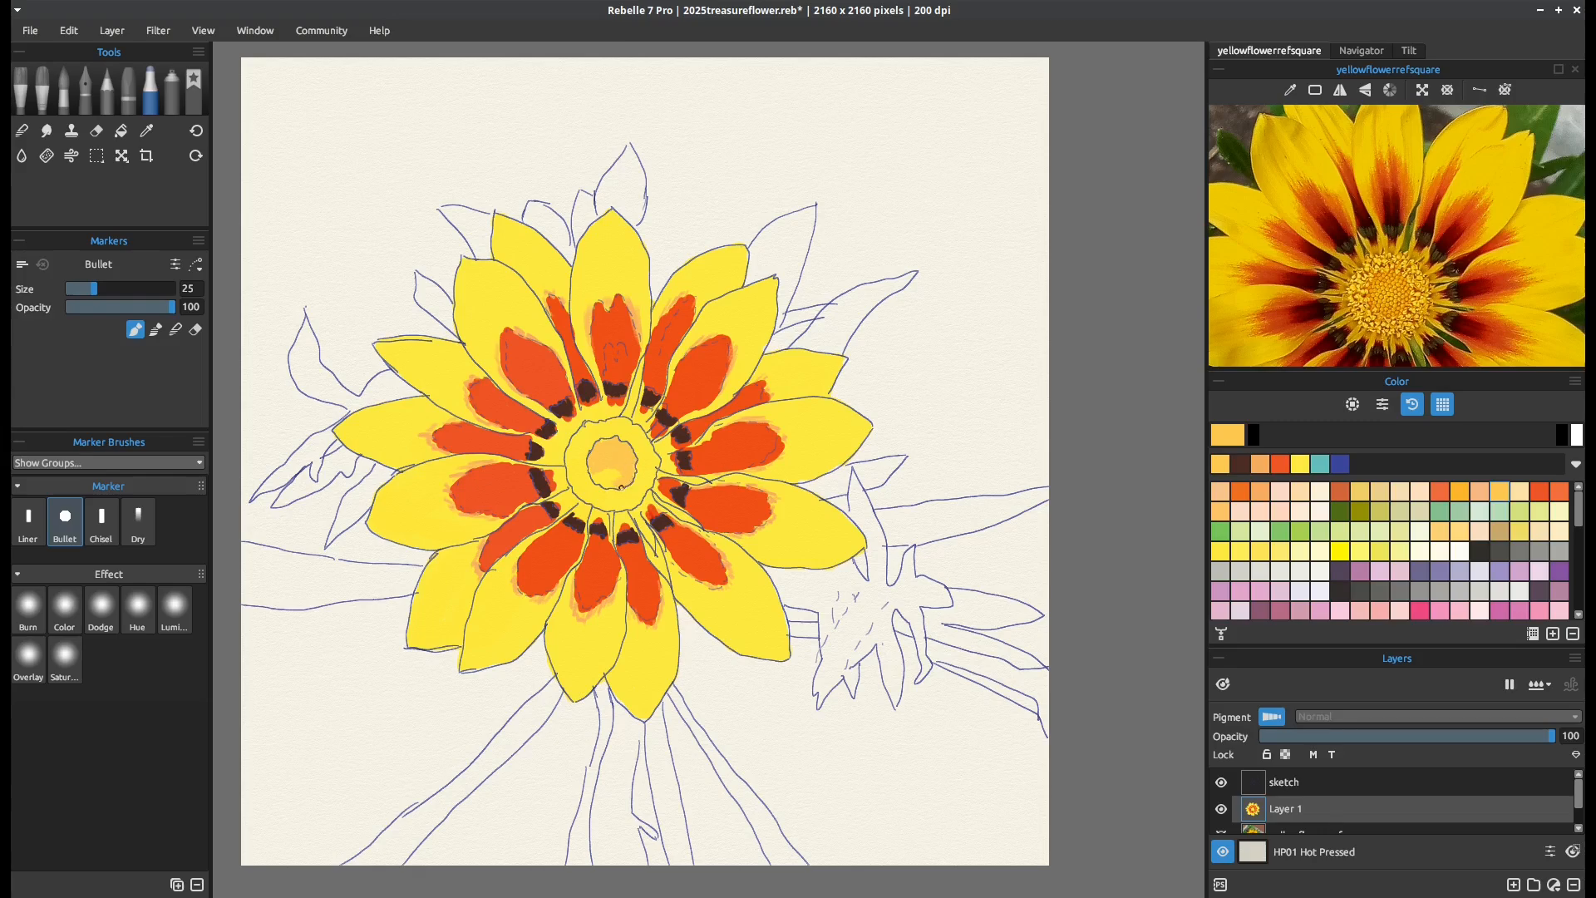
pyautogui.moveTo(621, 488); pyautogui.dragTo(590, 473)
pyautogui.moveTo(1579, 518); pyautogui.dragTo(1580, 570)
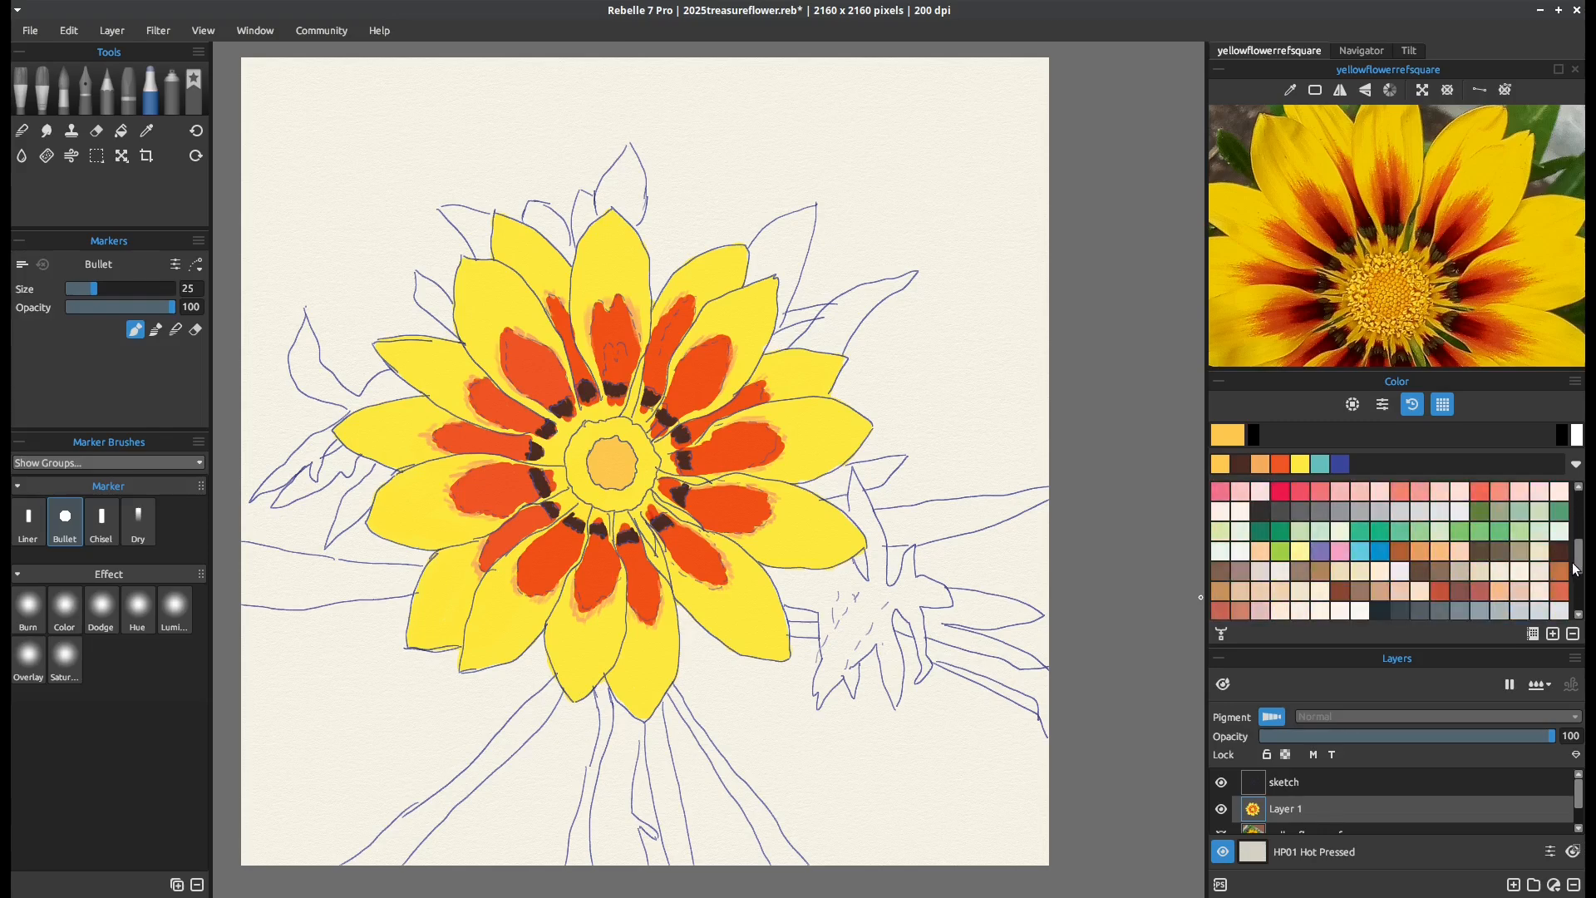
pyautogui.click(1321, 572)
pyautogui.moveTo(1584, 567); pyautogui.dragTo(1580, 511)
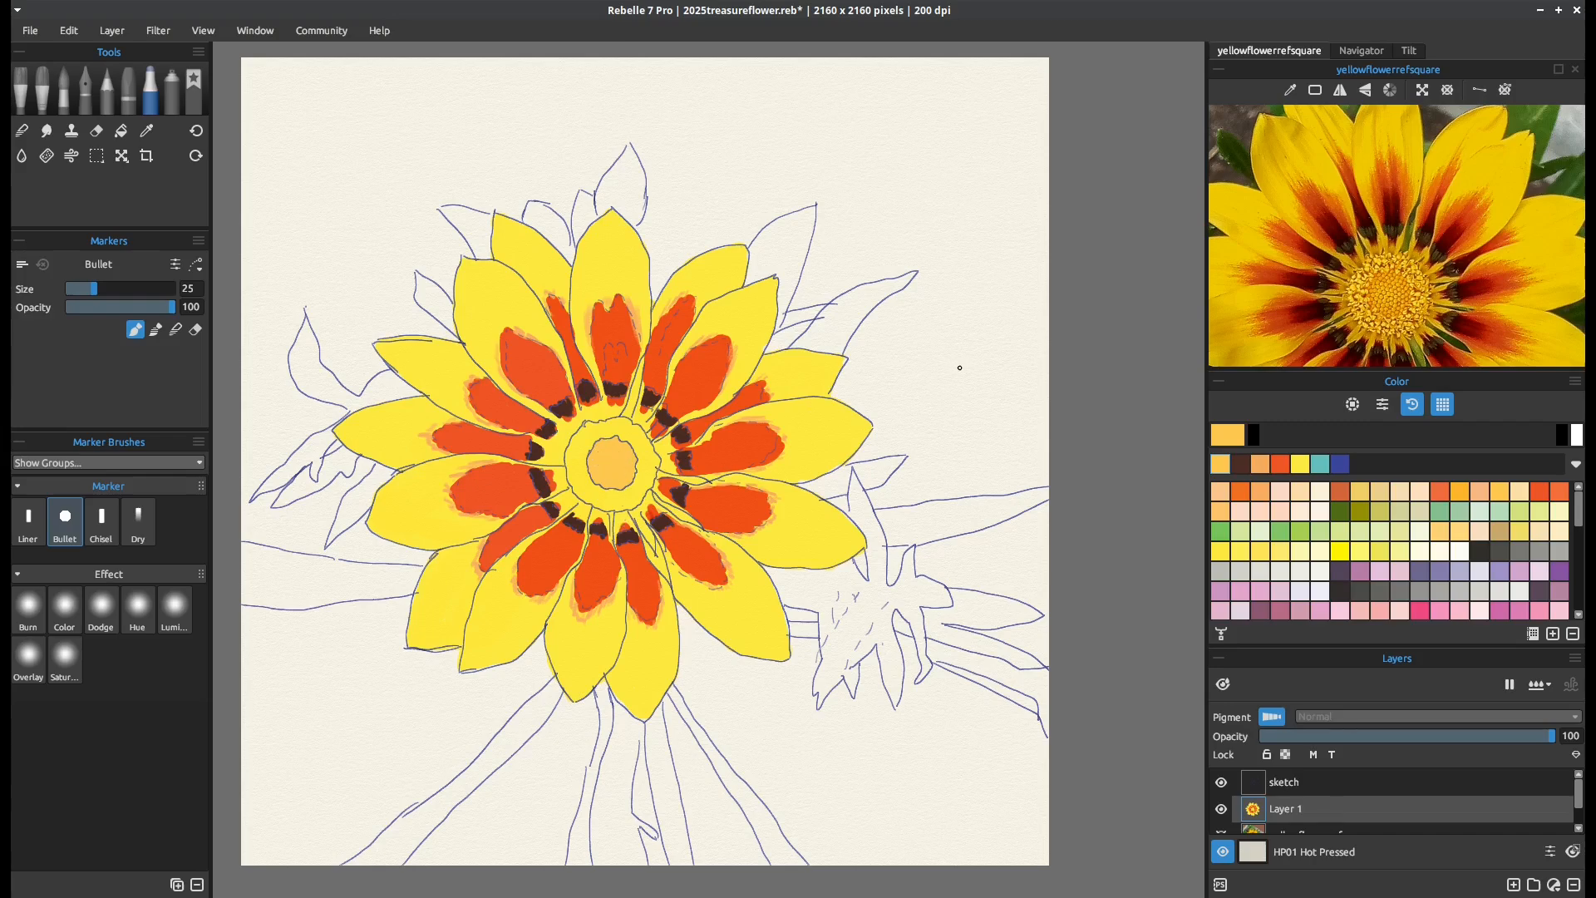
# Test the Bullet marker at size 43 and the Liner marker at size 14 on the blank paper beside the flower
pyautogui.moveTo(952, 360); pyautogui.dragTo(957, 416)
pyautogui.moveTo(93, 288); pyautogui.dragTo(112, 286)
pyautogui.moveTo(977, 366); pyautogui.dragTo(985, 428)
pyautogui.moveTo(986, 366); pyautogui.dragTo(990, 428)
pyautogui.moveTo(989, 367)
pyautogui.mouseDown()
pyautogui.moveTo(999, 458)
pyautogui.moveTo(977, 387)
pyautogui.moveTo(979, 449)
pyautogui.mouseUp()
pyautogui.click(29, 522)
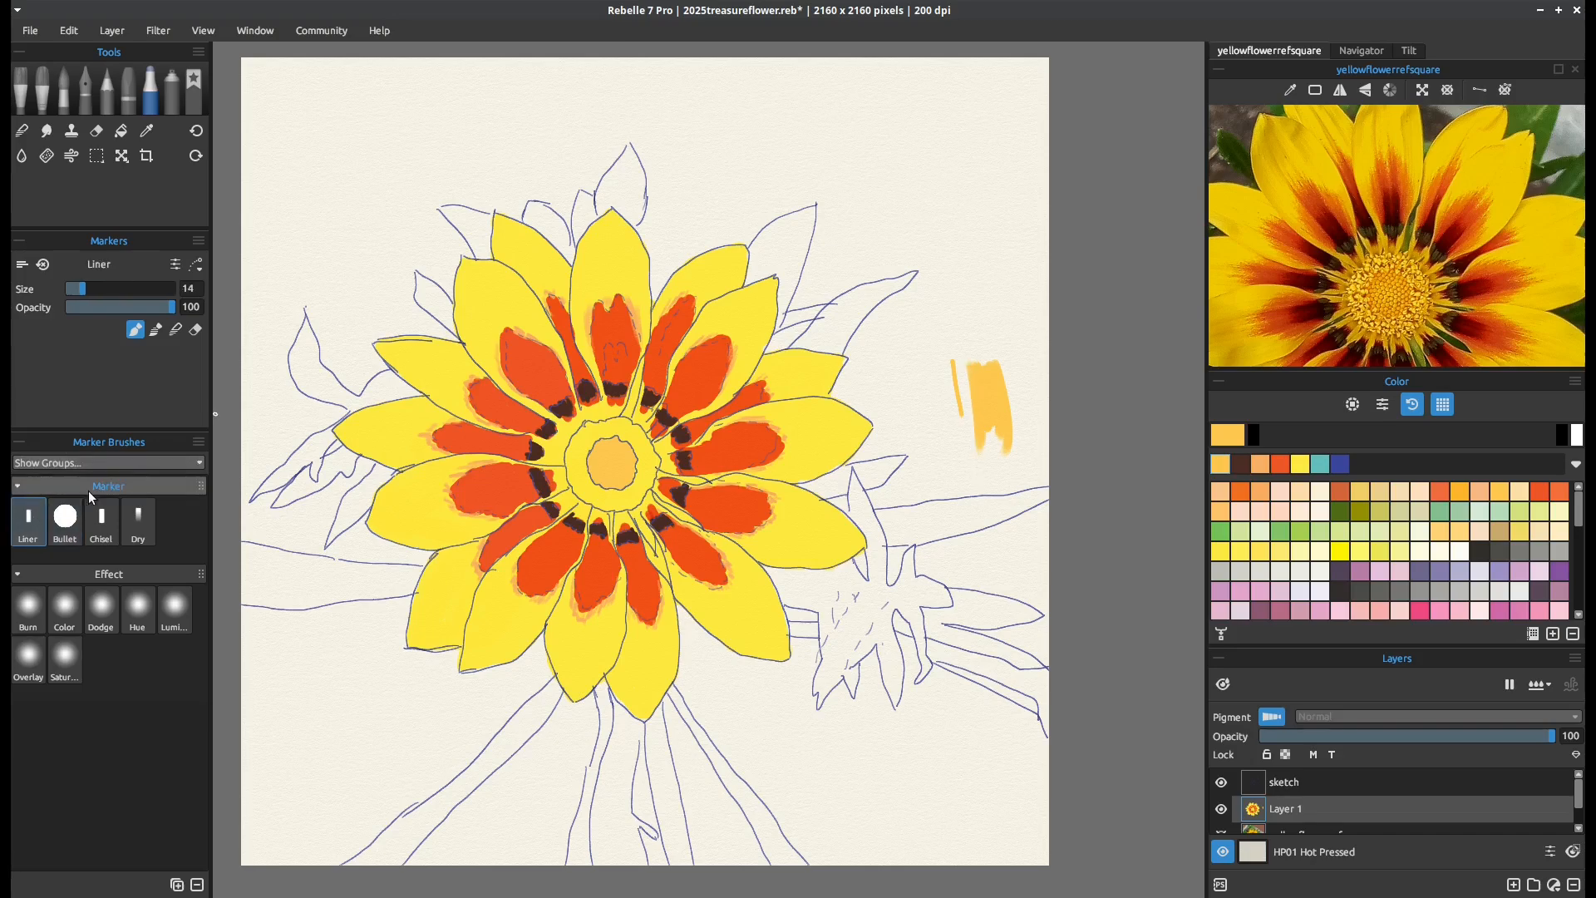
pyautogui.moveTo(961, 252)
pyautogui.mouseDown()
pyautogui.moveTo(978, 321)
pyautogui.moveTo(962, 250)
pyautogui.moveTo(952, 327)
pyautogui.moveTo(951, 259)
pyautogui.moveTo(972, 353)
pyautogui.mouseUp()
pyautogui.moveTo(978, 296); pyautogui.dragTo(979, 353)
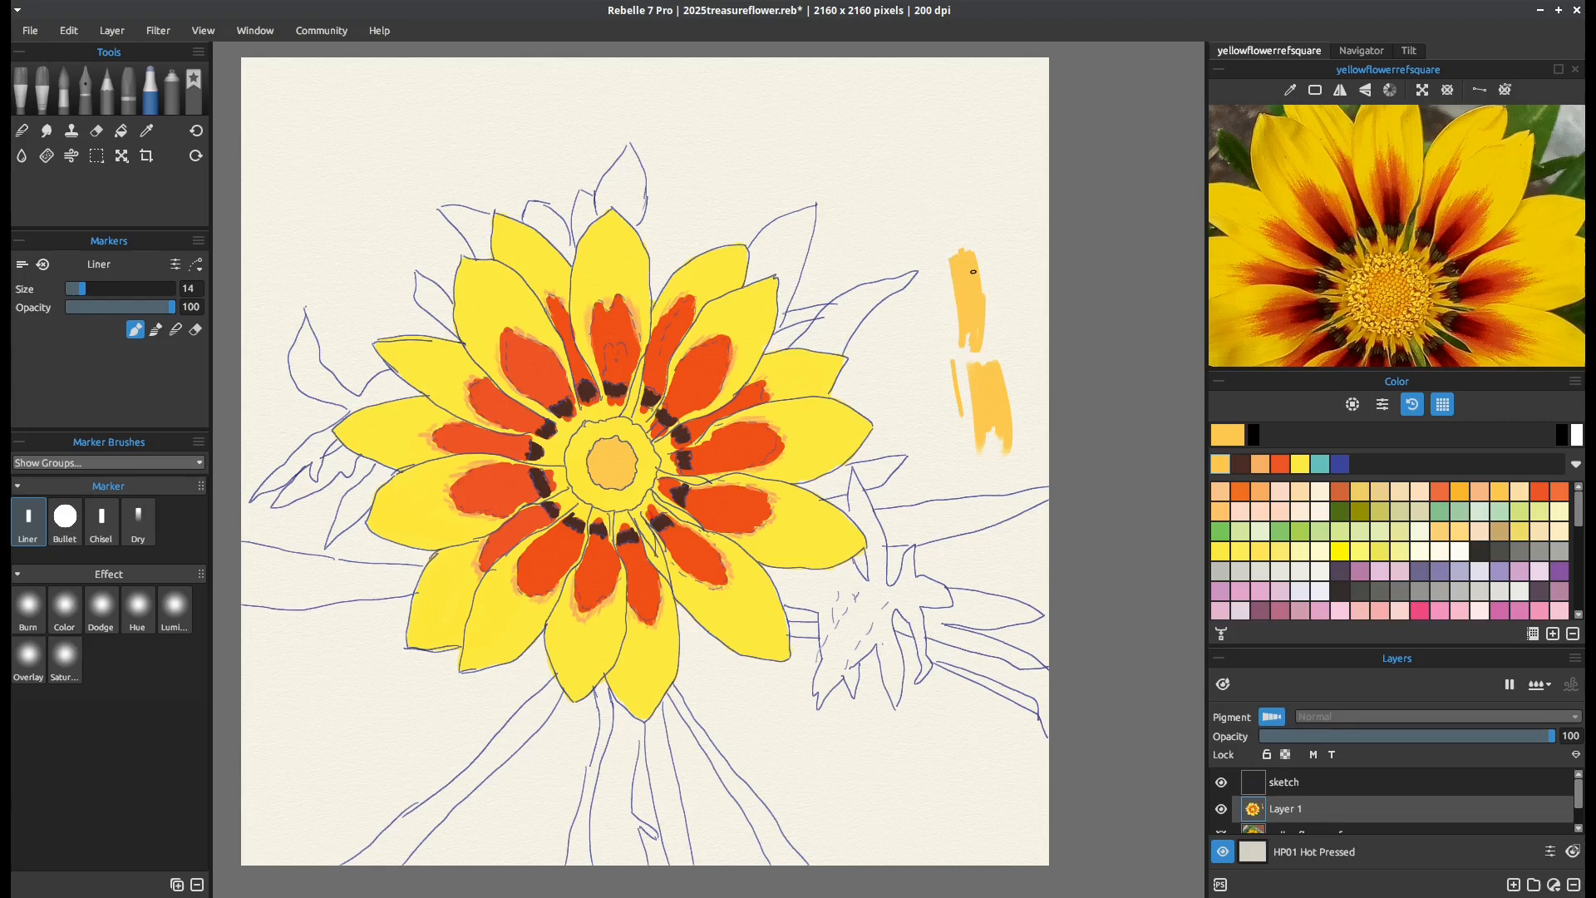
pyautogui.moveTo(987, 261); pyautogui.dragTo(981, 366)
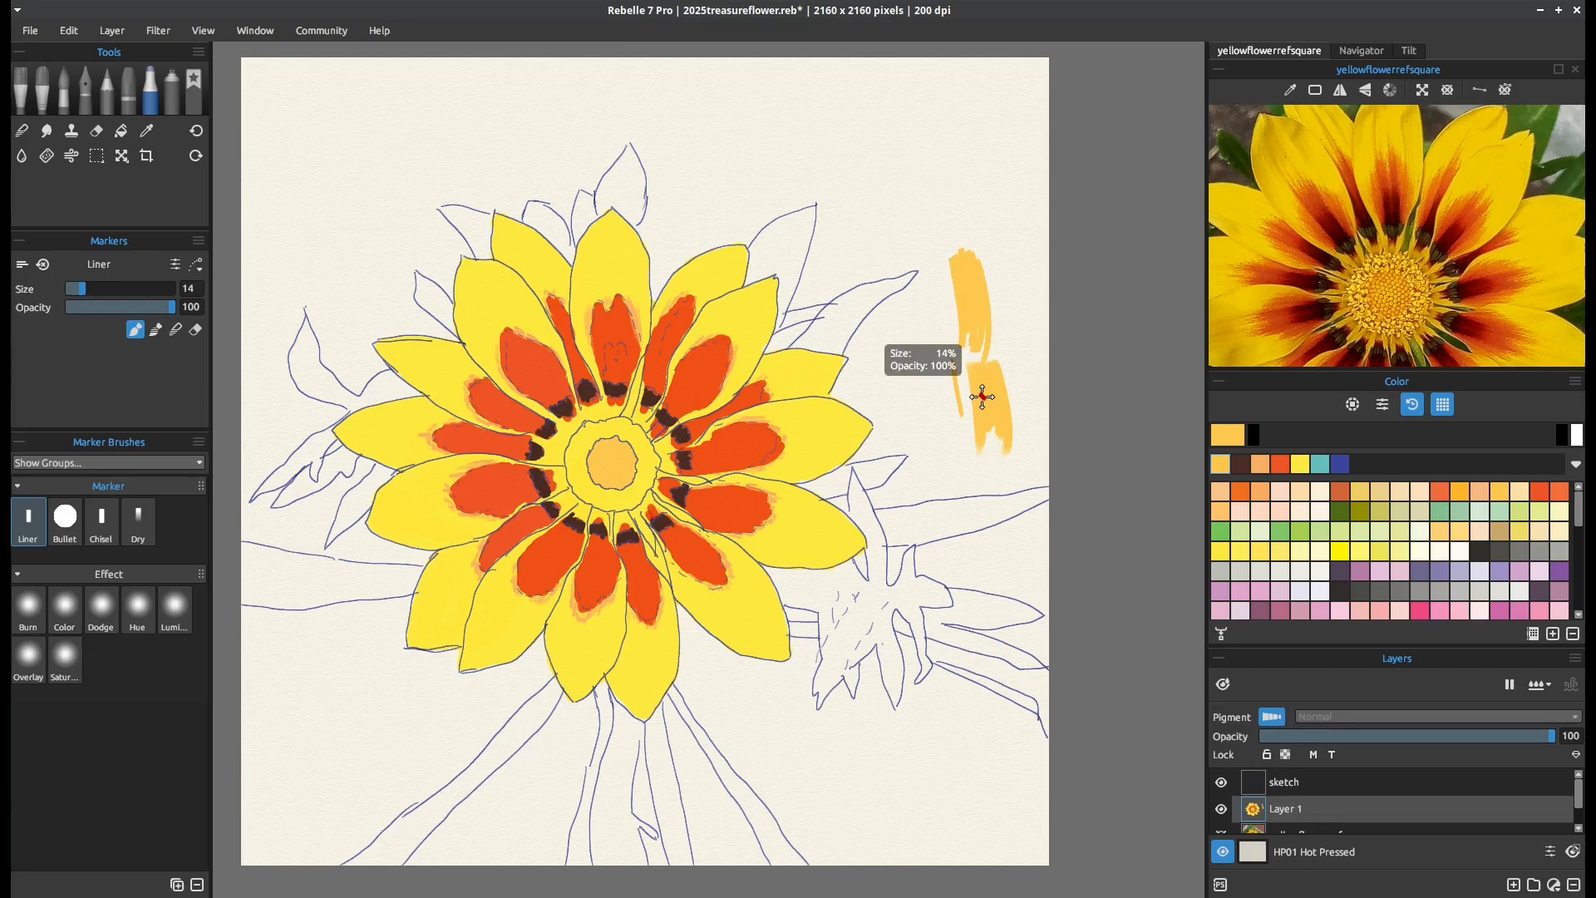
# Undo all the test strokes on the blank paper beside the flower
pyautogui.hotkey('ctrl', 'z')
pyautogui.hotkey('ctrl', 'z')
pyautogui.hotkey('ctrl', 'z')
pyautogui.hotkey('ctrl', 'z')
pyautogui.hotkey('ctrl', 'z')
pyautogui.hotkey('ctrl', 'z')
pyautogui.hotkey('ctrl', 'z')
pyautogui.hotkey('ctrl', 'z')
pyautogui.hotkey('ctrl', 'z')
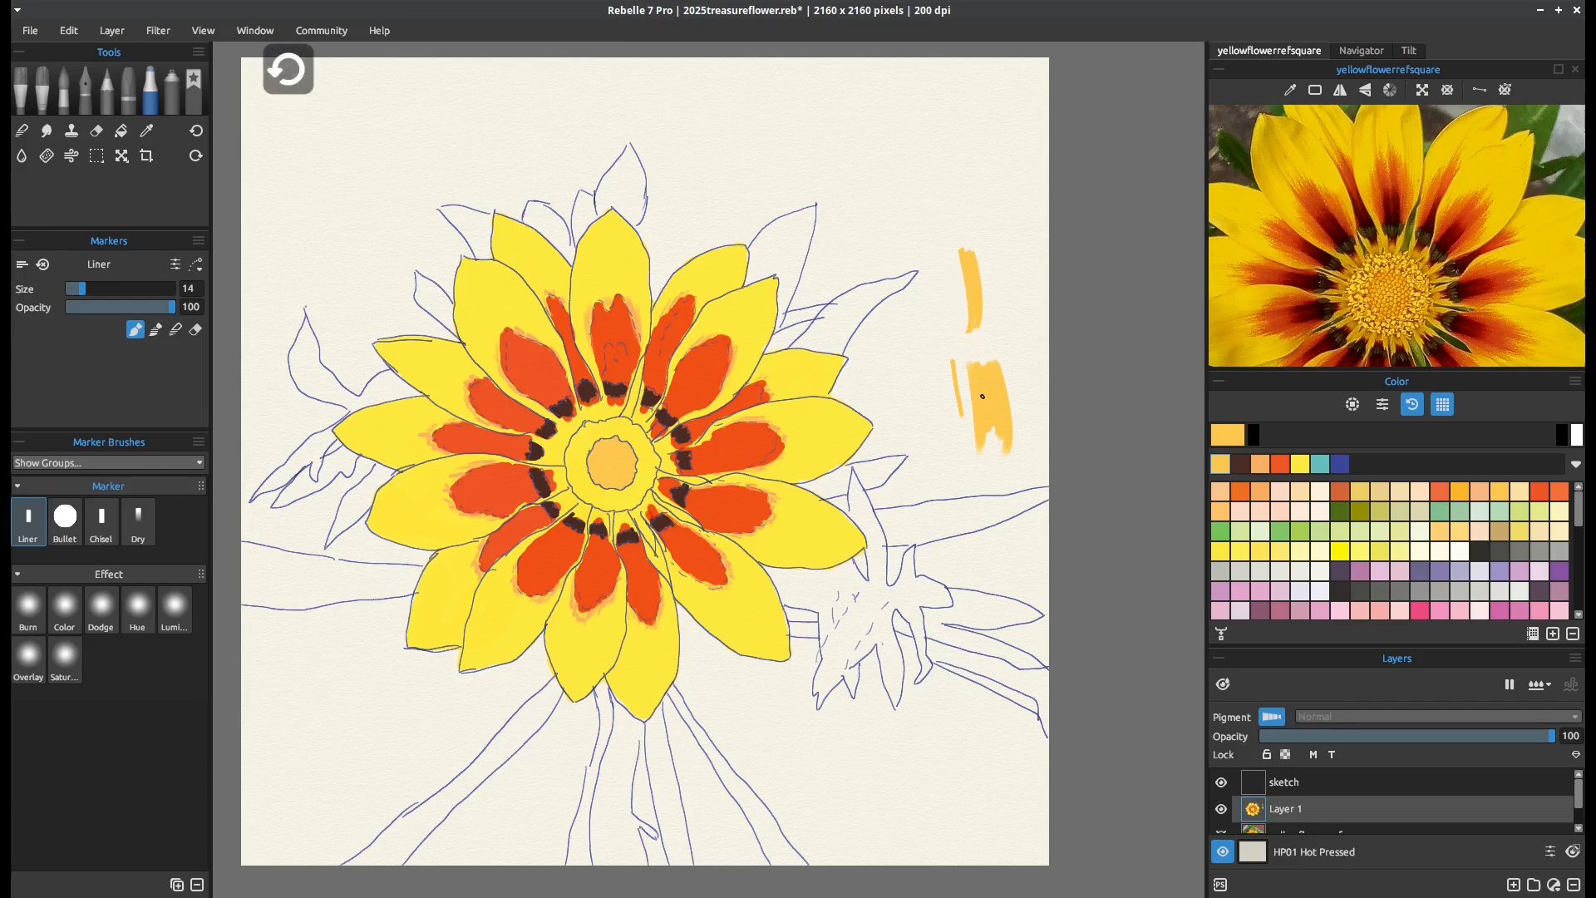
pyautogui.hotkey('ctrl', 'z')
pyautogui.hotkey('ctrl', 'z')
pyautogui.hotkey('ctrl', 'z')
pyautogui.hotkey('ctrl', 'z')
pyautogui.hotkey('ctrl', 'z')
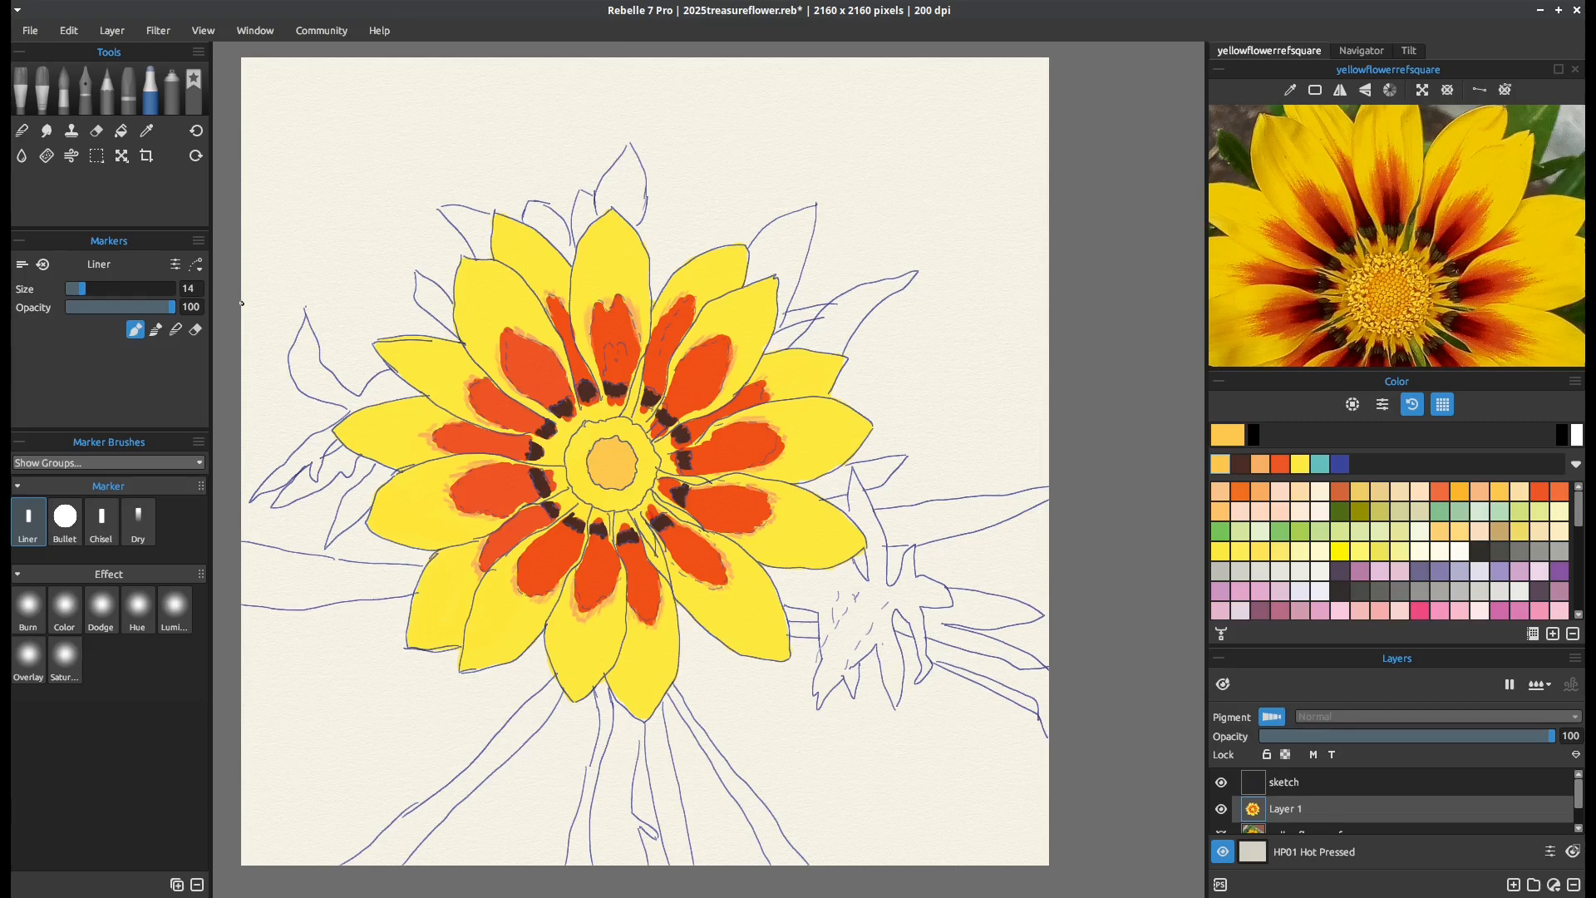
# Reset the Liner and Bullet markers to their preset settings in the Brush Creator and close it
pyautogui.click(174, 264)
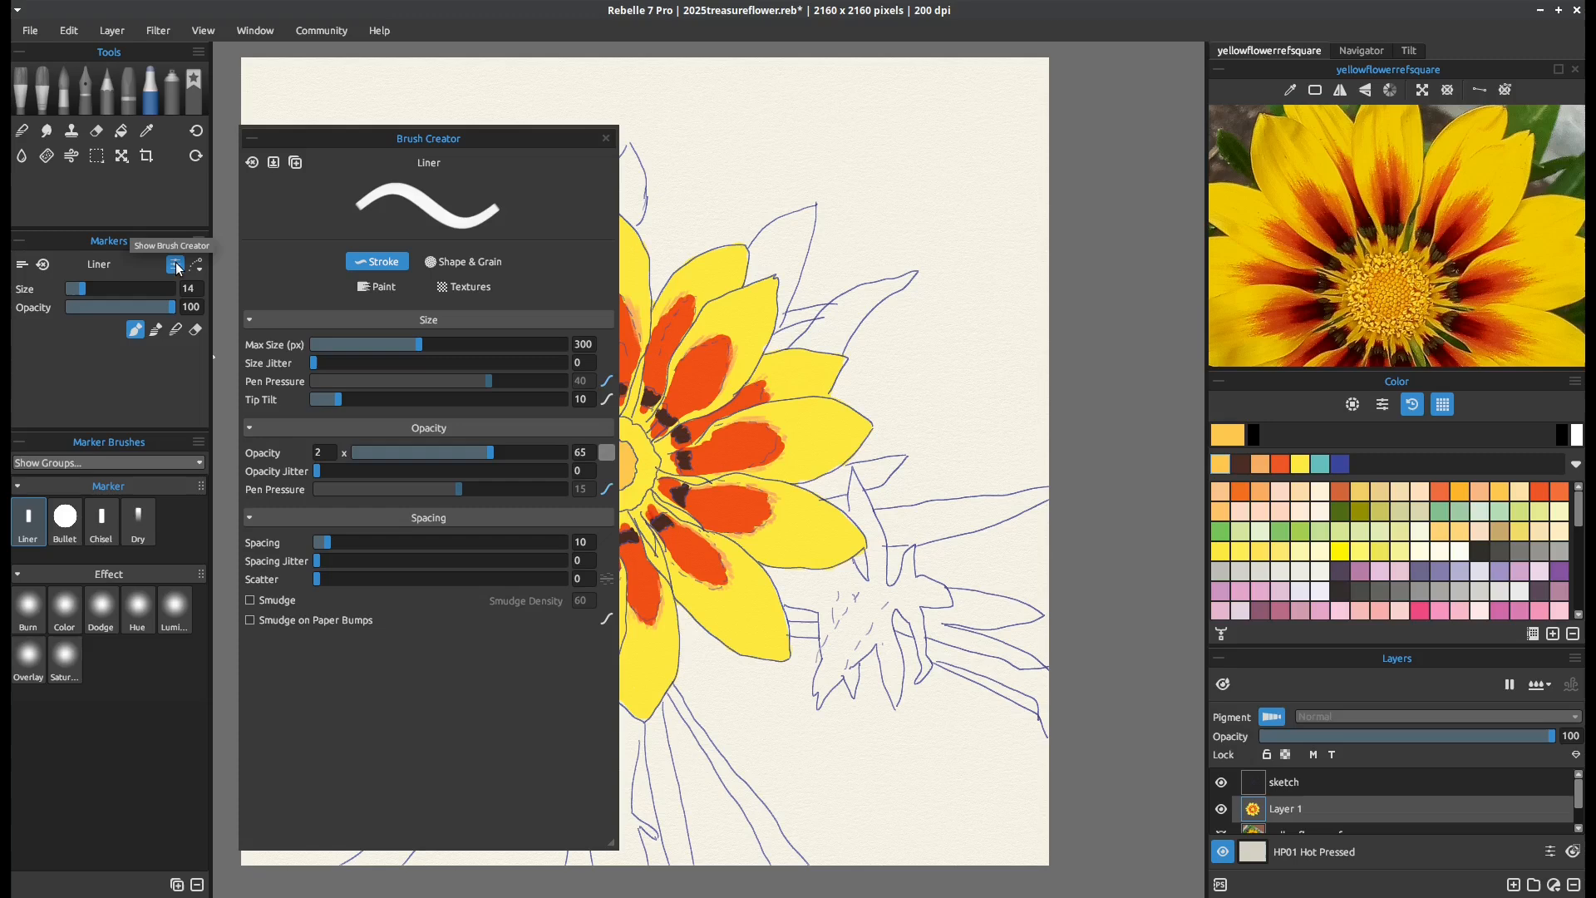
pyautogui.click(253, 163)
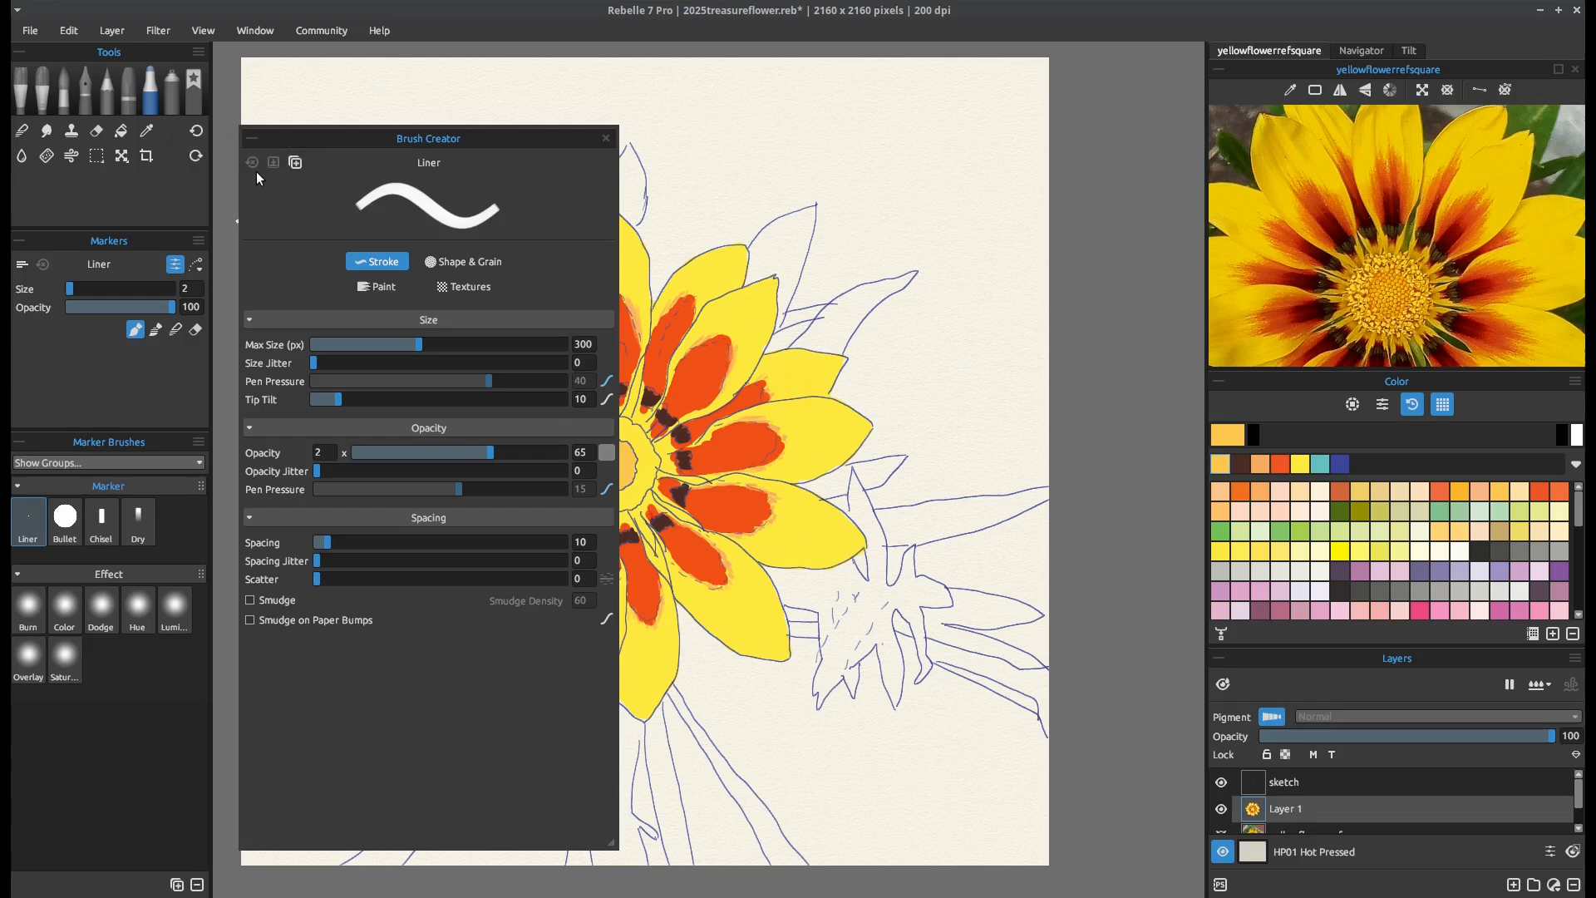
pyautogui.click(71, 526)
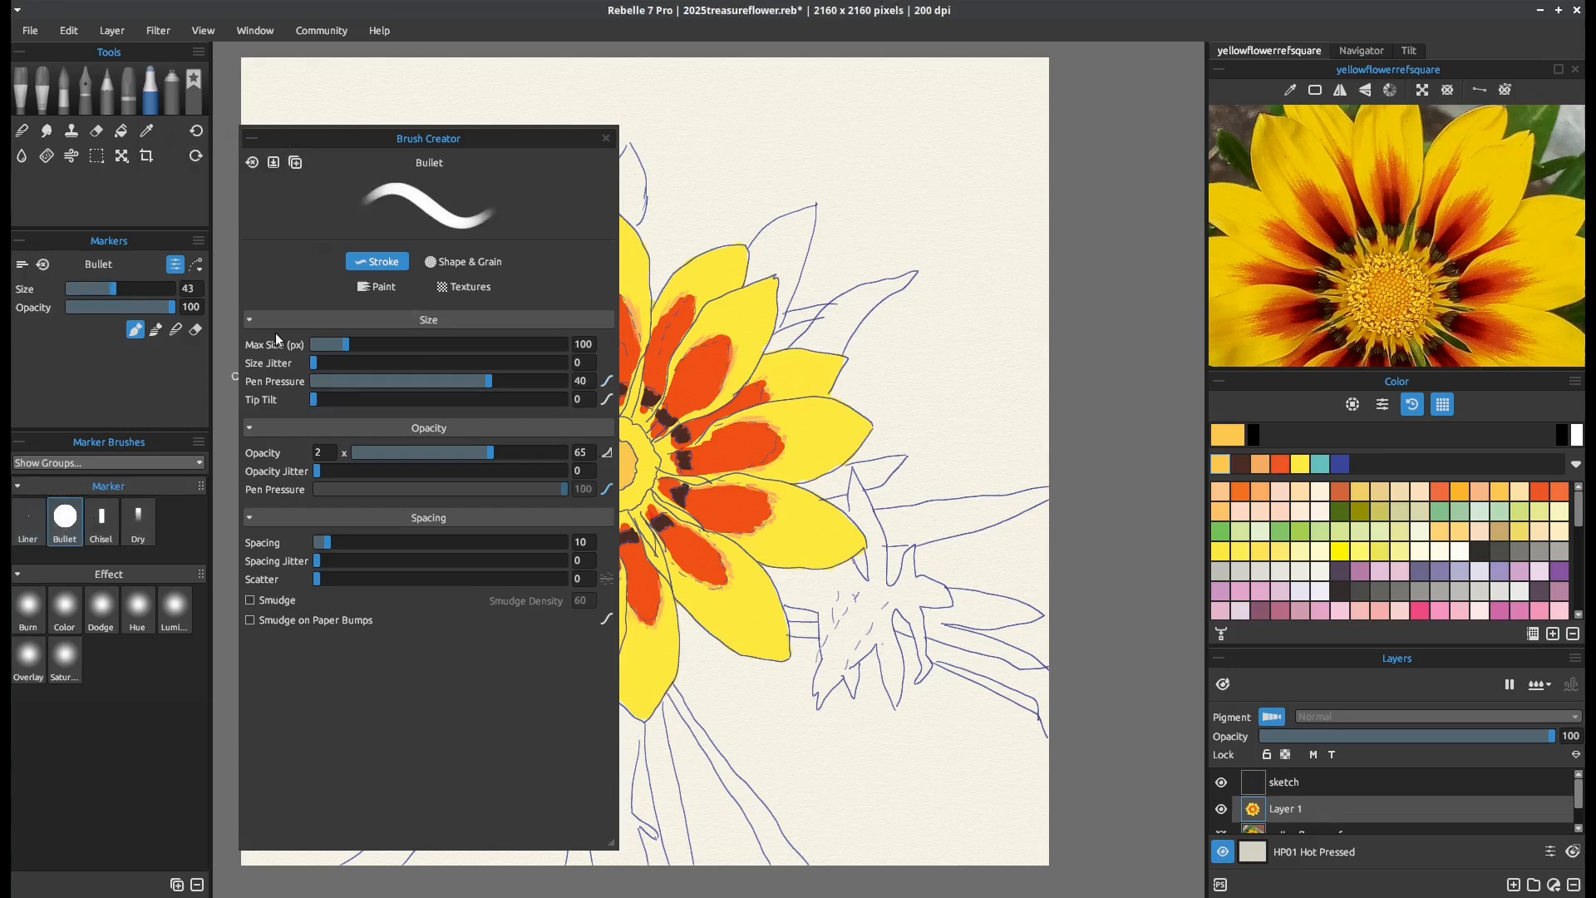
pyautogui.click(253, 162)
pyautogui.click(604, 139)
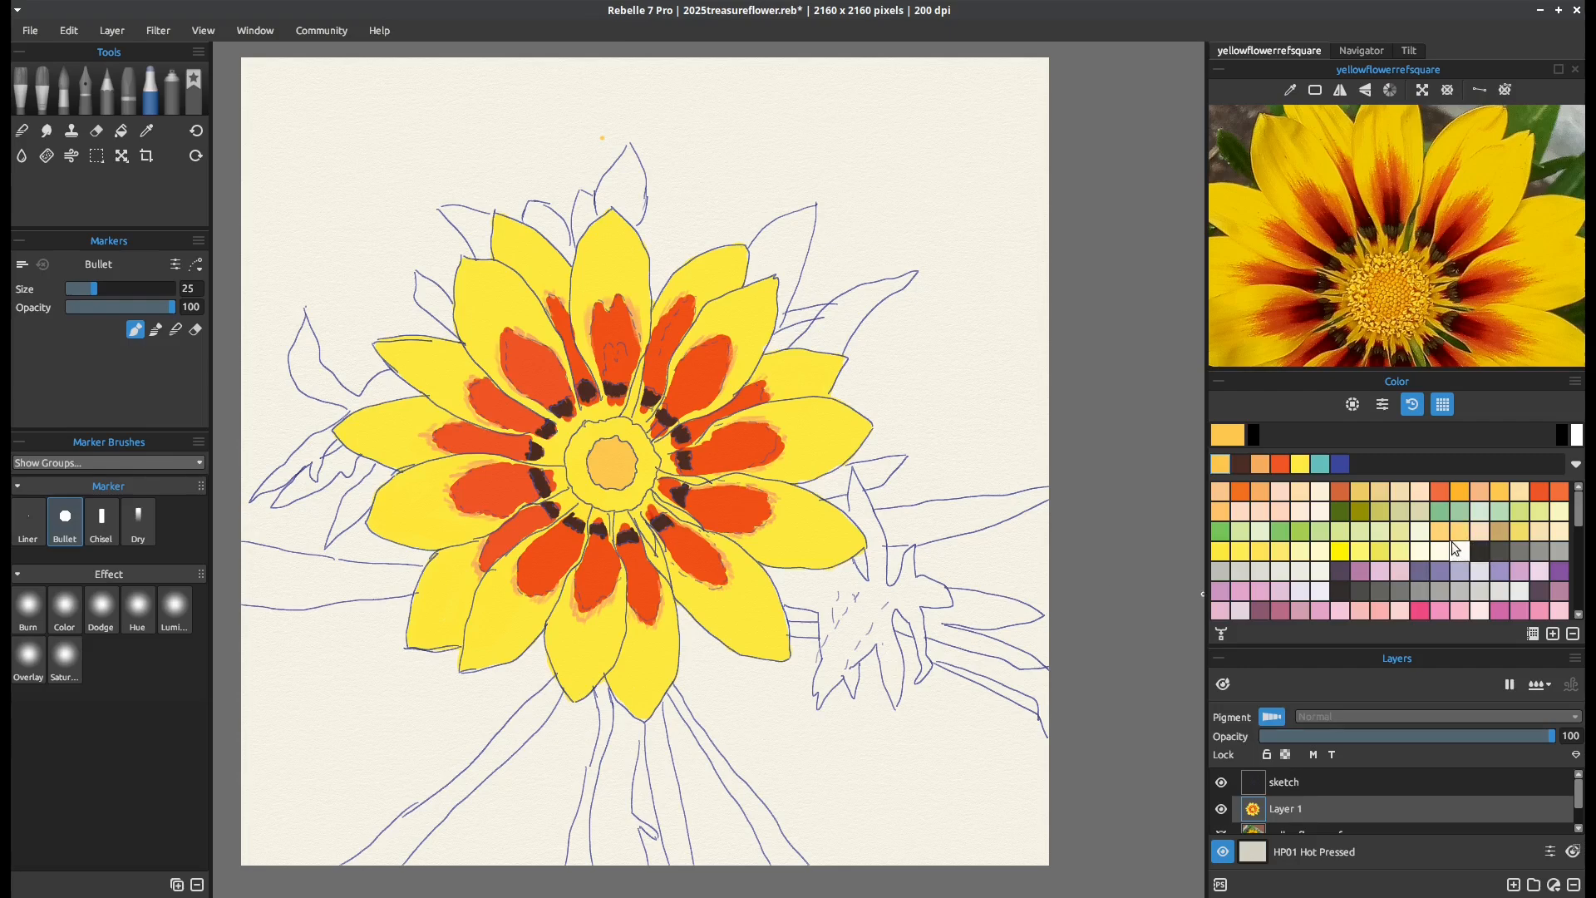
# Shade the rim of the flower centre's inner disc in orange with the Bullet marker at opacity 52
pyautogui.click(1241, 491)
pyautogui.moveTo(165, 317); pyautogui.dragTo(155, 311)
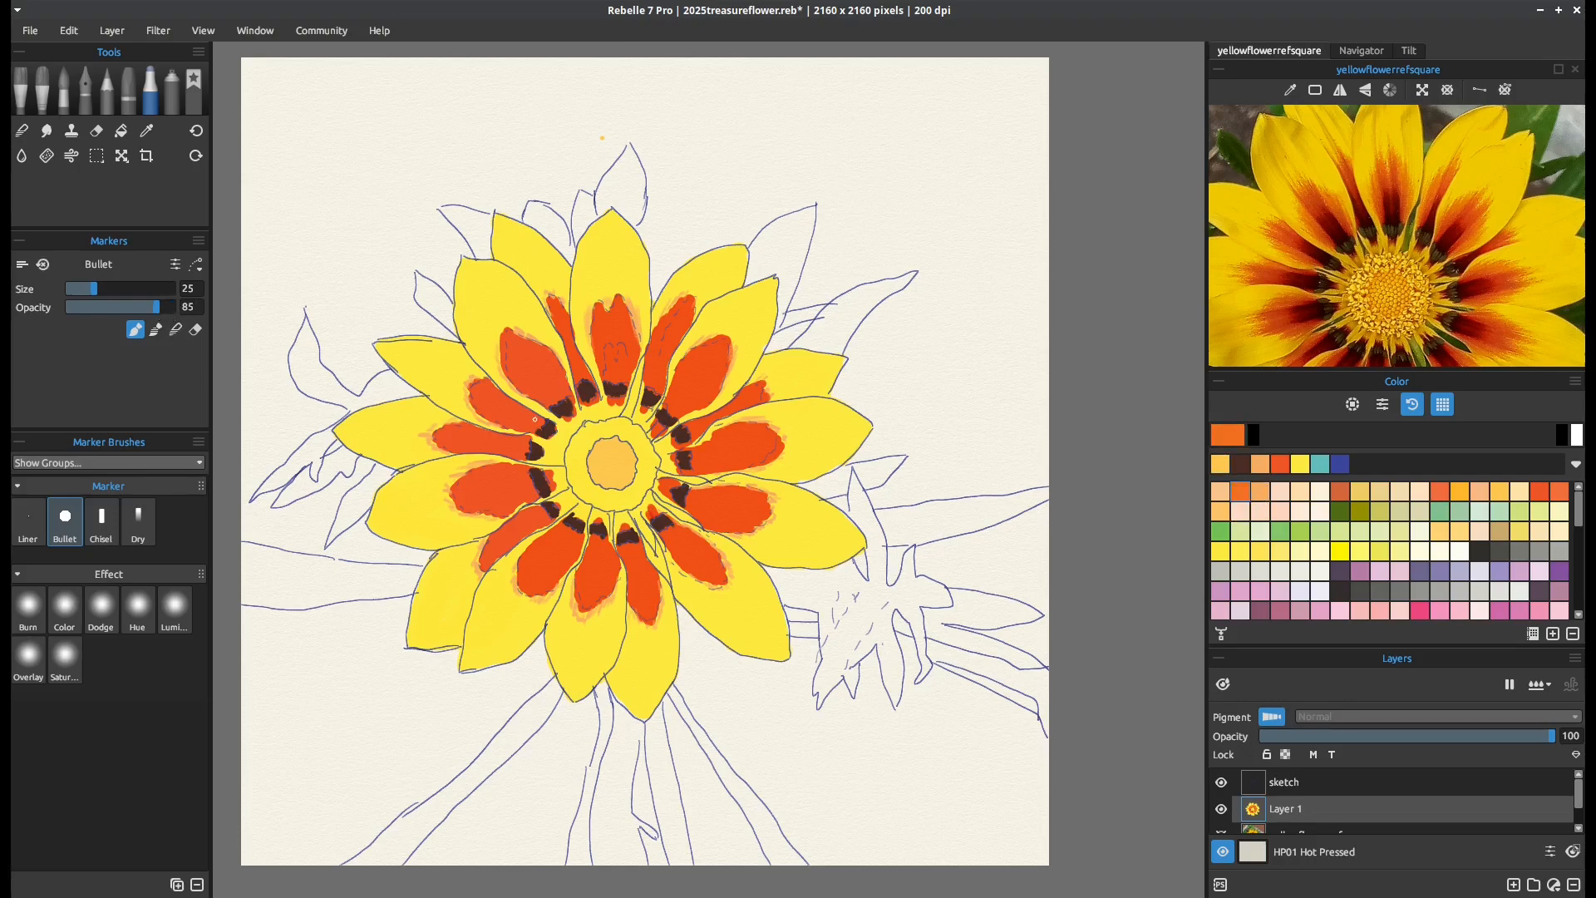
pyautogui.click(601, 441)
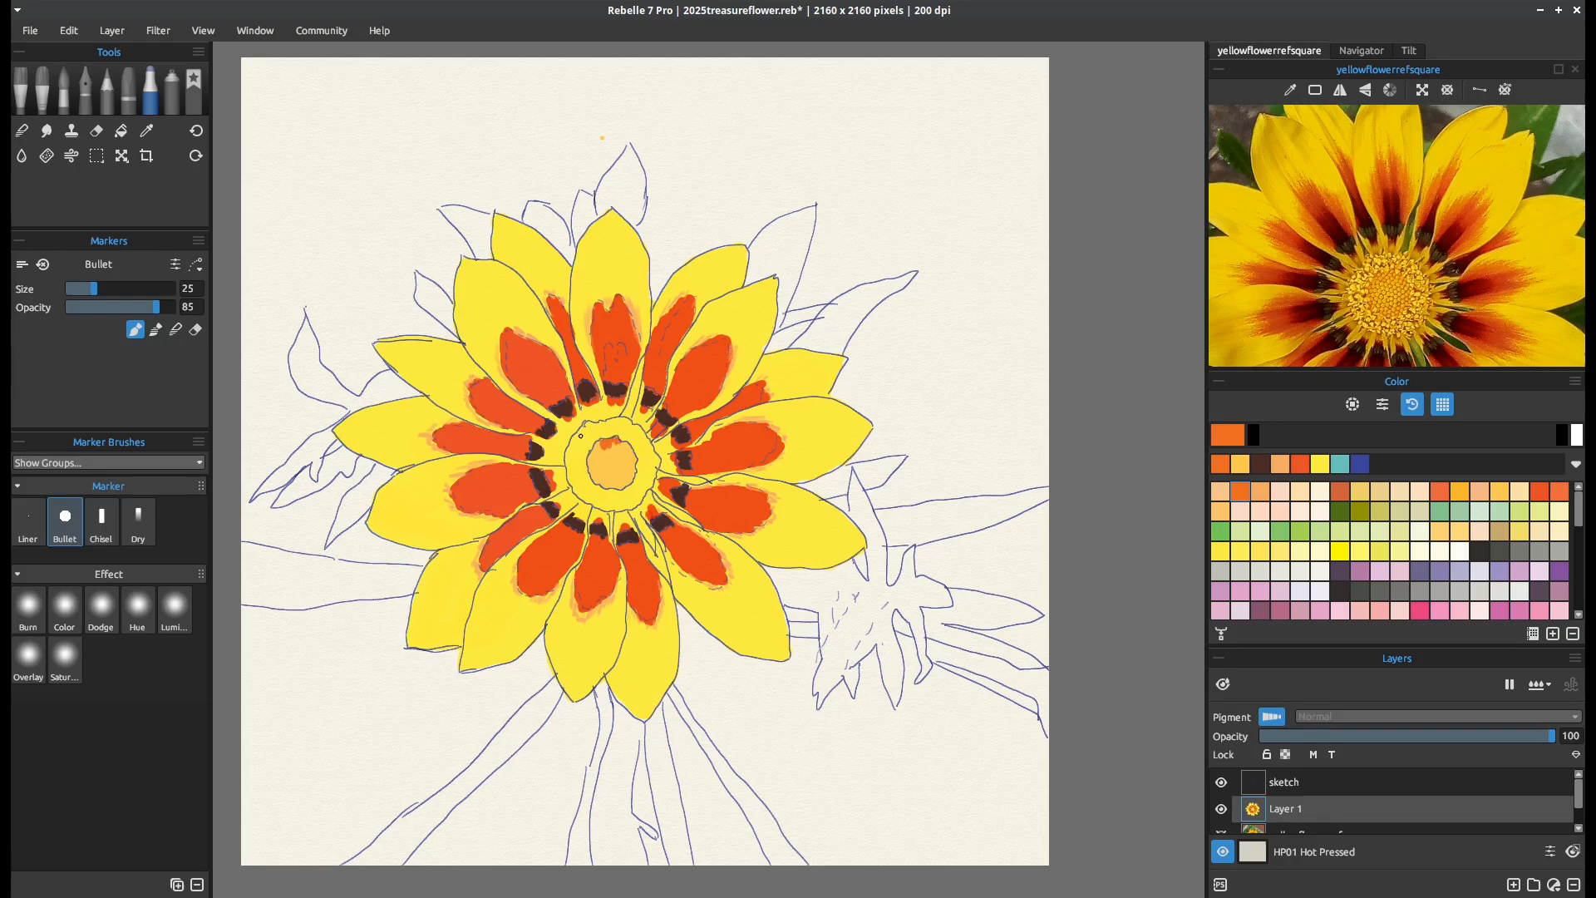
pyautogui.hotkey('ctrl', 'z')
pyautogui.moveTo(148, 310); pyautogui.dragTo(176, 308)
pyautogui.moveTo(608, 454); pyautogui.dragTo(614, 443)
pyautogui.hotkey('ctrl', 'z')
pyautogui.moveTo(141, 307); pyautogui.dragTo(125, 305)
pyautogui.moveTo(614, 439)
pyautogui.mouseDown()
pyautogui.moveTo(631, 455)
pyautogui.moveTo(623, 482)
pyautogui.moveTo(593, 458)
pyautogui.mouseUp()
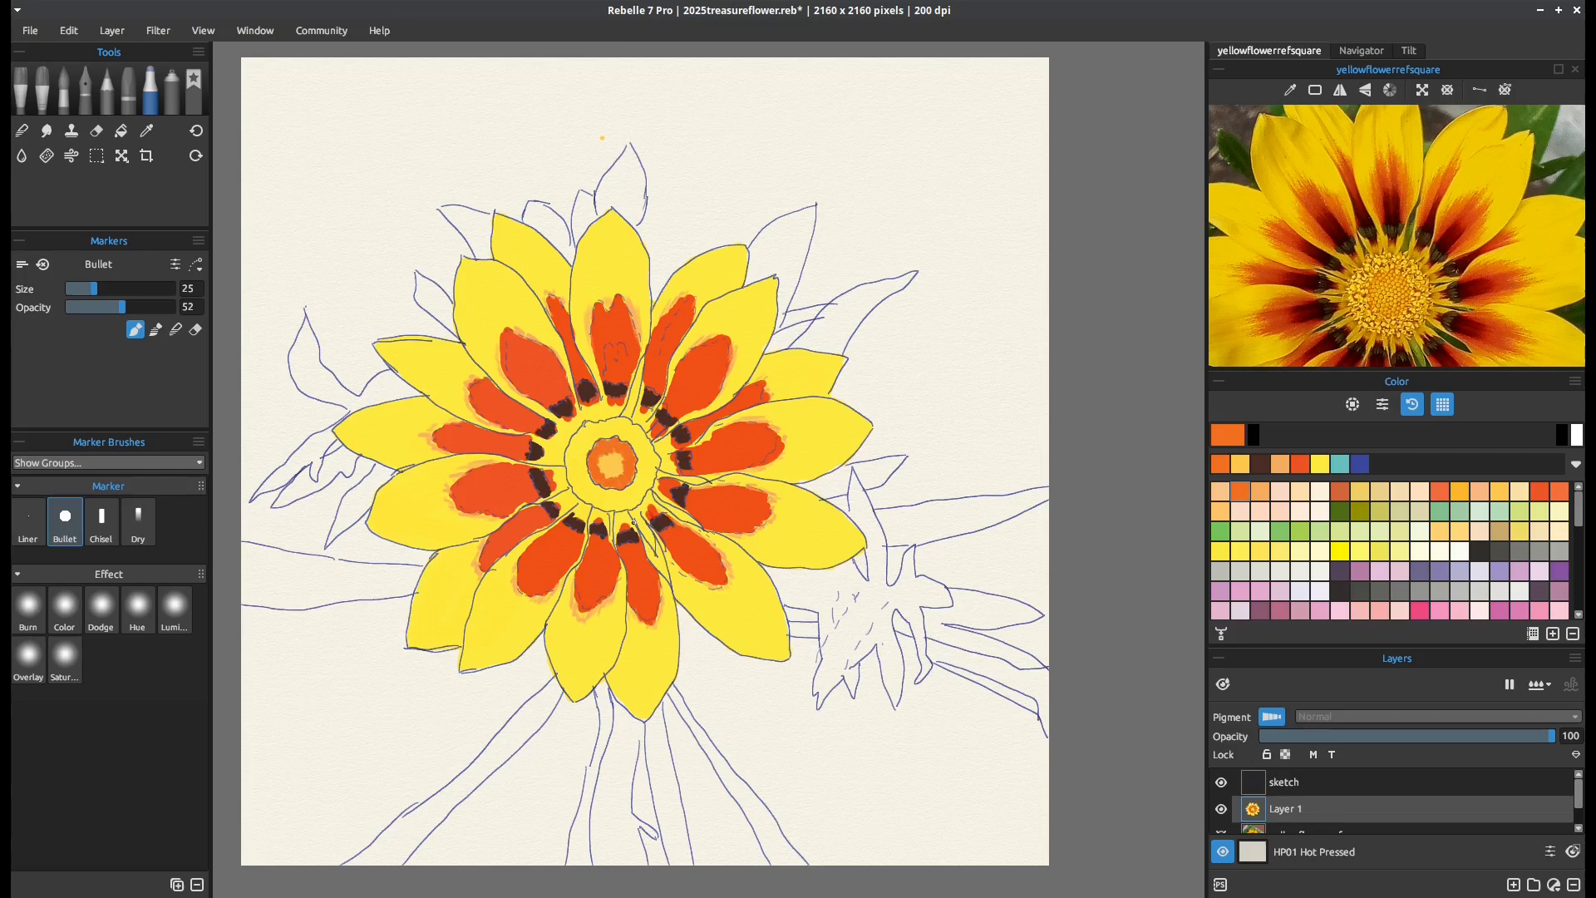
# Blend the orange rim into the yellow-orange middle of the inner disc with the Bullet marker at size 36
pyautogui.click(175, 330)
pyautogui.moveTo(98, 288); pyautogui.dragTo(106, 289)
pyautogui.moveTo(607, 461); pyautogui.dragTo(624, 462)
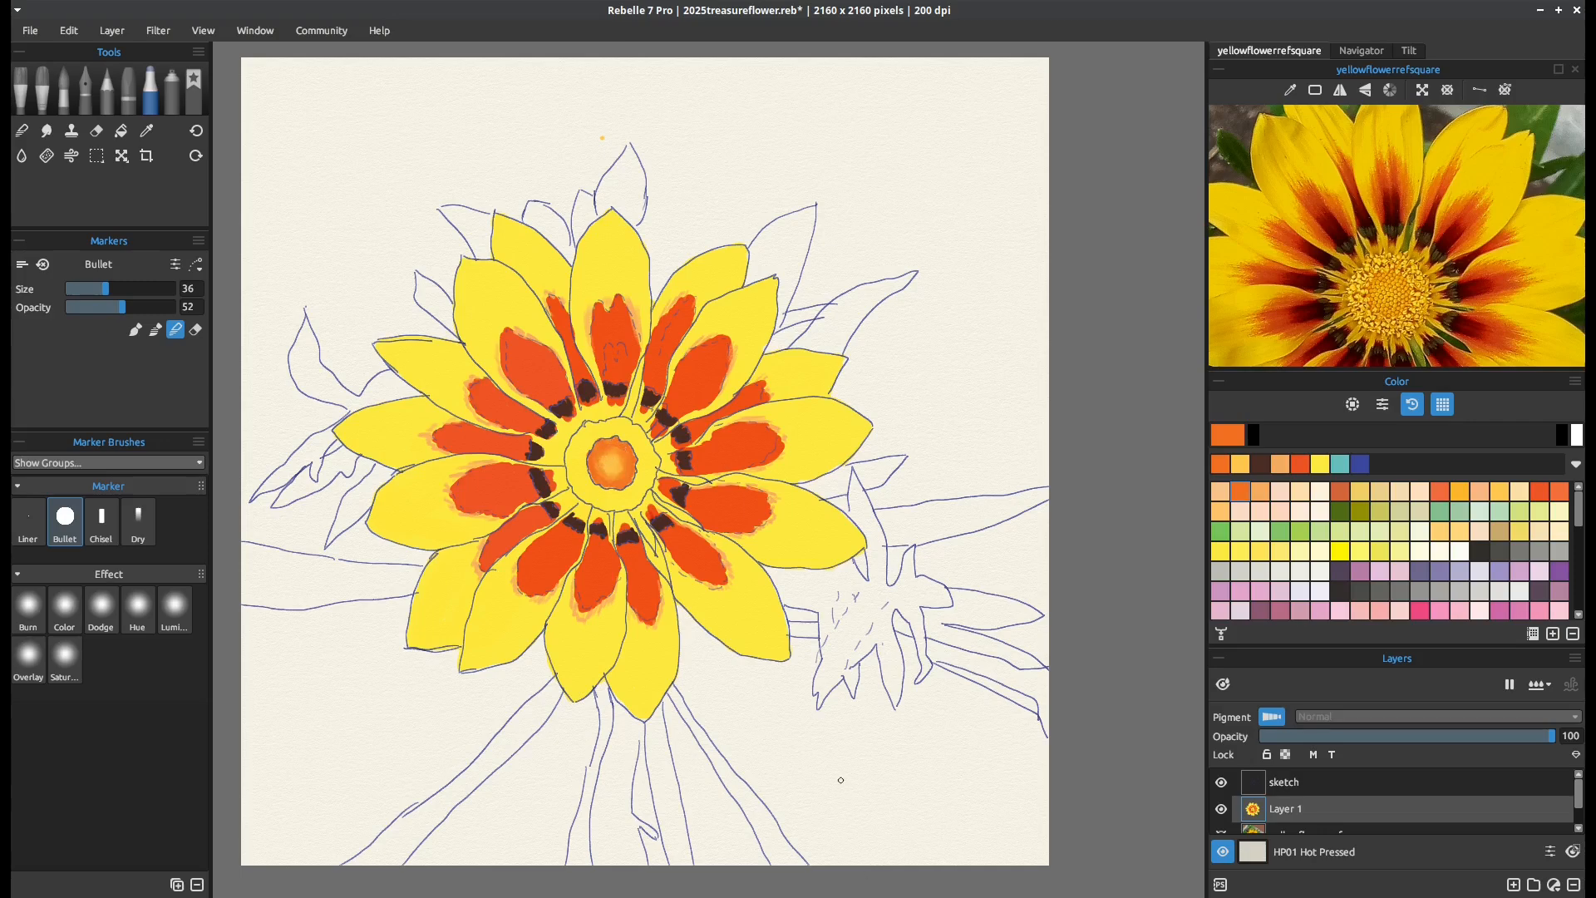
# Pick a reddish-brown swatch and stipple the inner disc with the Bullet marker in paint mode at size 3
pyautogui.moveTo(1576, 515); pyautogui.dragTo(1569, 566)
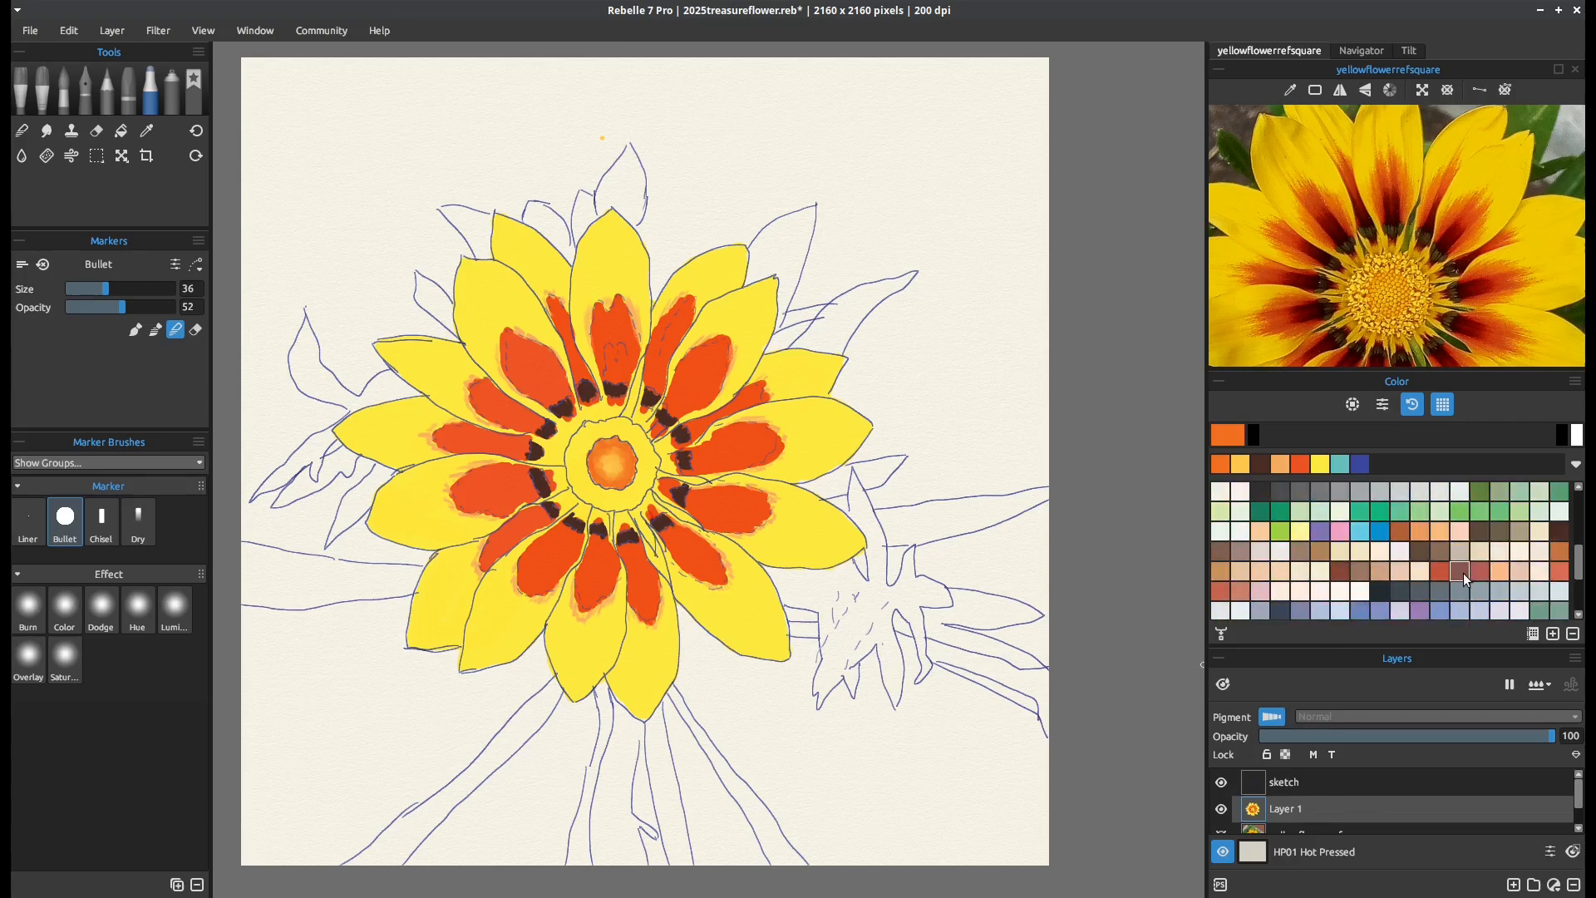
pyautogui.click(1394, 531)
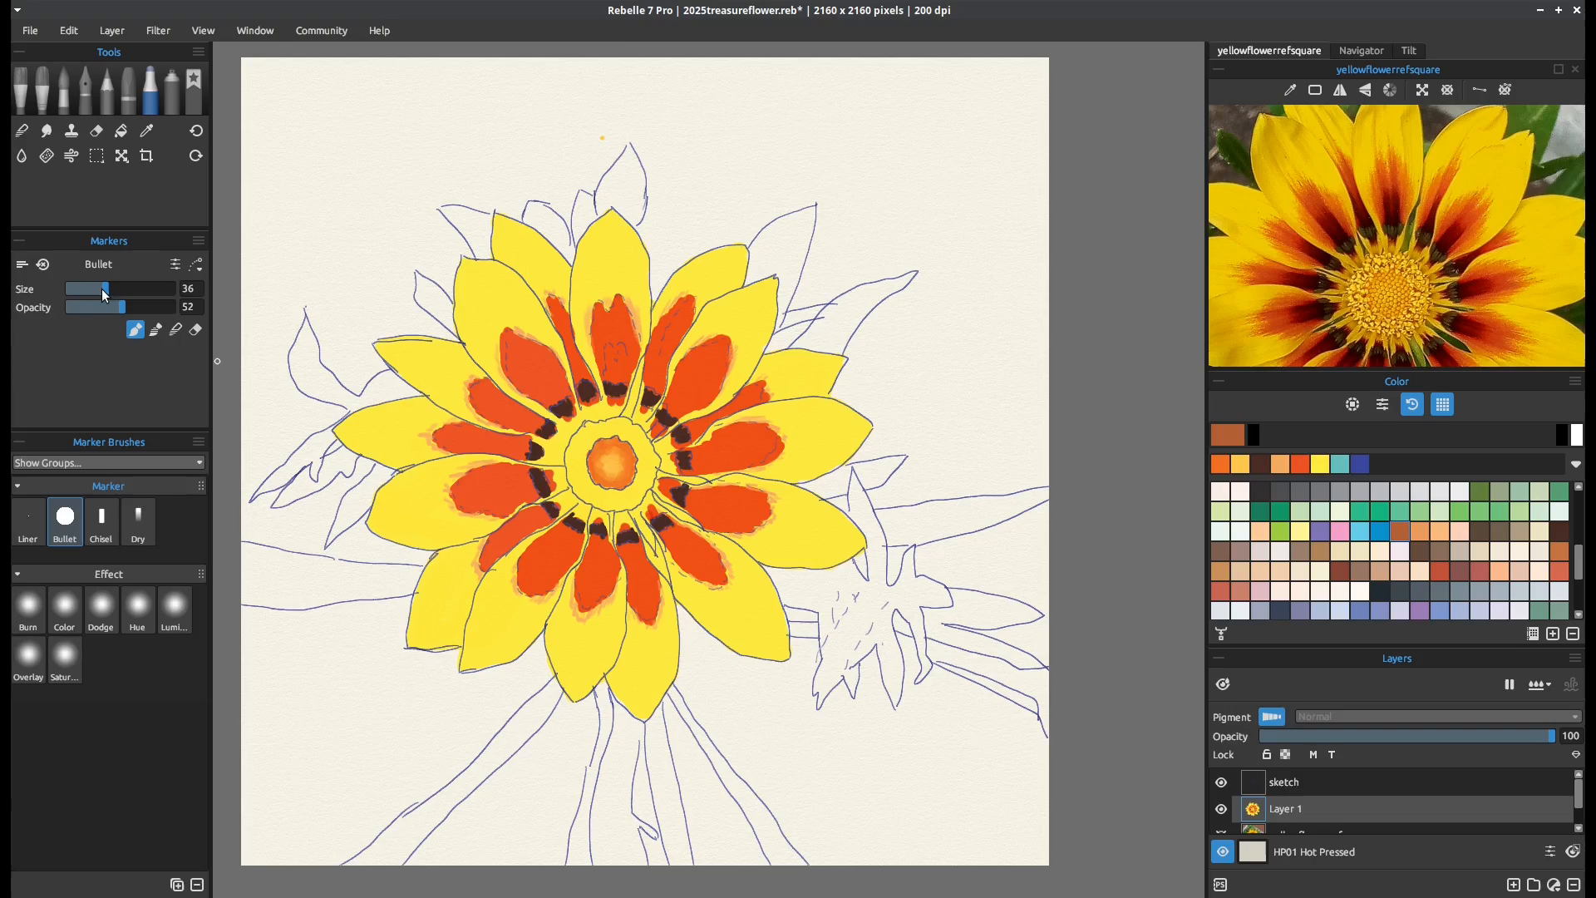
pyautogui.moveTo(93, 285); pyautogui.dragTo(71, 284)
pyautogui.moveTo(597, 443); pyautogui.dragTo(599, 440)
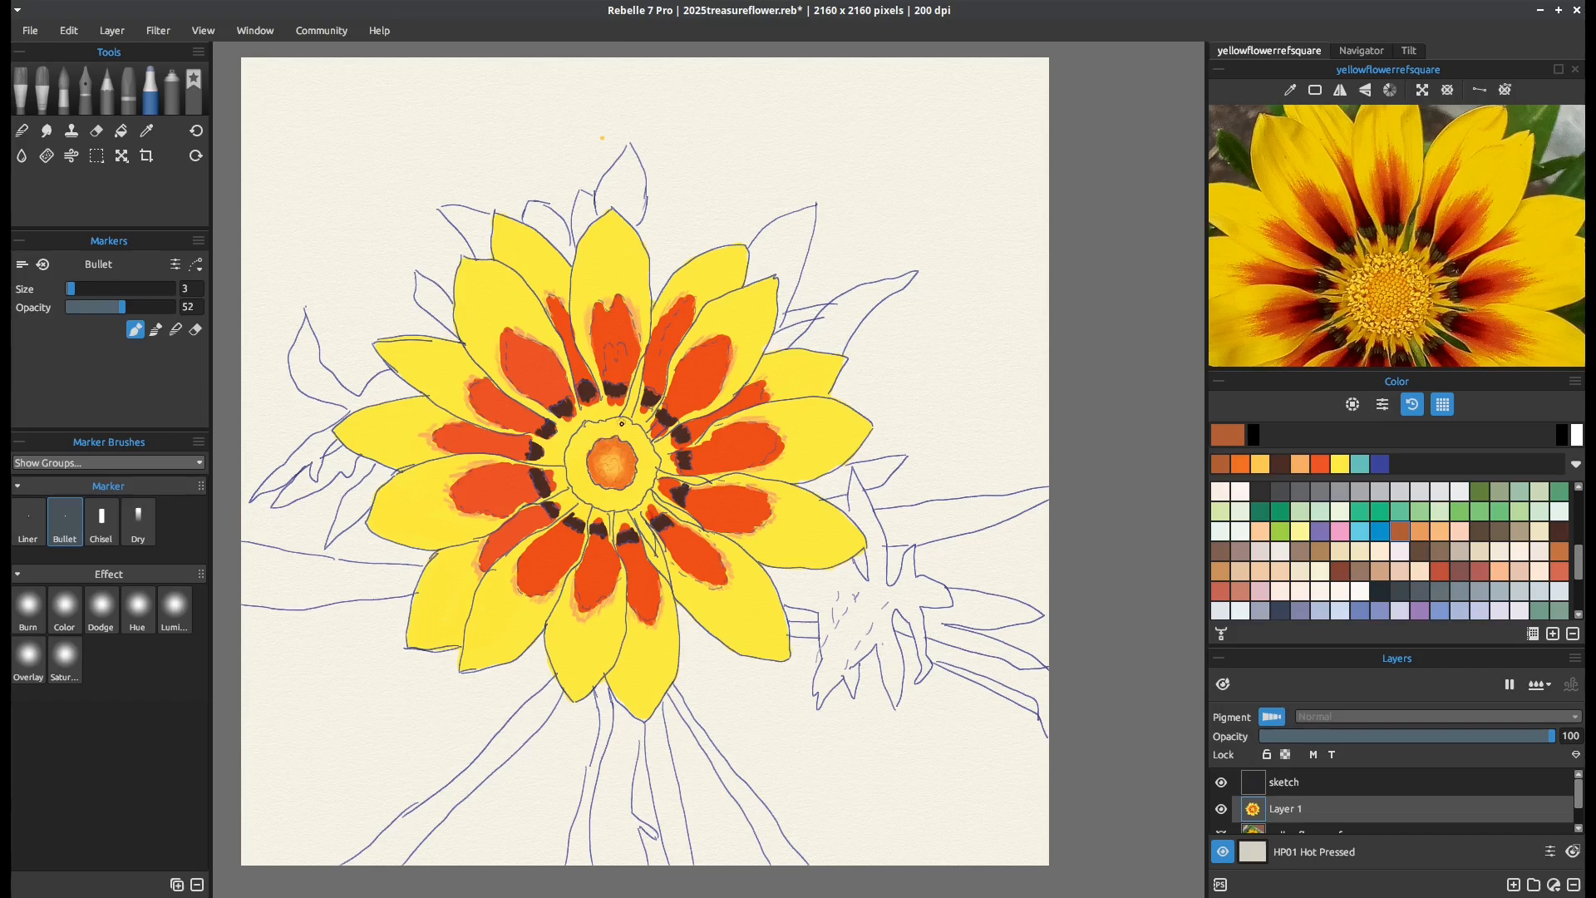
# Stipple the yellow ring around the inner disc in reddish brown with the Bullet marker at size 12 and opacity 37
pyautogui.moveTo(72, 289); pyautogui.dragTo(80, 289)
pyautogui.moveTo(123, 307); pyautogui.dragTo(106, 307)
pyautogui.moveTo(637, 433); pyautogui.dragTo(641, 441)
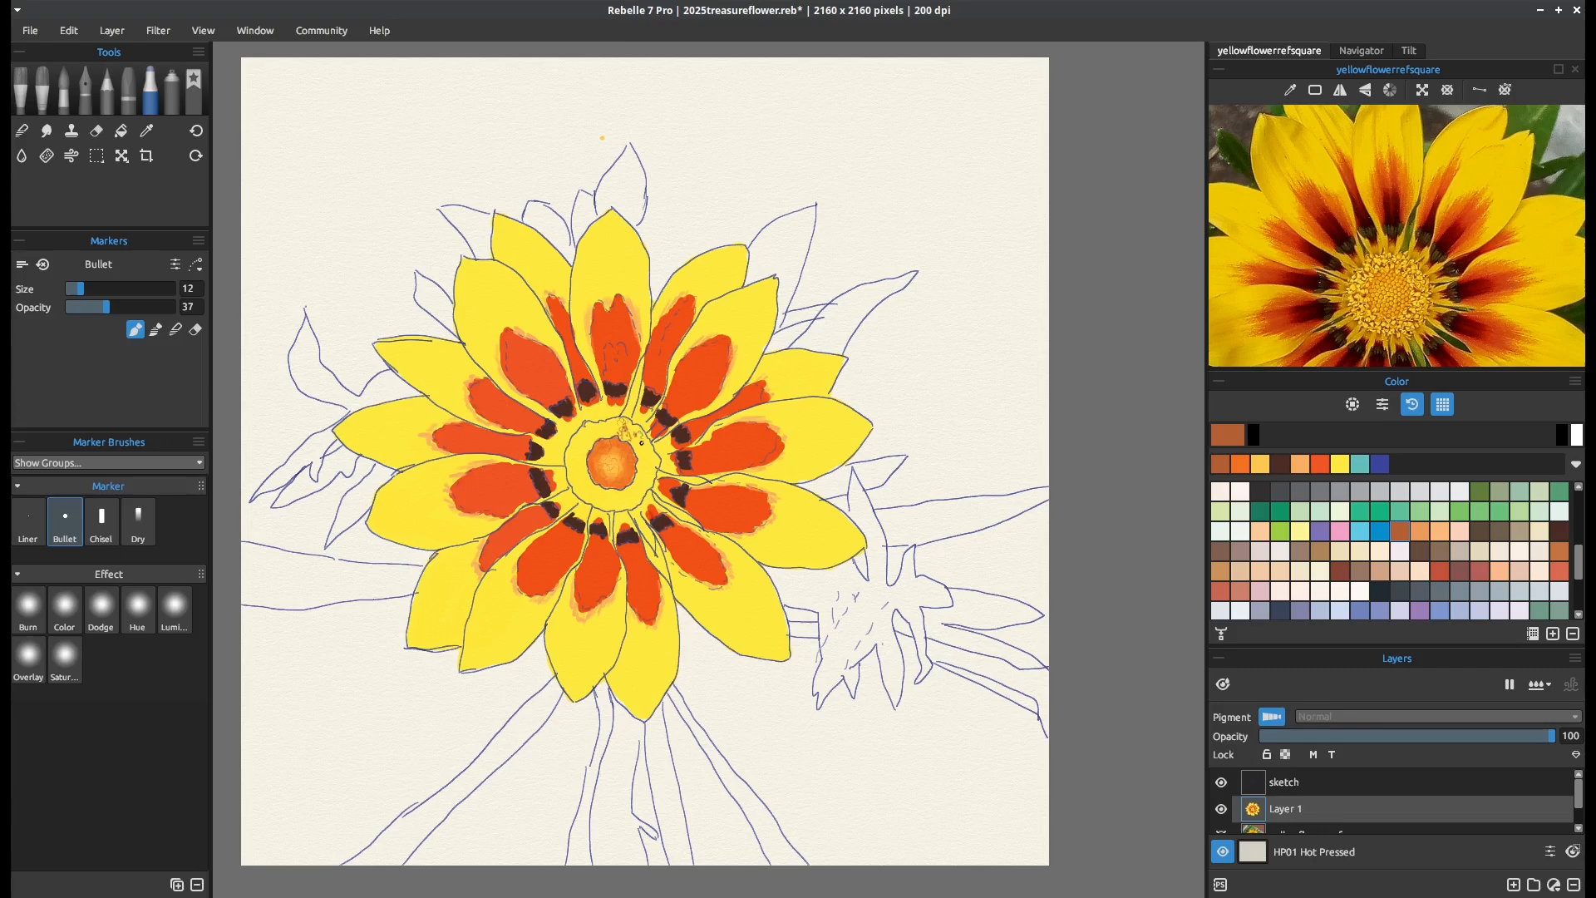
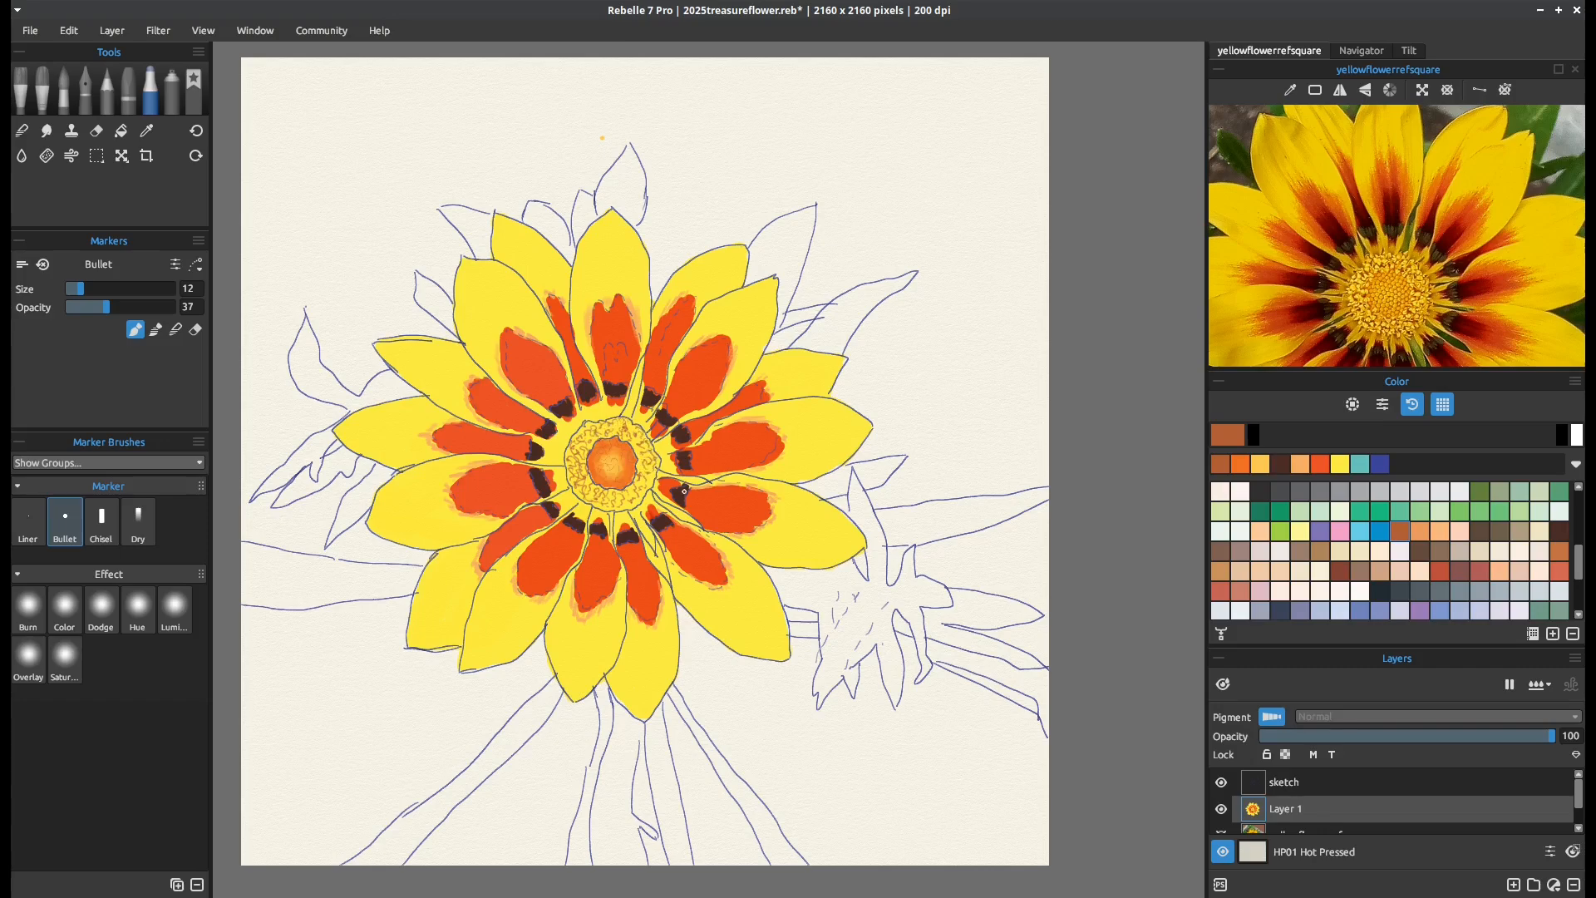
# Pick the coral swatch and stipple the ring around the flower's inner disc with the Bullet marker at size 12
pyautogui.click(1560, 572)
pyautogui.moveTo(636, 445); pyautogui.dragTo(638, 449)
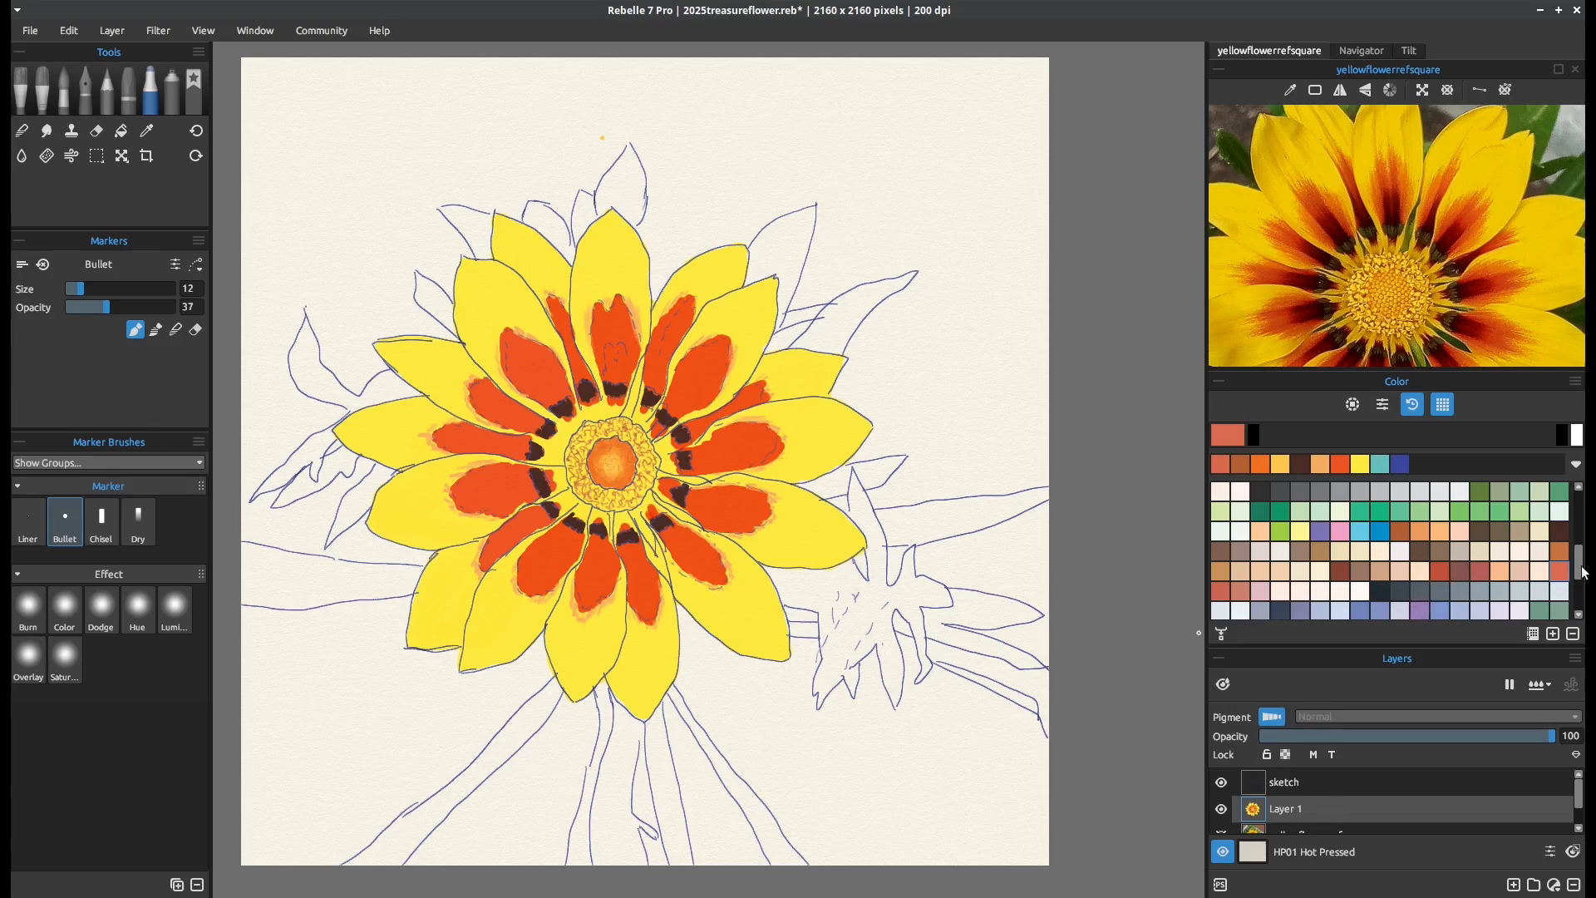
# Pick a dark maroon swatch and shade the lower orange area of the top petal with the Bullet marker at size 41 and opacity 60
pyautogui.moveTo(1585, 574)
pyautogui.mouseDown()
pyautogui.moveTo(1585, 542)
pyautogui.moveTo(1585, 603)
pyautogui.moveTo(1581, 520)
pyautogui.moveTo(1576, 599)
pyautogui.moveTo(1577, 559)
pyautogui.mouseUp()
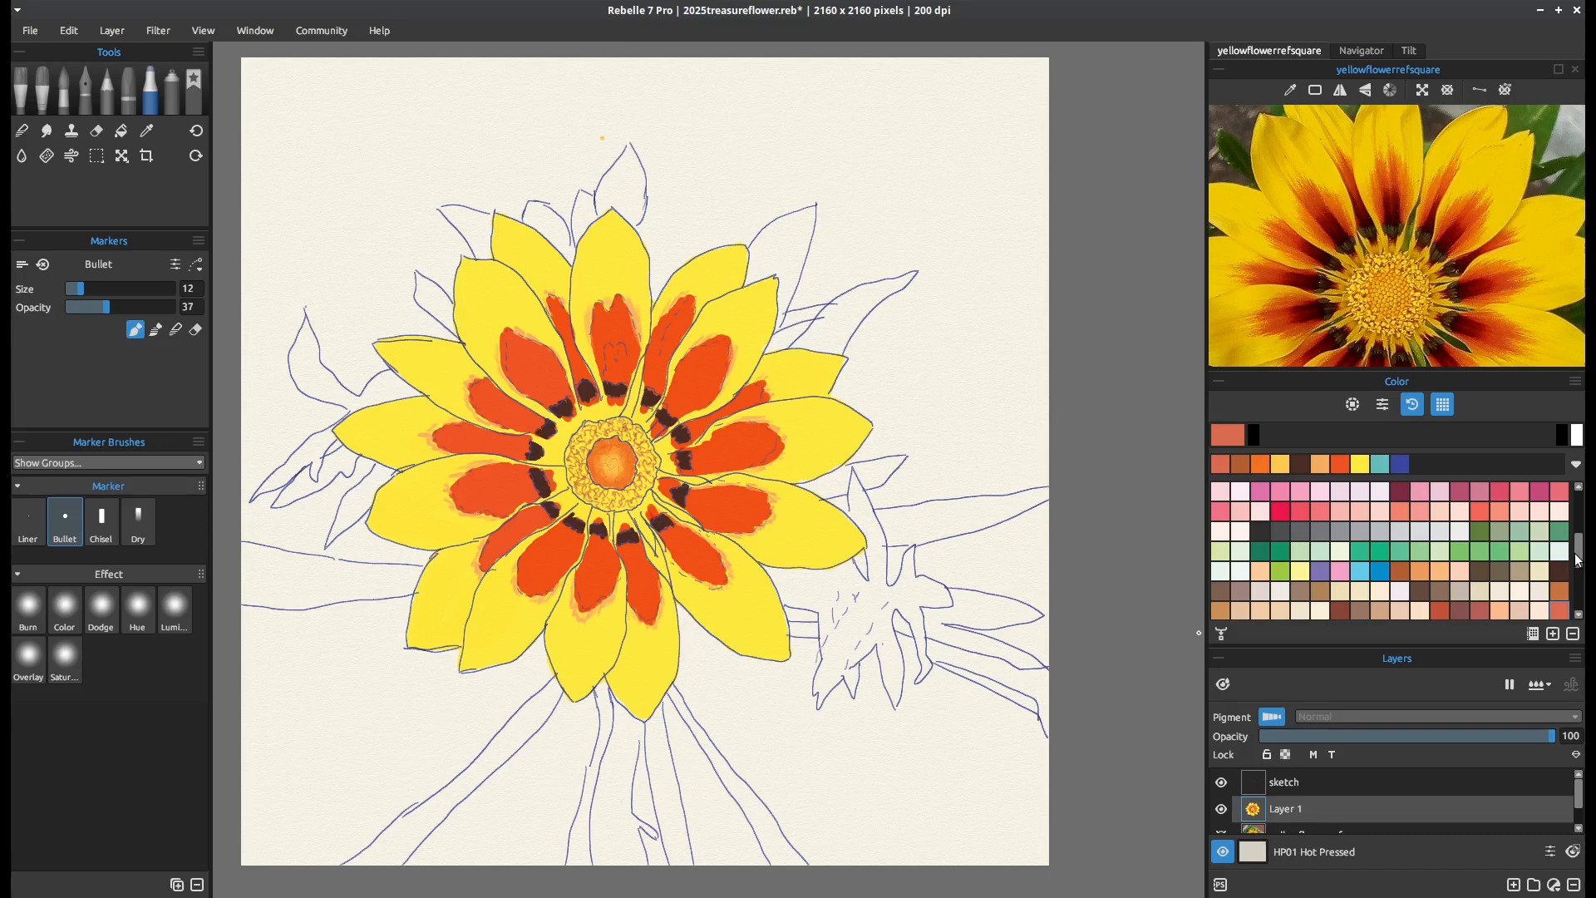
pyautogui.click(1391, 504)
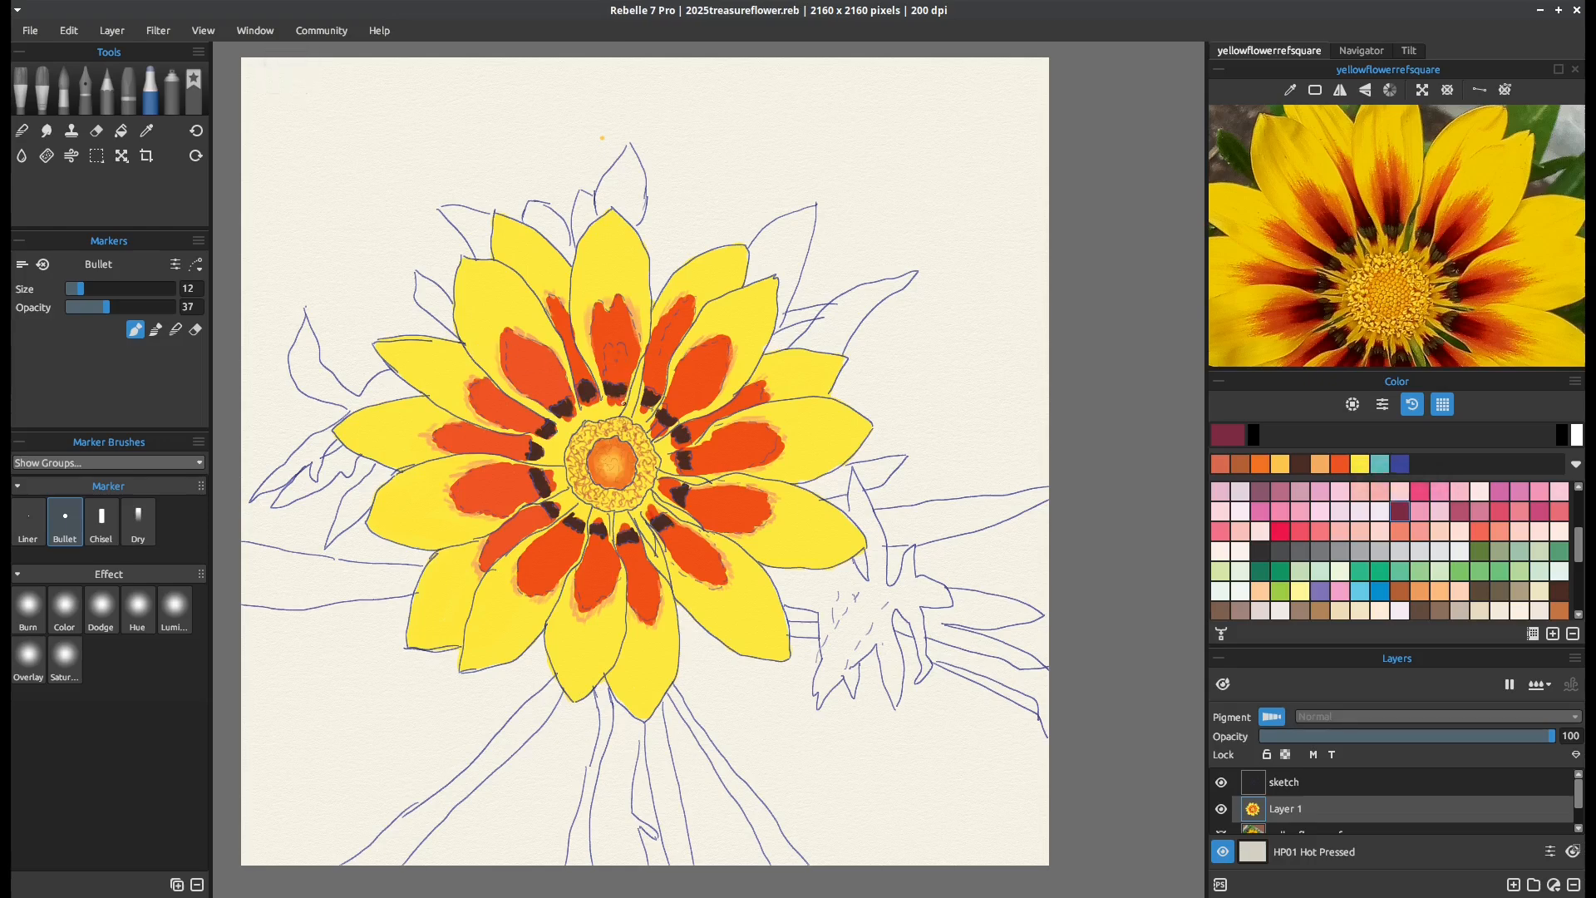
pyautogui.moveTo(623, 378); pyautogui.dragTo(625, 368)
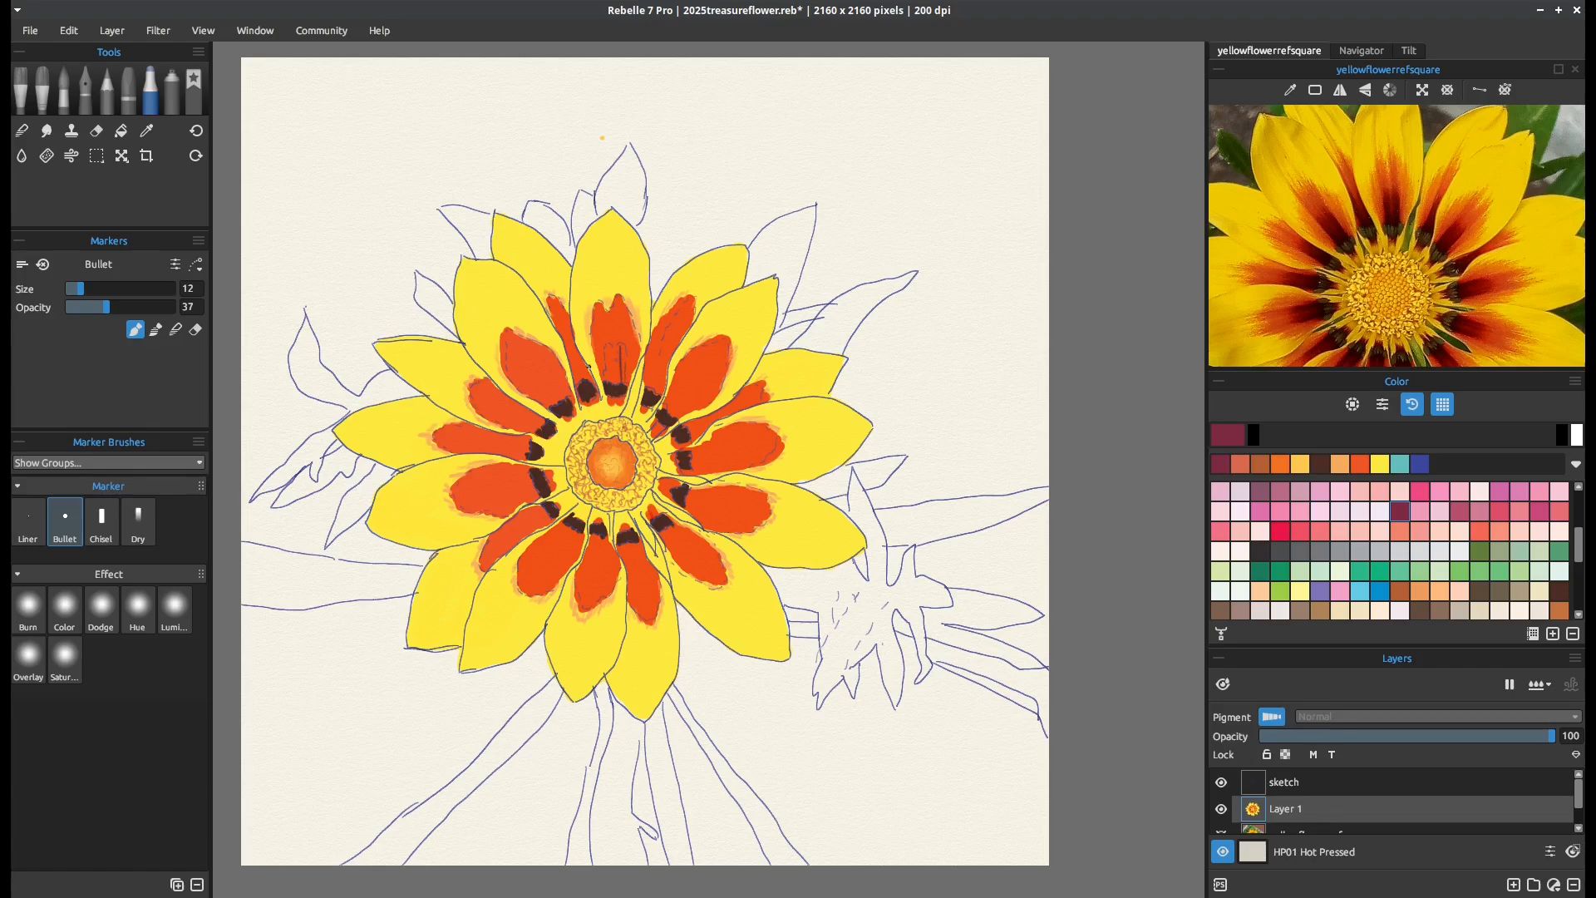
pyautogui.moveTo(84, 289); pyautogui.dragTo(101, 289)
pyautogui.moveTo(623, 347); pyautogui.dragTo(625, 388)
pyautogui.moveTo(102, 288); pyautogui.dragTo(129, 302)
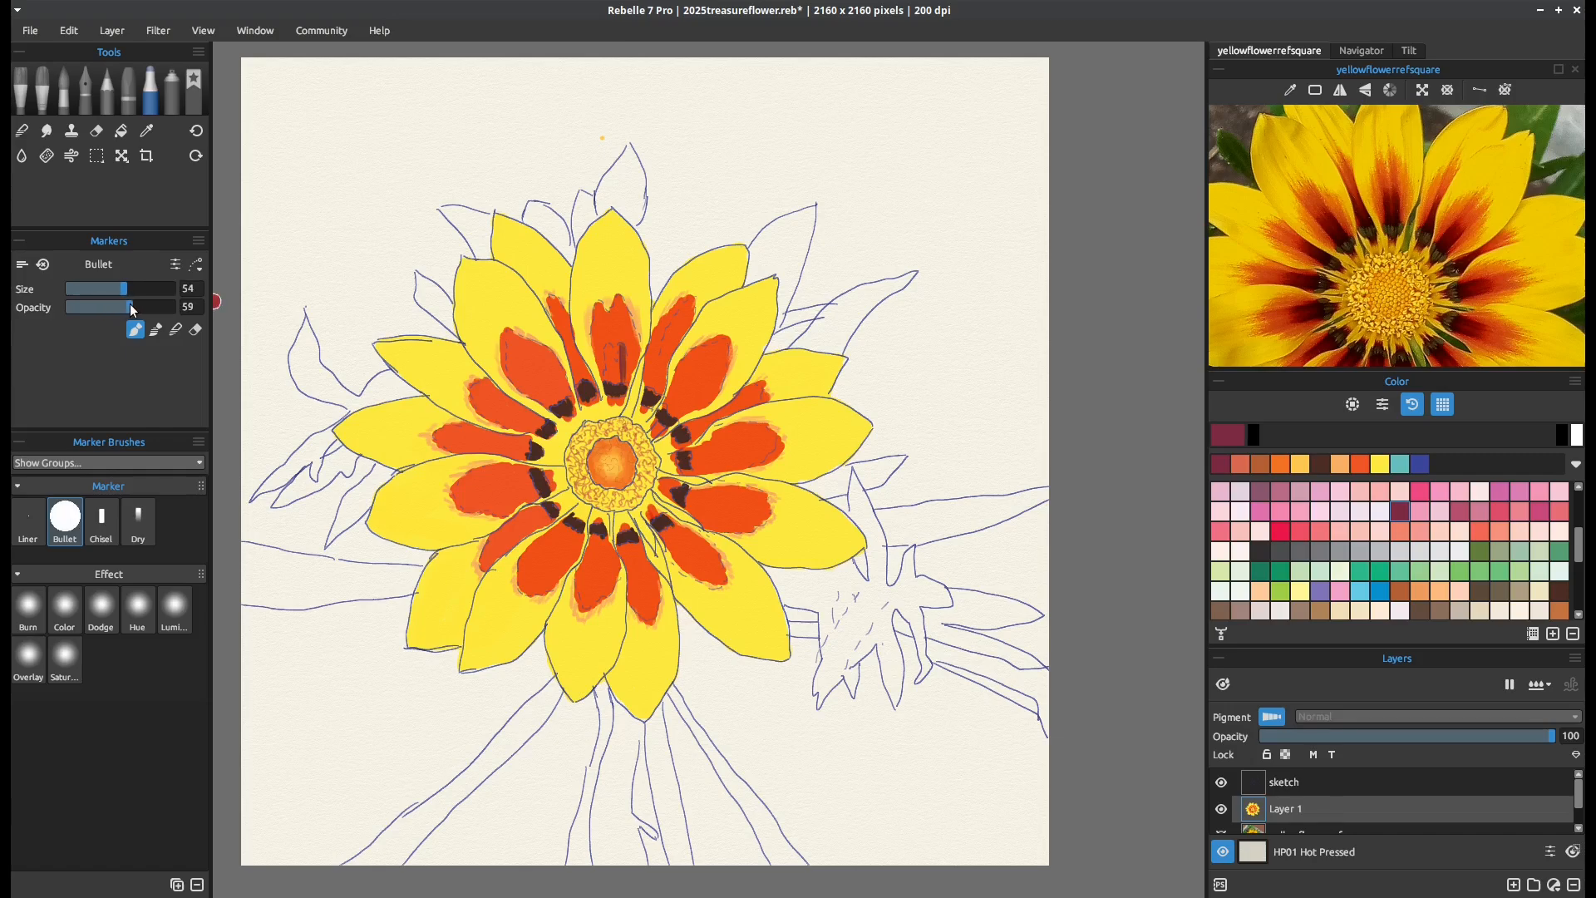
pyautogui.moveTo(611, 345); pyautogui.dragTo(615, 379)
pyautogui.moveTo(120, 291); pyautogui.dragTo(110, 290)
pyautogui.moveTo(620, 350); pyautogui.dragTo(613, 379)
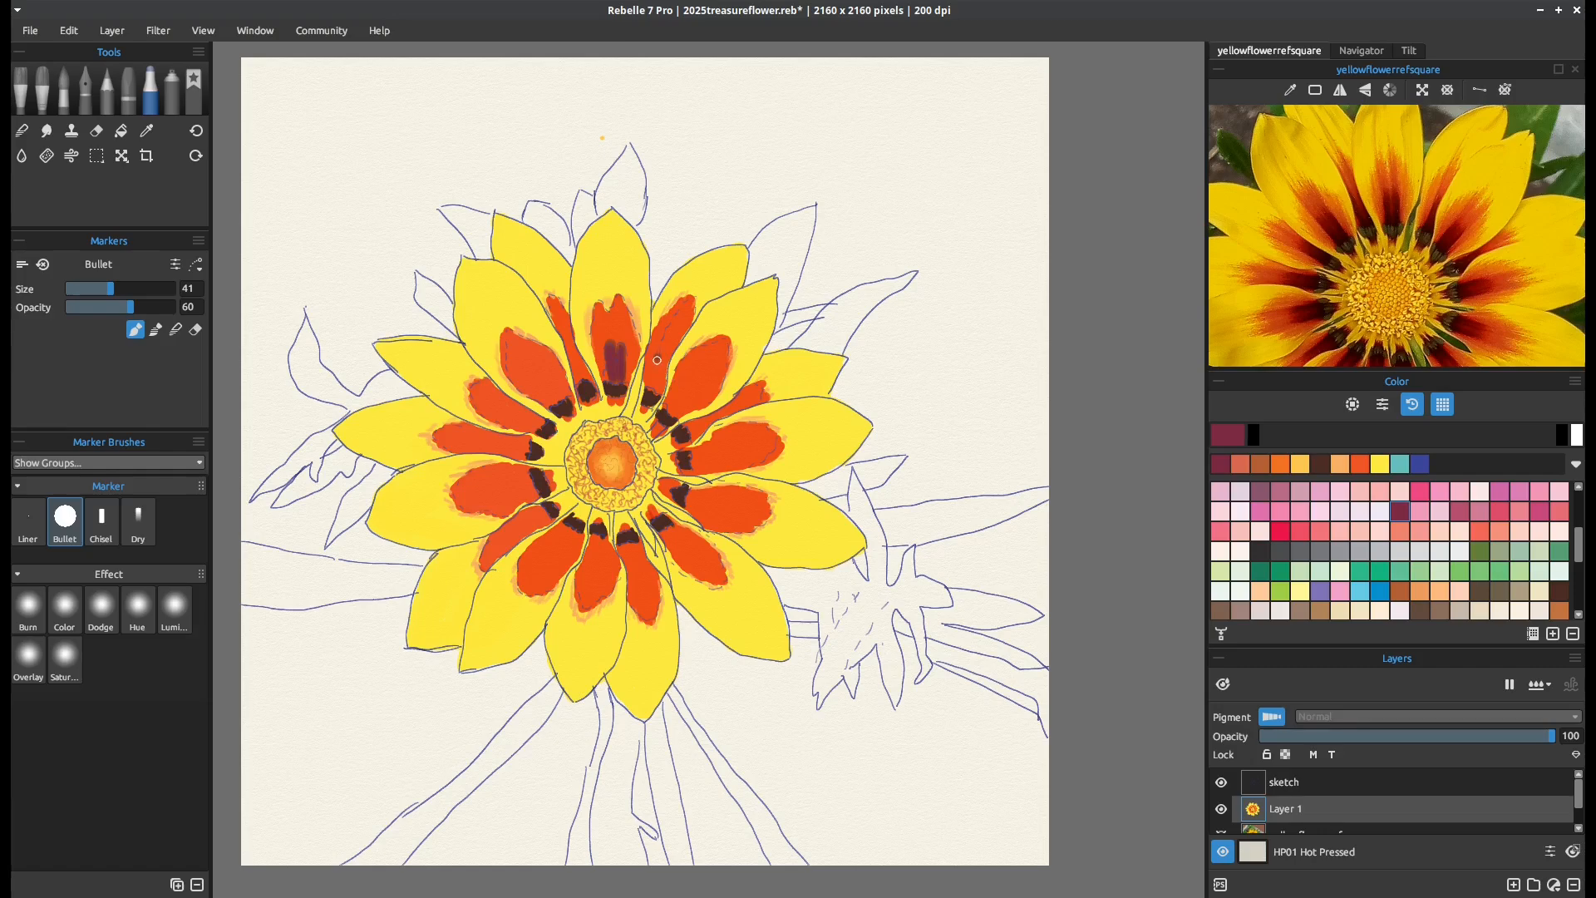
# Shade the inner orange areas of the three upper-right petals with maroon streaks
pyautogui.moveTo(661, 358); pyautogui.dragTo(643, 411)
pyautogui.scroll(-1, 1580, 544)
pyautogui.moveTo(1579, 545)
pyautogui.mouseDown()
pyautogui.moveTo(1578, 574)
pyautogui.moveTo(1579, 529)
pyautogui.mouseUp()
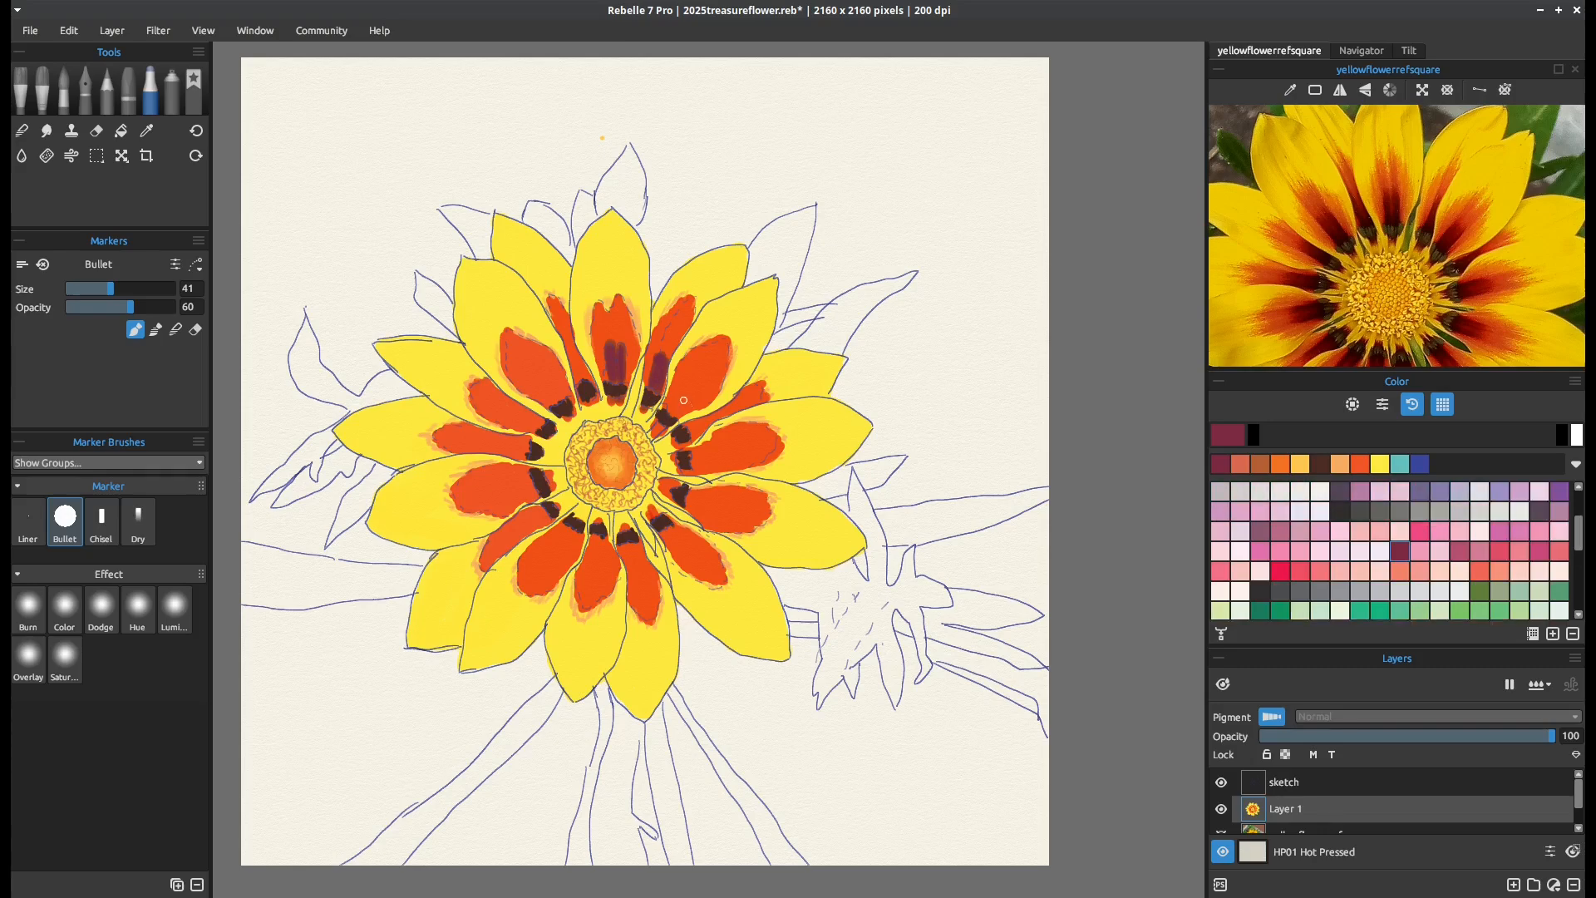
pyautogui.moveTo(692, 387); pyautogui.dragTo(674, 434)
pyautogui.moveTo(726, 410); pyautogui.dragTo(689, 439)
pyautogui.moveTo(740, 435); pyautogui.dragTo(689, 457)
pyautogui.hotkey('ctrl', 'z')
pyautogui.moveTo(687, 459); pyautogui.dragTo(725, 447)
pyautogui.hotkey('ctrl', 'z')
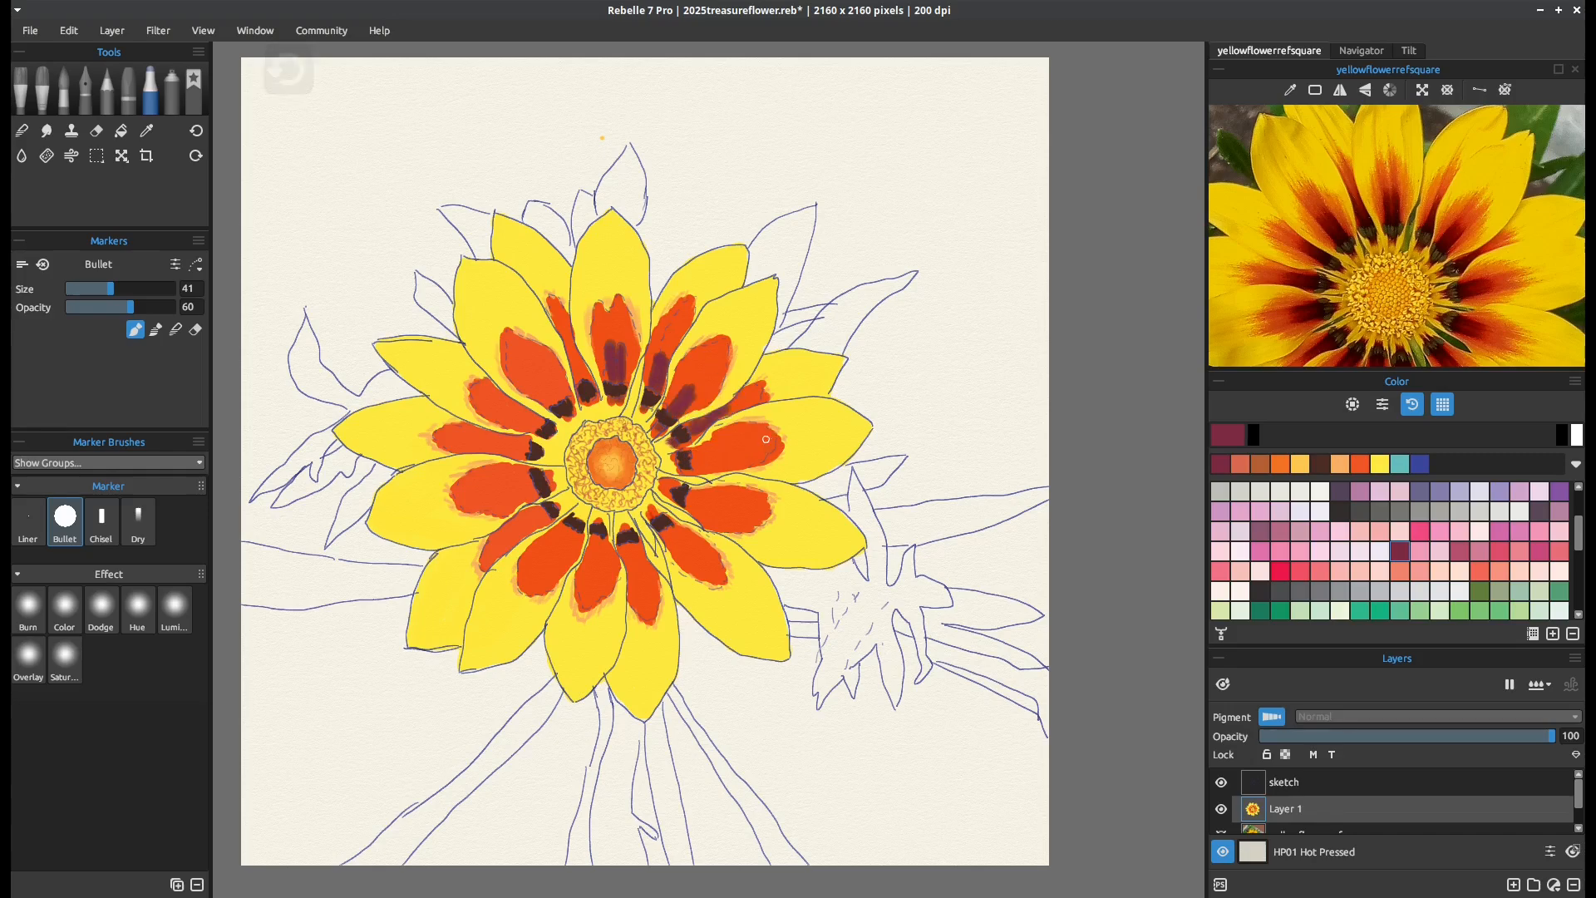
# Add maroon streaks to the inner orange areas of the right, lower-right and bottom petals
pyautogui.moveTo(688, 461); pyautogui.dragTo(735, 459)
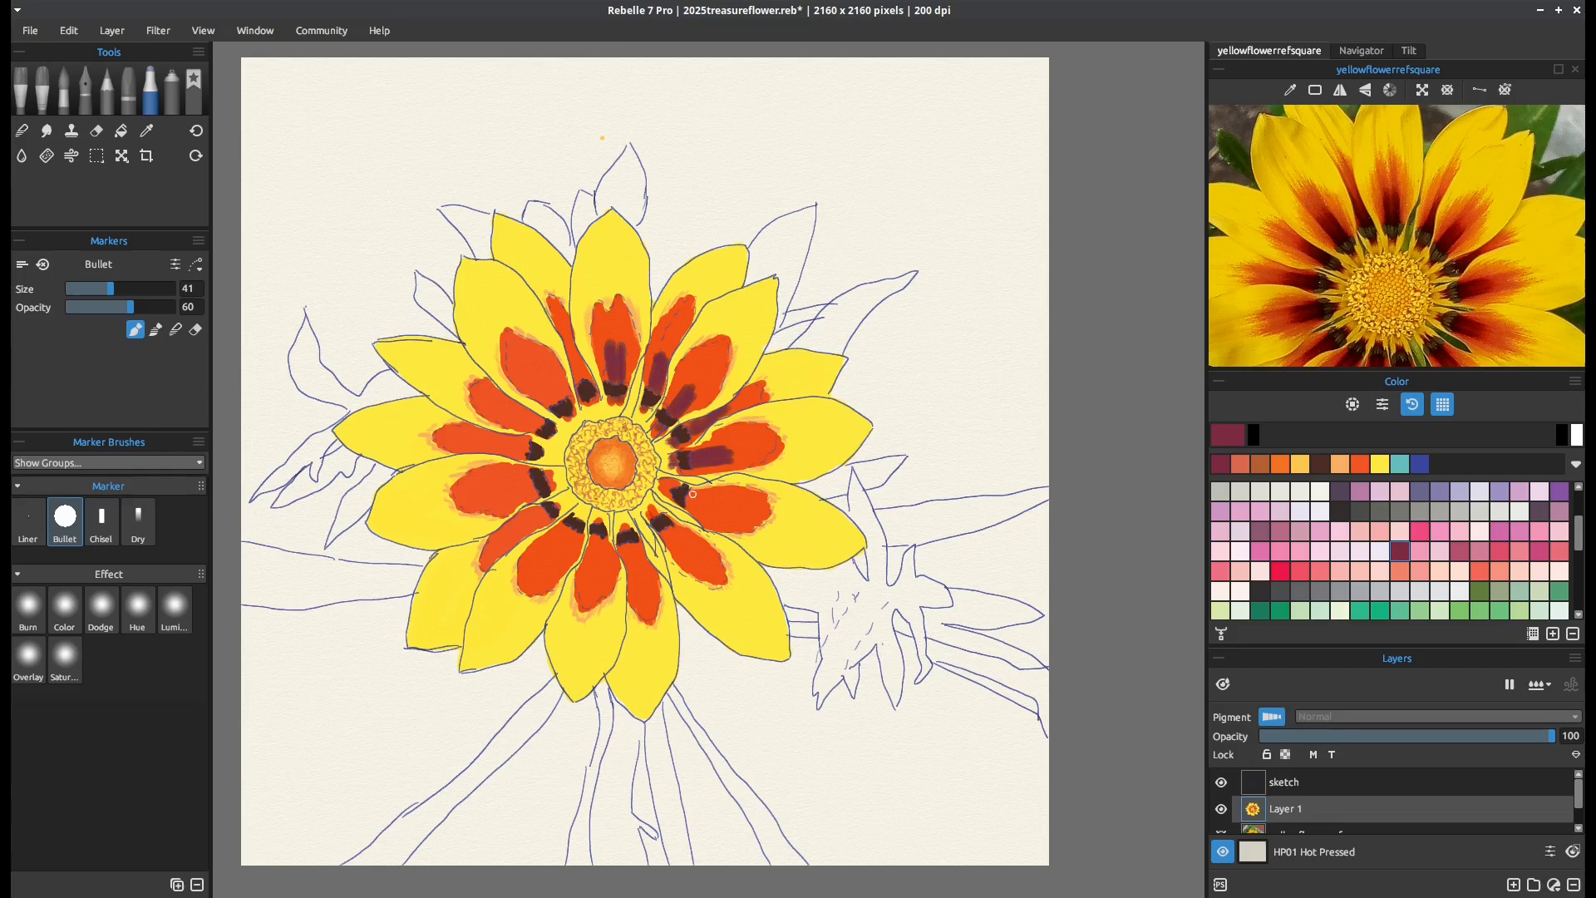
pyautogui.moveTo(701, 499)
pyautogui.mouseDown()
pyautogui.moveTo(735, 507)
pyautogui.moveTo(687, 507)
pyautogui.moveTo(732, 523)
pyautogui.mouseUp()
pyautogui.moveTo(671, 528)
pyautogui.mouseDown()
pyautogui.moveTo(704, 562)
pyautogui.moveTo(680, 549)
pyautogui.moveTo(690, 562)
pyautogui.mouseUp()
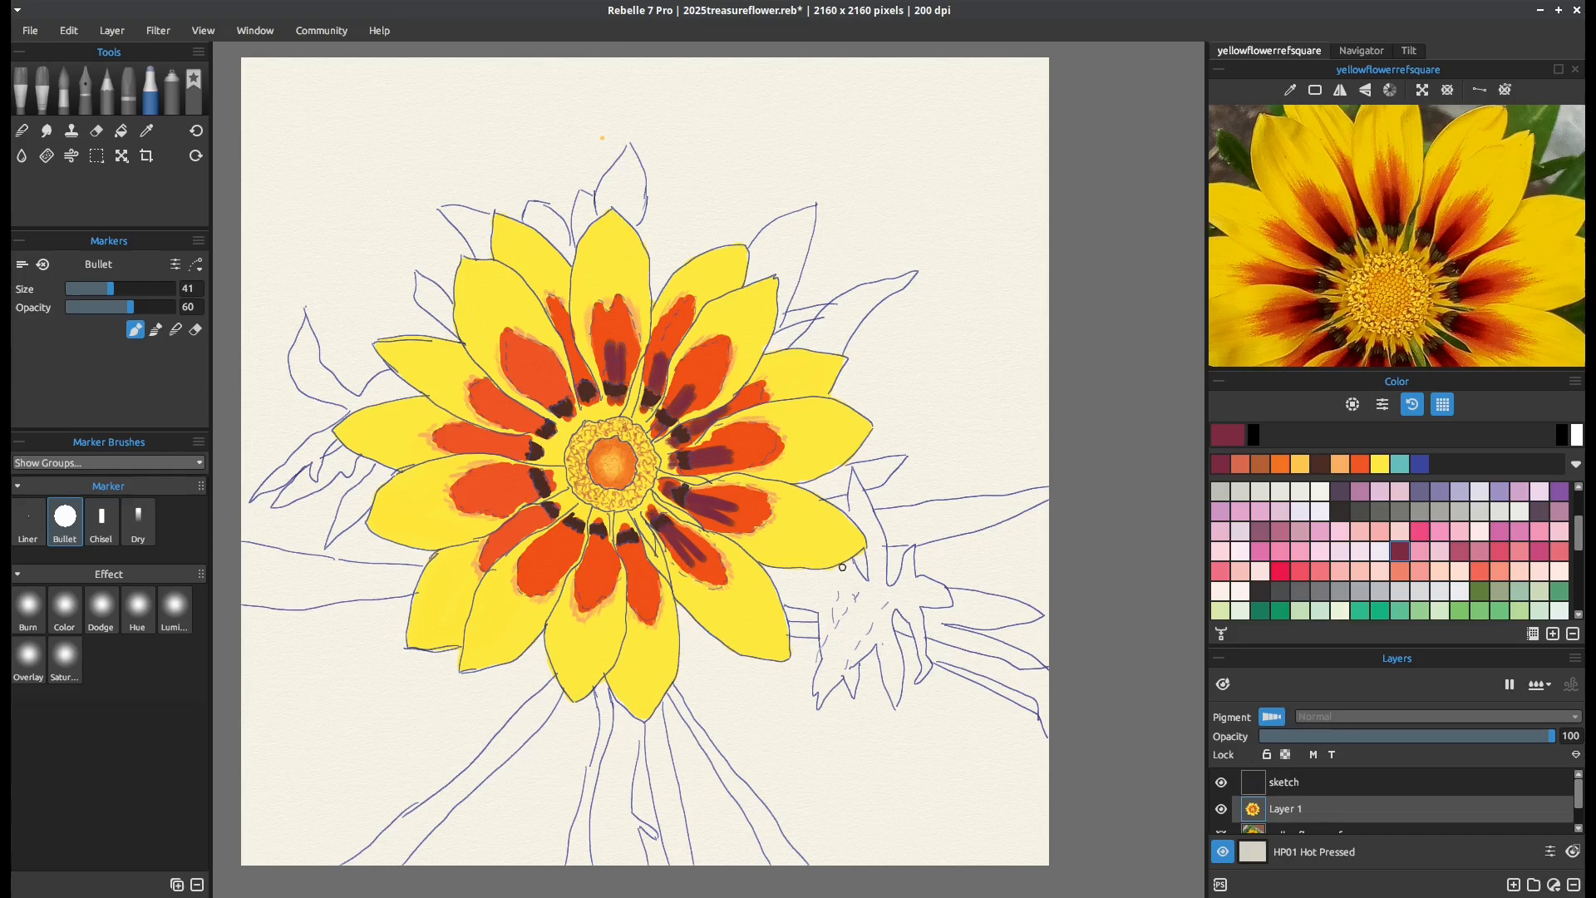
pyautogui.scroll(-2, 1484, 222)
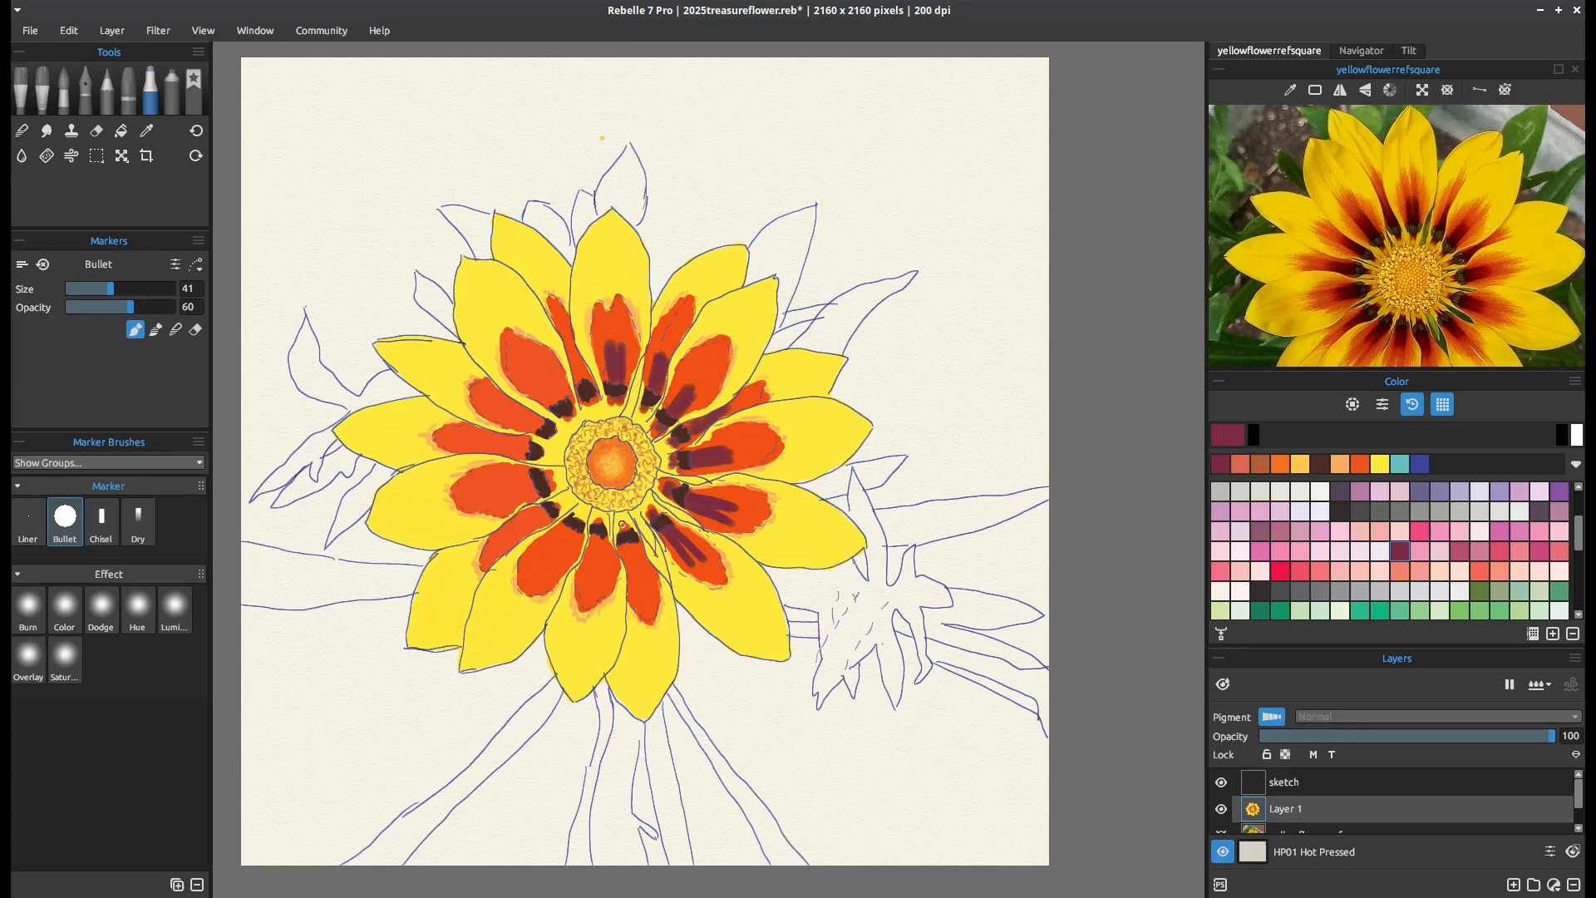
pyautogui.moveTo(634, 549); pyautogui.dragTo(634, 580)
pyautogui.moveTo(602, 538); pyautogui.dragTo(595, 585)
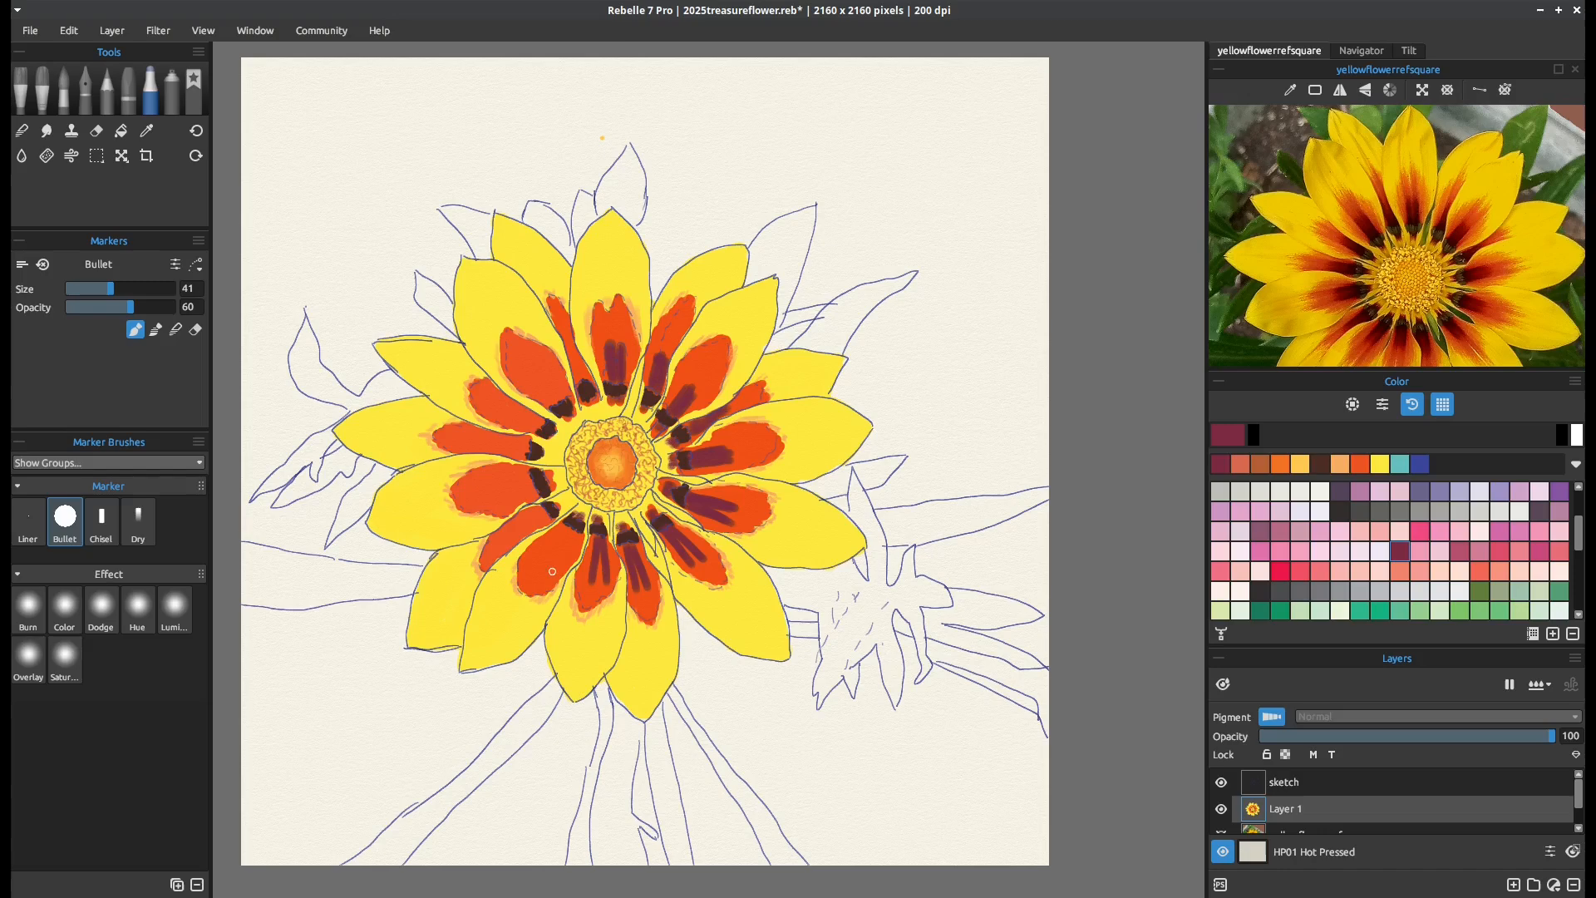
# Add maroon streaks to the inner orange areas of the lower-left, left and upper-left petals
pyautogui.moveTo(576, 539)
pyautogui.mouseDown()
pyautogui.moveTo(553, 572)
pyautogui.moveTo(572, 534)
pyautogui.moveTo(549, 574)
pyautogui.moveTo(547, 546)
pyautogui.moveTo(534, 560)
pyautogui.moveTo(550, 547)
pyautogui.moveTo(535, 563)
pyautogui.mouseUp()
pyautogui.moveTo(541, 509); pyautogui.dragTo(494, 543)
pyautogui.moveTo(548, 475)
pyautogui.mouseDown()
pyautogui.moveTo(556, 517)
pyautogui.moveTo(519, 497)
pyautogui.moveTo(529, 474)
pyautogui.moveTo(481, 483)
pyautogui.moveTo(538, 488)
pyautogui.moveTo(495, 503)
pyautogui.moveTo(530, 478)
pyautogui.moveTo(478, 483)
pyautogui.mouseUp()
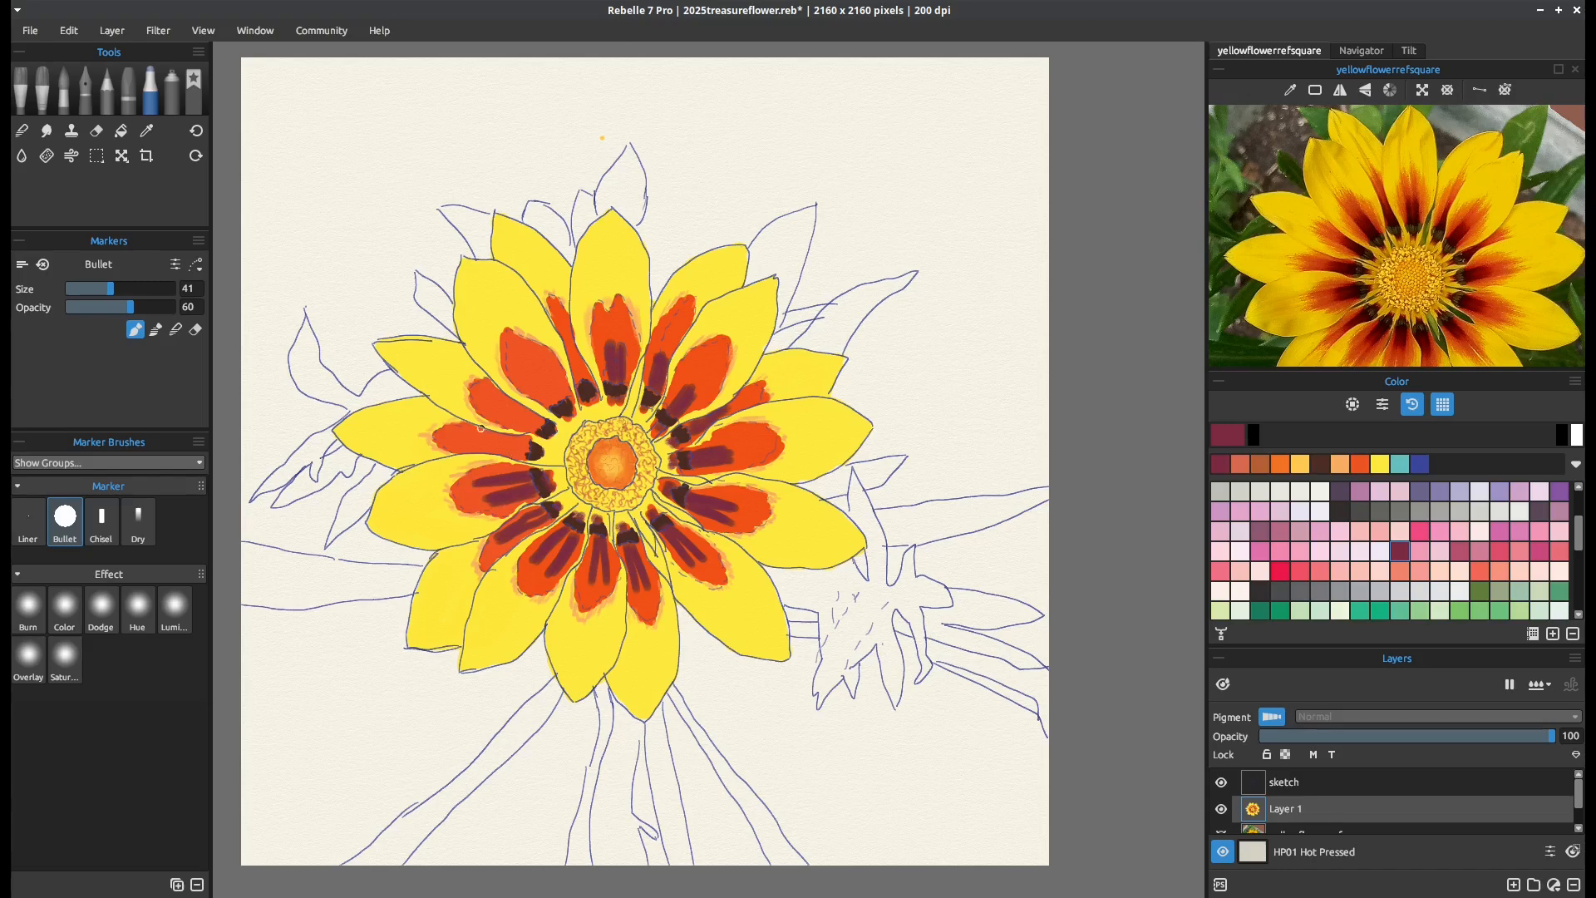
pyautogui.moveTo(529, 442); pyautogui.dragTo(470, 444)
pyautogui.moveTo(540, 424)
pyautogui.mouseDown()
pyautogui.moveTo(492, 401)
pyautogui.moveTo(542, 424)
pyautogui.mouseUp()
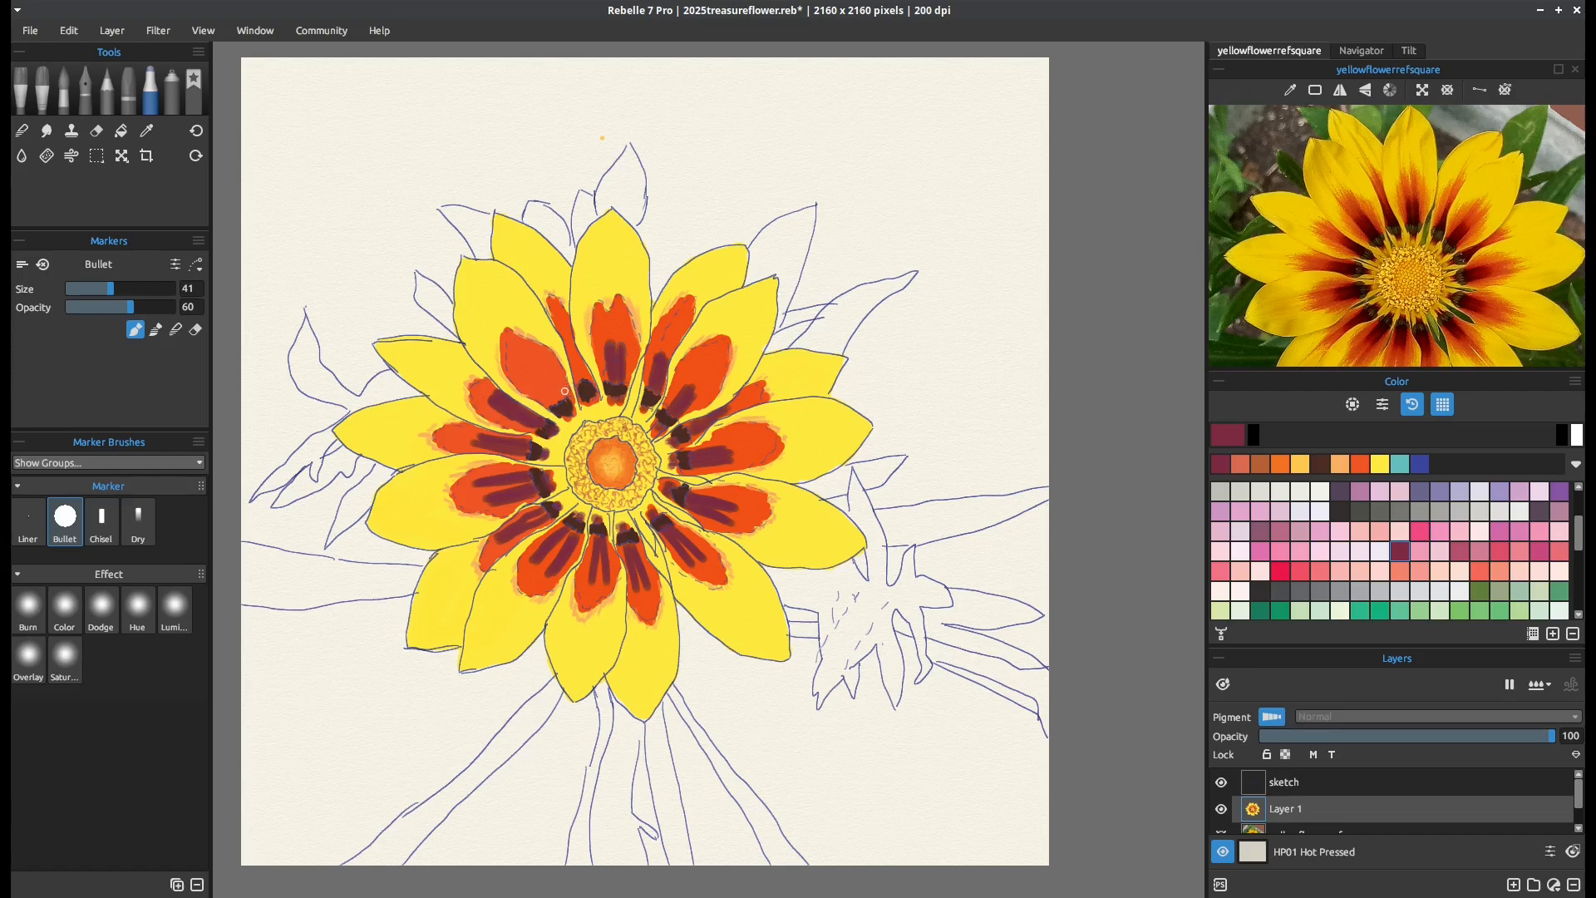
pyautogui.moveTo(558, 391)
pyautogui.mouseDown()
pyautogui.moveTo(540, 364)
pyautogui.moveTo(524, 371)
pyautogui.moveTo(558, 399)
pyautogui.mouseUp()
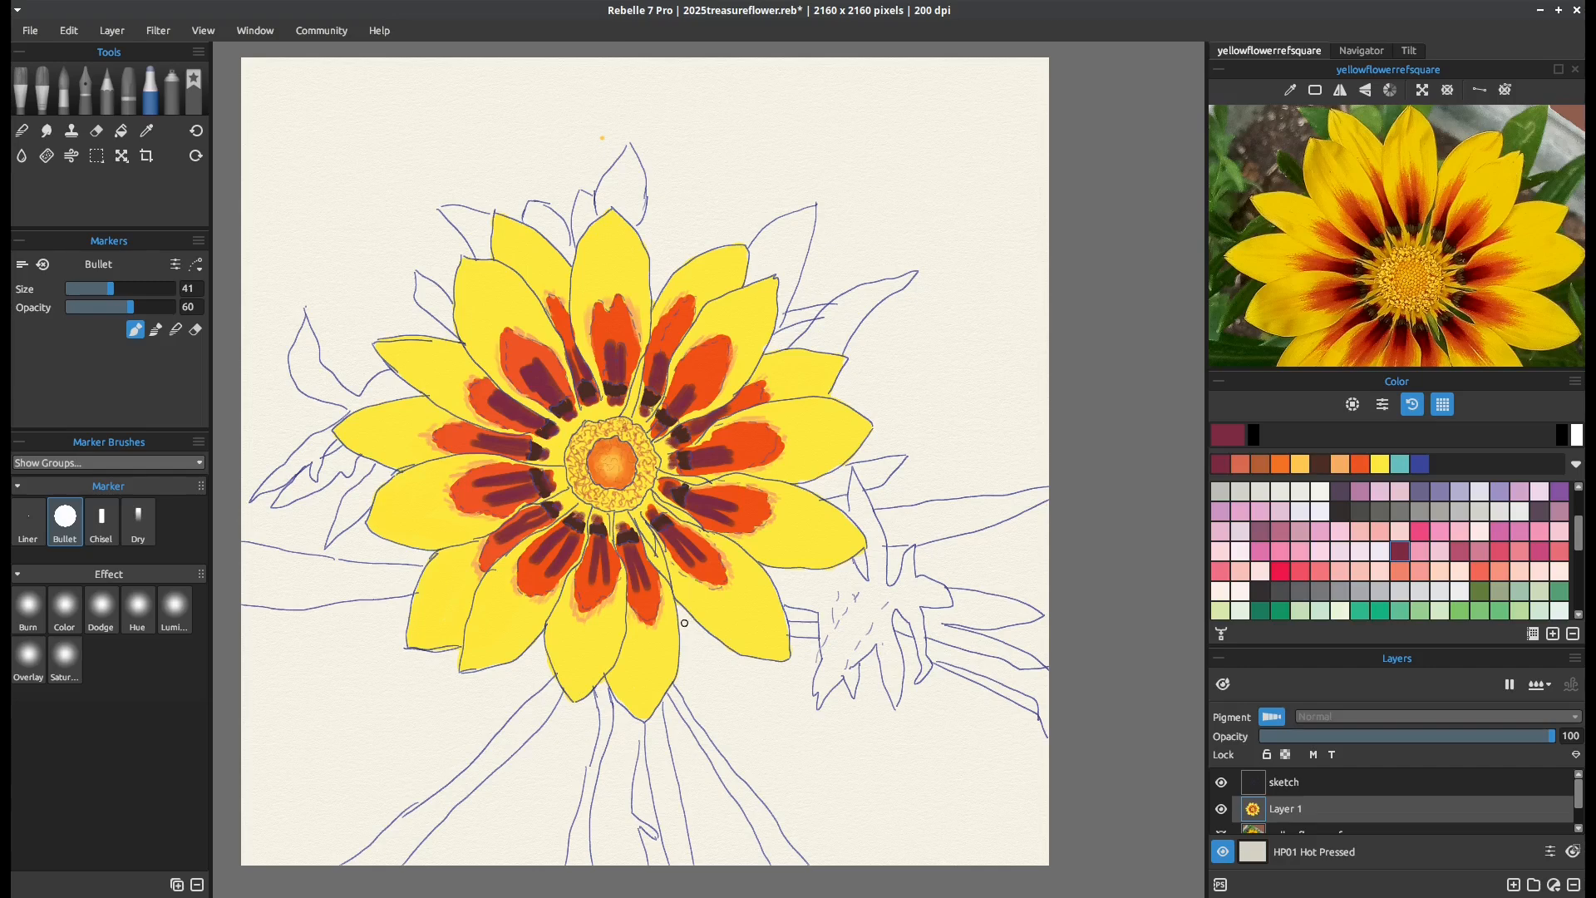
# Erase the yellow from the narrow gaps between petals near the flower centre with the Bullet marker's eraser mode at size 25
pyautogui.click(195, 331)
pyautogui.press('[')
pyautogui.press('[')
pyautogui.press('[')
pyautogui.press('[')
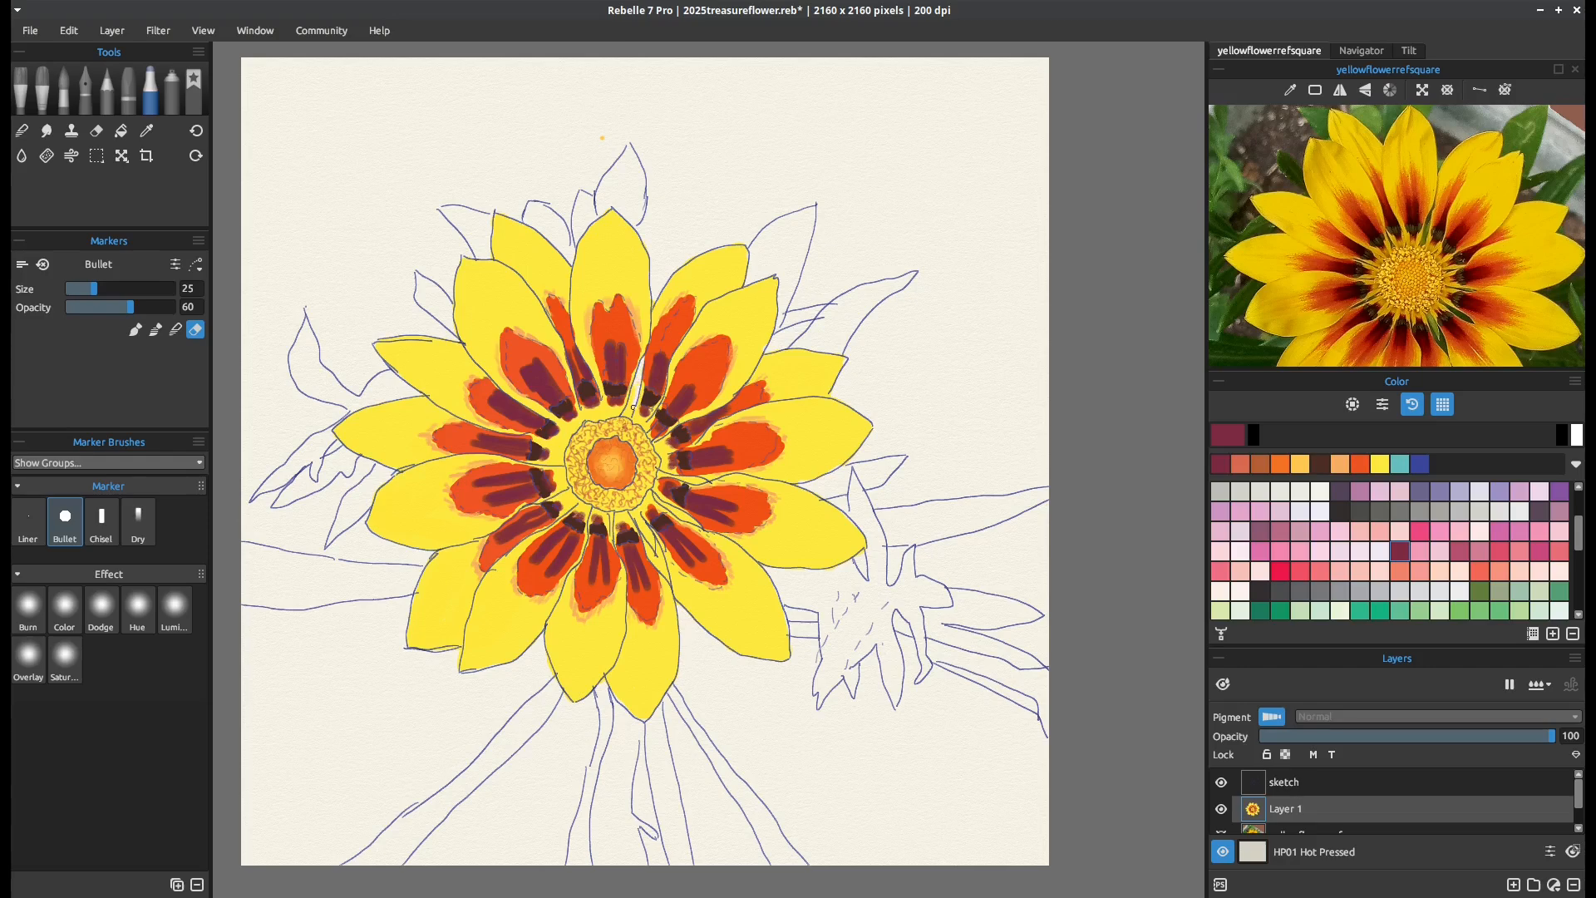
pyautogui.moveTo(633, 407); pyautogui.dragTo(630, 409)
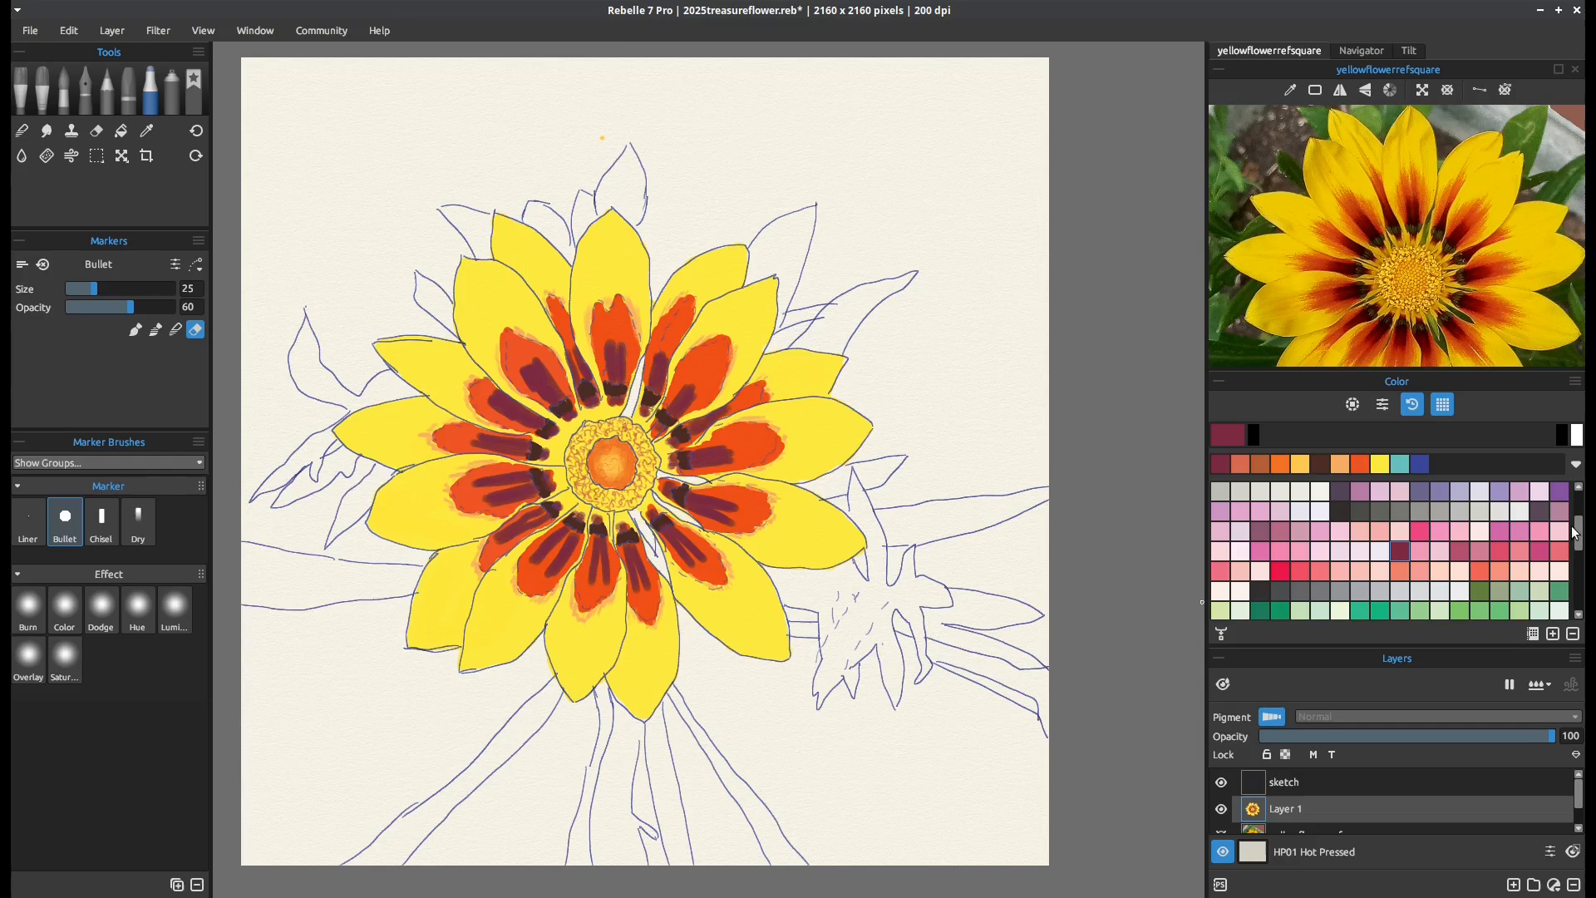
# Pick a light green swatch and paint the erased gaps above, below and beside the flower centre with the Bullet marker
pyautogui.scroll(-3, 1571, 540)
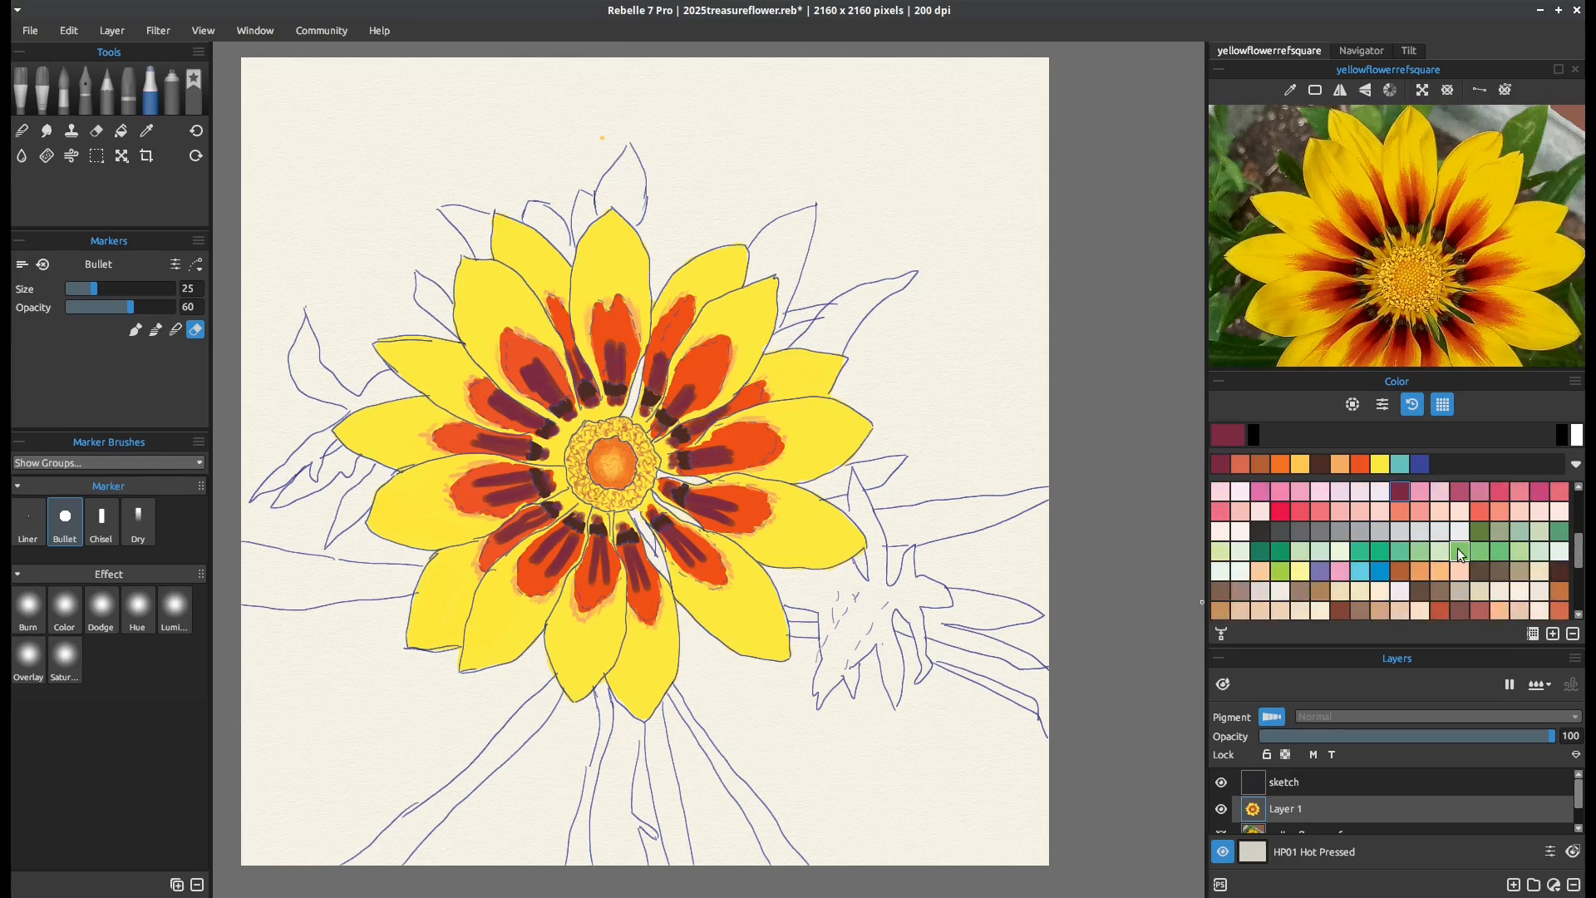
pyautogui.click(1458, 548)
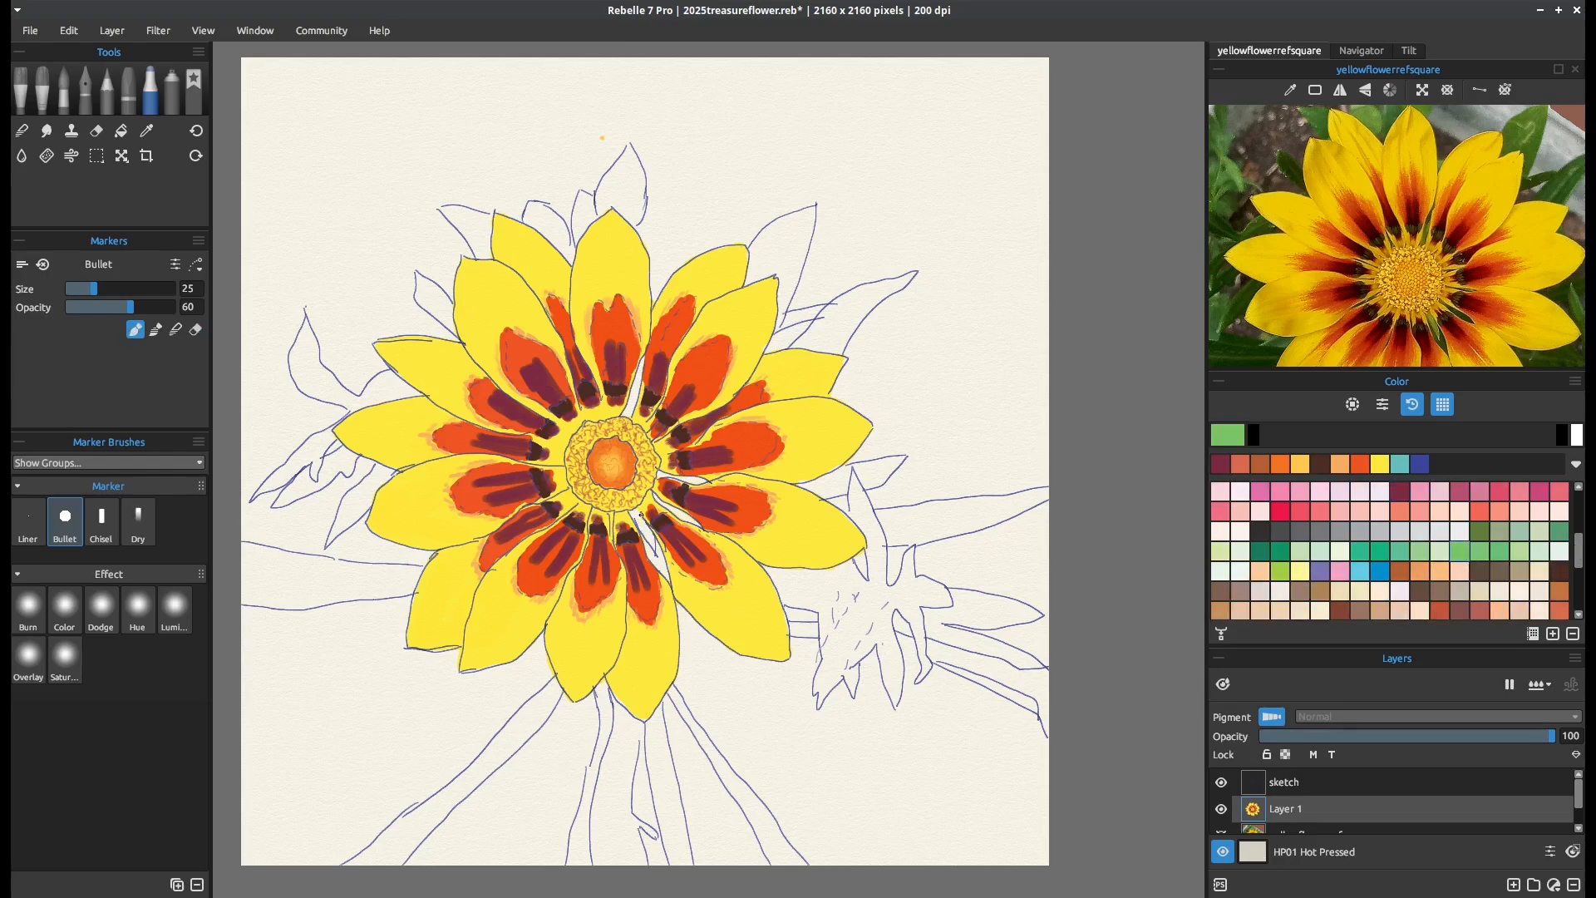
pyautogui.moveTo(636, 511); pyautogui.dragTo(655, 550)
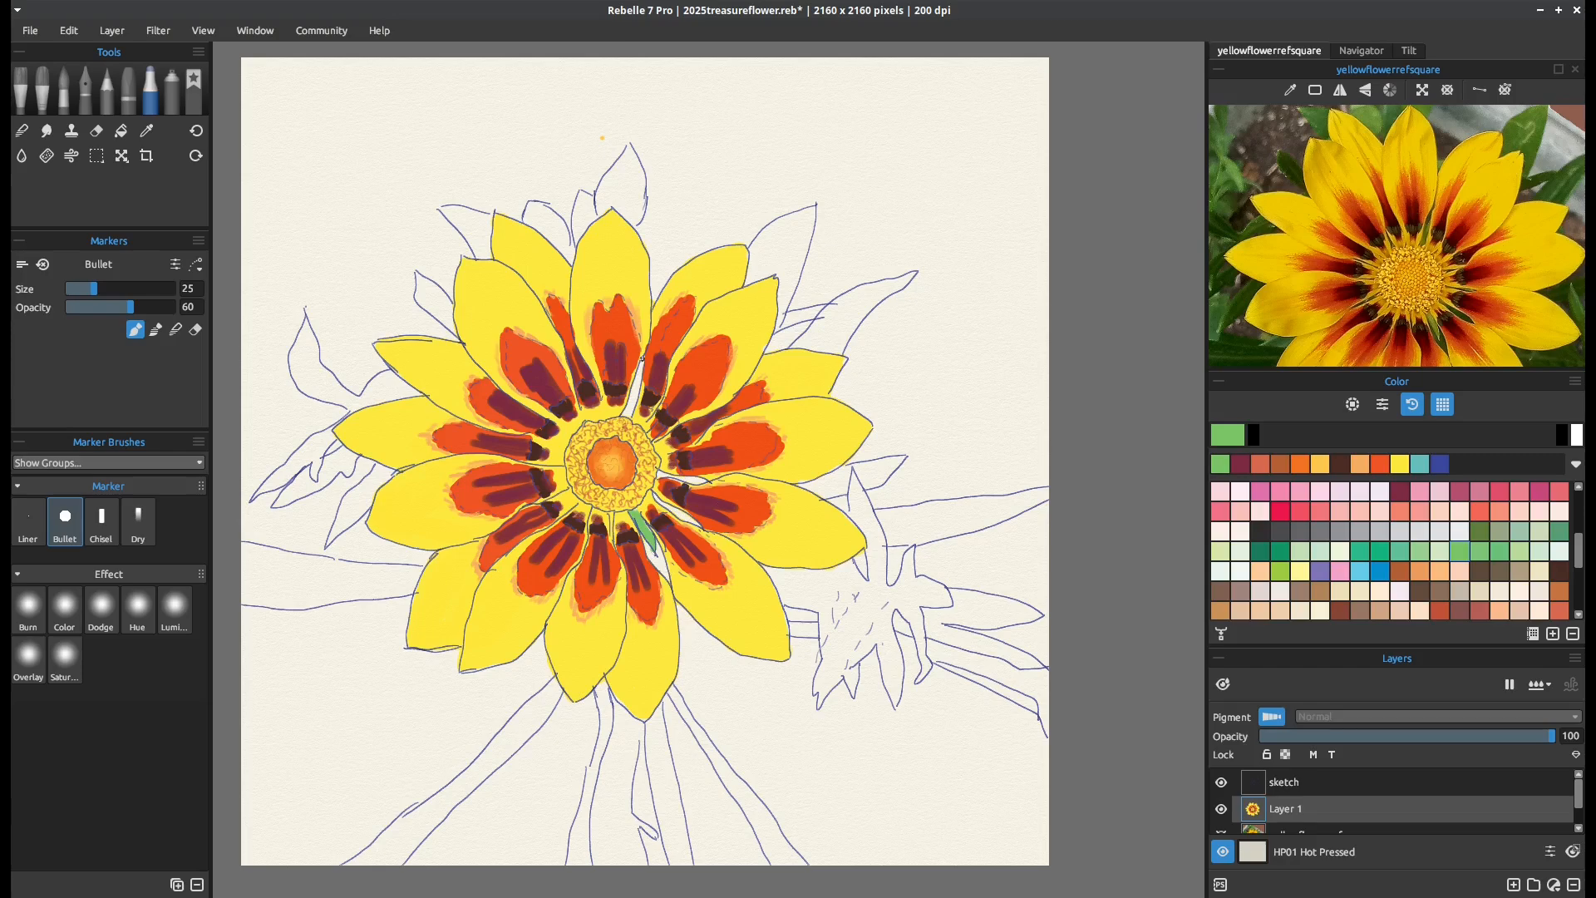
pyautogui.moveTo(641, 366)
pyautogui.mouseDown()
pyautogui.moveTo(629, 416)
pyautogui.moveTo(638, 371)
pyautogui.mouseUp()
pyautogui.moveTo(697, 480); pyautogui.dragTo(661, 473)
# Pick a dark olive-green swatch and darken the gaps between the lower-right petals
pyautogui.moveTo(1579, 552); pyautogui.dragTo(1579, 516)
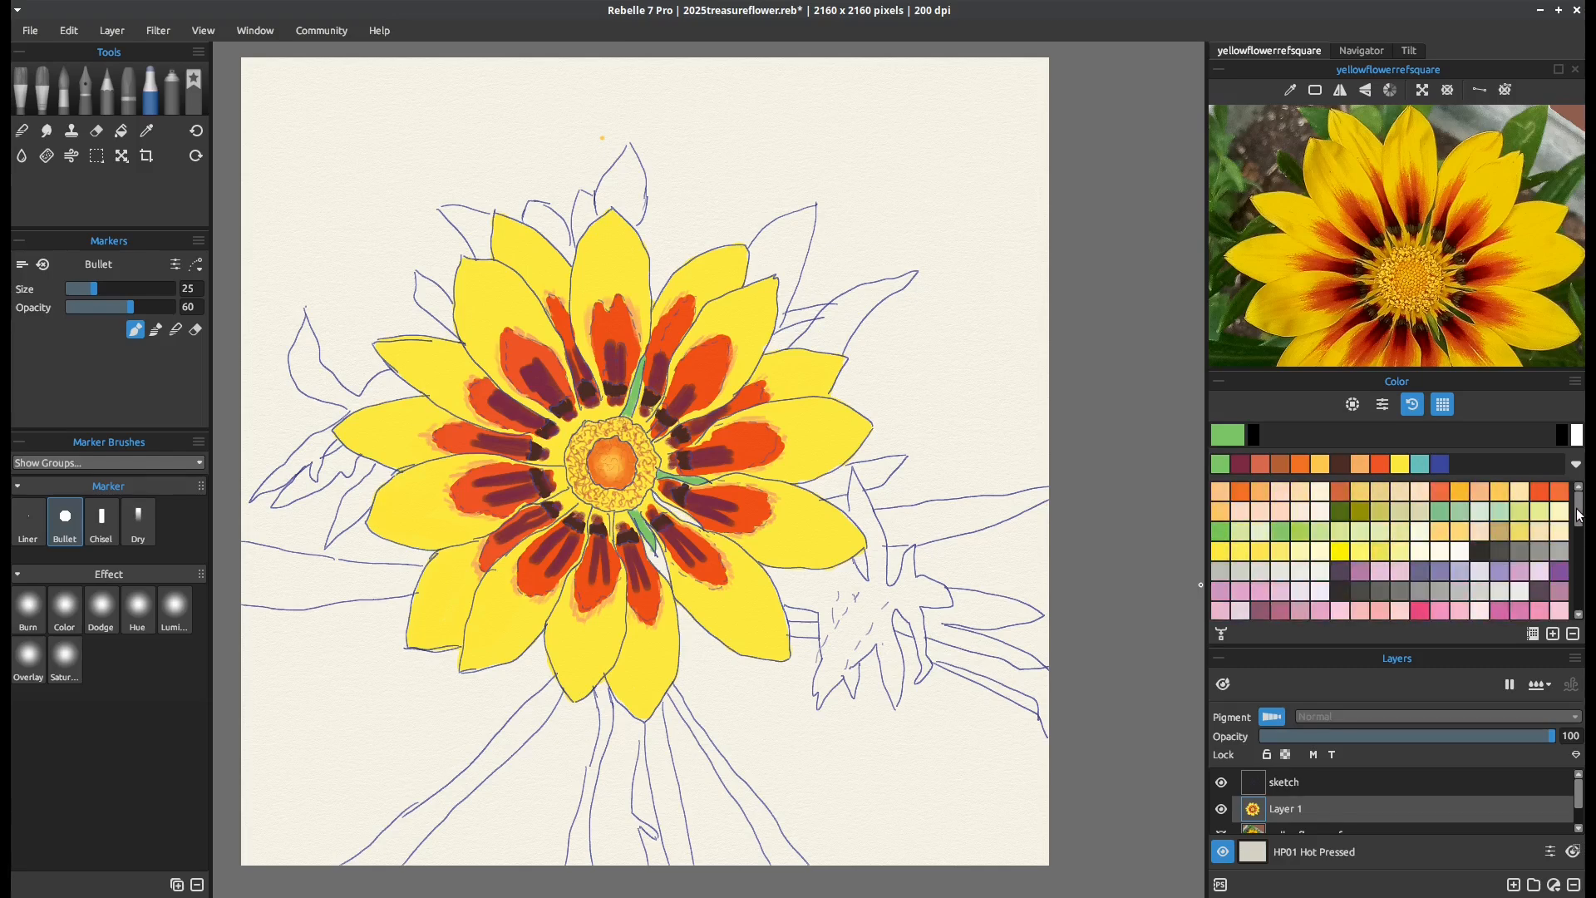
pyautogui.click(1338, 510)
pyautogui.moveTo(655, 497)
pyautogui.mouseDown()
pyautogui.moveTo(699, 526)
pyautogui.moveTo(670, 509)
pyautogui.moveTo(697, 519)
pyautogui.moveTo(660, 567)
pyautogui.moveTo(655, 545)
pyautogui.moveTo(648, 551)
pyautogui.mouseUp()
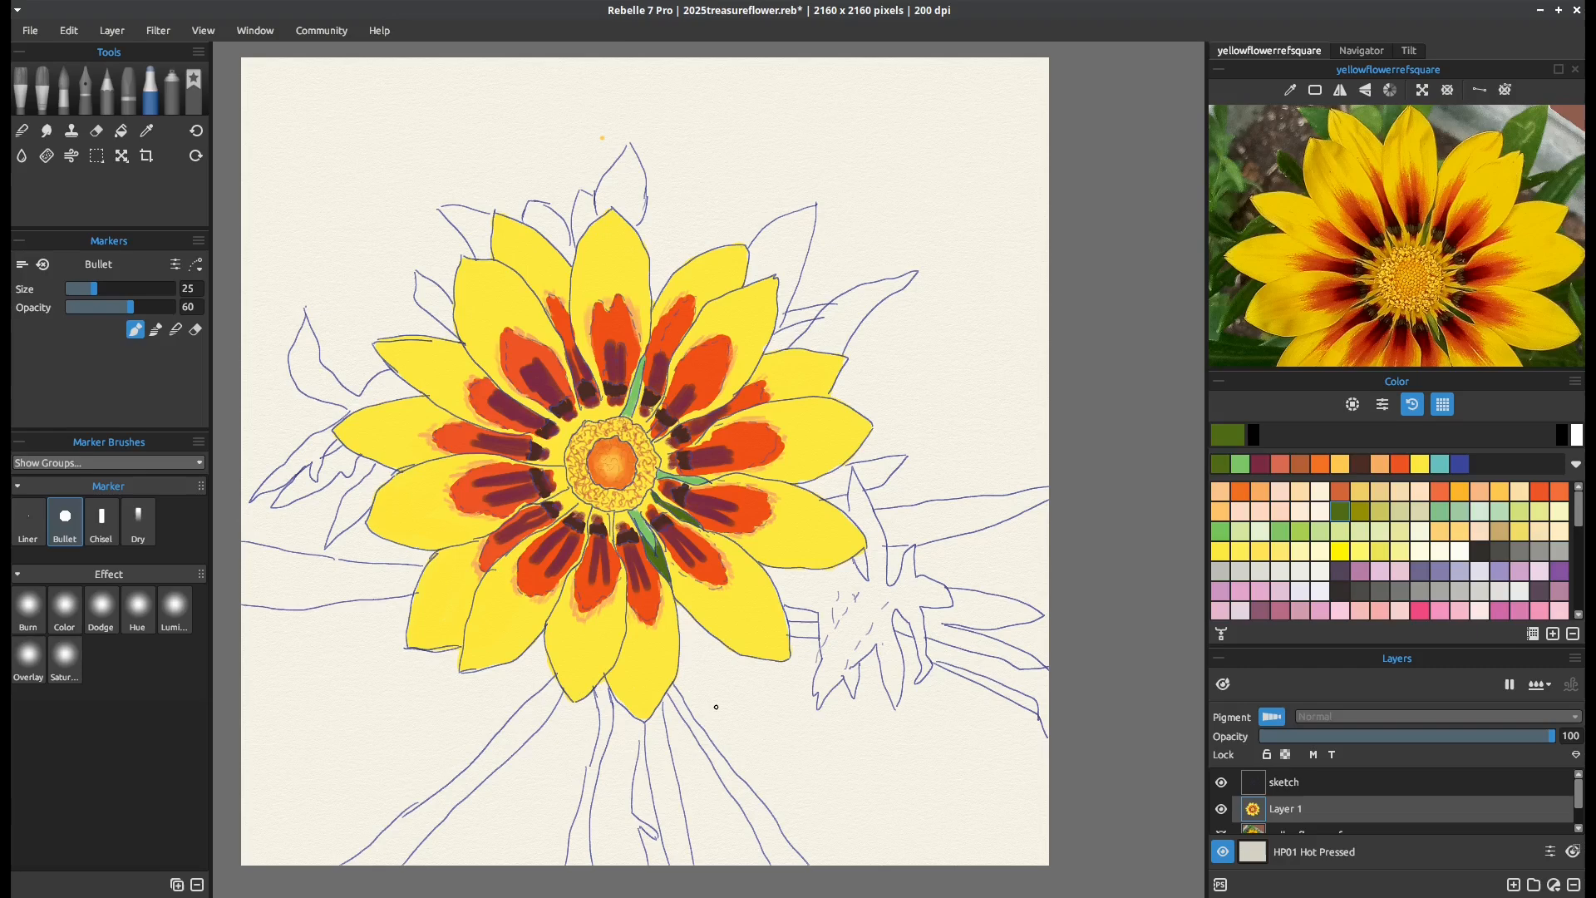
# Zoom out the reference photo and the canvas to show the surrounding leaves, and pick the light green swatch again
pyautogui.scroll(-3, 1502, 164)
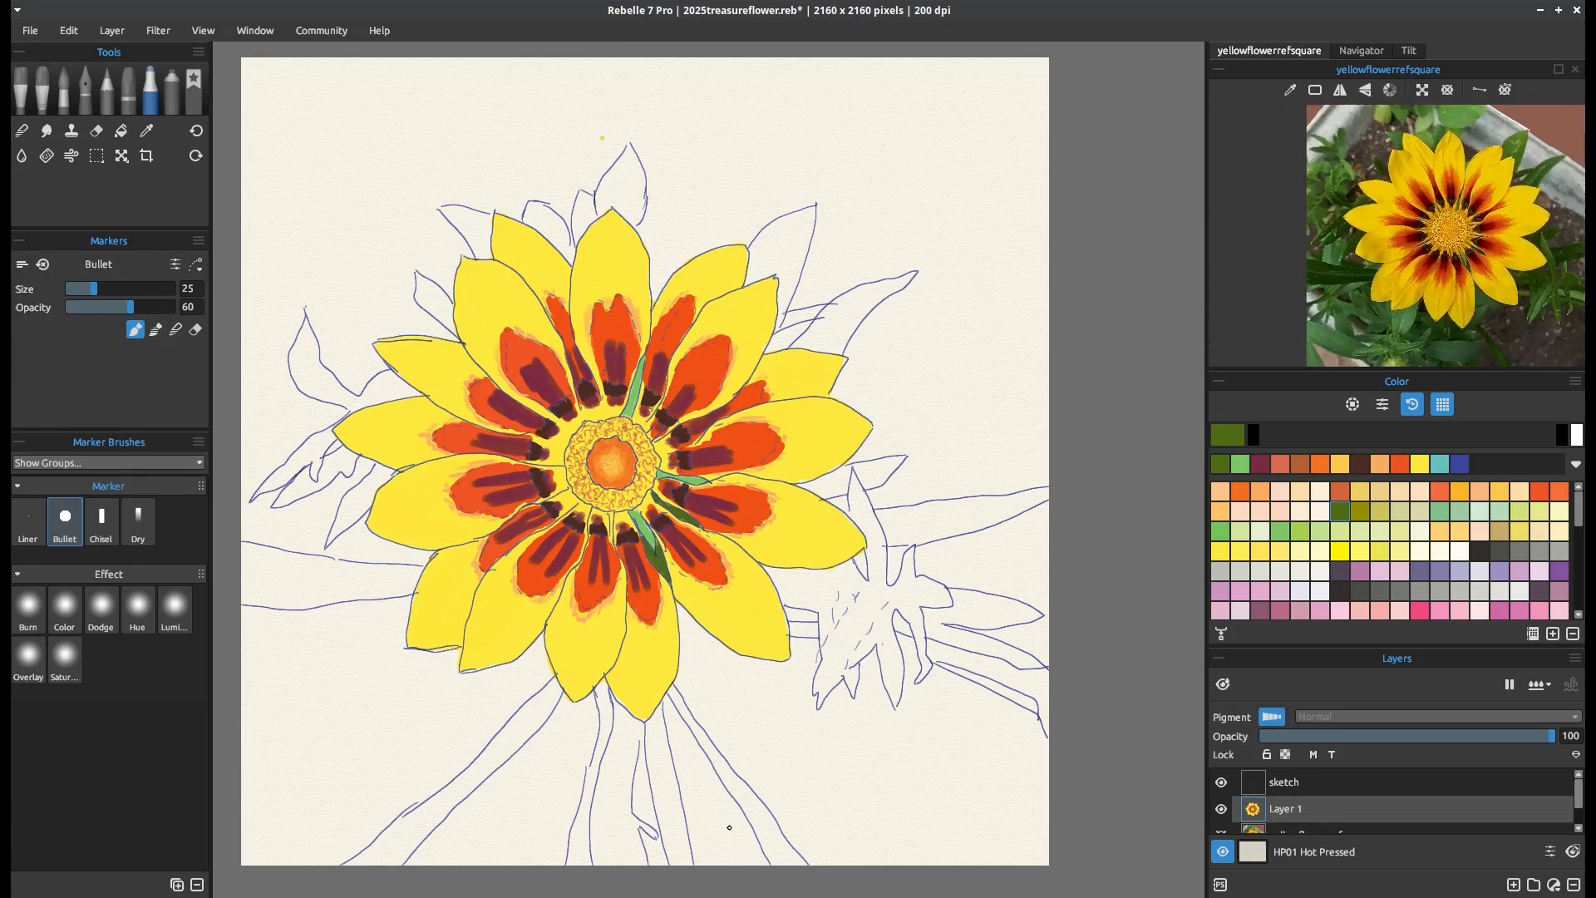
pyautogui.scroll(-1, 729, 827)
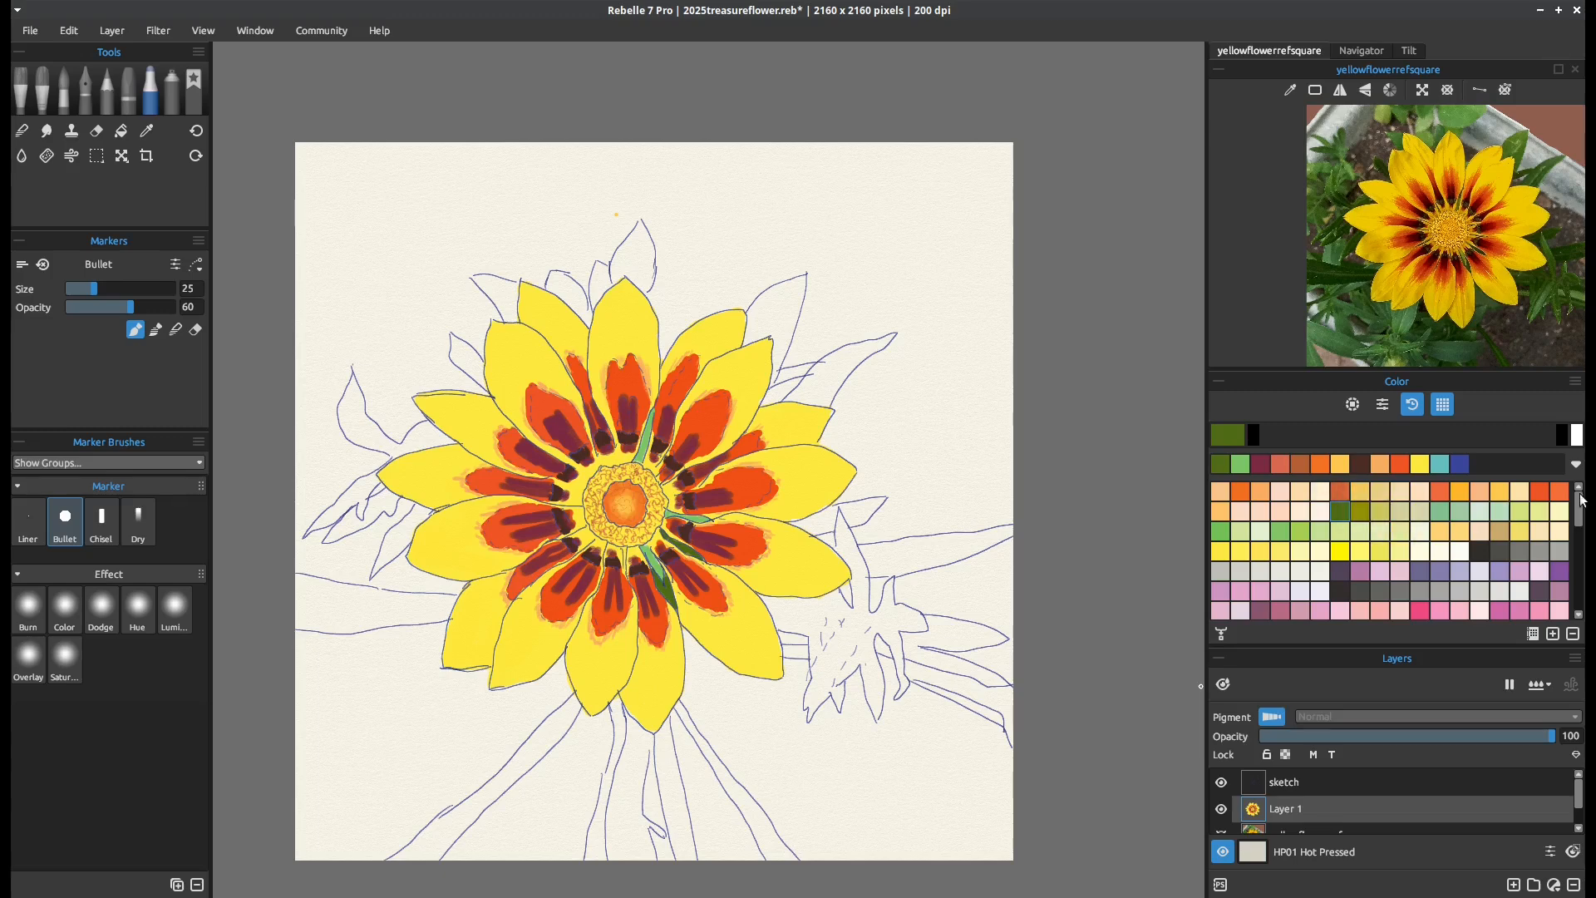
pyautogui.moveTo(1580, 513); pyautogui.dragTo(1580, 542)
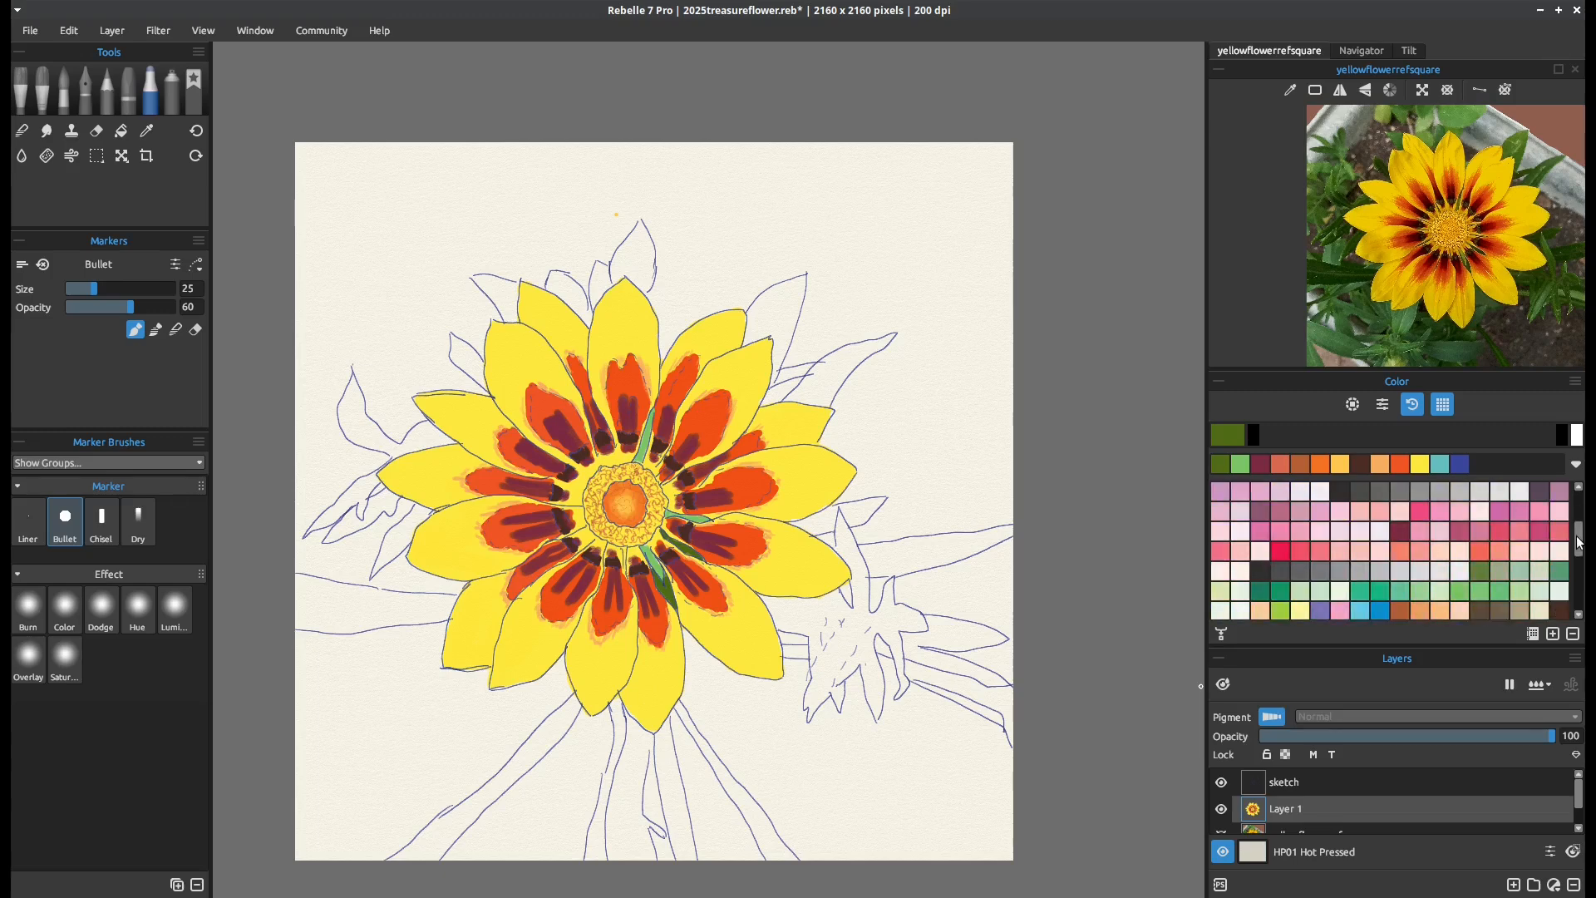
pyautogui.click(1461, 591)
pyautogui.moveTo(990, 716)
pyautogui.mouseDown()
pyautogui.moveTo(945, 691)
pyautogui.moveTo(1002, 724)
pyautogui.moveTo(913, 682)
pyautogui.mouseUp()
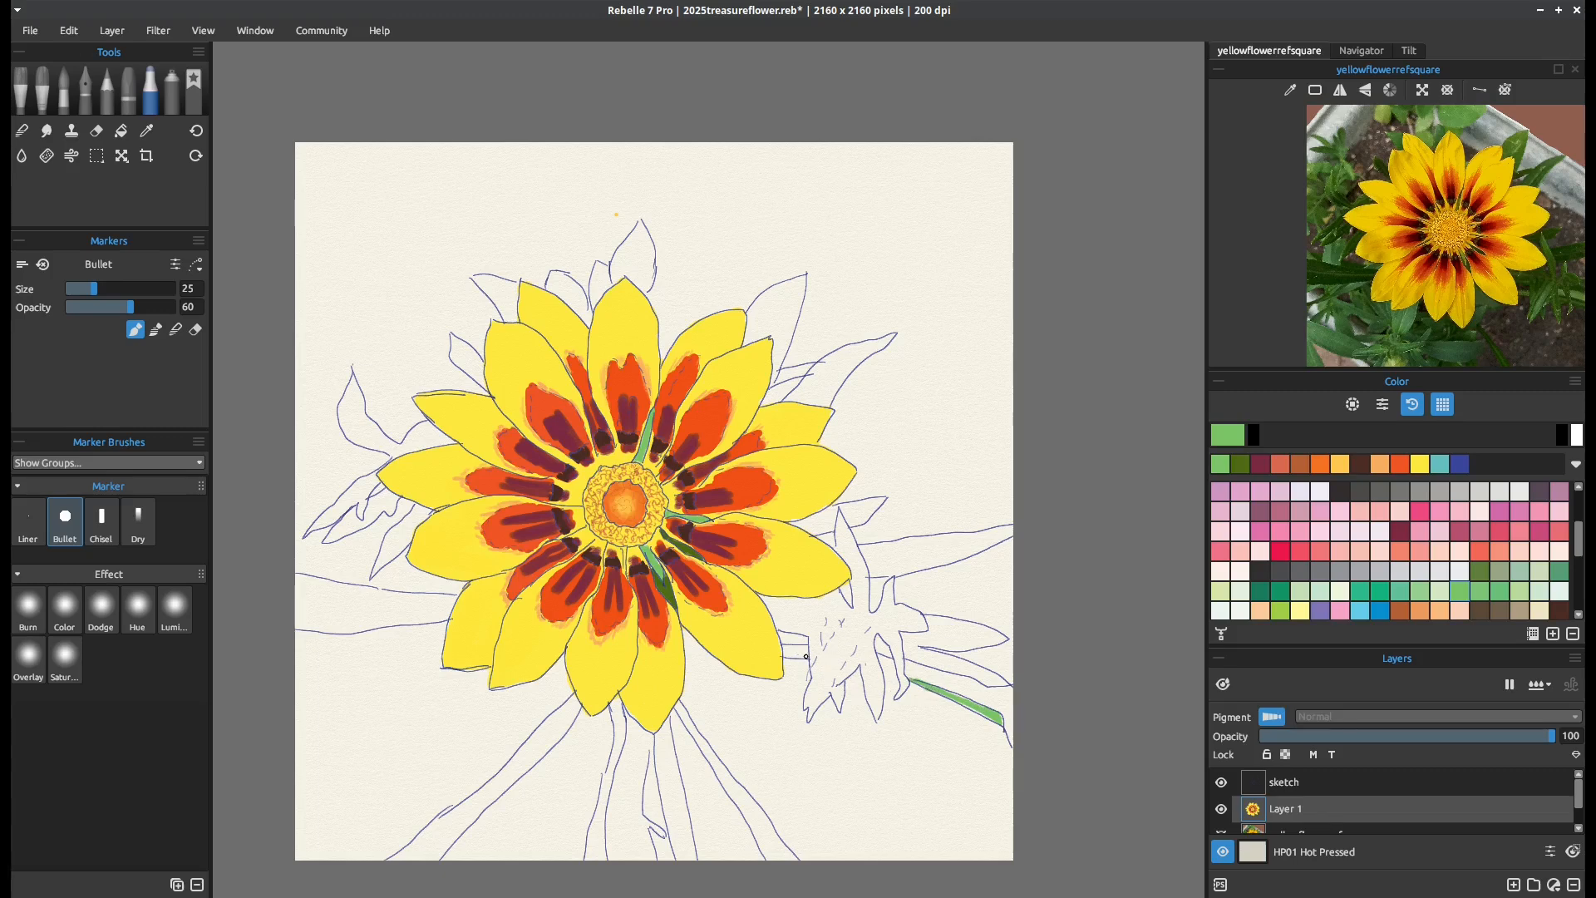
pyautogui.moveTo(808, 657); pyautogui.dragTo(796, 649)
pyautogui.moveTo(1396, 645); pyautogui.dragTo(1397, 588)
pyautogui.click(1222, 780)
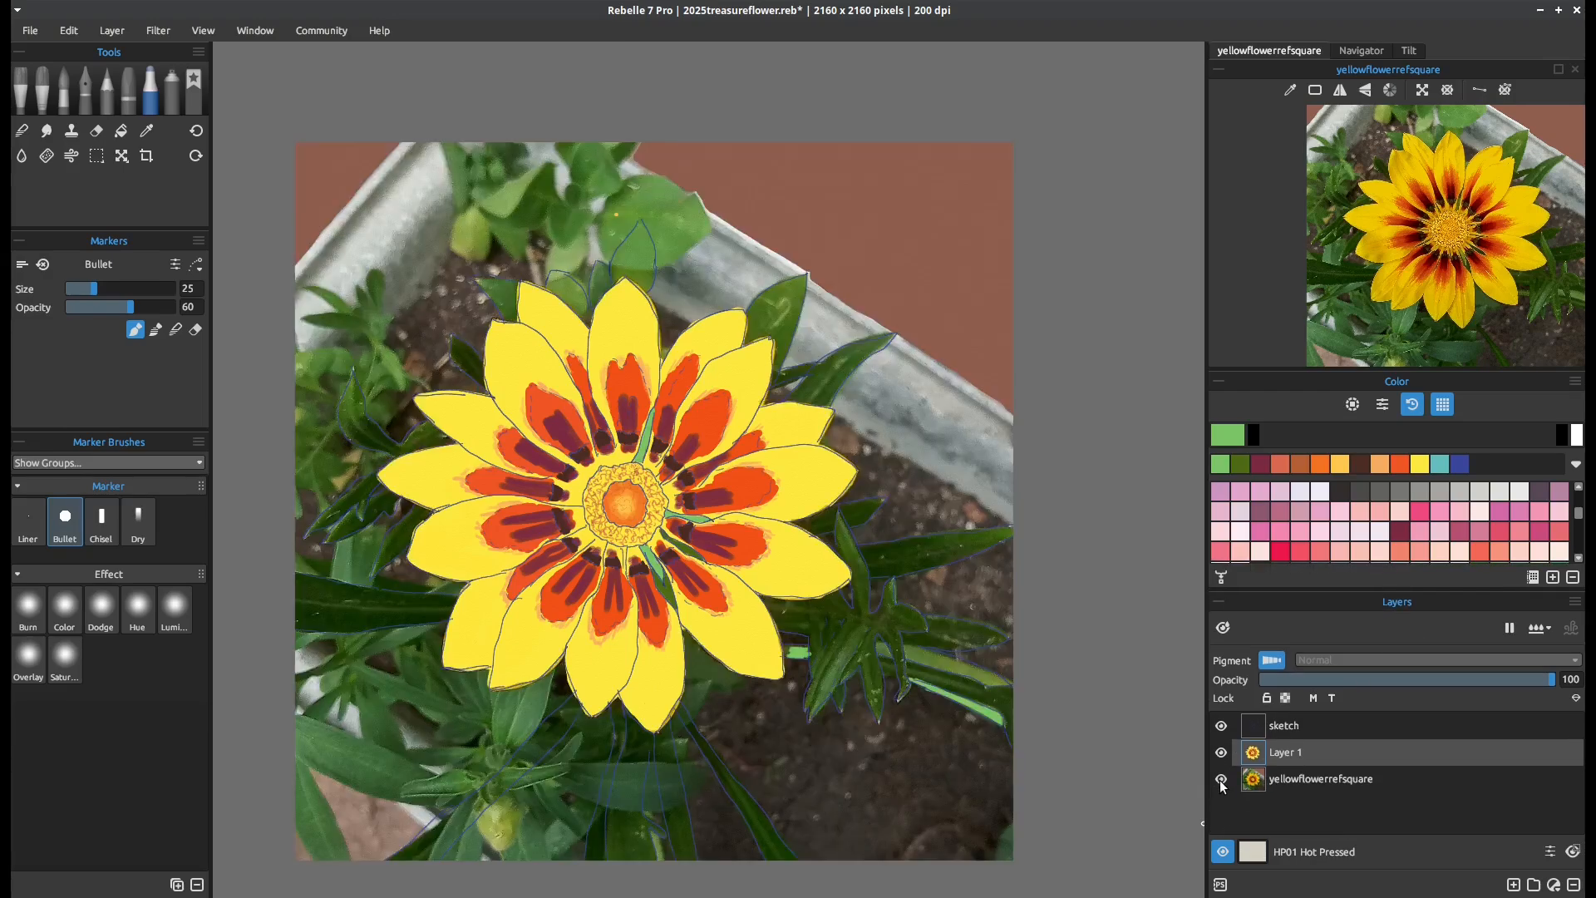
pyautogui.click(1222, 780)
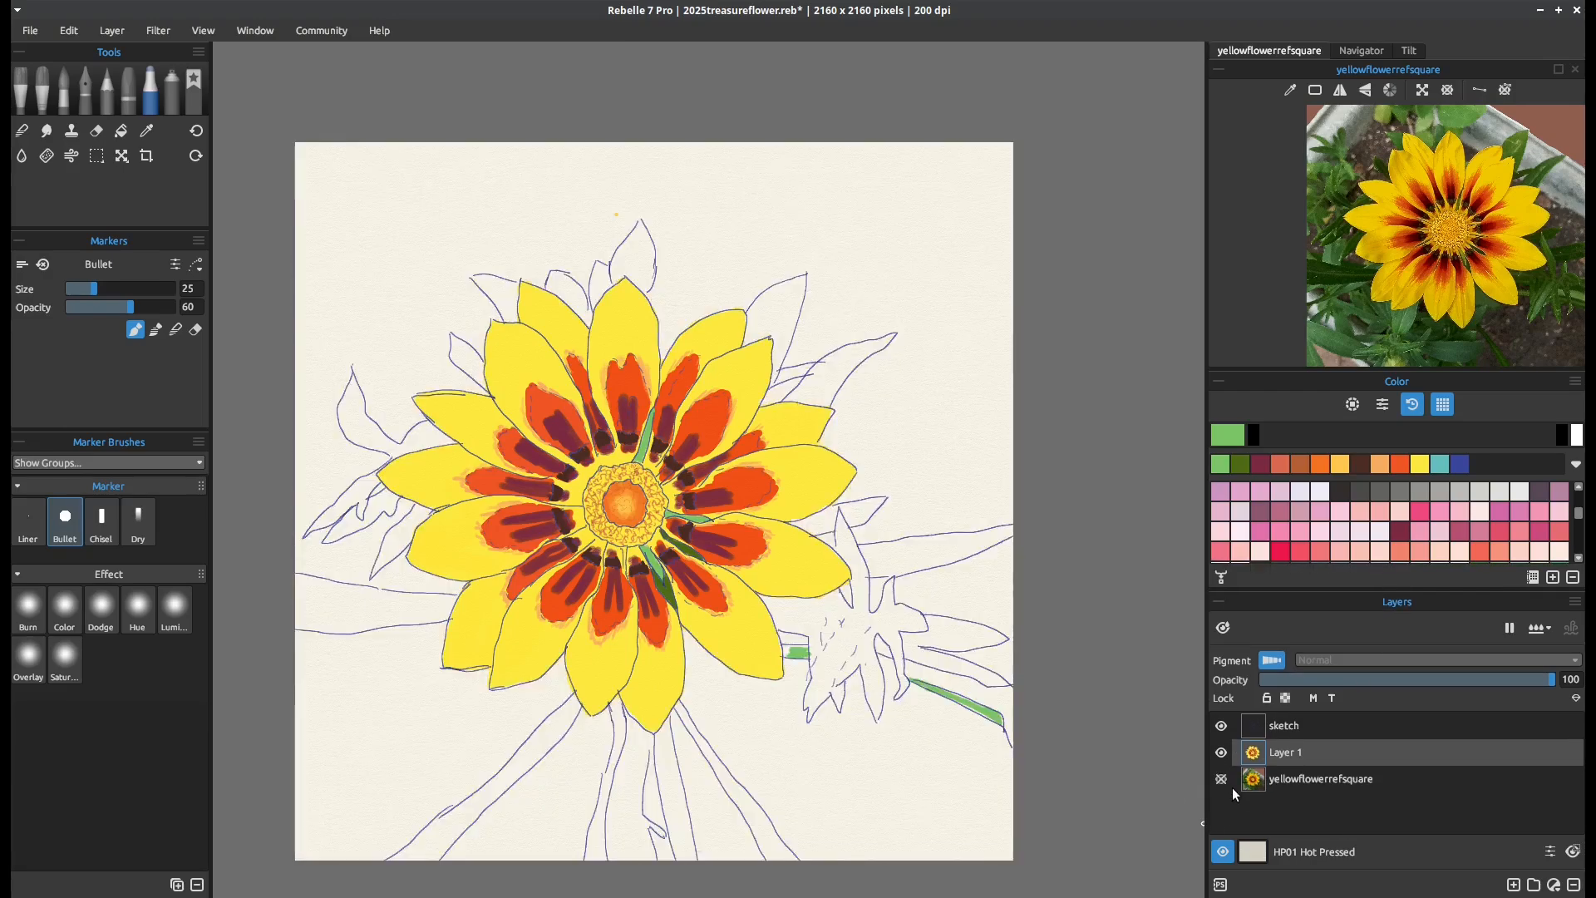
pyautogui.hotkey('ctrl', 'z')
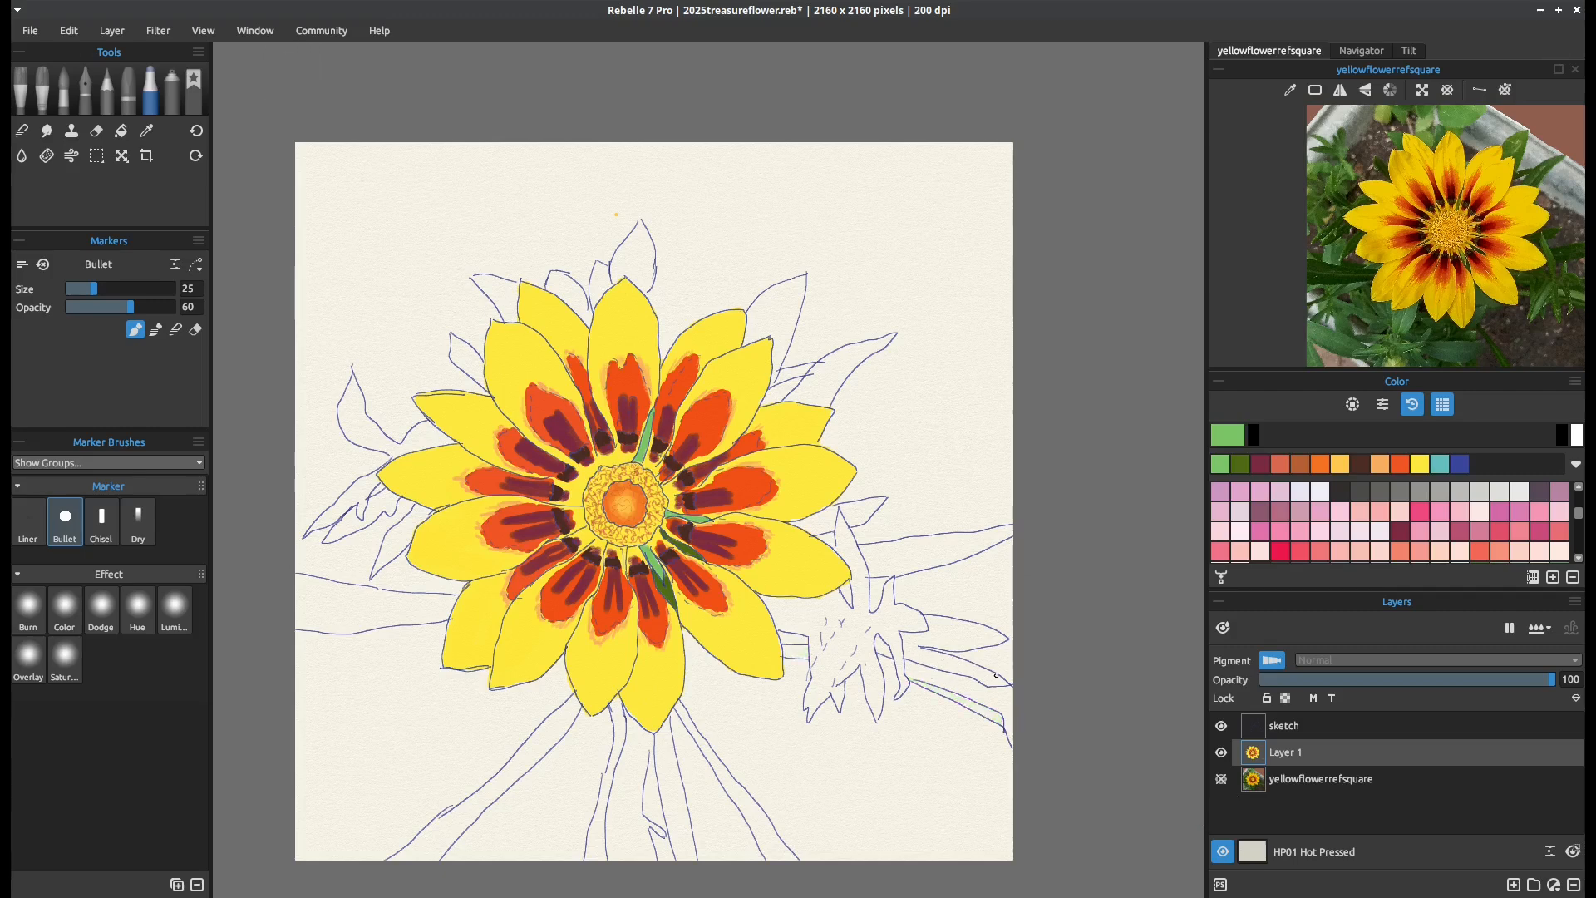
# Fill the bud's stem with light green on both sides of the bud, from the yellow petal to the canvas edge
pyautogui.moveTo(985, 675)
pyautogui.mouseDown()
pyautogui.moveTo(977, 677)
pyautogui.moveTo(1017, 701)
pyautogui.moveTo(906, 653)
pyautogui.moveTo(995, 676)
pyautogui.moveTo(949, 655)
pyautogui.moveTo(906, 659)
pyautogui.moveTo(988, 677)
pyautogui.moveTo(905, 646)
pyautogui.mouseUp()
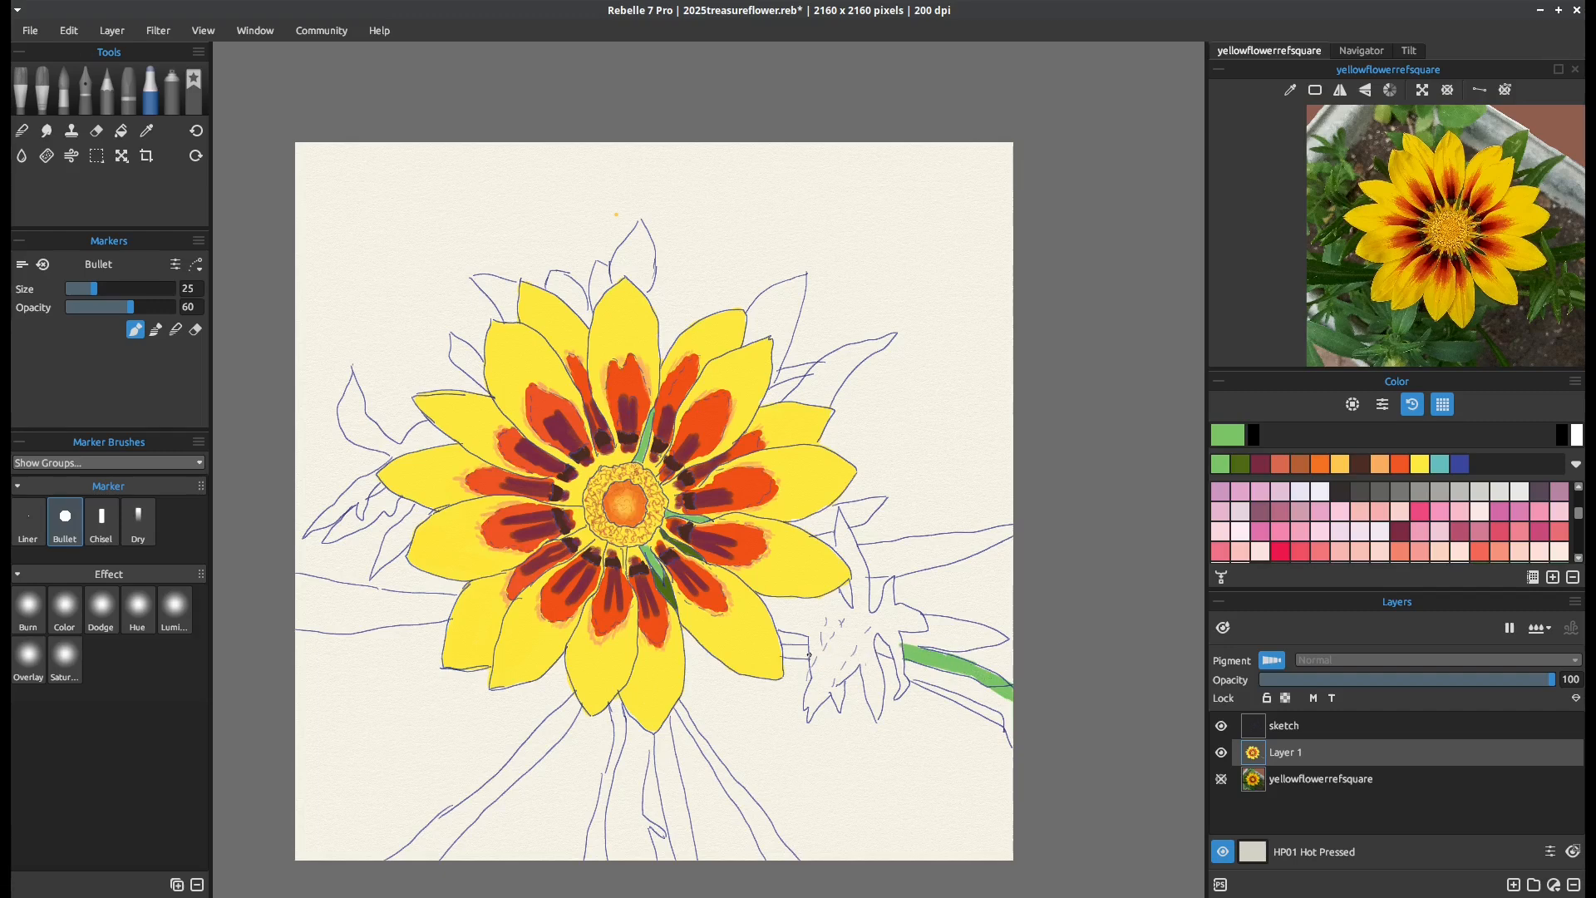
pyautogui.moveTo(810, 647)
pyautogui.mouseDown()
pyautogui.moveTo(785, 648)
pyautogui.moveTo(800, 647)
pyautogui.mouseUp()
# Add light green accents to the two upper-right leaves, the leaves around the bud and the long left leaf
pyautogui.moveTo(800, 279); pyautogui.dragTo(780, 285)
pyautogui.moveTo(890, 333); pyautogui.dragTo(808, 399)
pyautogui.moveTo(819, 686)
pyautogui.mouseDown()
pyautogui.moveTo(831, 670)
pyautogui.moveTo(815, 703)
pyautogui.moveTo(838, 661)
pyautogui.moveTo(812, 717)
pyautogui.moveTo(843, 653)
pyautogui.mouseUp()
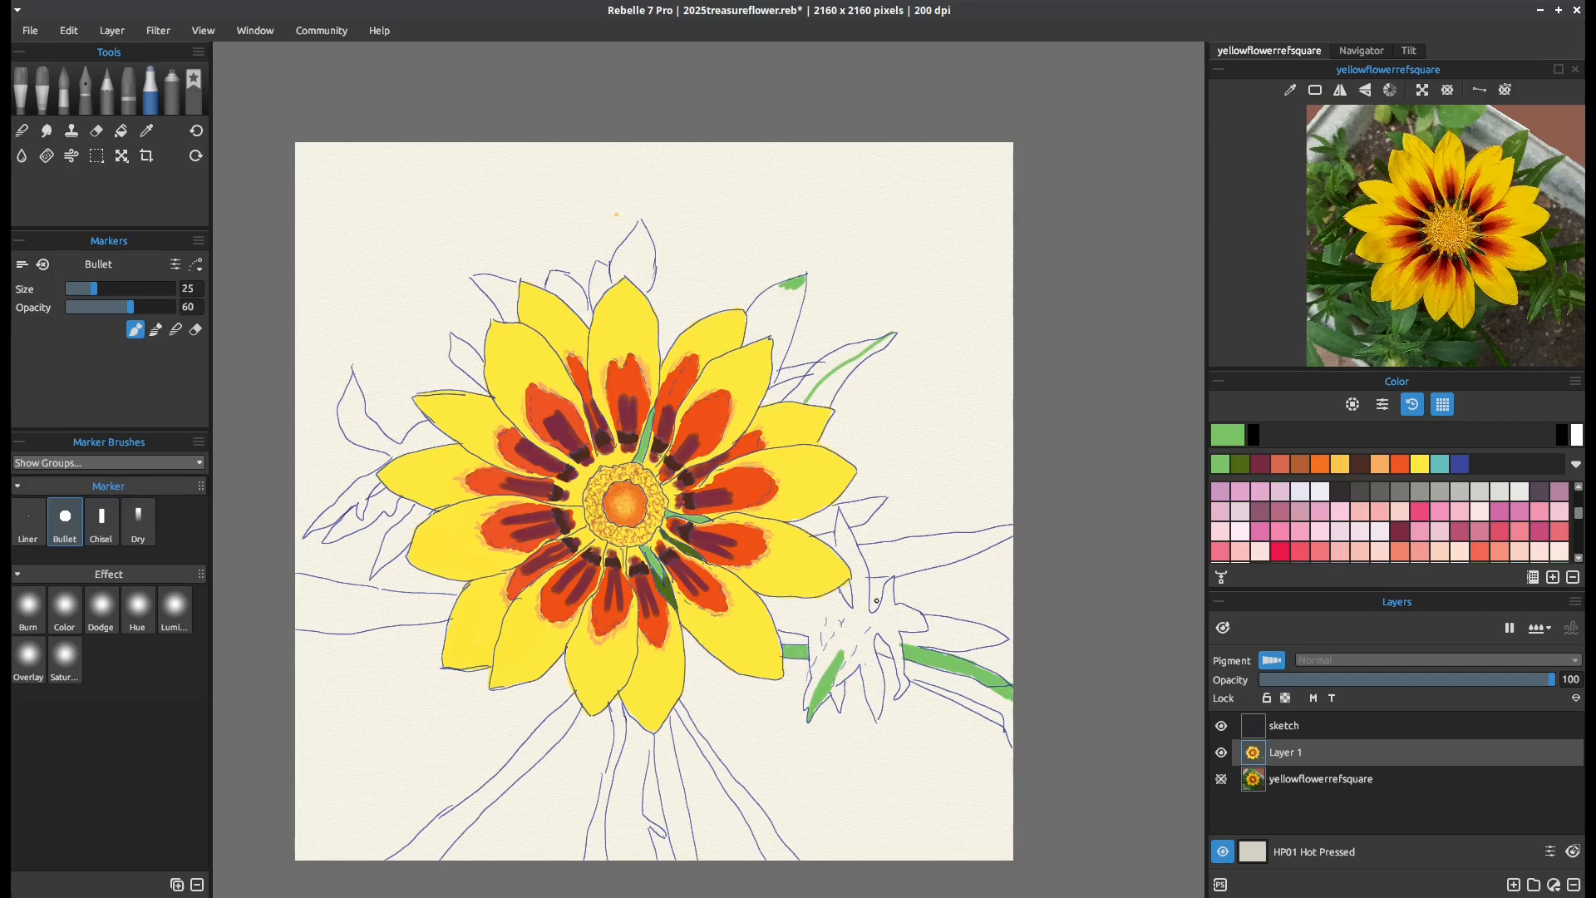
pyautogui.moveTo(892, 586); pyautogui.dragTo(888, 595)
pyautogui.moveTo(850, 532); pyautogui.dragTo(846, 546)
pyautogui.moveTo(450, 606); pyautogui.dragTo(296, 601)
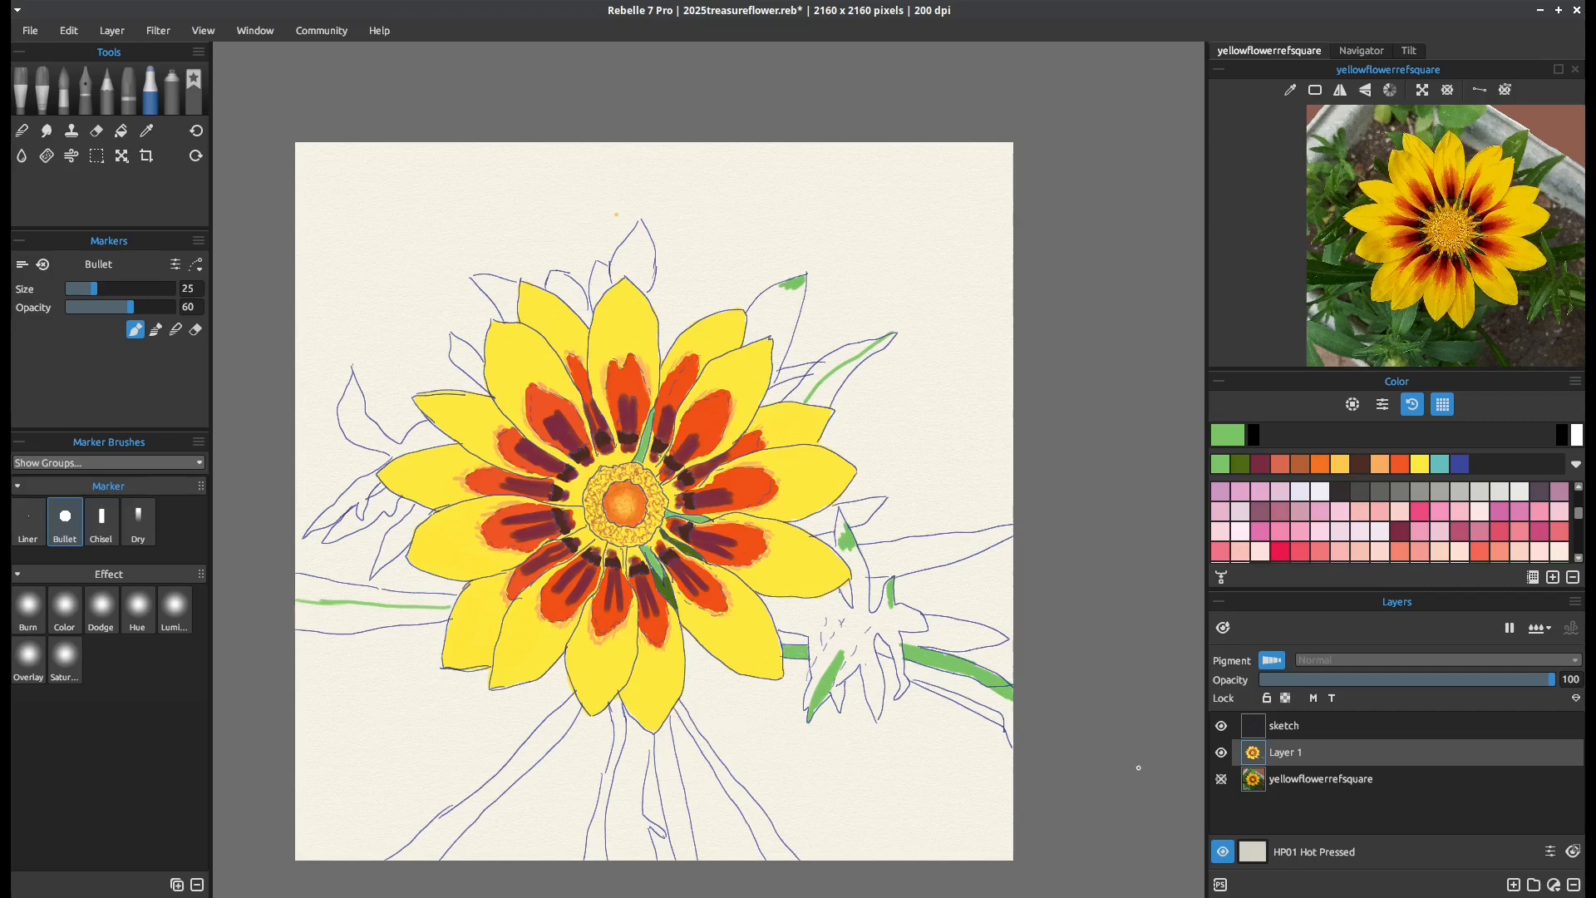
# Draw light green centre streaks down the long leaves below the flower
pyautogui.click(1240, 463)
pyautogui.moveTo(678, 707); pyautogui.dragTo(789, 869)
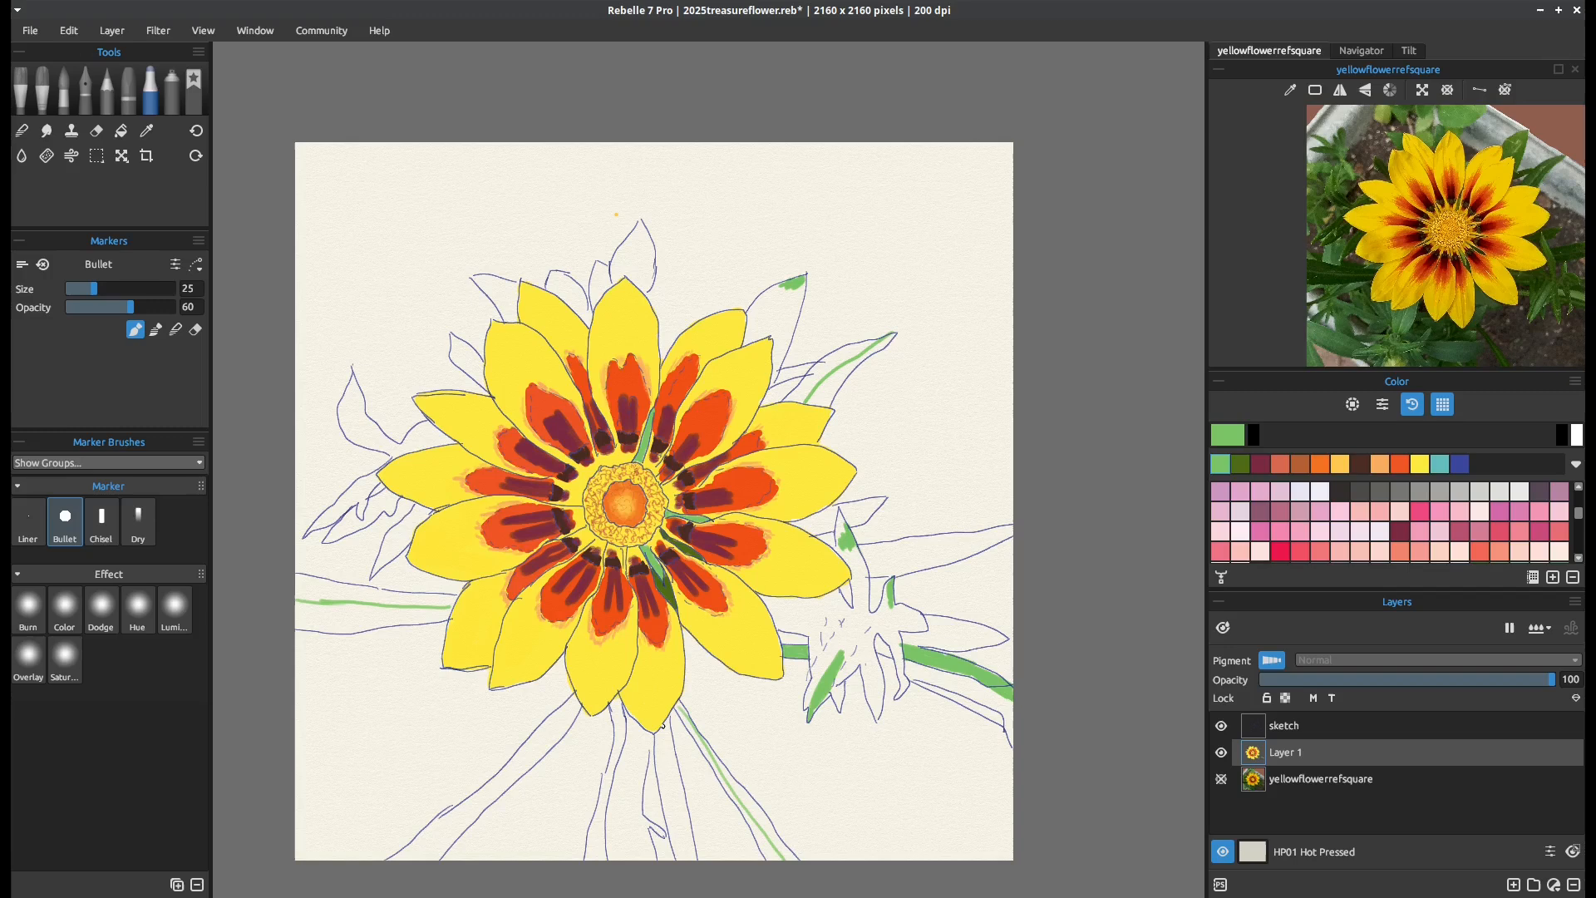
pyautogui.moveTo(663, 735); pyautogui.dragTo(685, 861)
pyautogui.moveTo(639, 725); pyautogui.dragTo(642, 892)
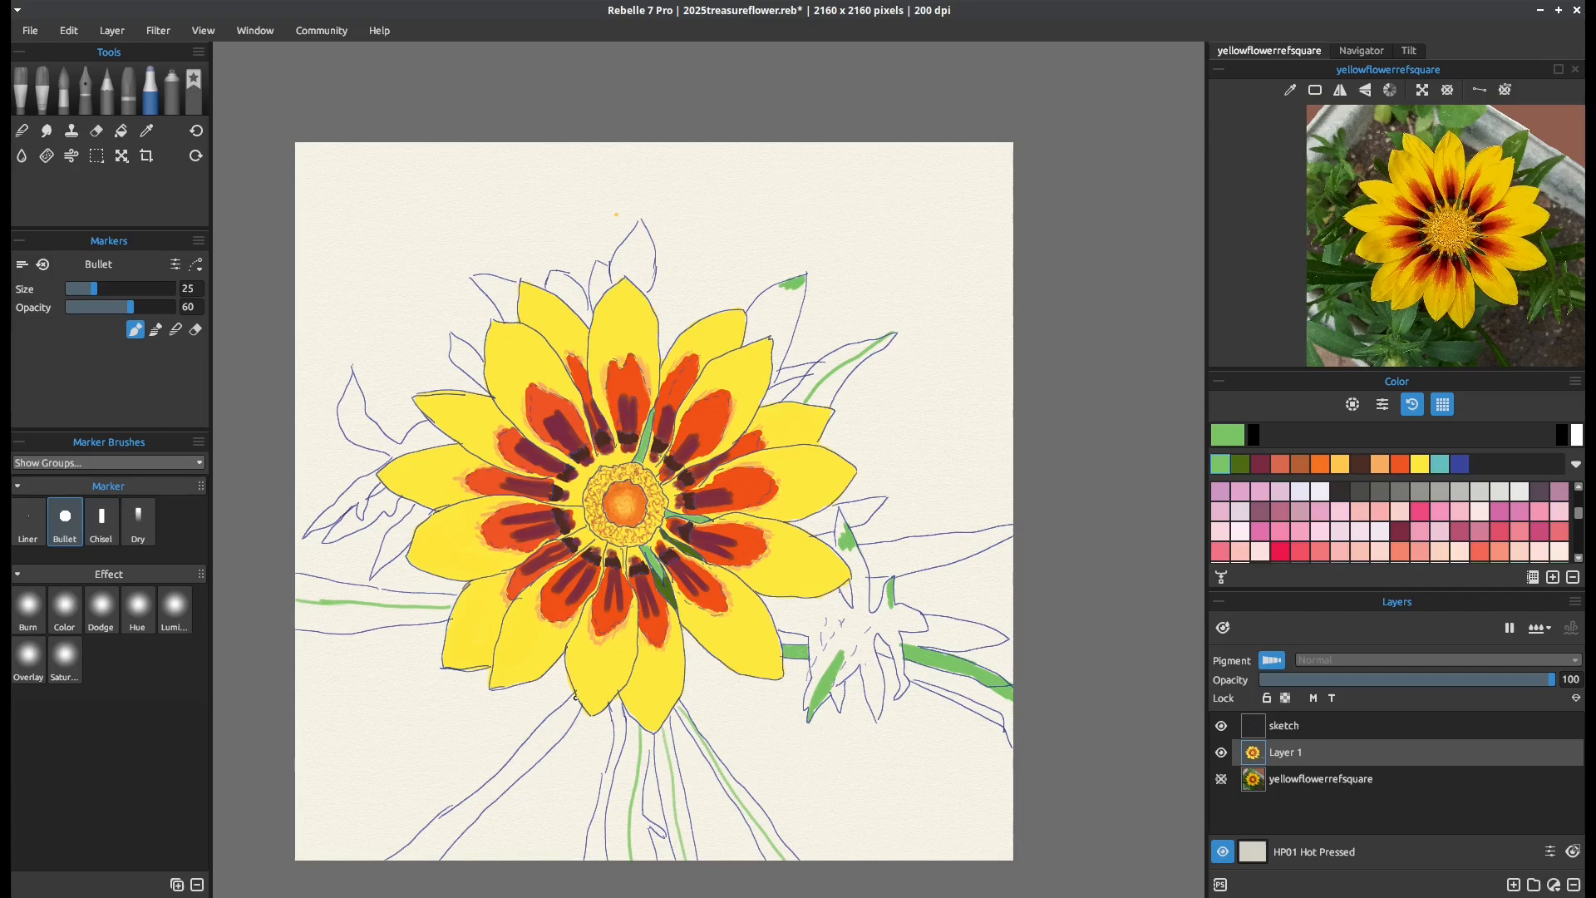
pyautogui.moveTo(575, 696); pyautogui.dragTo(424, 853)
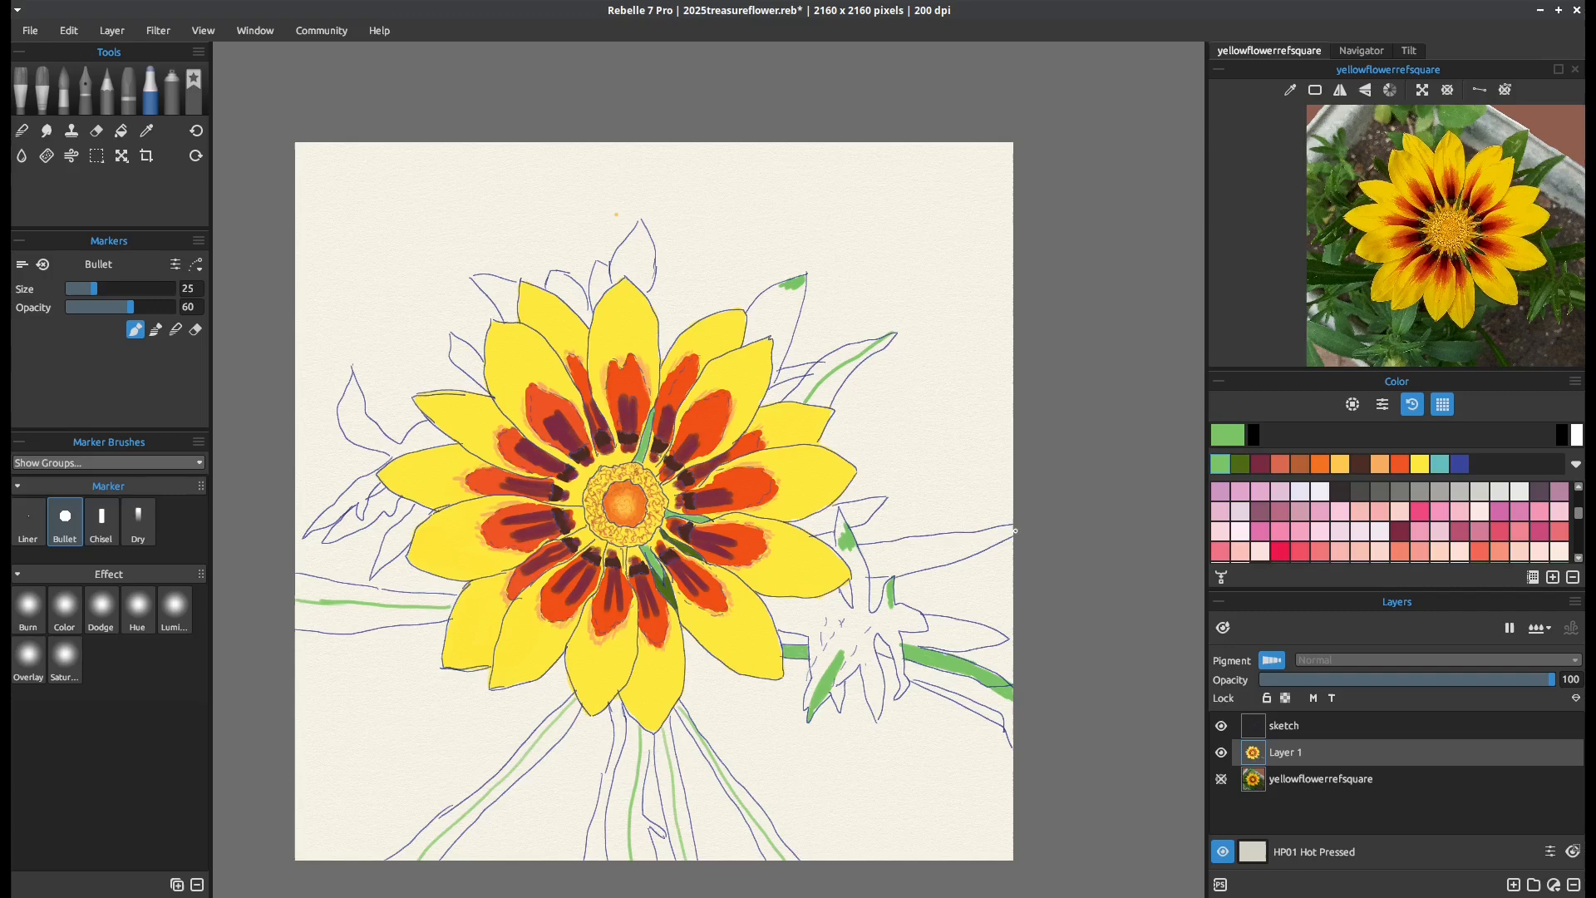
# Draw a light green centre streak along the long leaf to the right of the flower
pyautogui.moveTo(1015, 529); pyautogui.dragTo(849, 565)
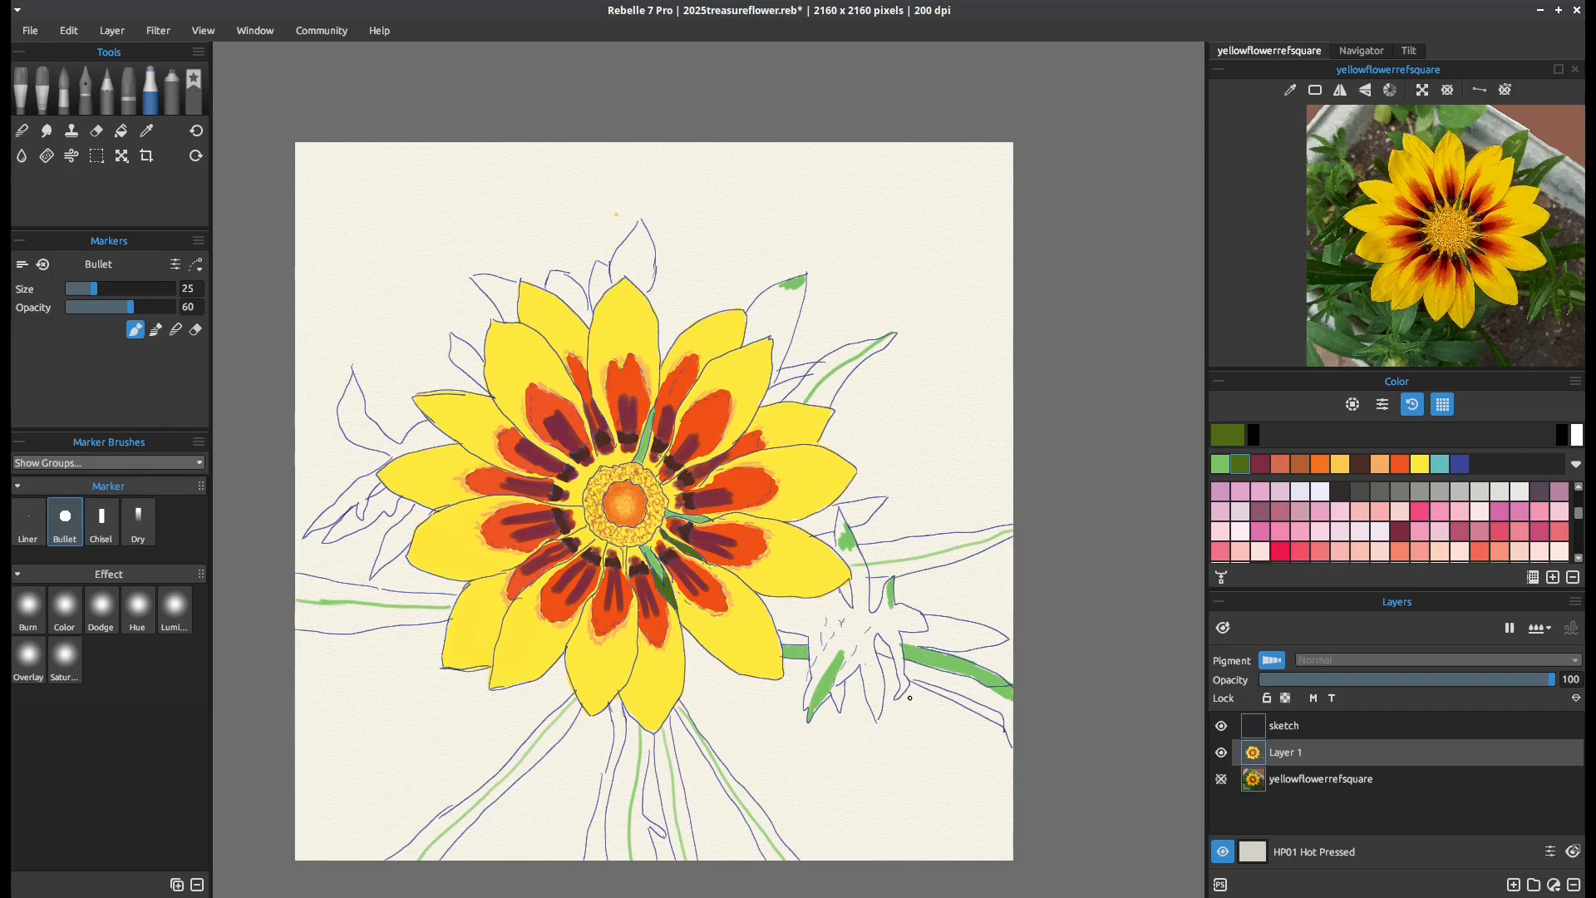
# Fill the underside of the bud's stem with dark olive green at marker size 45 and opacity 100
pyautogui.moveTo(922, 680)
pyautogui.mouseDown()
pyautogui.moveTo(962, 699)
pyautogui.moveTo(948, 680)
pyautogui.moveTo(972, 682)
pyautogui.moveTo(1000, 718)
pyautogui.mouseUp()
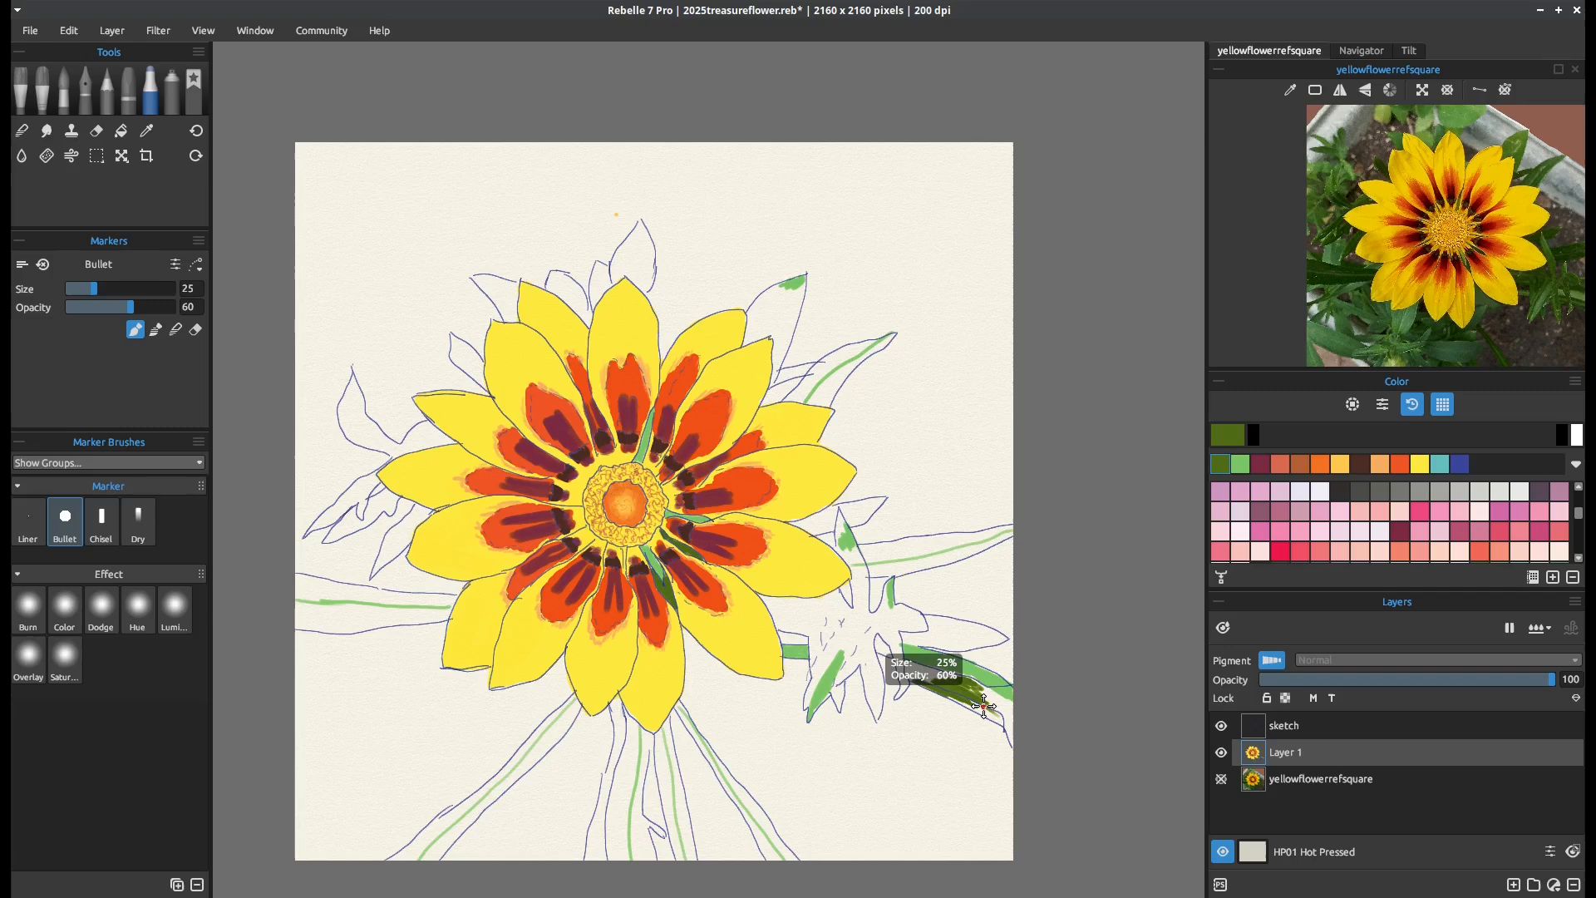
pyautogui.hotkey('ctrl', 'z')
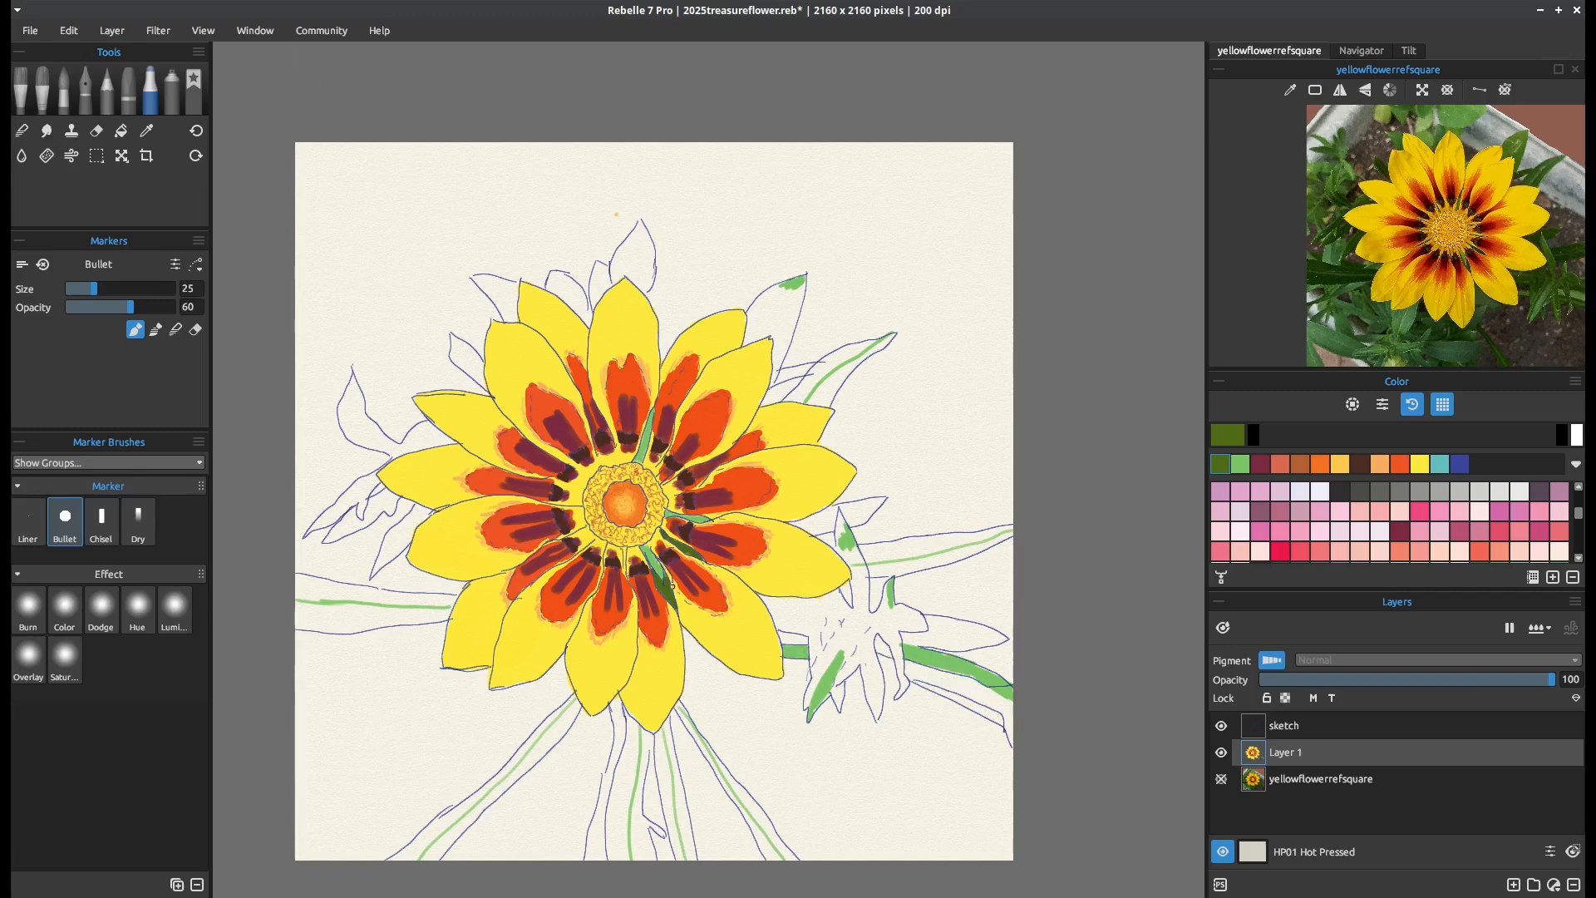
pyautogui.press(']')
pyautogui.press(']')
pyautogui.press(']')
pyautogui.press(']')
pyautogui.moveTo(915, 674); pyautogui.dragTo(910, 674)
pyautogui.moveTo(909, 668)
pyautogui.mouseDown()
pyautogui.moveTo(986, 689)
pyautogui.moveTo(917, 670)
pyautogui.moveTo(979, 705)
pyautogui.mouseUp()
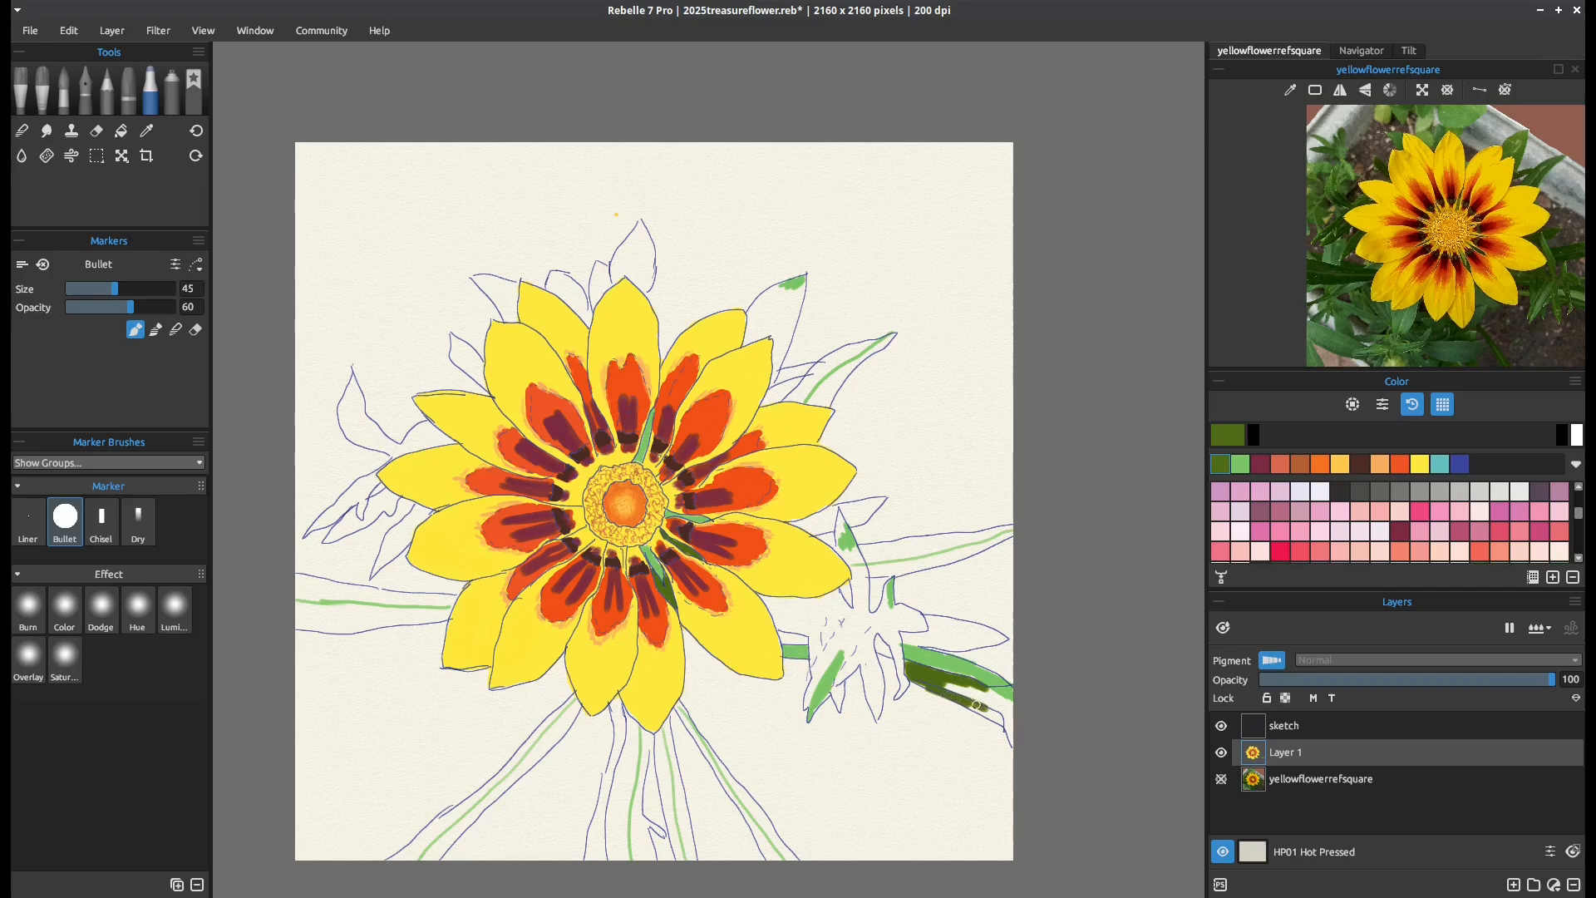
pyautogui.moveTo(130, 309); pyautogui.dragTo(203, 314)
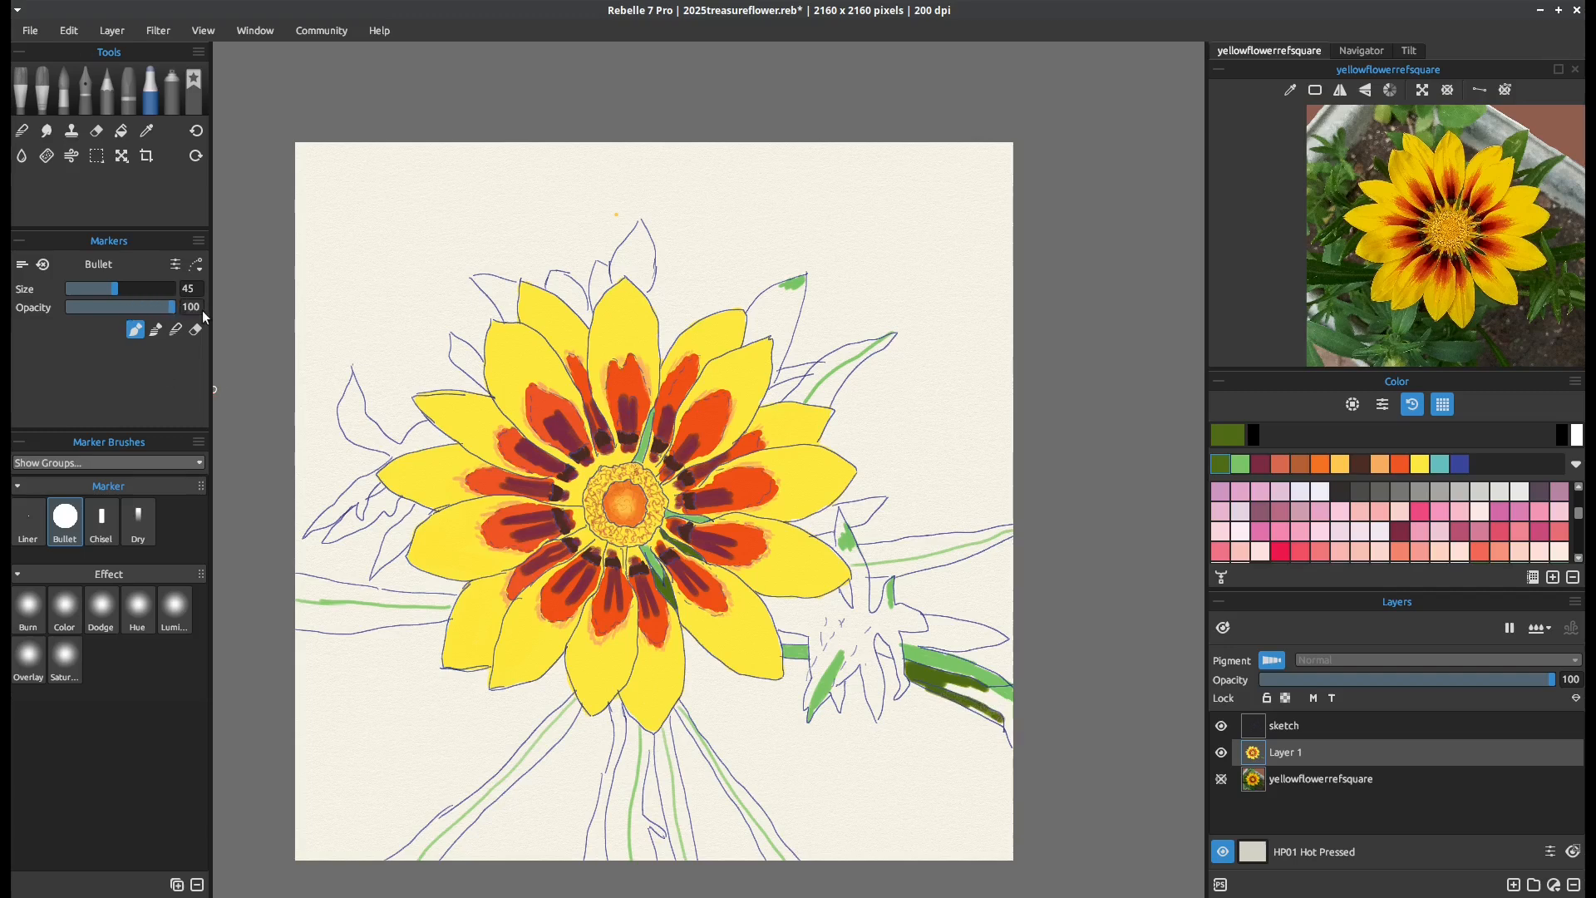
pyautogui.moveTo(950, 687)
pyautogui.mouseDown()
pyautogui.moveTo(998, 701)
pyautogui.moveTo(1002, 730)
pyautogui.moveTo(945, 692)
pyautogui.moveTo(957, 681)
pyautogui.moveTo(999, 704)
pyautogui.moveTo(937, 690)
pyautogui.mouseUp()
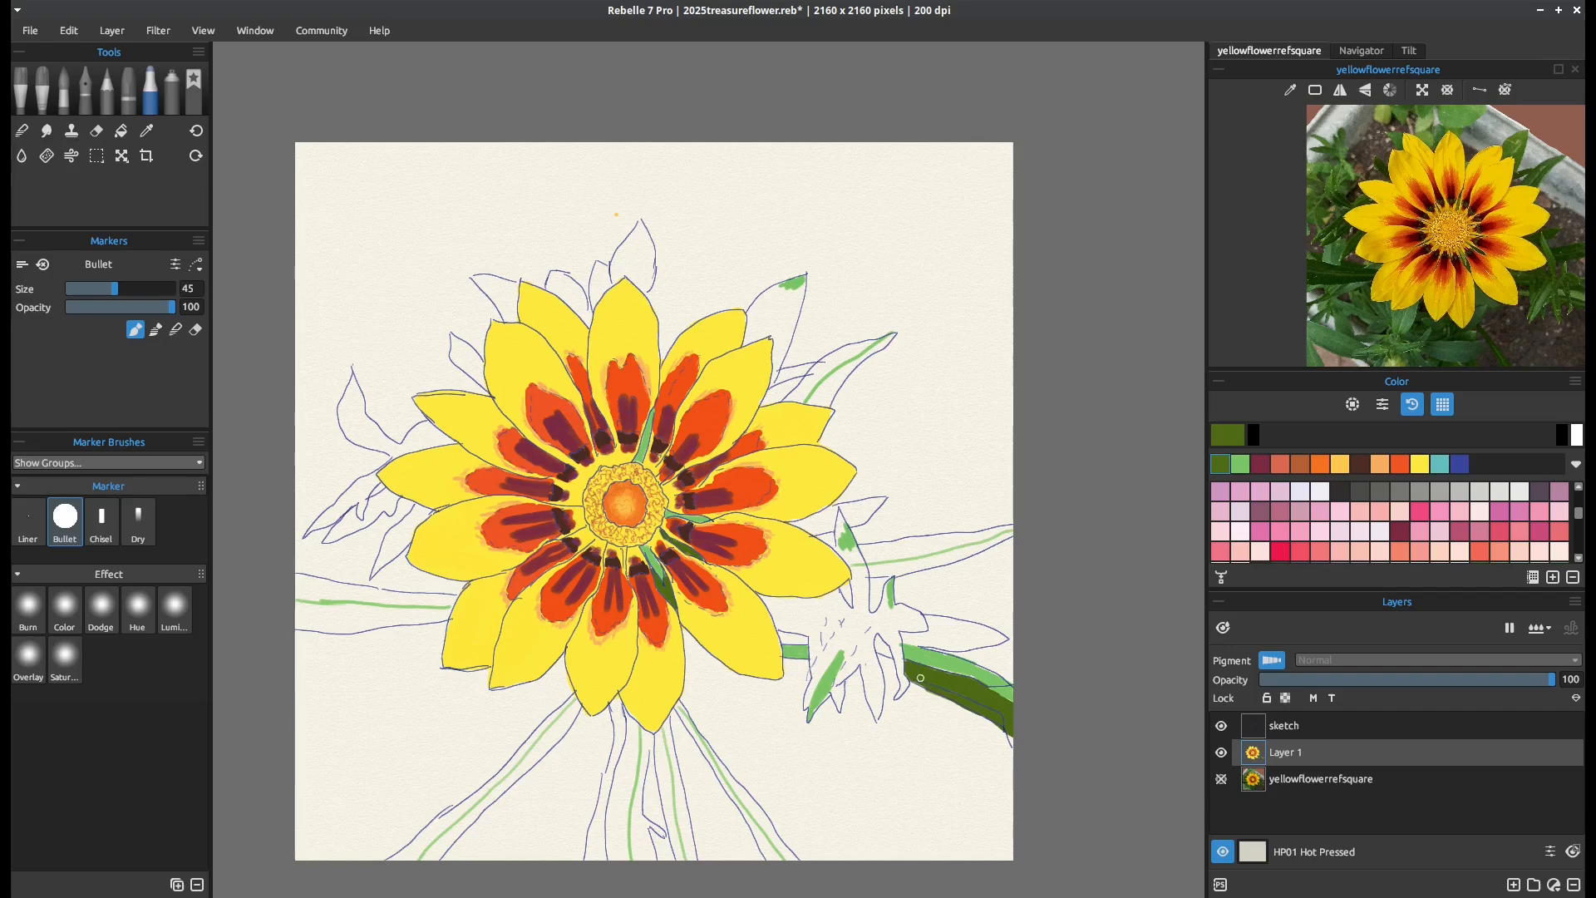
# Paint the pointed leaf right of the bud and the upright leaf above it olive green, keeping the light accents
pyautogui.moveTo(907, 635)
pyautogui.mouseDown()
pyautogui.moveTo(1004, 638)
pyautogui.moveTo(899, 610)
pyautogui.moveTo(912, 613)
pyautogui.moveTo(882, 627)
pyautogui.moveTo(893, 641)
pyautogui.moveTo(880, 629)
pyautogui.moveTo(903, 693)
pyautogui.mouseUp()
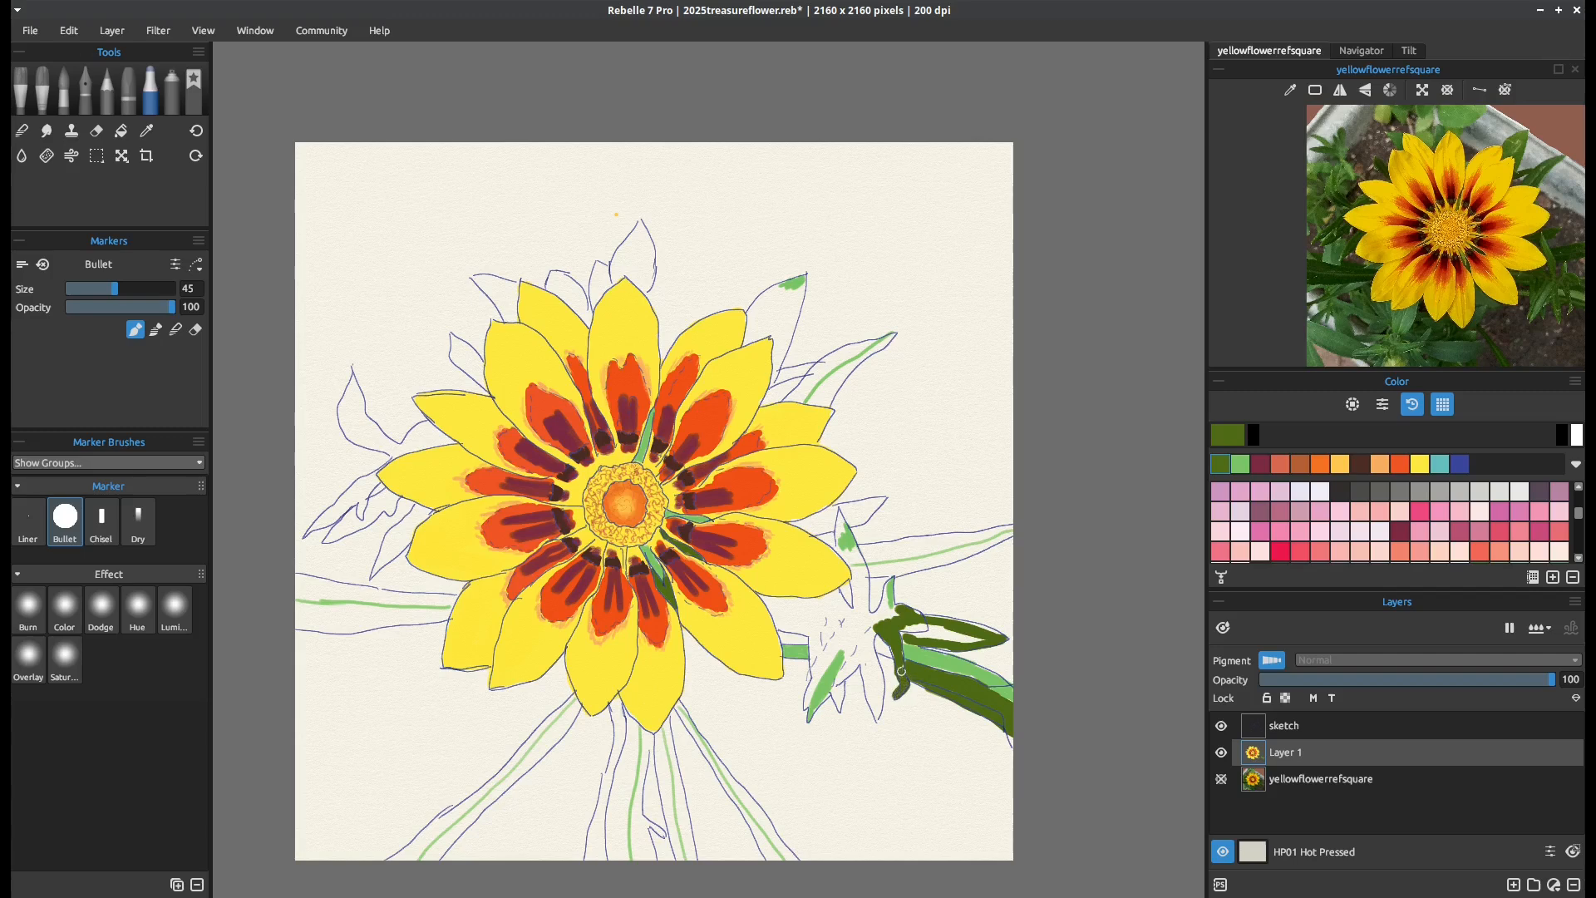
pyautogui.moveTo(925, 638)
pyautogui.mouseDown()
pyautogui.moveTo(911, 628)
pyautogui.moveTo(998, 634)
pyautogui.moveTo(941, 636)
pyautogui.moveTo(884, 601)
pyautogui.moveTo(866, 614)
pyautogui.moveTo(862, 565)
pyautogui.moveTo(842, 551)
pyautogui.moveTo(866, 564)
pyautogui.mouseUp()
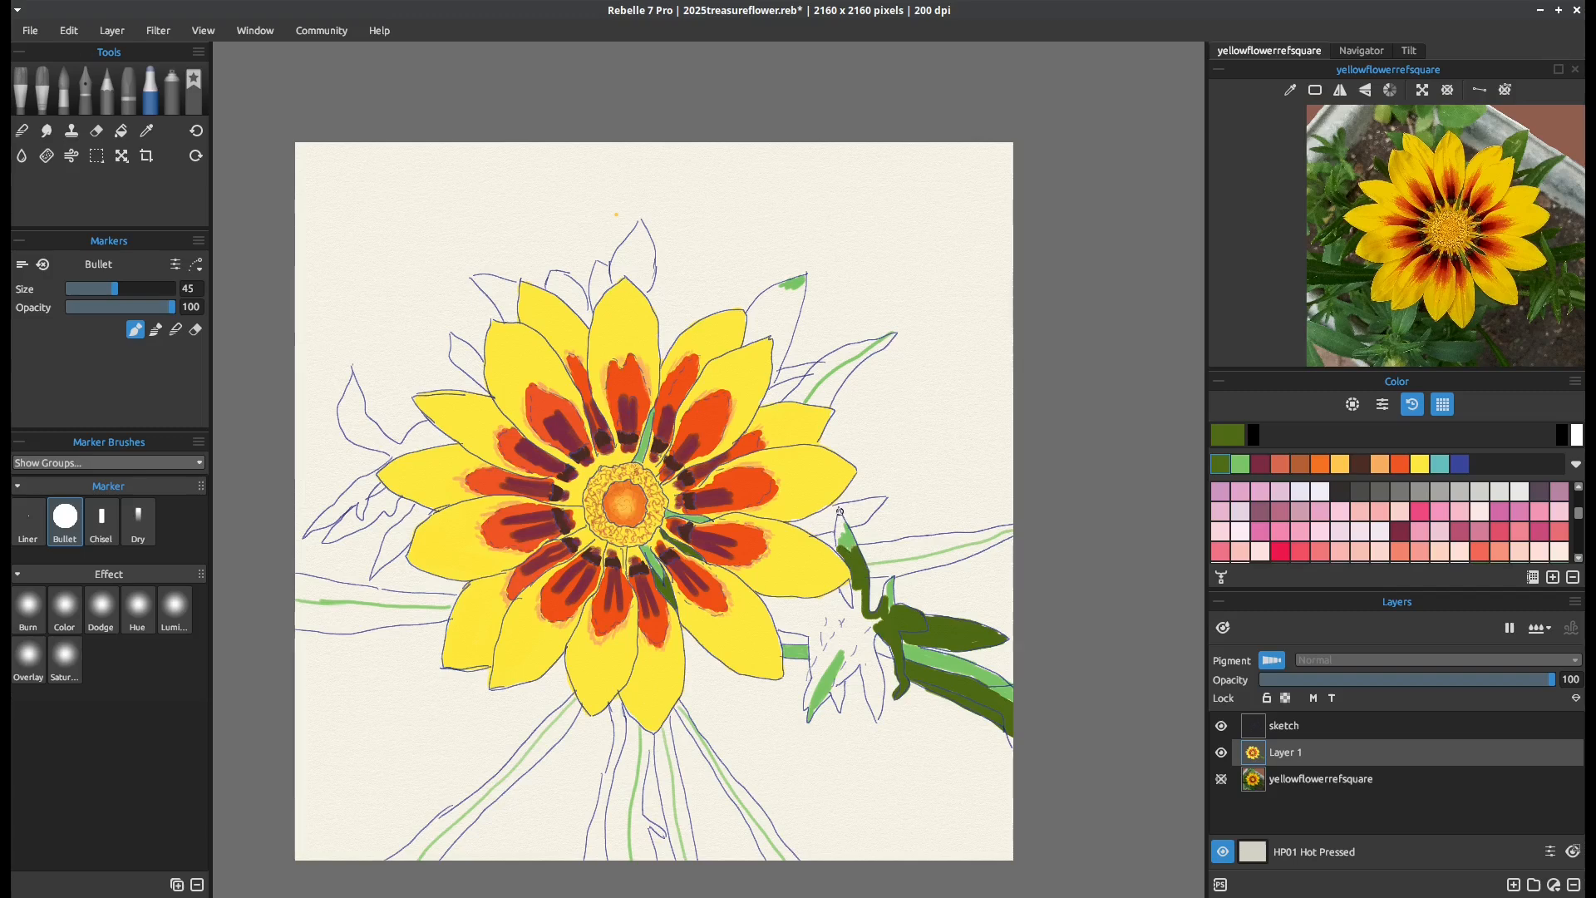
pyautogui.moveTo(840, 511); pyautogui.dragTo(841, 520)
# Fill the gap between the yellow petals and the bud, plus the bud's left edge, with olive green at marker sizes 20 to 35
pyautogui.moveTo(801, 609); pyautogui.dragTo(783, 606)
pyautogui.press('[')
pyautogui.press('[')
pyautogui.press('[')
pyautogui.press('[')
pyautogui.press('[')
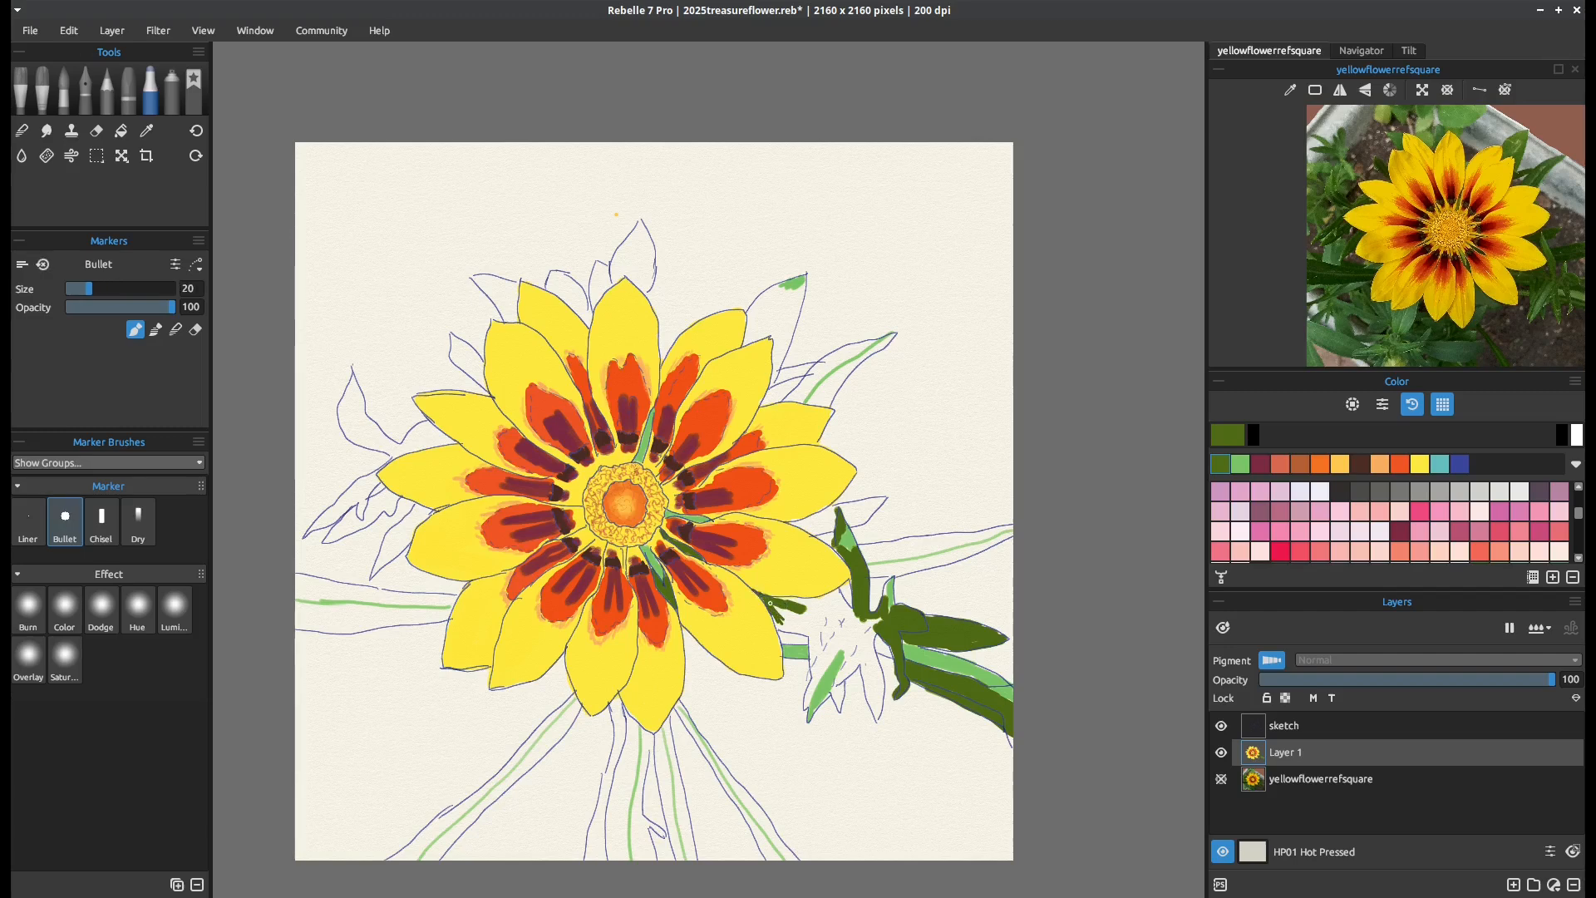
pyautogui.moveTo(775, 600); pyautogui.dragTo(794, 601)
pyautogui.moveTo(837, 608)
pyautogui.mouseDown()
pyautogui.moveTo(776, 614)
pyautogui.moveTo(807, 623)
pyautogui.moveTo(804, 605)
pyautogui.moveTo(835, 597)
pyautogui.moveTo(806, 702)
pyautogui.mouseUp()
pyautogui.press(']')
pyautogui.press(']')
pyautogui.press(']')
pyautogui.press(']')
pyautogui.press(']')
pyautogui.press(']')
pyautogui.press('[')
pyautogui.press('[')
pyautogui.press('[')
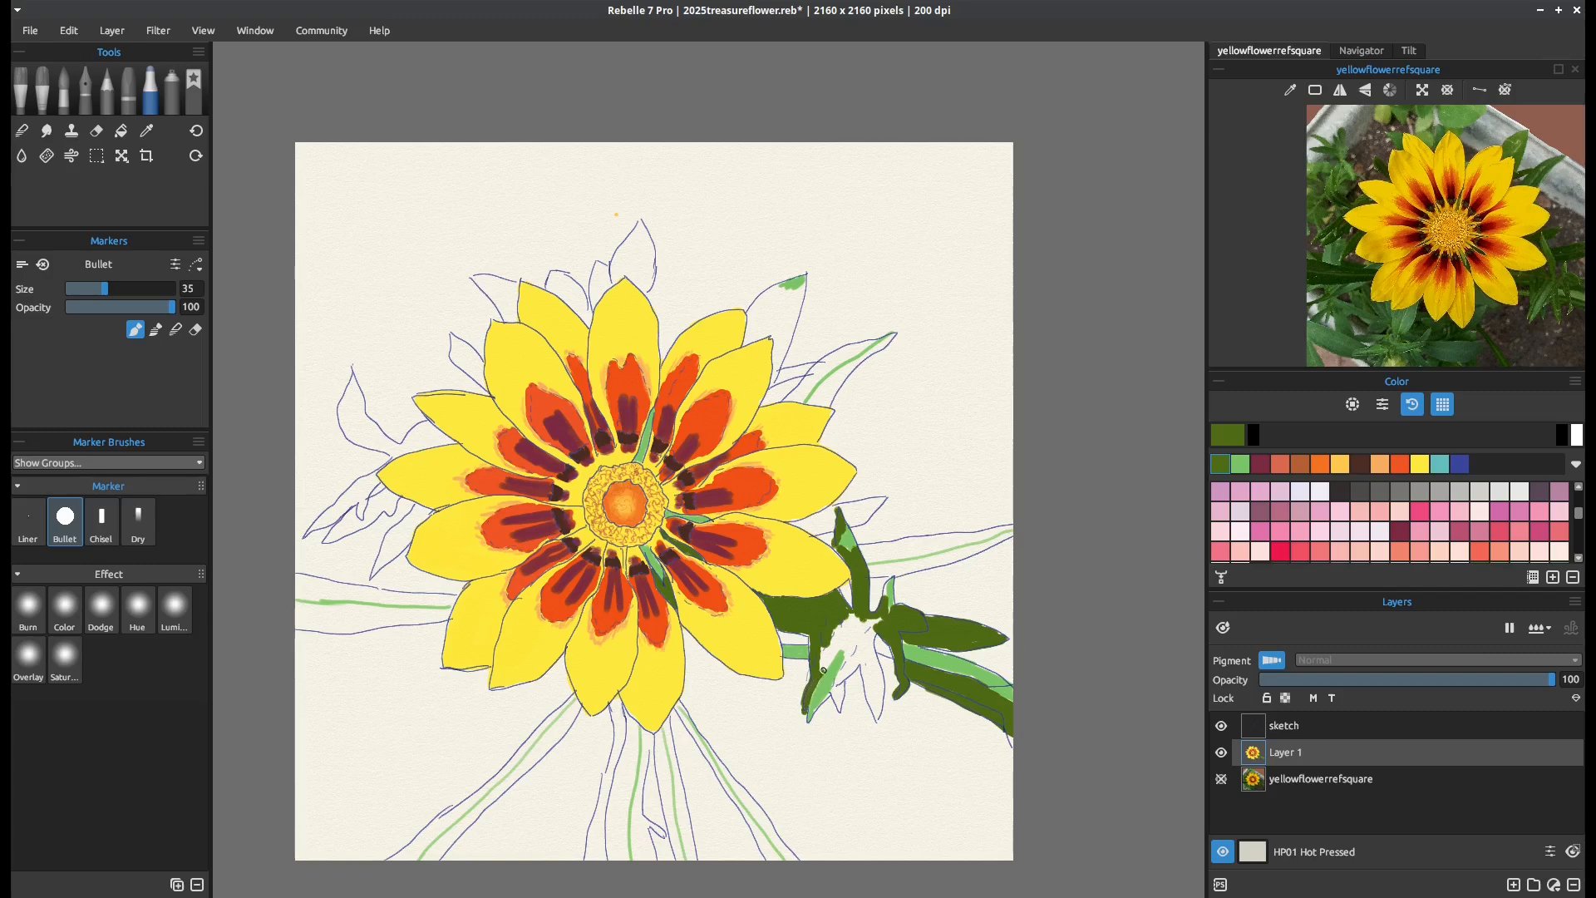
# Fill the rest of the bud and its lower points with olive green, ending at marker size 40
pyautogui.moveTo(832, 655); pyautogui.dragTo(820, 661)
pyautogui.moveTo(861, 671)
pyautogui.mouseDown()
pyautogui.moveTo(881, 718)
pyautogui.moveTo(874, 642)
pyautogui.mouseUp()
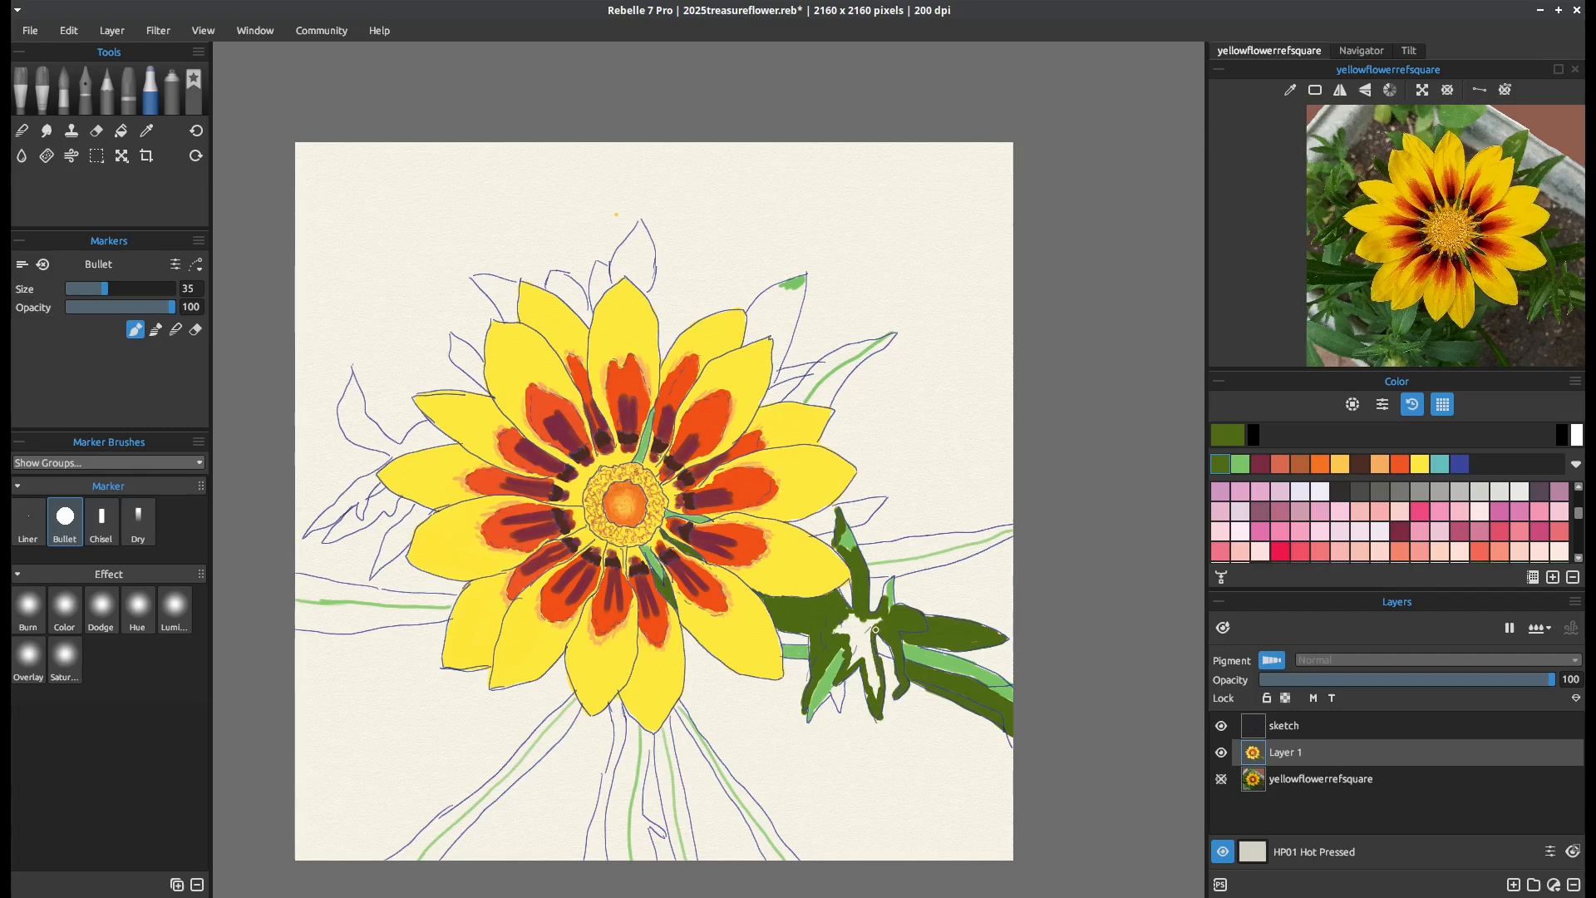
pyautogui.press('[')
pyautogui.press('[')
pyautogui.press('[')
pyautogui.press(']')
pyautogui.press(']')
pyautogui.press(']')
pyautogui.press(']')
pyautogui.moveTo(864, 619)
pyautogui.mouseDown()
pyautogui.moveTo(853, 660)
pyautogui.moveTo(869, 635)
pyautogui.moveTo(872, 700)
pyautogui.moveTo(867, 639)
pyautogui.mouseUp()
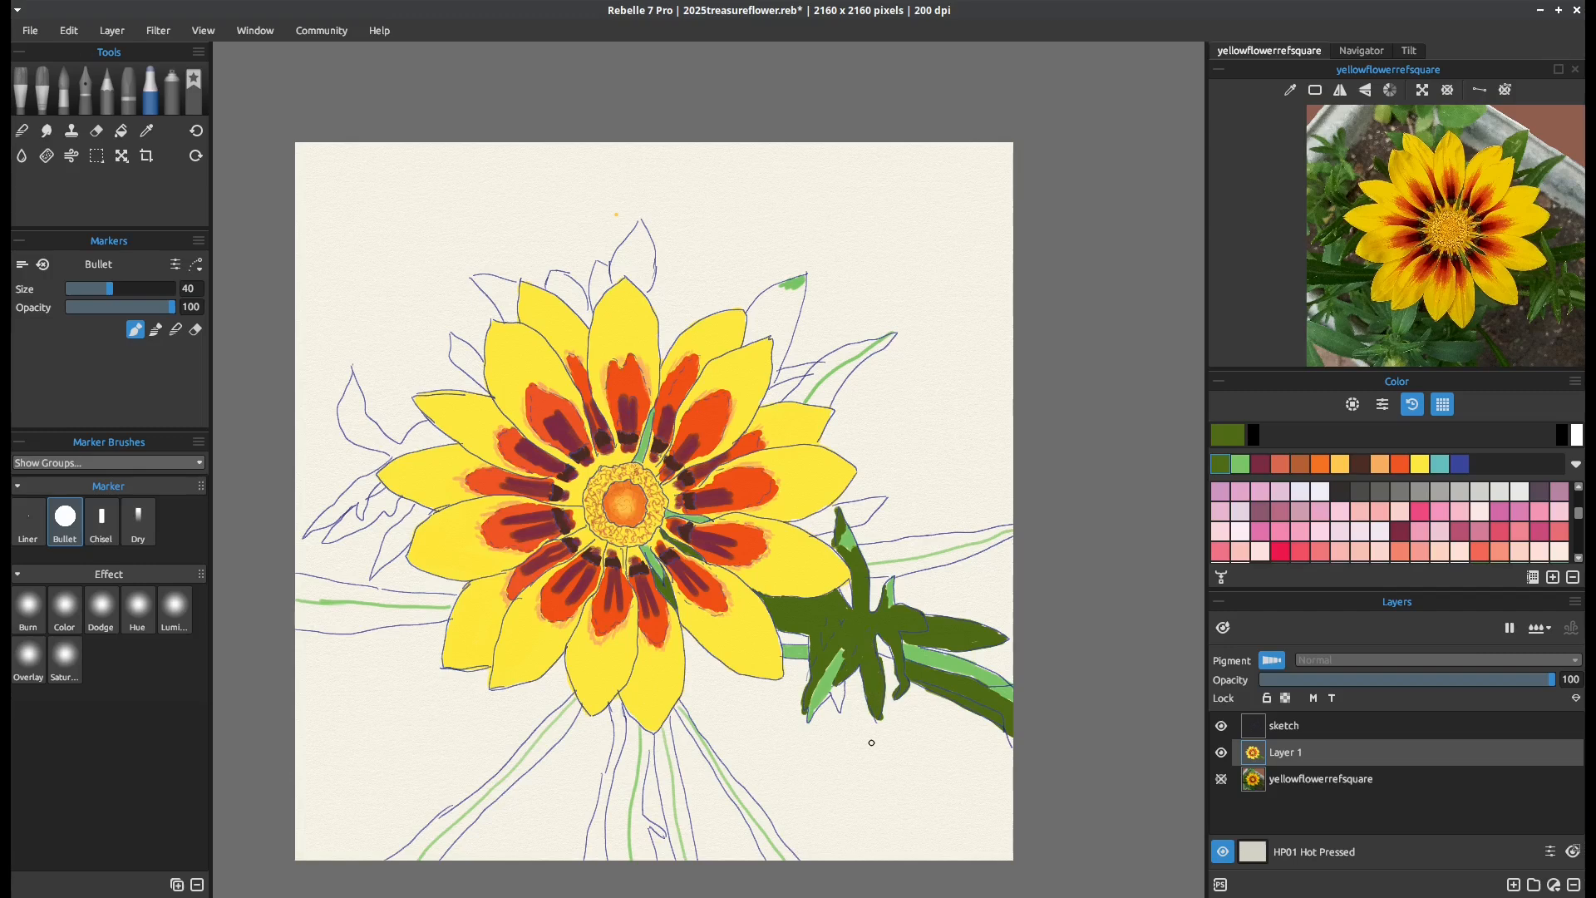
pyautogui.moveTo(841, 683); pyautogui.dragTo(840, 707)
# Fill the two rightmost long leaves below the flower with olive green on both sides of their light streaks
pyautogui.moveTo(685, 719)
pyautogui.mouseDown()
pyautogui.moveTo(777, 862)
pyautogui.moveTo(748, 825)
pyautogui.moveTo(772, 863)
pyautogui.mouseUp()
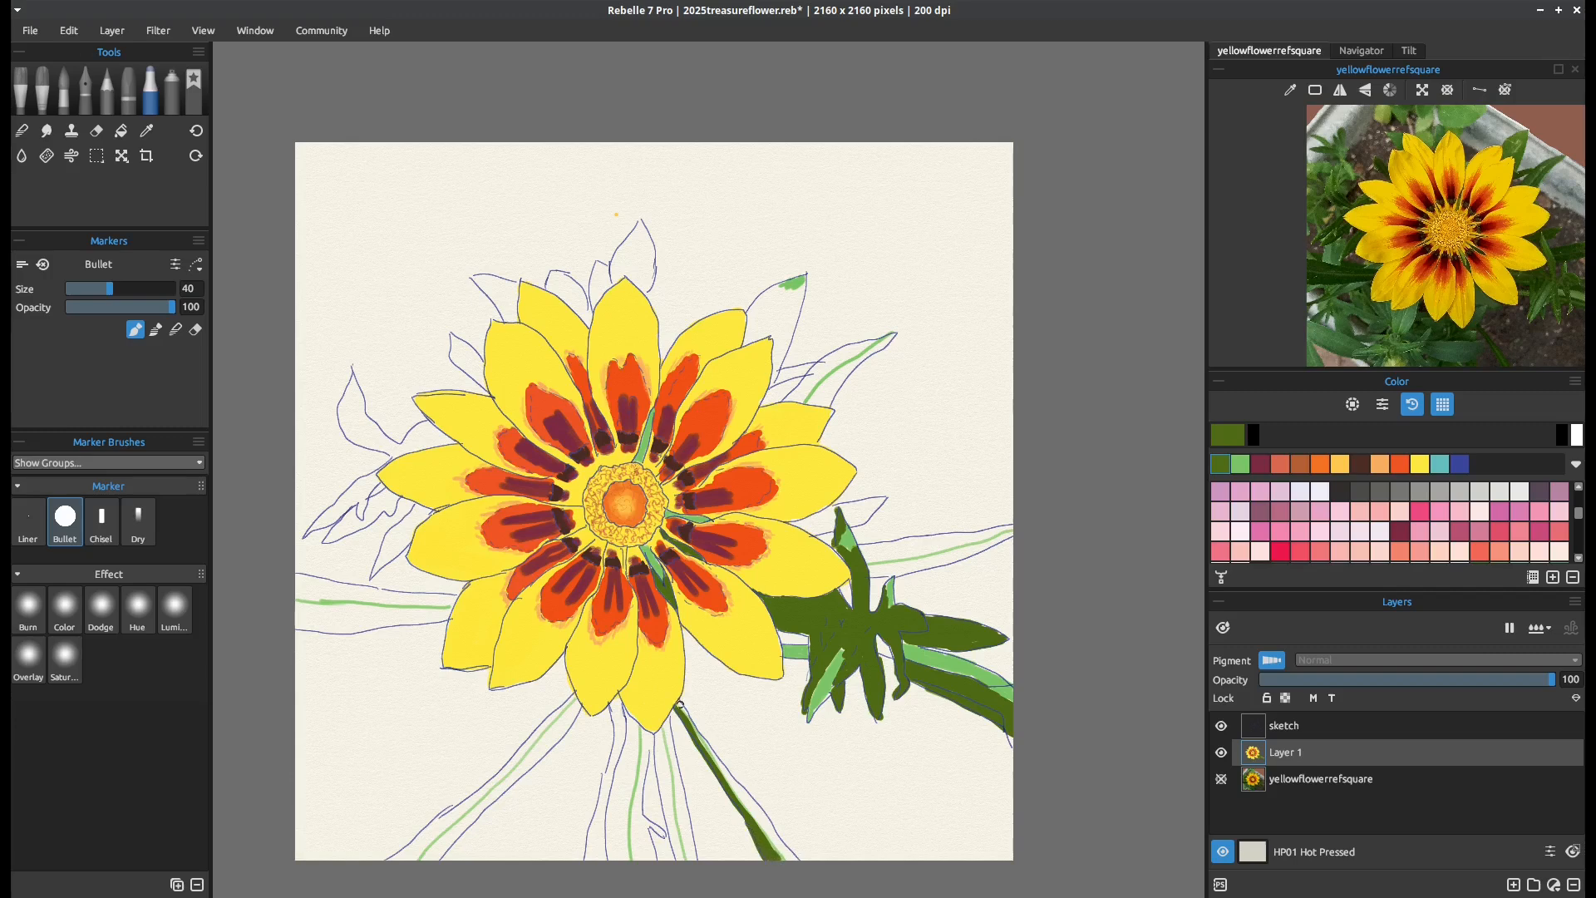
pyautogui.moveTo(680, 705)
pyautogui.mouseDown()
pyautogui.moveTo(796, 867)
pyautogui.moveTo(735, 770)
pyautogui.mouseUp()
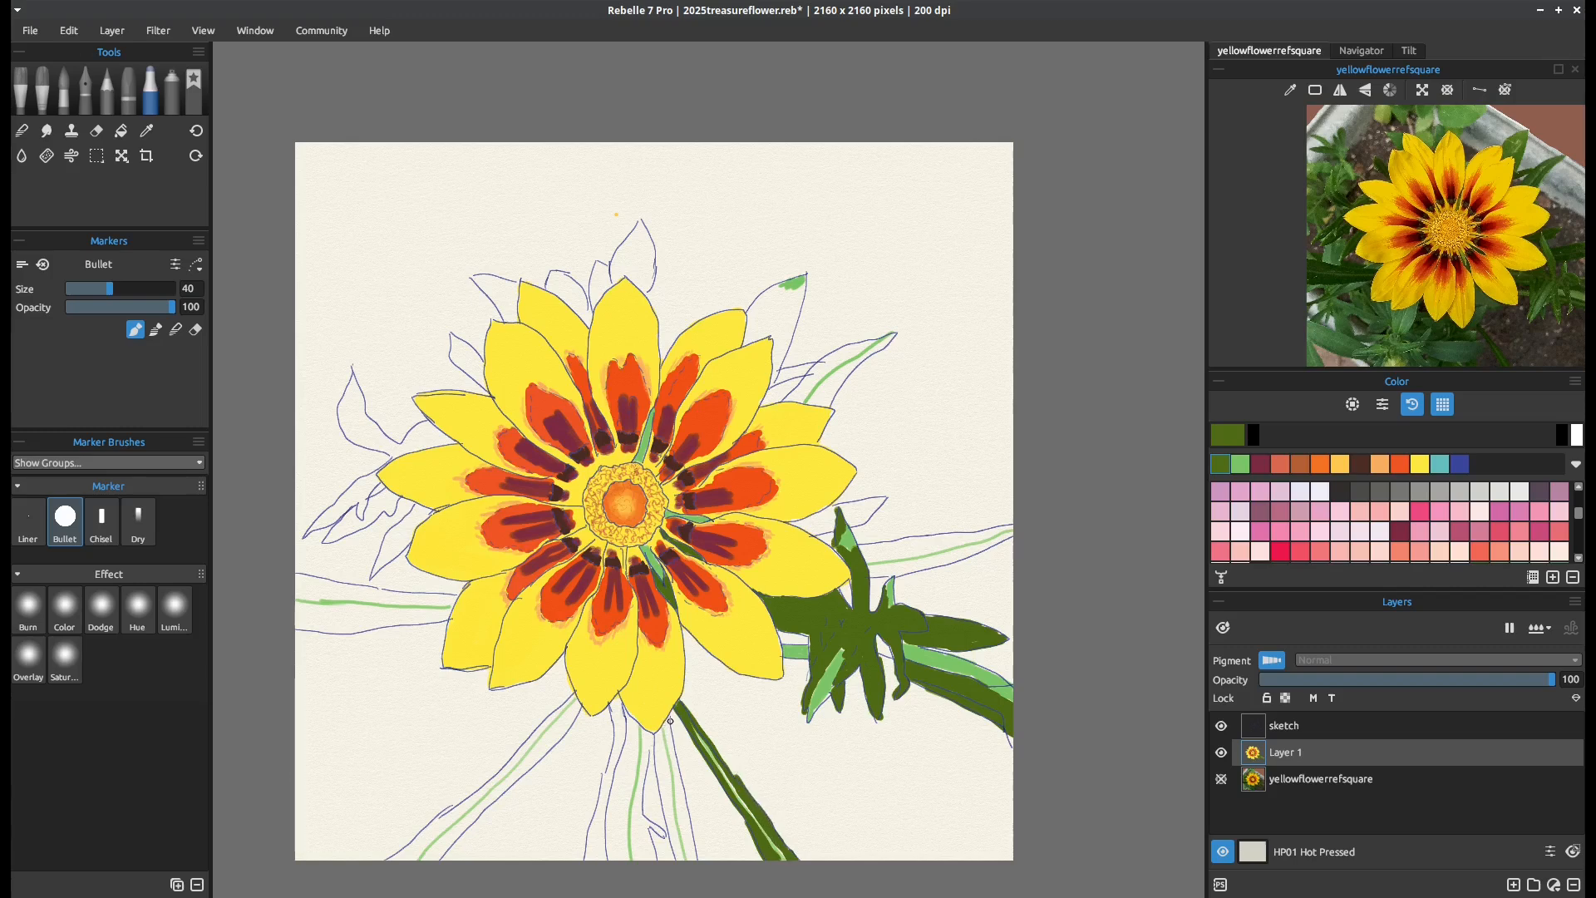
pyautogui.moveTo(670, 736); pyautogui.dragTo(682, 801)
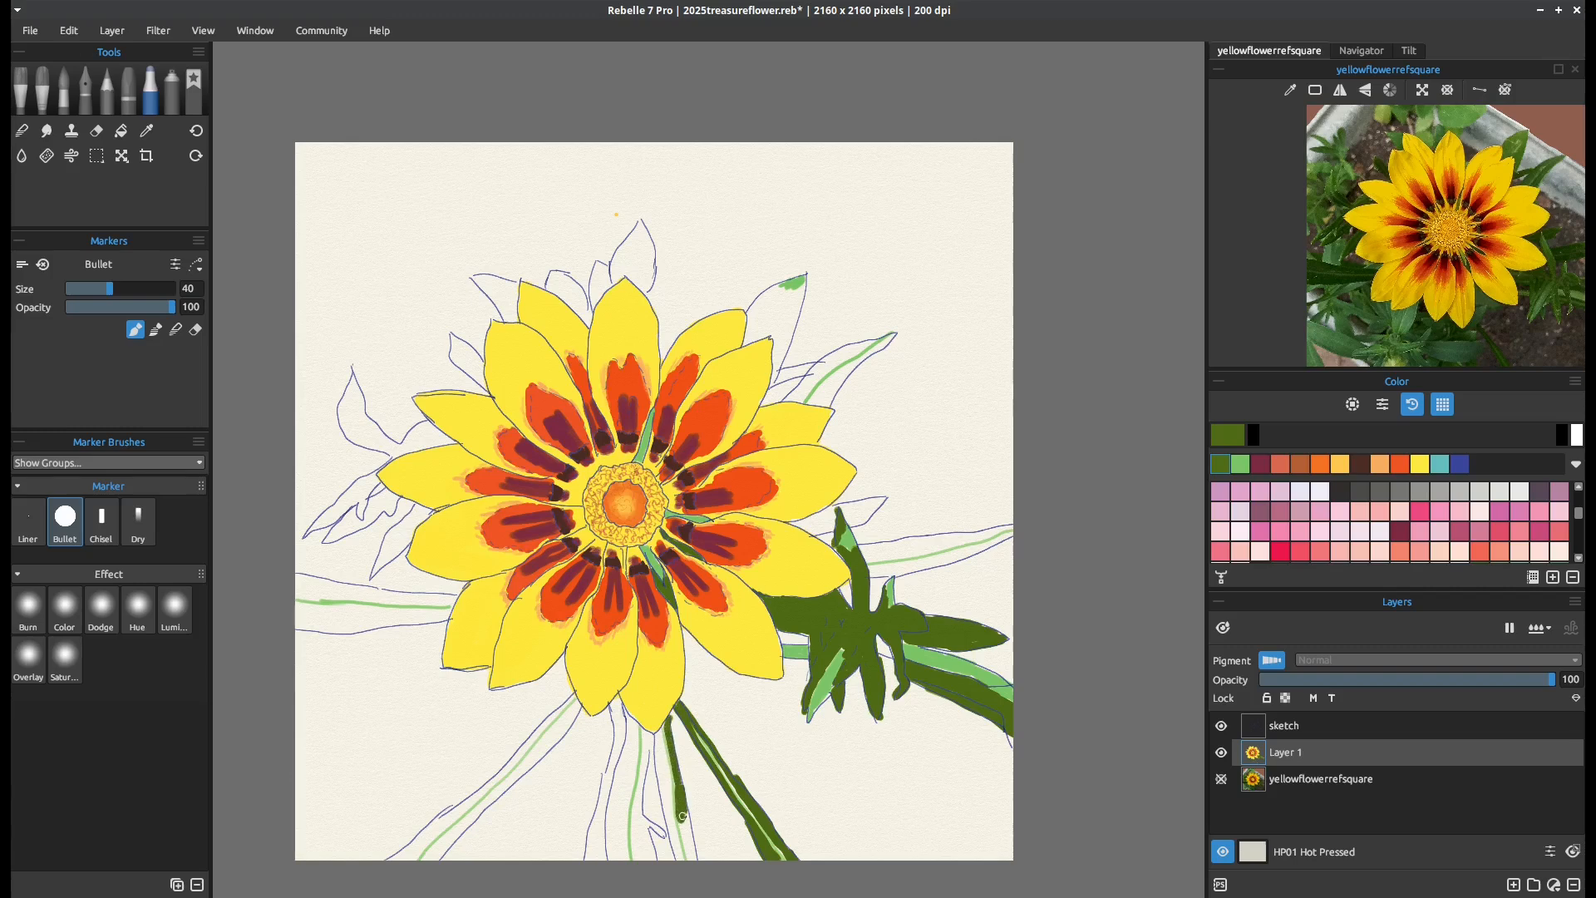
pyautogui.moveTo(681, 820); pyautogui.dragTo(692, 850)
pyautogui.moveTo(662, 756)
pyautogui.mouseDown()
pyautogui.moveTo(683, 859)
pyautogui.moveTo(658, 748)
pyautogui.moveTo(679, 868)
pyautogui.mouseUp()
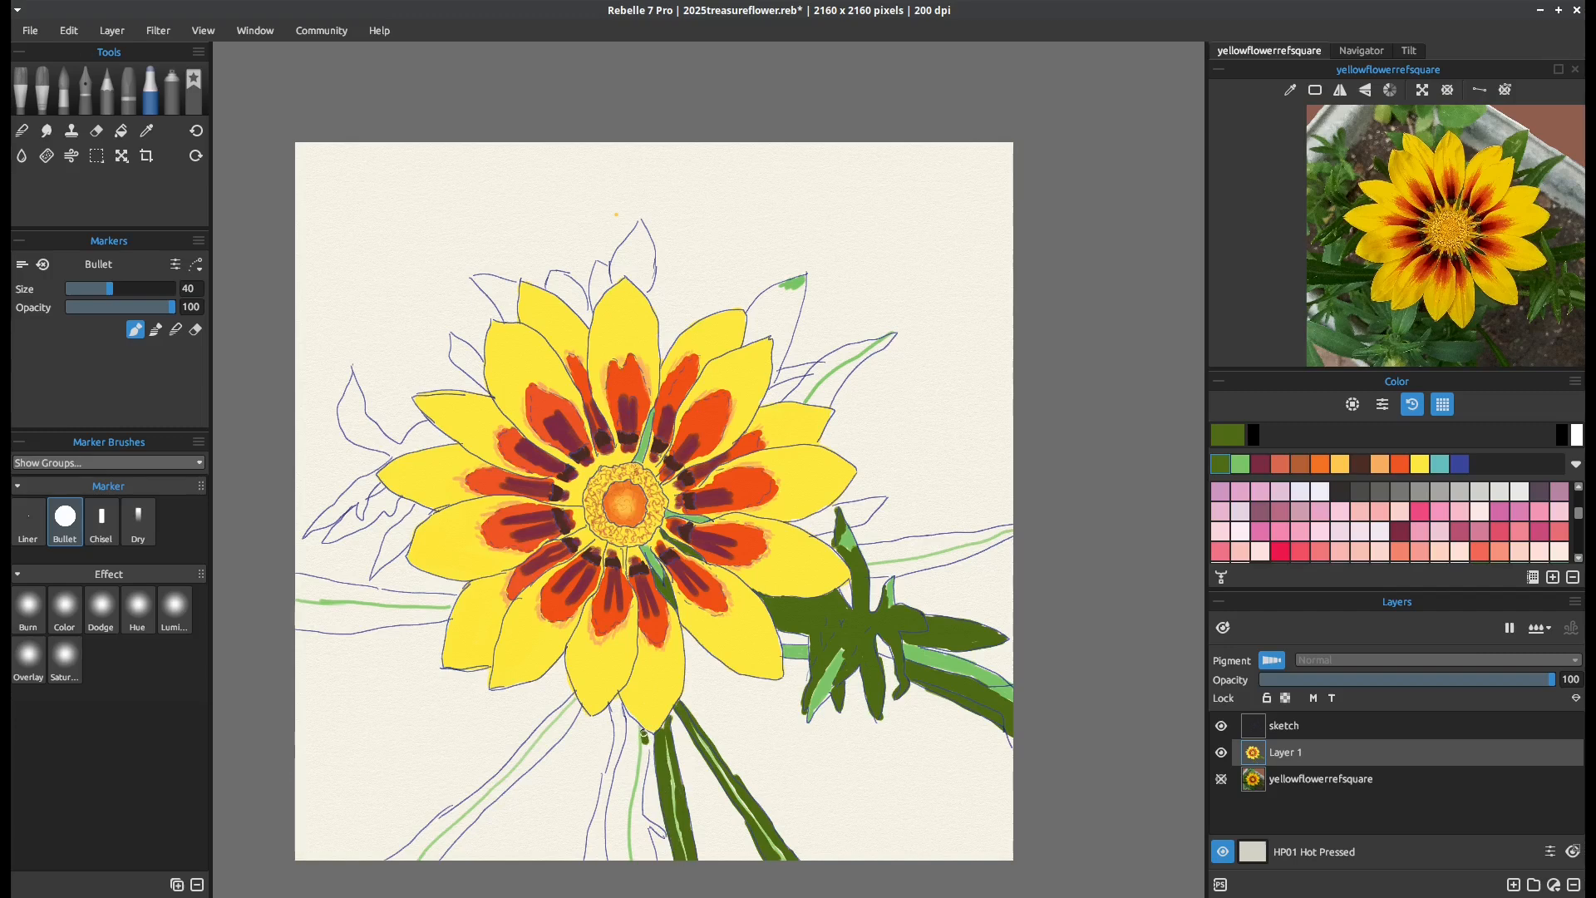
# Fill the wide central leaves directly below the flower with olive green around the light streak
pyautogui.moveTo(647, 742)
pyautogui.mouseDown()
pyautogui.moveTo(634, 835)
pyautogui.moveTo(650, 862)
pyautogui.moveTo(641, 820)
pyautogui.moveTo(662, 835)
pyautogui.moveTo(640, 802)
pyautogui.mouseUp()
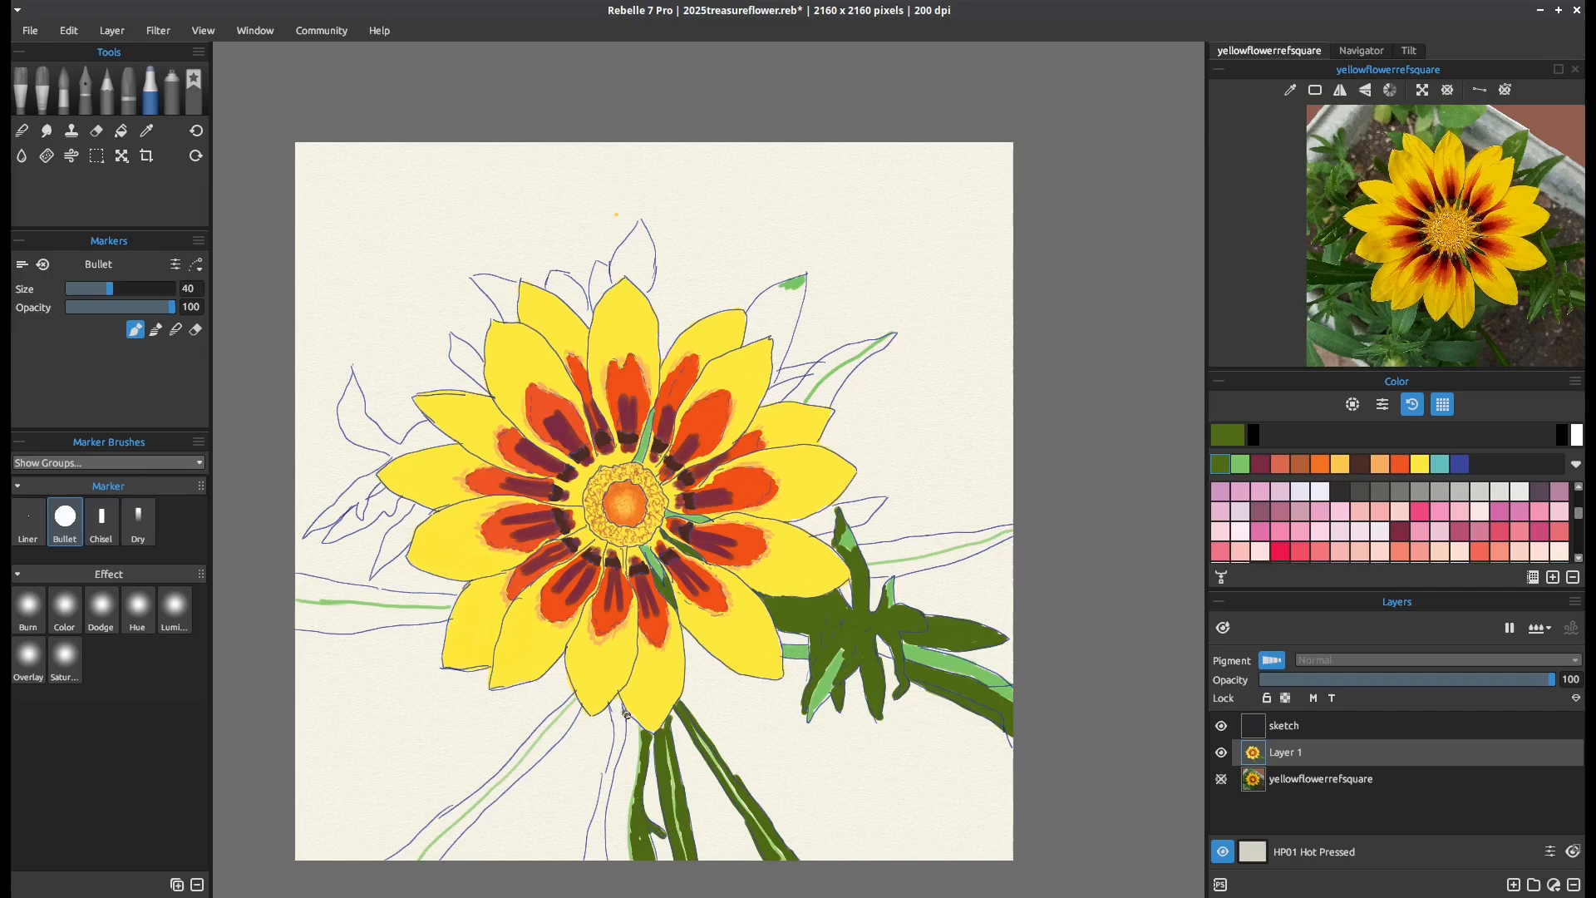
pyautogui.moveTo(627, 715)
pyautogui.mouseDown()
pyautogui.moveTo(619, 861)
pyautogui.moveTo(610, 790)
pyautogui.moveTo(626, 724)
pyautogui.moveTo(619, 841)
pyautogui.moveTo(623, 767)
pyautogui.moveTo(617, 779)
pyautogui.mouseUp()
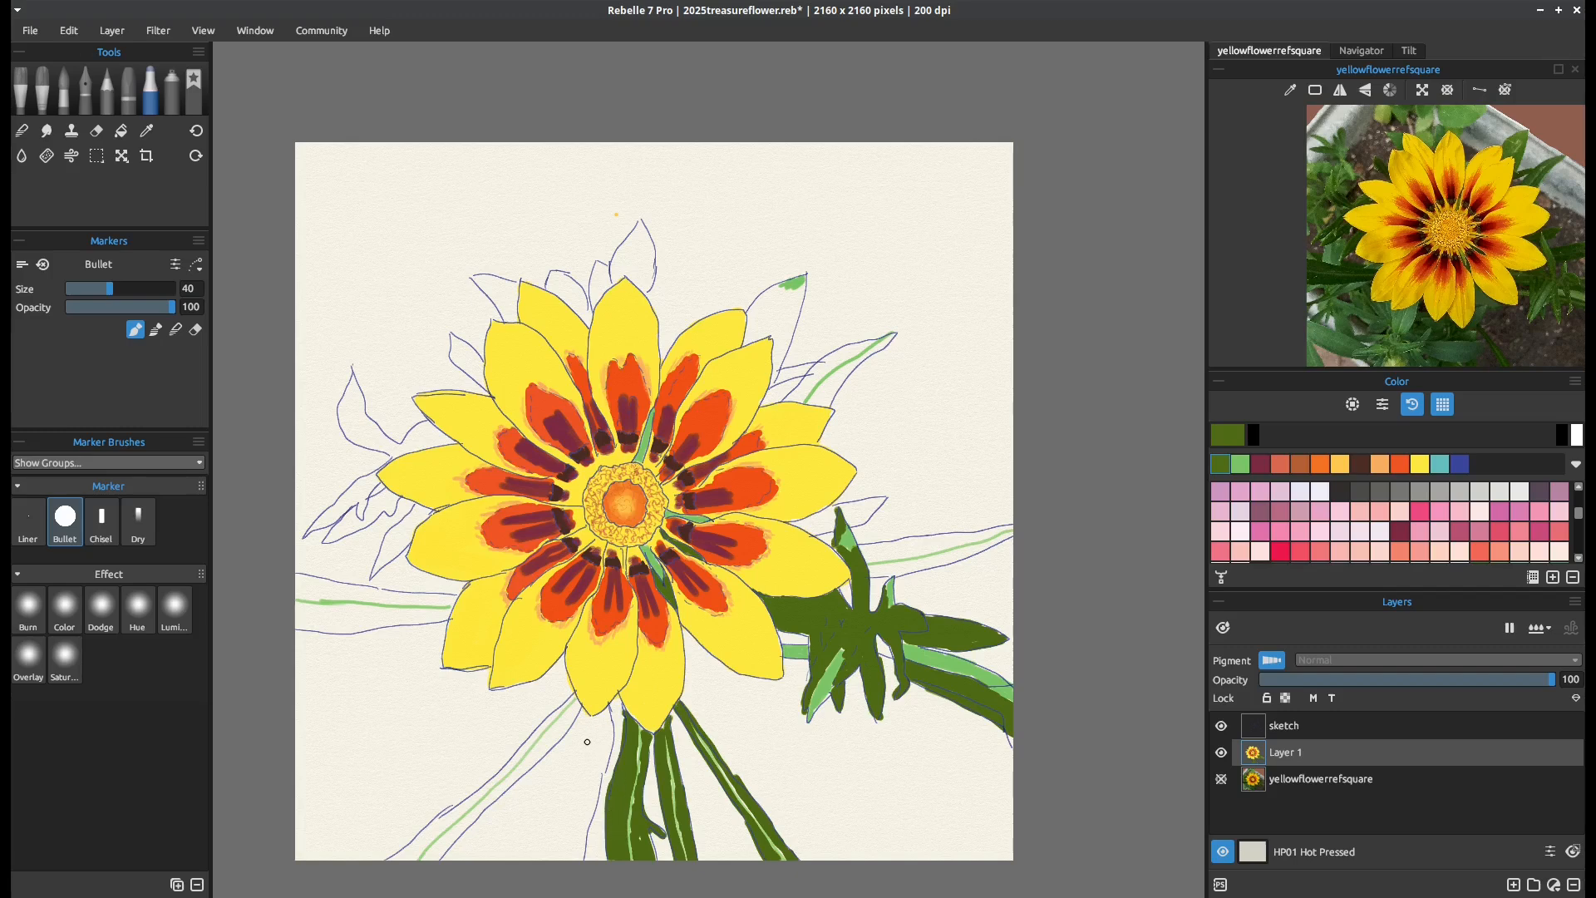
pyautogui.moveTo(620, 714)
pyautogui.mouseDown()
pyautogui.moveTo(588, 859)
pyautogui.moveTo(594, 846)
pyautogui.moveTo(605, 860)
pyautogui.moveTo(599, 822)
pyautogui.mouseUp()
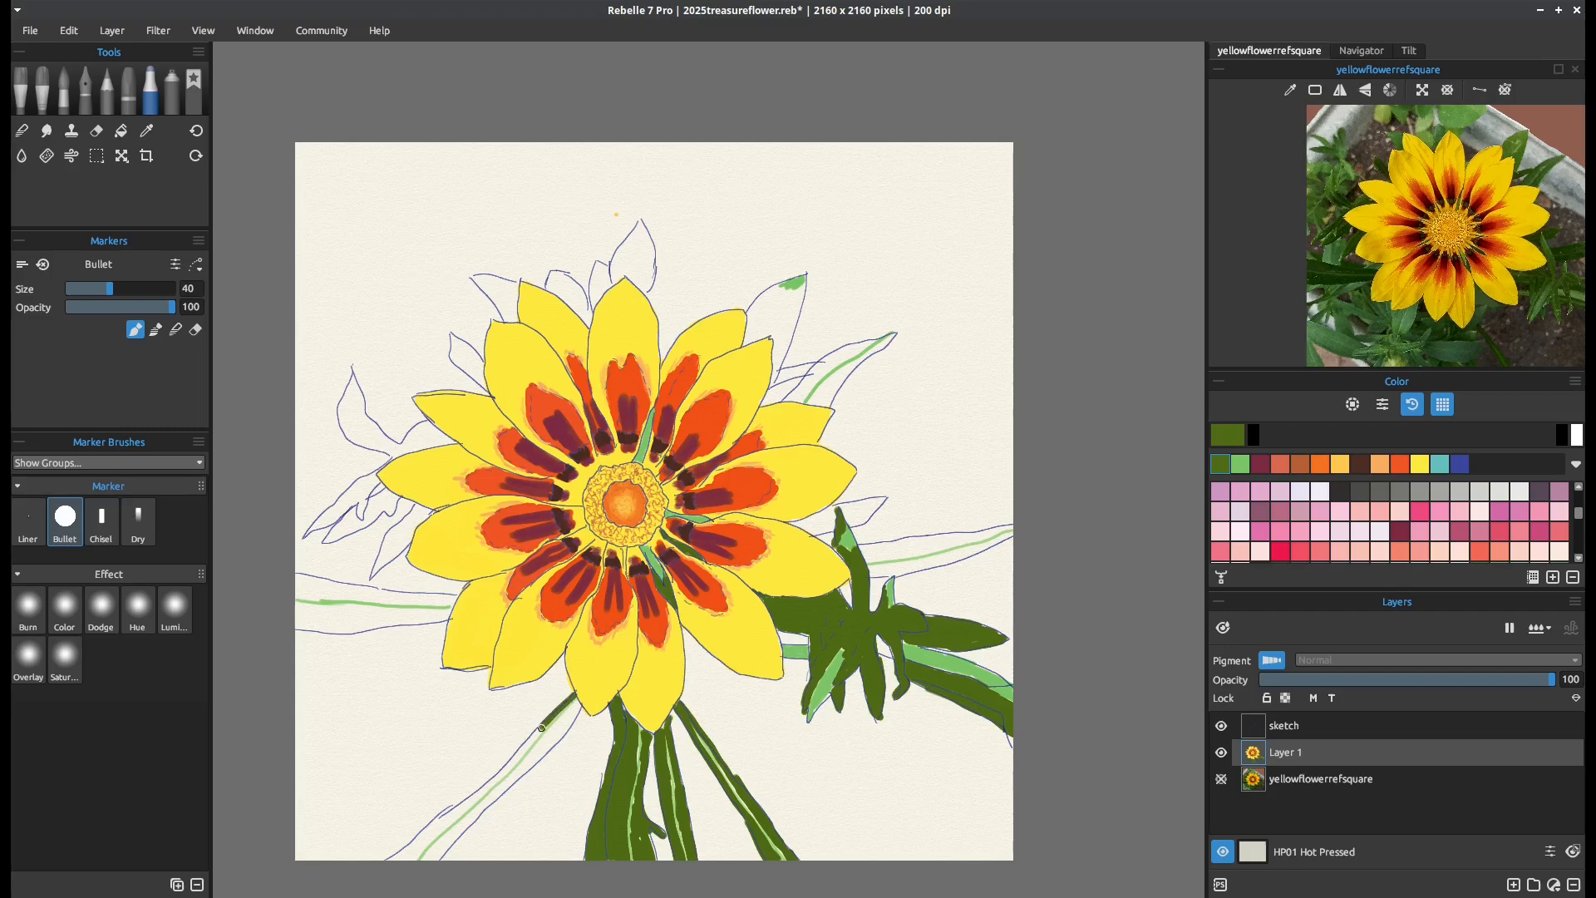
# Fill both sides of the long lower-left leaf with olive green, leaving its light centre streak showing
pyautogui.moveTo(541, 729)
pyautogui.mouseDown()
pyautogui.moveTo(387, 861)
pyautogui.moveTo(439, 831)
pyautogui.moveTo(395, 863)
pyautogui.moveTo(443, 826)
pyautogui.mouseUp()
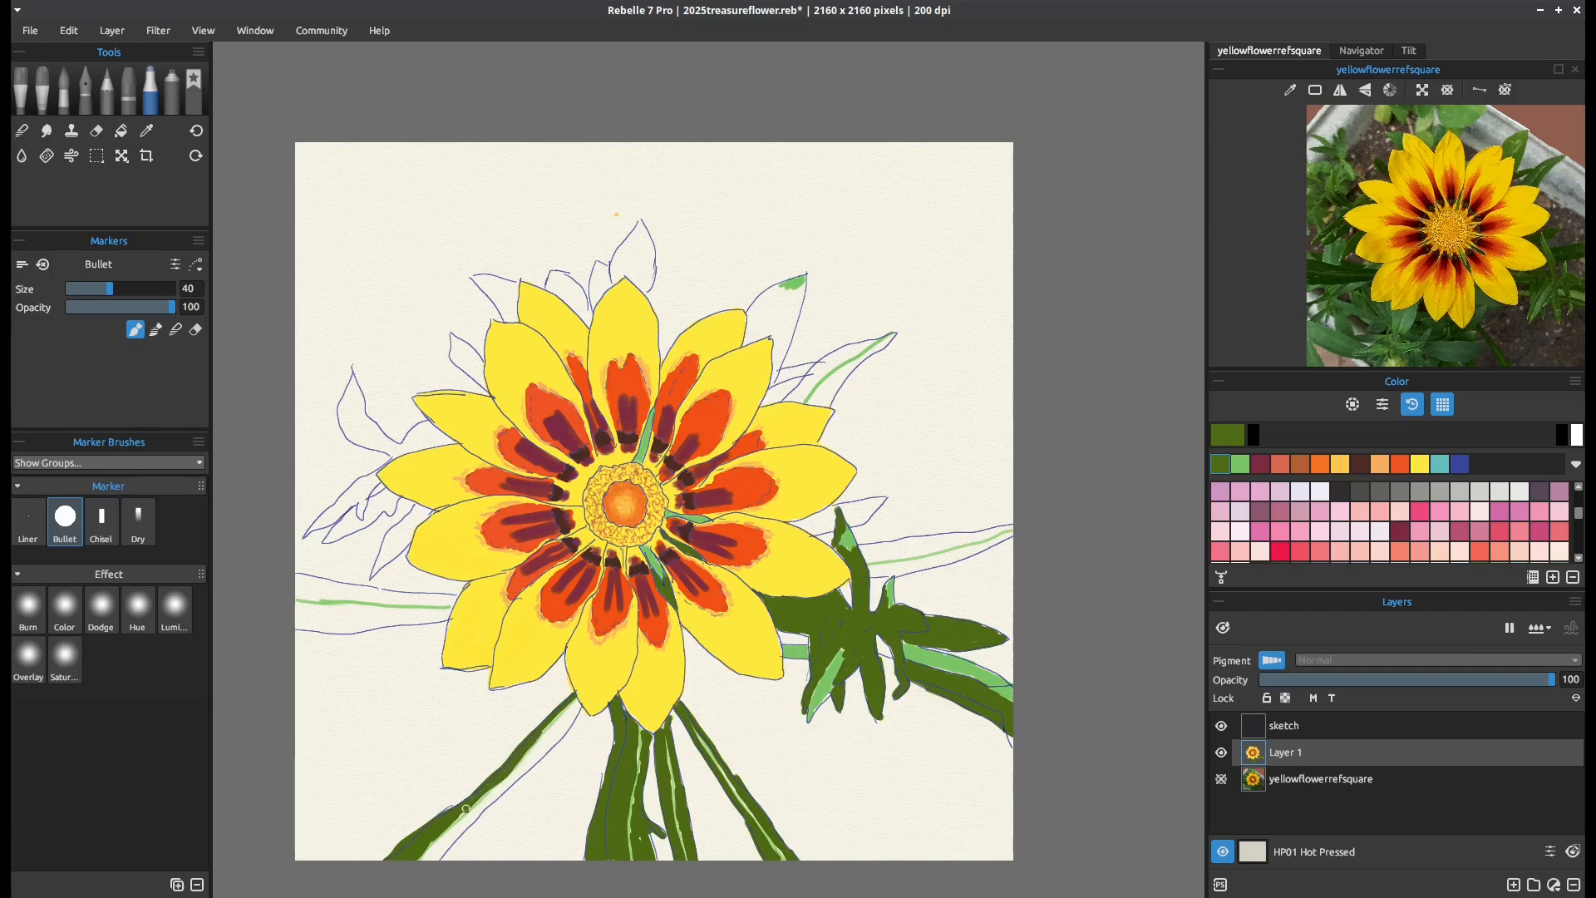
pyautogui.moveTo(561, 727); pyautogui.dragTo(545, 740)
pyautogui.moveTo(574, 714)
pyautogui.mouseDown()
pyautogui.moveTo(516, 770)
pyautogui.moveTo(532, 761)
pyautogui.mouseUp()
pyautogui.moveTo(515, 771); pyautogui.dragTo(485, 801)
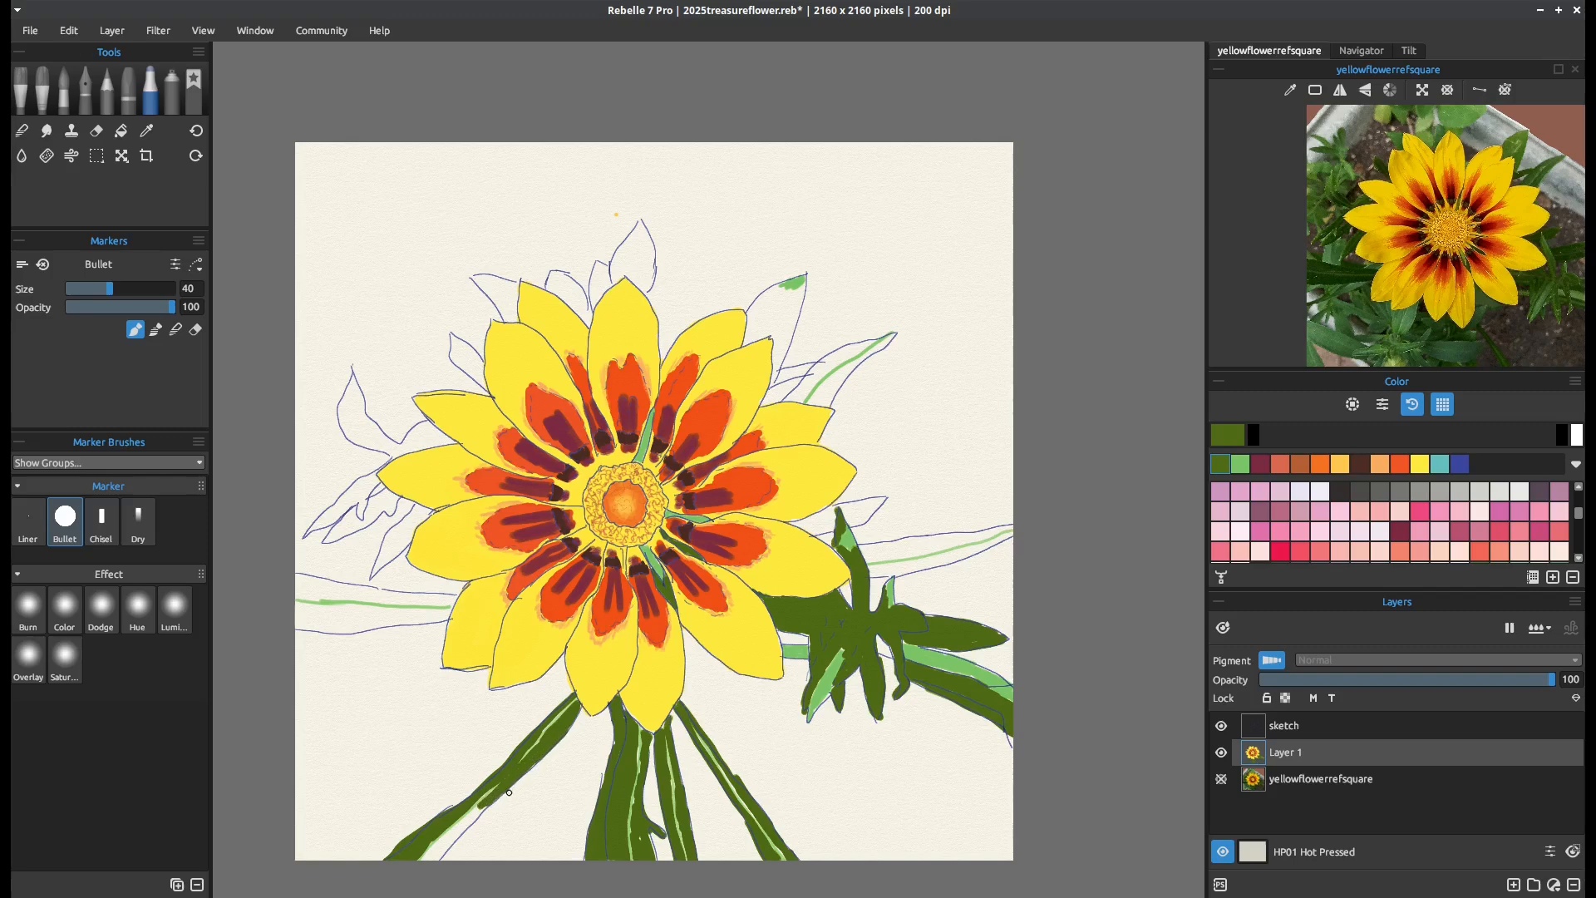
pyautogui.moveTo(496, 801)
pyautogui.mouseDown()
pyautogui.moveTo(445, 848)
pyautogui.moveTo(482, 822)
pyautogui.mouseUp()
pyautogui.moveTo(461, 829); pyautogui.dragTo(437, 859)
# Add an olive green stroke to the long right leaf and fill the long left leaf around its light streak
pyautogui.moveTo(874, 558); pyautogui.dragTo(961, 534)
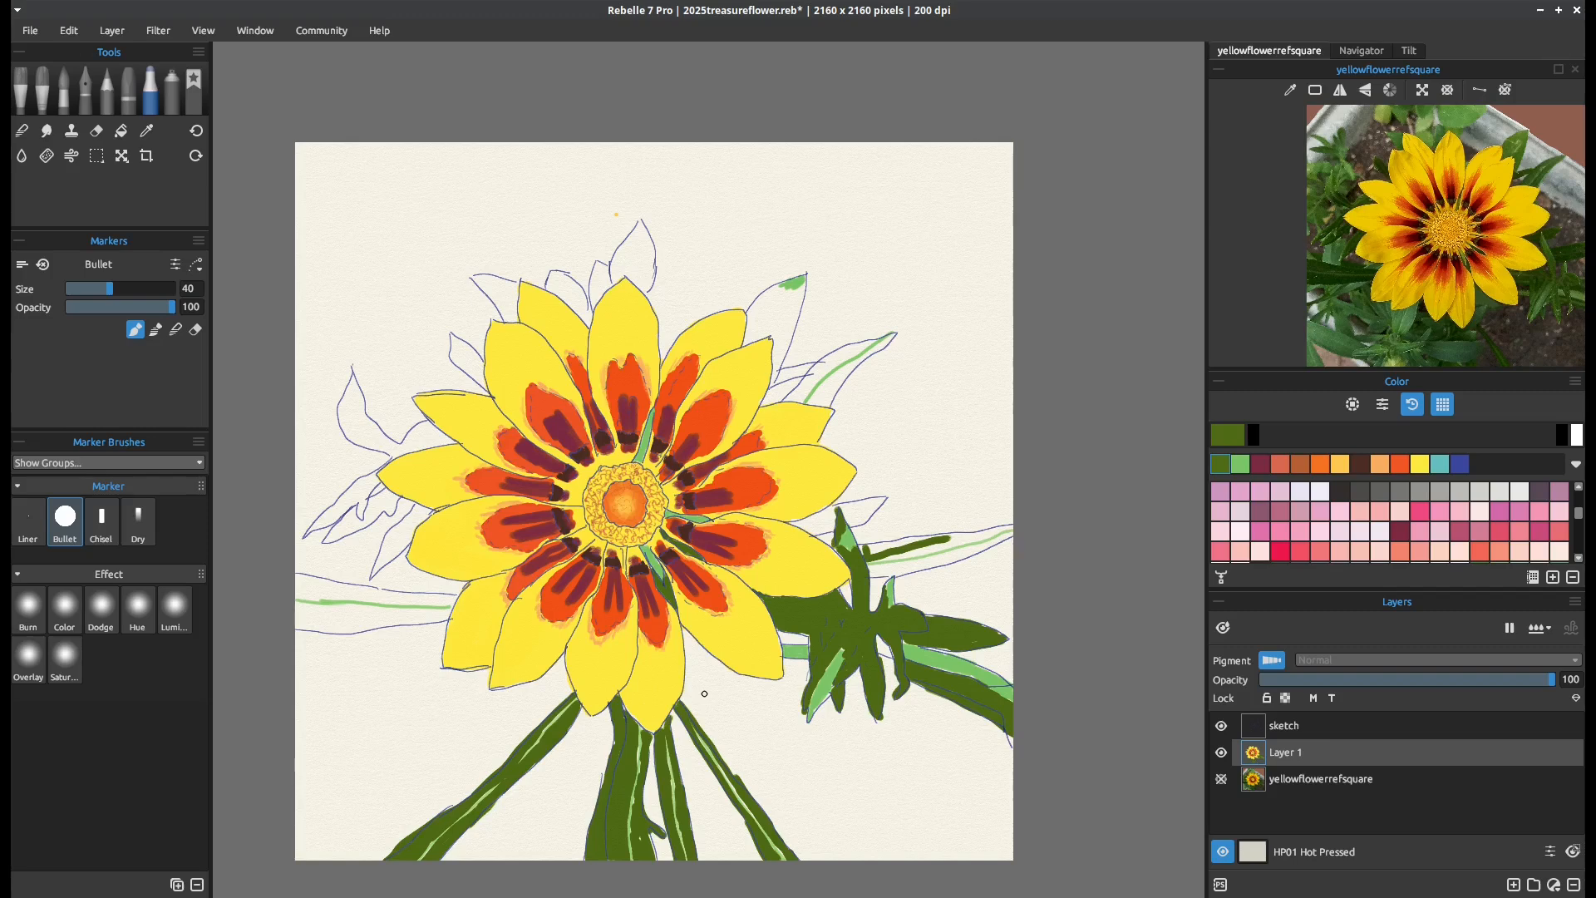
pyautogui.press('alt')
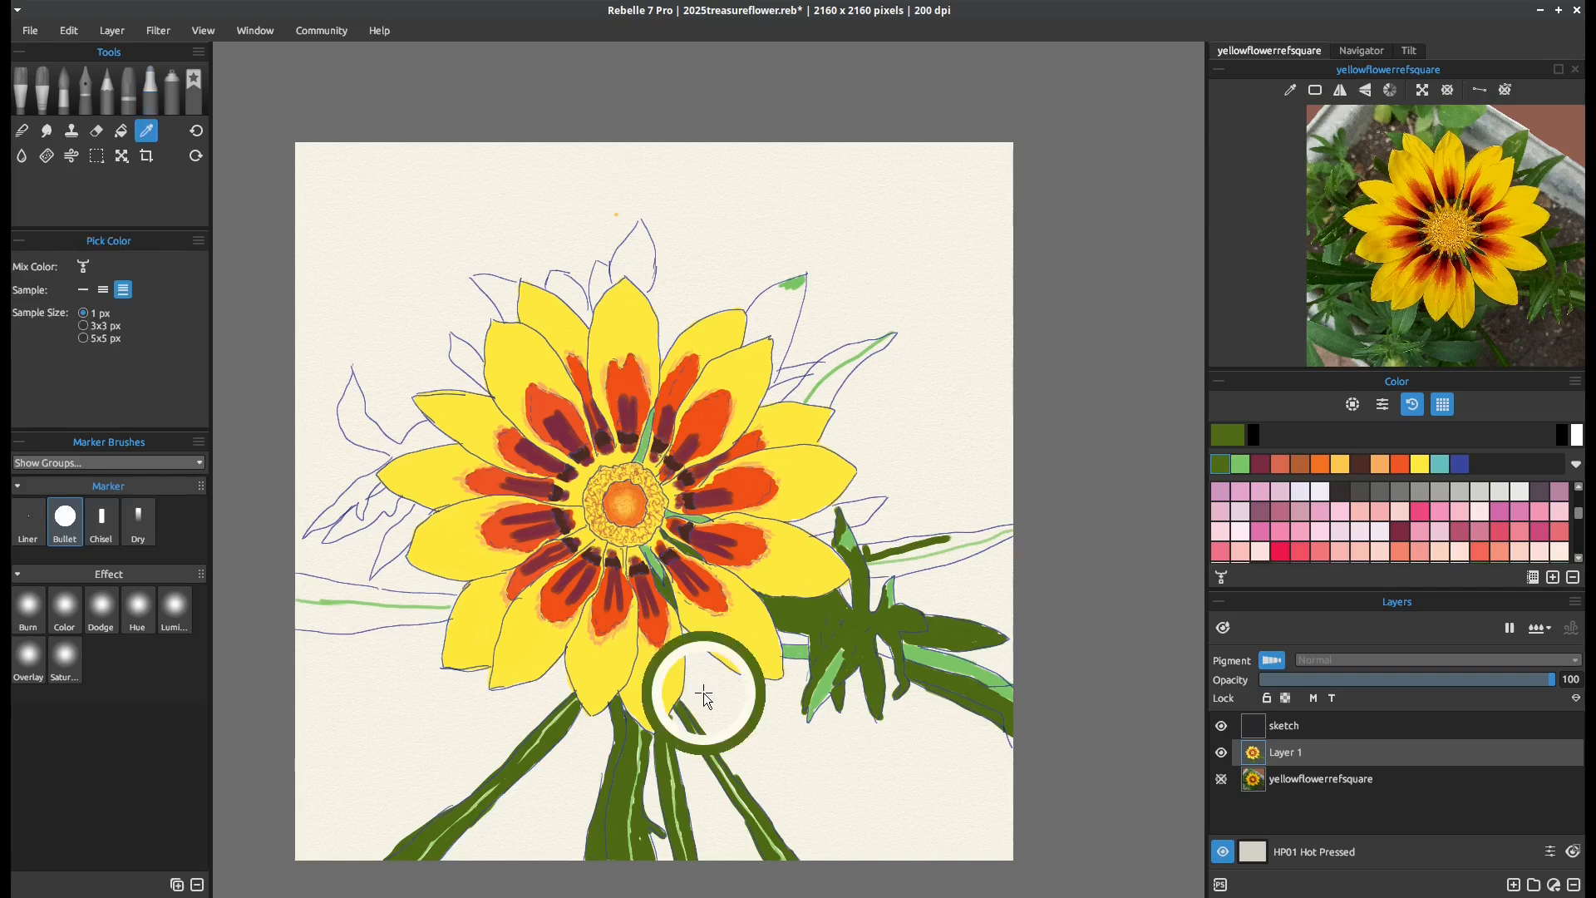
pyautogui.moveTo(299, 580)
pyautogui.mouseDown()
pyautogui.moveTo(452, 595)
pyautogui.moveTo(300, 593)
pyautogui.mouseUp()
pyautogui.moveTo(422, 617)
pyautogui.mouseDown()
pyautogui.moveTo(440, 616)
pyautogui.moveTo(299, 629)
pyautogui.moveTo(429, 615)
pyautogui.mouseUp()
pyautogui.moveTo(320, 622); pyautogui.dragTo(449, 614)
# Fill the jagged leaves left of the flower with olive green, changing the marker size for narrow and wide parts
pyautogui.press('[')
pyautogui.press('[')
pyautogui.press('[')
pyautogui.moveTo(428, 511)
pyautogui.mouseDown()
pyautogui.moveTo(375, 568)
pyautogui.moveTo(411, 538)
pyautogui.mouseUp()
pyautogui.moveTo(376, 476); pyautogui.dragTo(359, 519)
pyautogui.moveTo(374, 476); pyautogui.dragTo(304, 537)
pyautogui.moveTo(320, 517)
pyautogui.mouseDown()
pyautogui.moveTo(347, 495)
pyautogui.moveTo(333, 513)
pyautogui.moveTo(388, 493)
pyautogui.moveTo(325, 542)
pyautogui.mouseUp()
pyautogui.press(']')
pyautogui.press(']')
pyautogui.press(']')
pyautogui.moveTo(325, 541)
pyautogui.mouseDown()
pyautogui.moveTo(376, 499)
pyautogui.moveTo(390, 510)
pyautogui.moveTo(326, 543)
pyautogui.mouseUp()
pyautogui.press('[')
# Fill the leaves behind the top and upper-right petals and the small leaf above the bud with olive green
pyautogui.press('[')
pyautogui.press('[')
pyautogui.press('[')
pyautogui.moveTo(379, 472); pyautogui.dragTo(399, 454)
# Fill the curved upper-left leaf and the small leaf behind the upper-left petals with olive green at marker size 35
pyautogui.press(']')
pyautogui.press(']')
pyautogui.press(']')
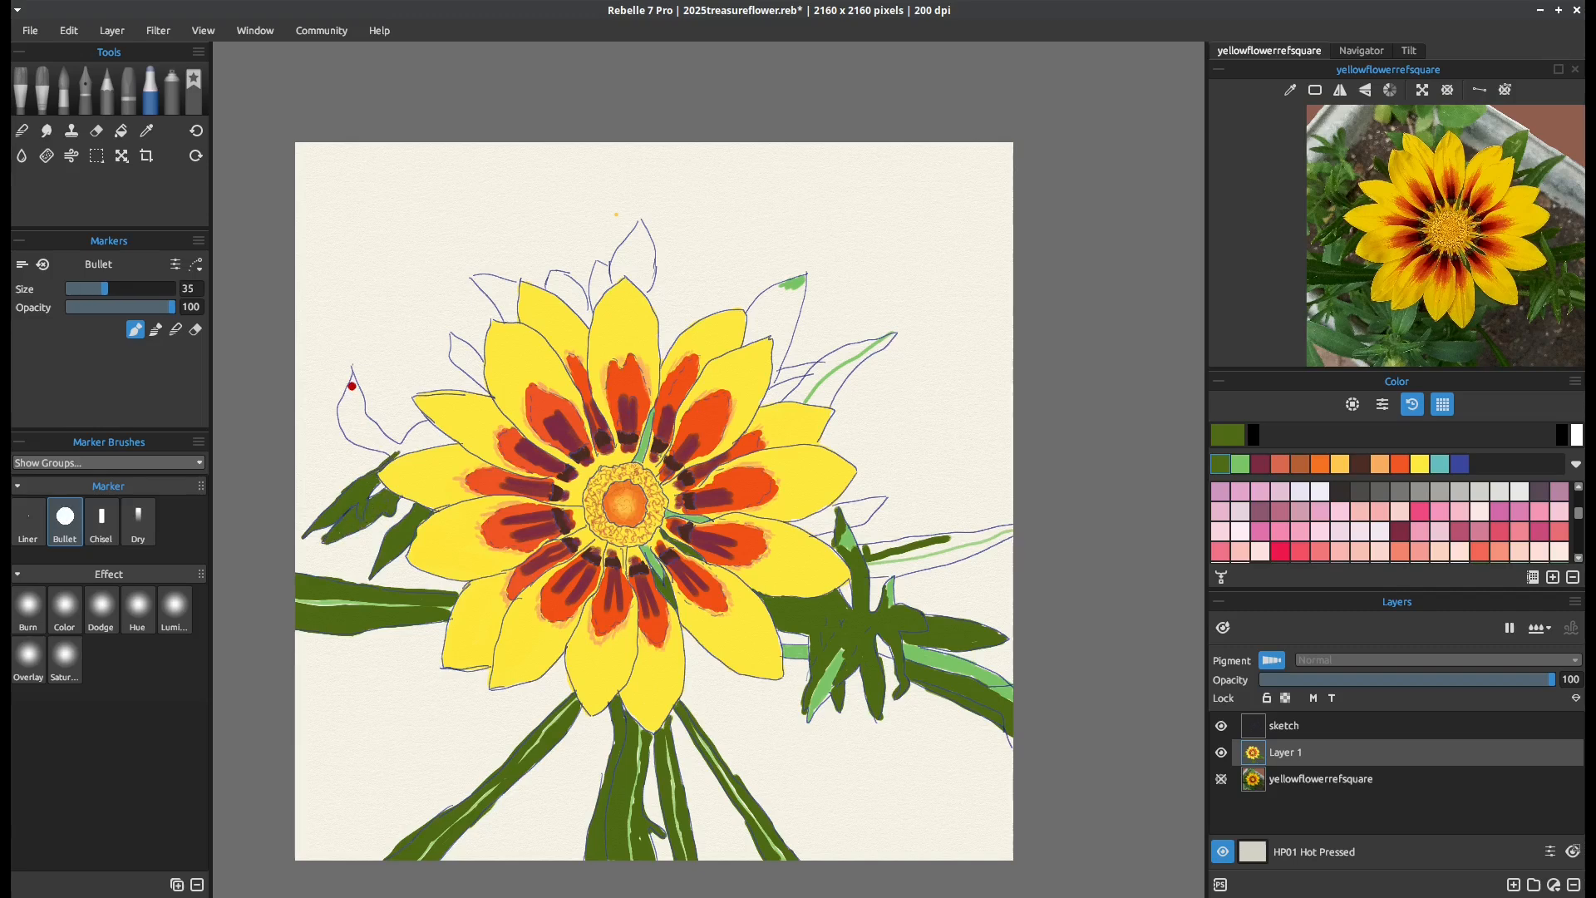
pyautogui.moveTo(351, 385)
pyautogui.mouseDown()
pyautogui.moveTo(372, 421)
pyautogui.moveTo(426, 422)
pyautogui.moveTo(443, 442)
pyautogui.moveTo(386, 450)
pyautogui.moveTo(339, 395)
pyautogui.moveTo(347, 429)
pyautogui.moveTo(363, 417)
pyautogui.moveTo(413, 438)
pyautogui.mouseUp()
pyautogui.moveTo(450, 335)
pyautogui.mouseDown()
pyautogui.moveTo(488, 392)
pyautogui.moveTo(476, 376)
pyautogui.mouseUp()
pyautogui.press('[')
pyautogui.press('[')
pyautogui.press(']')
pyautogui.press(']')
pyautogui.press(']')
pyautogui.press('[')
pyautogui.press('[')
pyautogui.moveTo(480, 287)
pyautogui.mouseDown()
pyautogui.moveTo(513, 317)
pyautogui.moveTo(513, 294)
pyautogui.moveTo(551, 276)
pyautogui.moveTo(591, 322)
pyautogui.moveTo(552, 286)
pyautogui.moveTo(587, 317)
pyautogui.moveTo(598, 264)
pyautogui.moveTo(594, 303)
pyautogui.moveTo(643, 232)
pyautogui.moveTo(651, 278)
pyautogui.moveTo(620, 271)
pyautogui.moveTo(644, 244)
pyautogui.moveTo(621, 249)
pyautogui.moveTo(637, 275)
pyautogui.moveTo(640, 241)
pyautogui.mouseUp()
pyautogui.moveTo(762, 314)
pyautogui.mouseDown()
pyautogui.moveTo(775, 378)
pyautogui.moveTo(804, 284)
pyautogui.moveTo(766, 291)
pyautogui.moveTo(750, 336)
pyautogui.moveTo(772, 292)
pyautogui.moveTo(779, 369)
pyautogui.moveTo(783, 298)
pyautogui.moveTo(794, 373)
pyautogui.moveTo(779, 373)
pyautogui.moveTo(859, 346)
pyautogui.moveTo(785, 399)
pyautogui.moveTo(825, 362)
pyautogui.moveTo(812, 403)
pyautogui.moveTo(873, 349)
pyautogui.mouseUp()
pyautogui.moveTo(832, 532)
pyautogui.mouseDown()
pyautogui.moveTo(794, 523)
pyautogui.moveTo(883, 499)
pyautogui.moveTo(857, 509)
pyautogui.mouseUp()
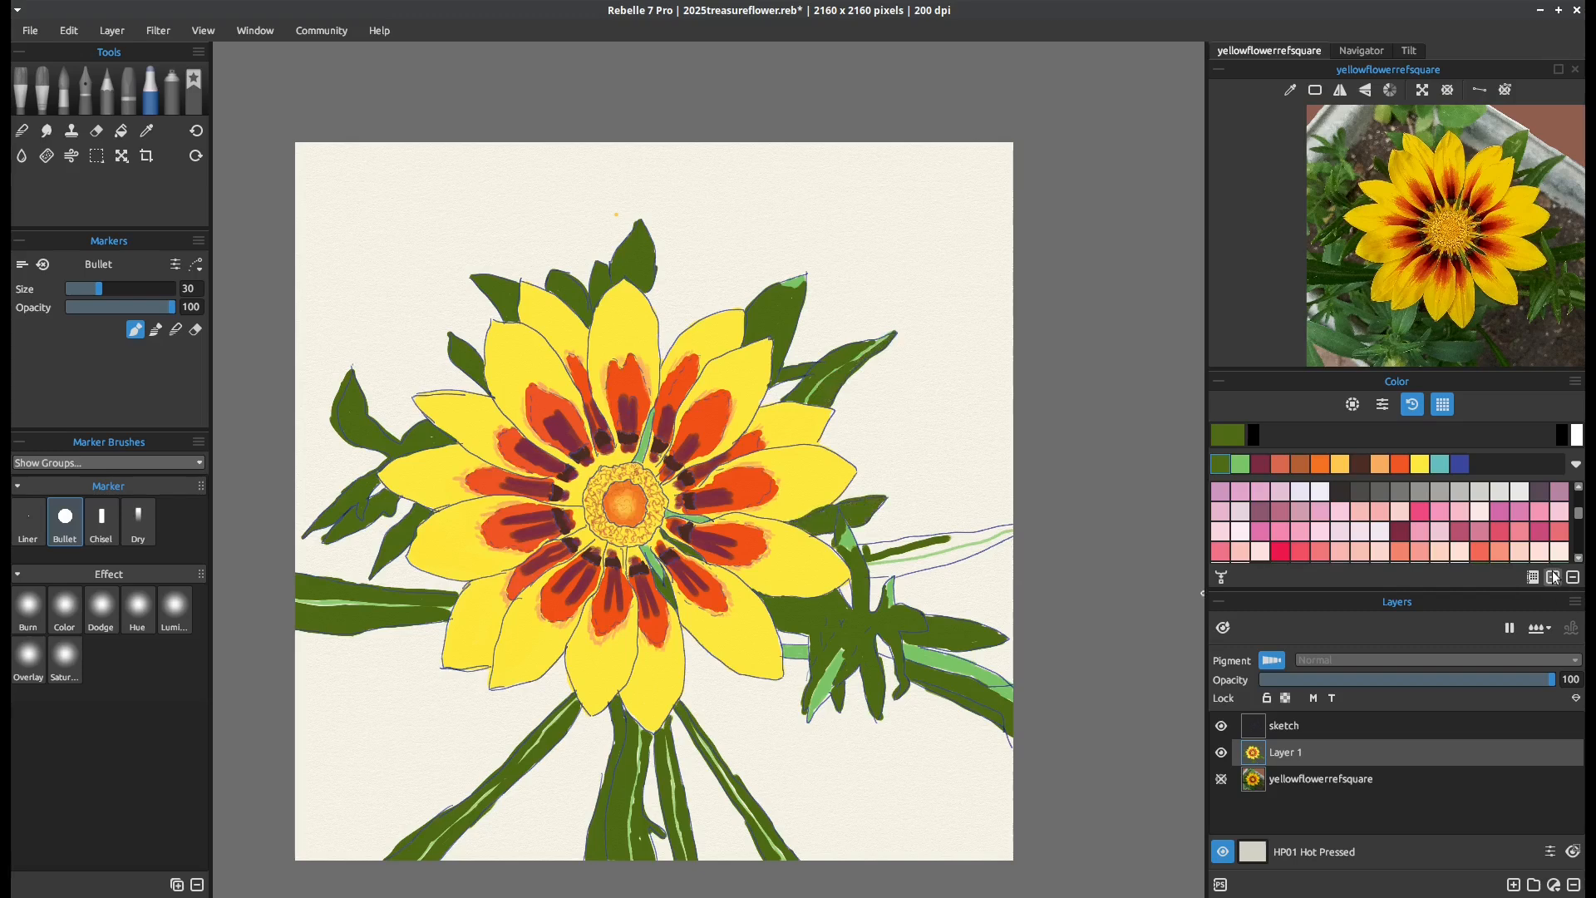
# Try teal and another dark swatch as shading on the small leaf above the bud, undoing each stroke
pyautogui.scroll(-6, 1363, 524)
pyautogui.click(1260, 490)
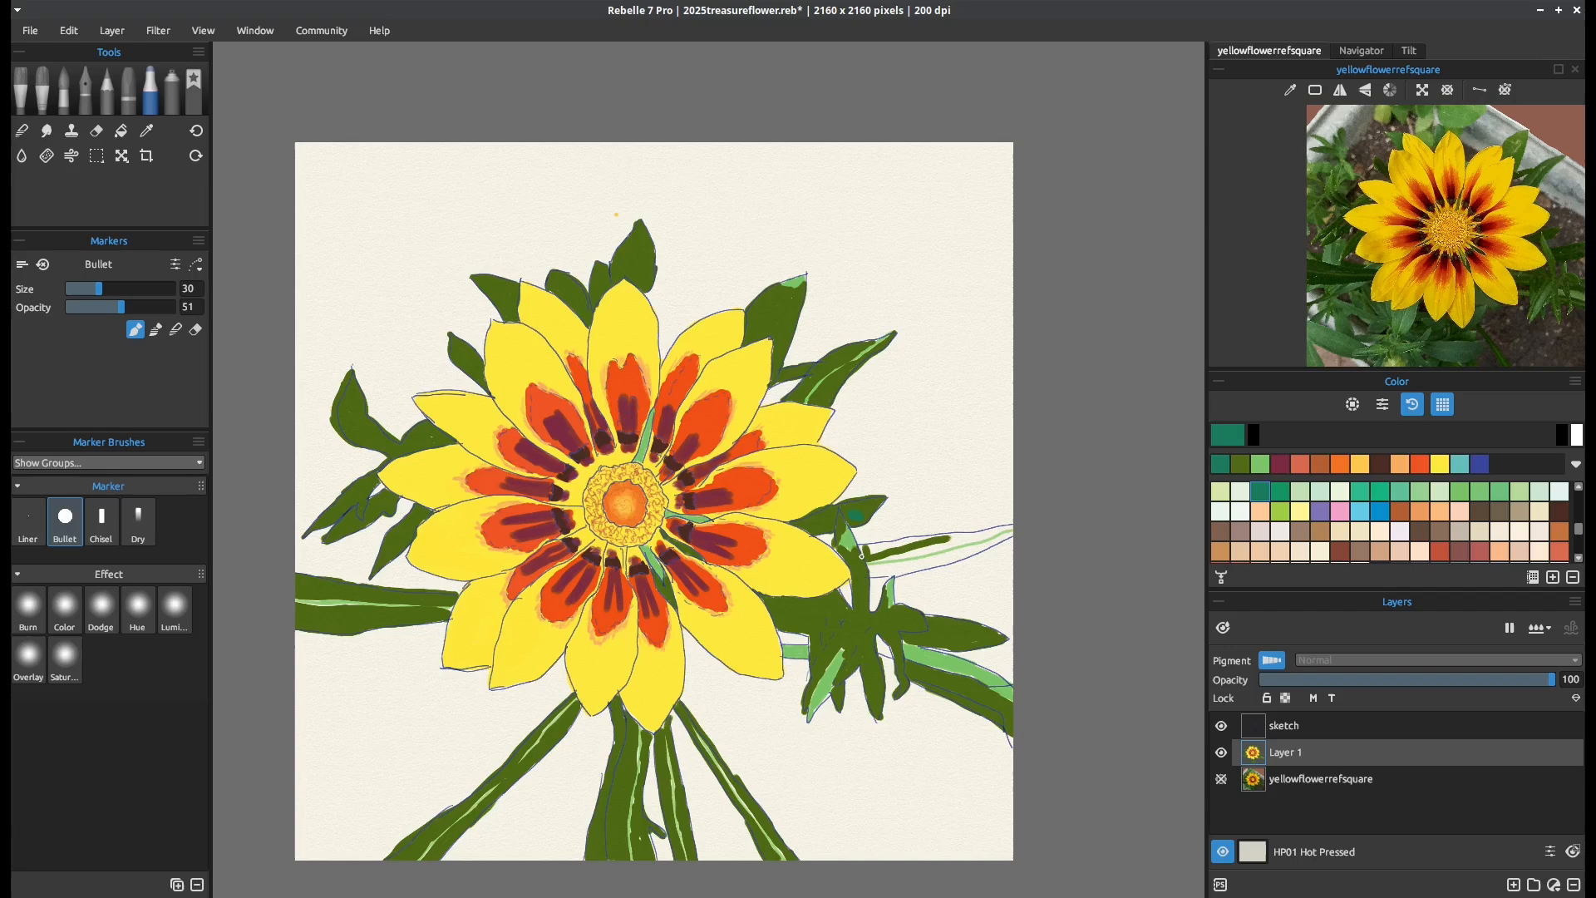
pyautogui.hotkey('ctrl', 'z')
pyautogui.moveTo(1579, 530); pyautogui.dragTo(1579, 539)
pyautogui.click(1380, 511)
pyautogui.click(85, 308)
pyautogui.click(115, 290)
pyautogui.moveTo(830, 522); pyautogui.dragTo(811, 526)
pyautogui.hotkey('ctrl', 'z')
# Shade the small leaf above the bud with the very dark slate swatch at low opacity
pyautogui.click(1420, 511)
pyautogui.click(1380, 511)
pyautogui.moveTo(1579, 539); pyautogui.dragTo(1578, 572)
pyautogui.click(76, 307)
pyautogui.moveTo(833, 512)
pyautogui.mouseDown()
pyautogui.moveTo(796, 524)
pyautogui.moveTo(879, 502)
pyautogui.moveTo(846, 522)
pyautogui.mouseUp()
# Fill the rest of the long right leaf with olive green at opacity 100, keeping its light centre streak
pyautogui.click(1281, 464)
pyautogui.click(174, 307)
pyautogui.moveTo(948, 541)
pyautogui.mouseDown()
pyautogui.moveTo(1003, 529)
pyautogui.moveTo(878, 557)
pyautogui.mouseUp()
pyautogui.moveTo(1013, 528)
pyautogui.mouseDown()
pyautogui.moveTo(861, 547)
pyautogui.moveTo(921, 554)
pyautogui.mouseUp()
pyautogui.moveTo(1009, 536)
pyautogui.mouseDown()
pyautogui.moveTo(873, 572)
pyautogui.moveTo(996, 549)
pyautogui.mouseUp()
# Shade the long right leaf with dark slate at marker size 45 and opacity 20
pyautogui.press('[')
pyautogui.press('[')
pyautogui.press('[')
pyautogui.press('[')
pyautogui.press('[')
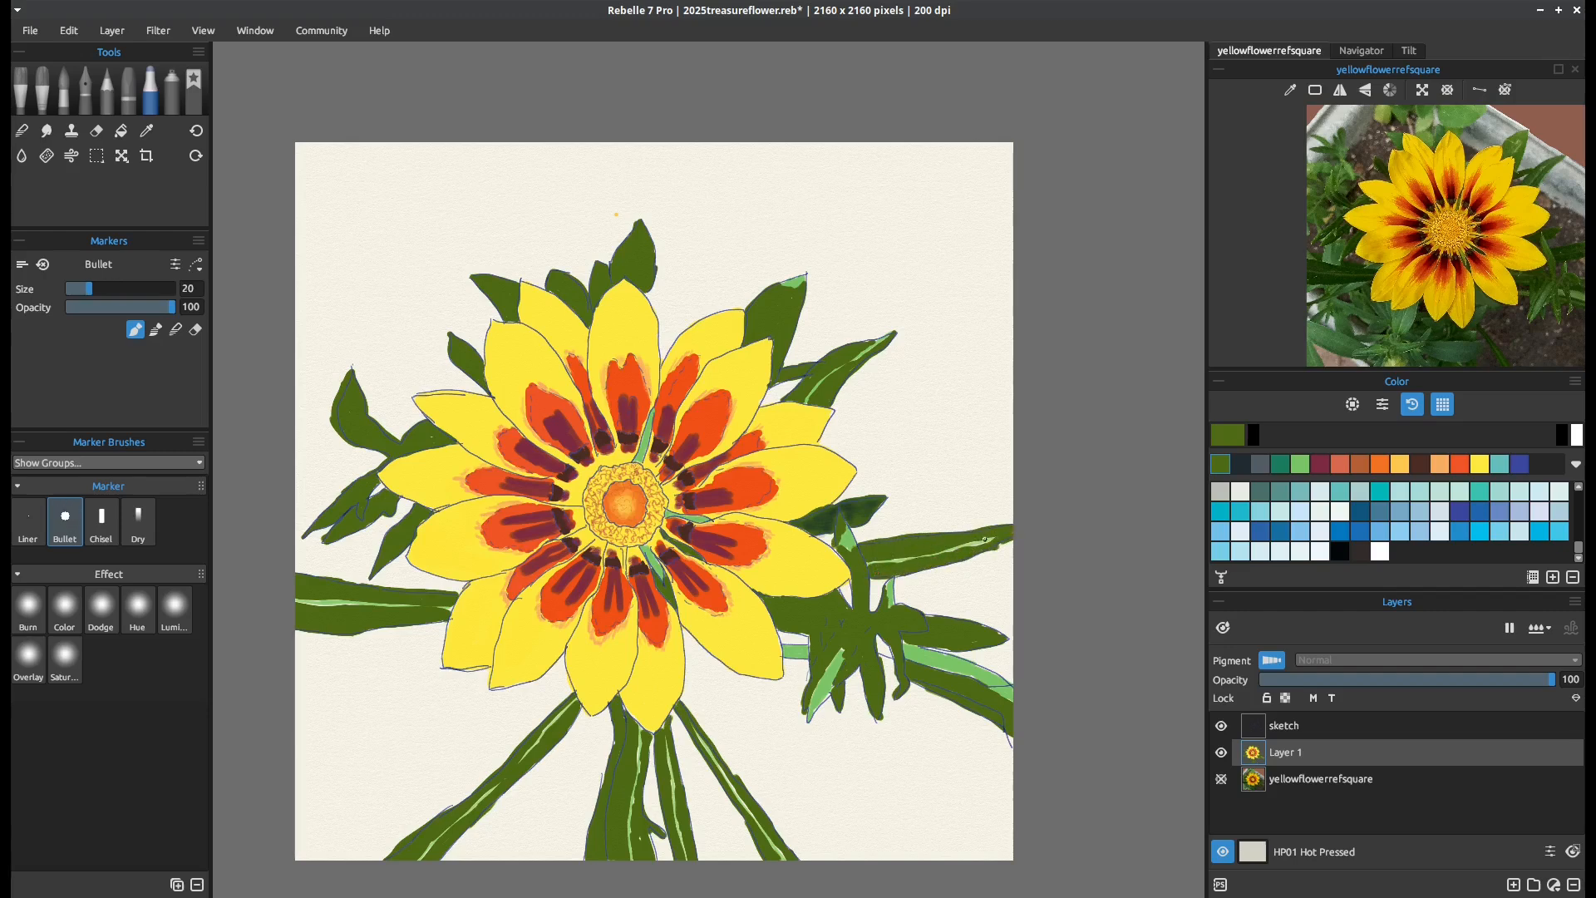
pyautogui.click(1240, 464)
pyautogui.moveTo(108, 308); pyautogui.dragTo(89, 309)
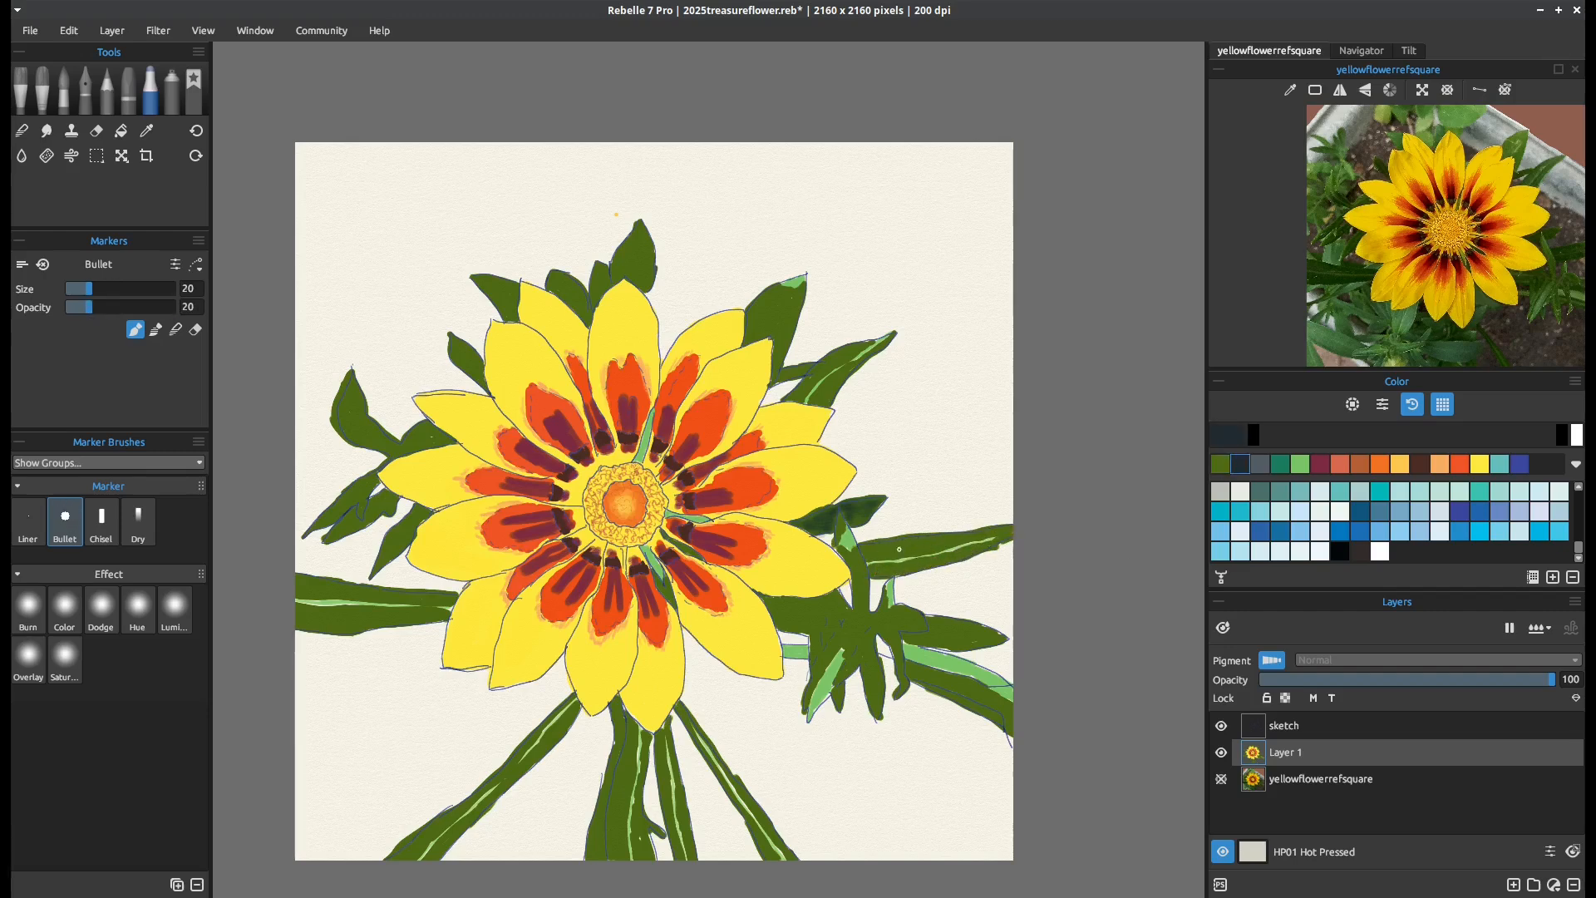
pyautogui.press(']')
pyautogui.press(']')
pyautogui.press(']')
pyautogui.press(']')
pyautogui.press(']')
pyautogui.moveTo(865, 549)
pyautogui.mouseDown()
pyautogui.moveTo(992, 534)
pyautogui.moveTo(864, 545)
pyautogui.moveTo(870, 572)
pyautogui.moveTo(1015, 534)
pyautogui.mouseUp()
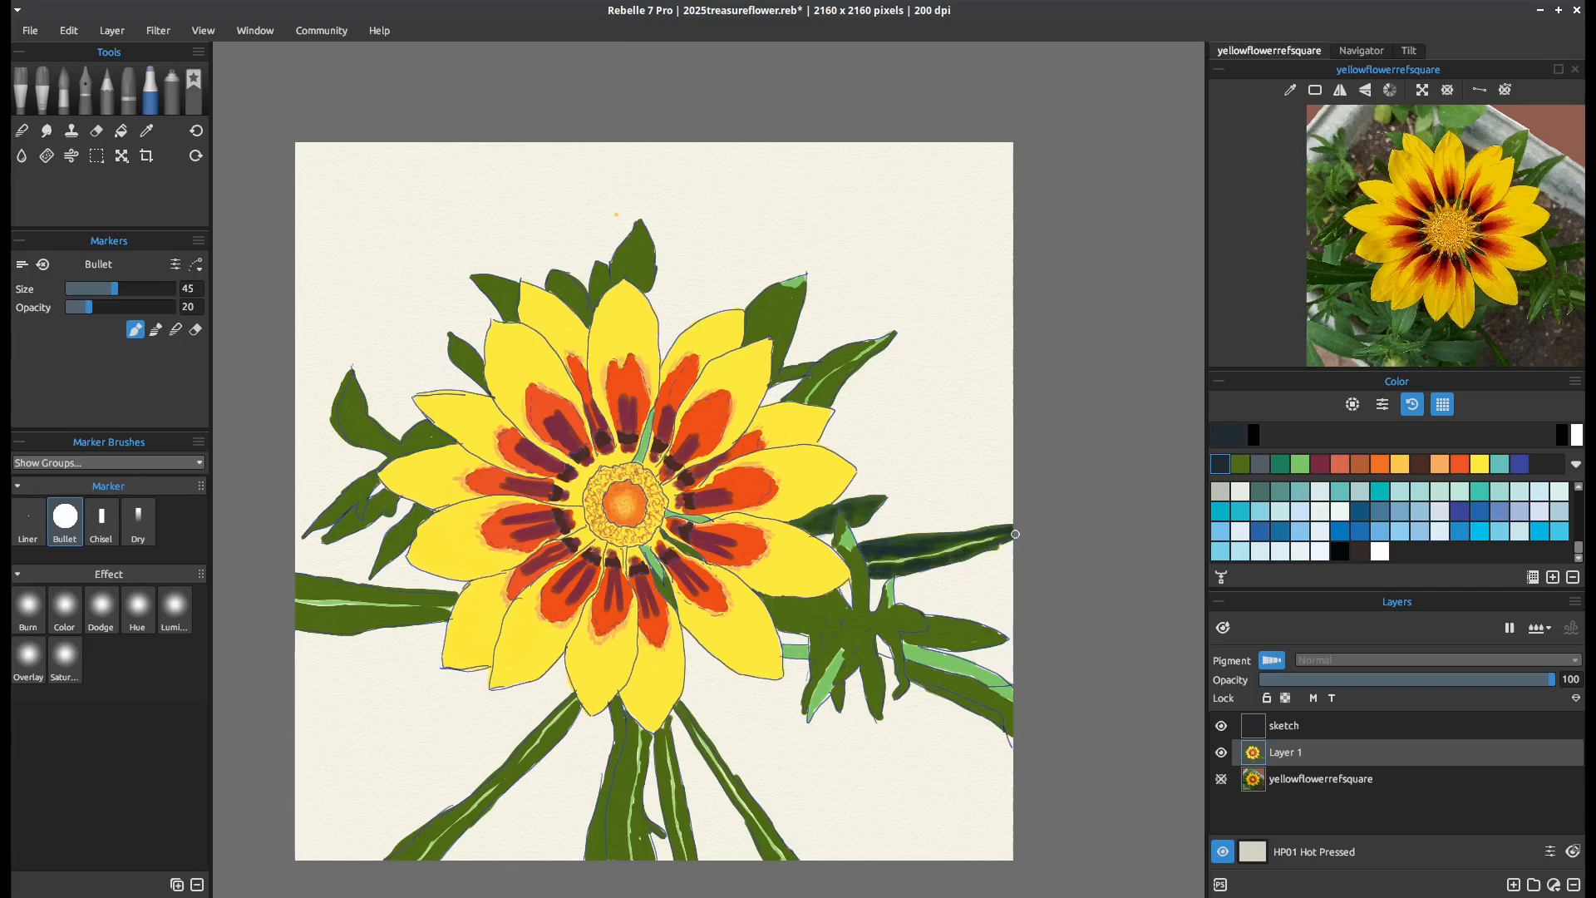
# Shade the olive area beside the bud and the underside of its stem with dark slate at opacity 20
pyautogui.scroll(3, 1397, 241)
pyautogui.moveTo(1497, 233); pyautogui.dragTo(1272, 240)
pyautogui.moveTo(845, 613); pyautogui.dragTo(781, 625)
pyautogui.moveTo(917, 673)
pyautogui.mouseDown()
pyautogui.moveTo(861, 599)
pyautogui.moveTo(822, 654)
pyautogui.mouseUp()
pyautogui.scroll(1, 528, 667)
pyautogui.scroll(-3, 1397, 241)
pyautogui.click(1423, 90)
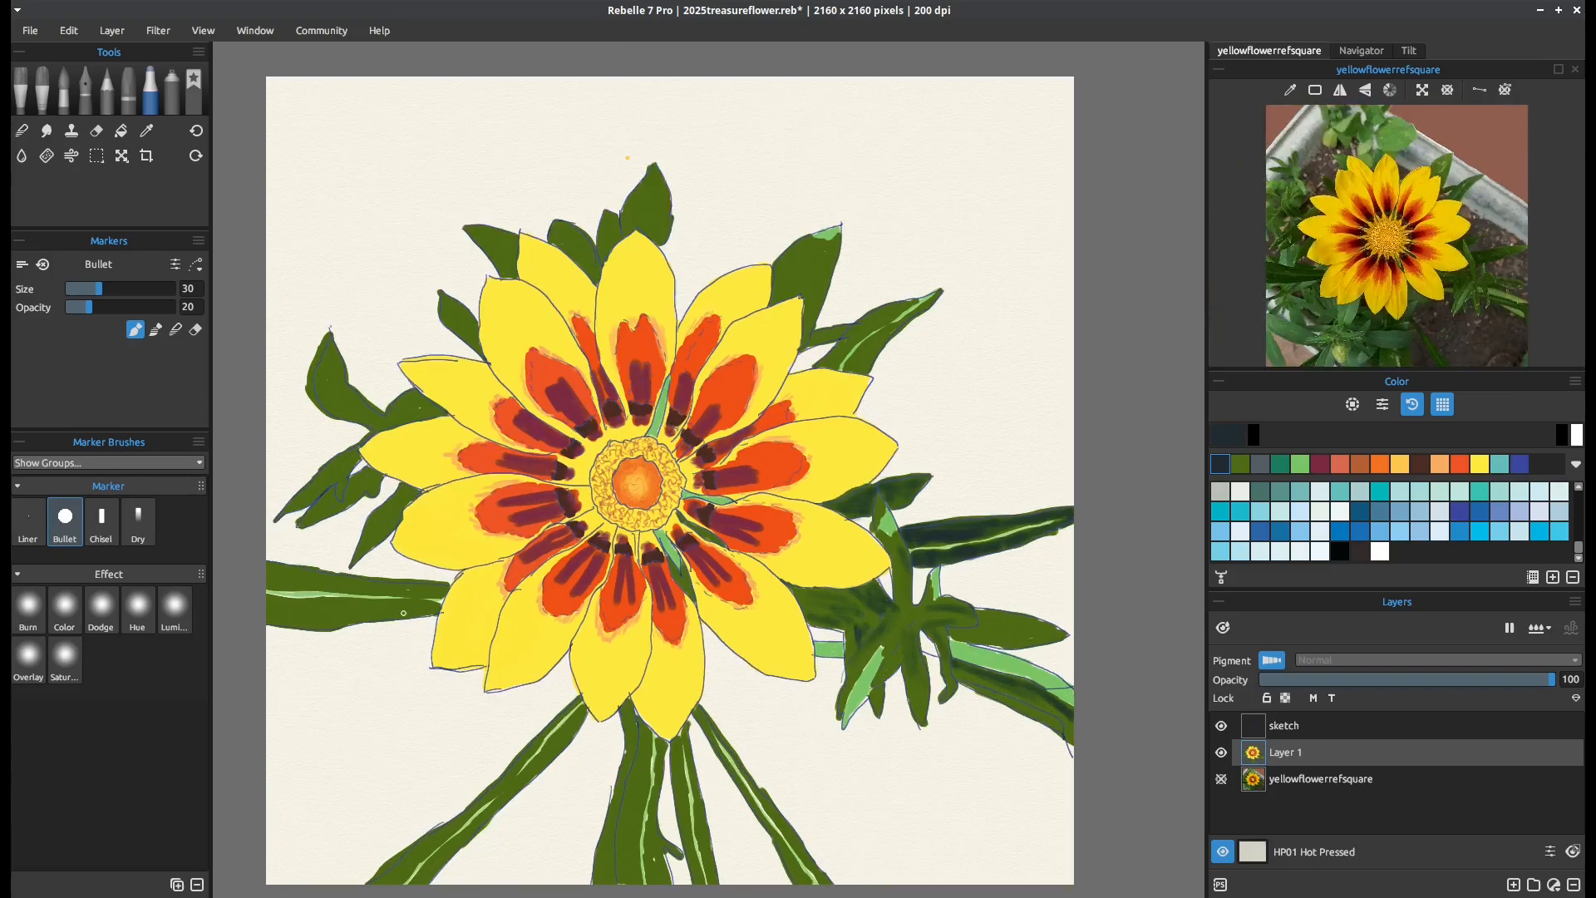
# Shade the upper and lower edges of the long left leaf with dark slate at size 30 and opacity 20
pyautogui.moveTo(445, 590); pyautogui.dragTo(275, 575)
pyautogui.moveTo(274, 576)
pyautogui.mouseDown()
pyautogui.moveTo(368, 589)
pyautogui.moveTo(329, 617)
pyautogui.moveTo(269, 617)
pyautogui.mouseUp()
pyautogui.moveTo(270, 605); pyautogui.dragTo(429, 609)
# Add light green highlights to the curved and jagged left leaves at marker size 20 and opacity 20
pyautogui.press('[')
pyautogui.press('[')
pyautogui.press('[')
pyautogui.press('[')
pyautogui.press('[')
pyautogui.click(1299, 464)
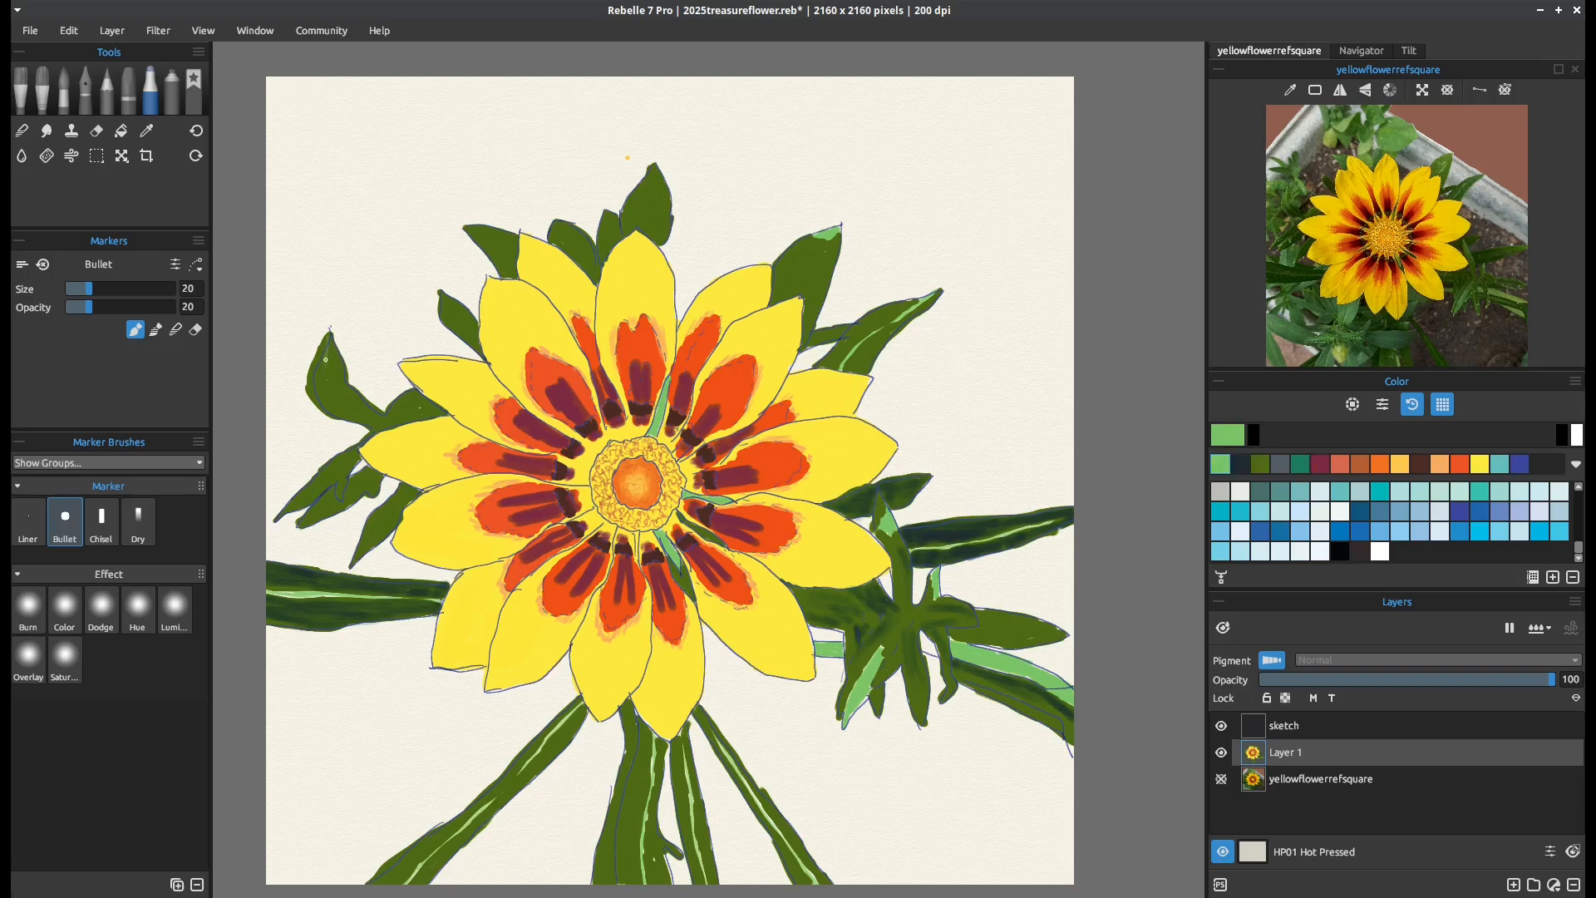
pyautogui.moveTo(327, 359); pyautogui.dragTo(378, 423)
pyautogui.moveTo(309, 515); pyautogui.dragTo(331, 487)
pyautogui.moveTo(325, 341); pyautogui.dragTo(311, 379)
# Blend the light green accents on the upright leaf and the bud's lower-left leaf into the olive green
pyautogui.press('n')
pyautogui.moveTo(890, 535); pyautogui.dragTo(883, 509)
pyautogui.moveTo(883, 645)
pyautogui.mouseDown()
pyautogui.moveTo(858, 705)
pyautogui.moveTo(875, 695)
pyautogui.mouseUp()
# Shade the small leaf behind the top petals with dark slate at marker size 35 and opacity 3
pyautogui.click(1240, 464)
pyautogui.click(136, 330)
pyautogui.click(70, 308)
pyautogui.moveTo(603, 214); pyautogui.dragTo(602, 256)
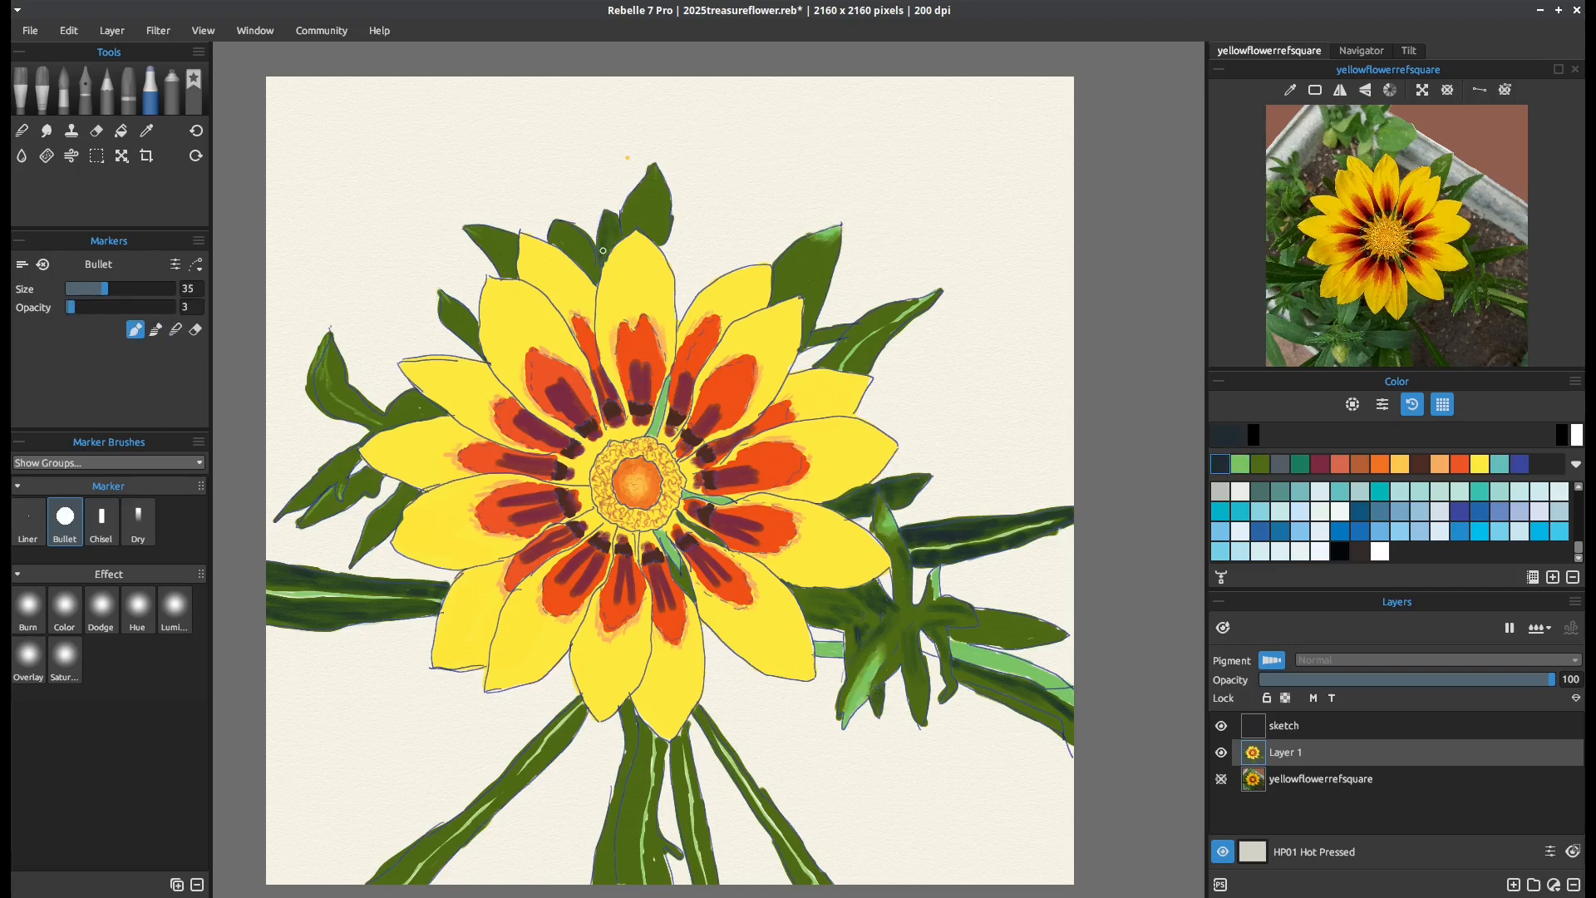
# Shade the jagged and curved left leaves with dark slate at size 35 and opacity 9, and undo the last stroke
pyautogui.click(1260, 464)
pyautogui.click(165, 308)
pyautogui.click(81, 288)
pyautogui.click(1239, 464)
pyautogui.click(75, 308)
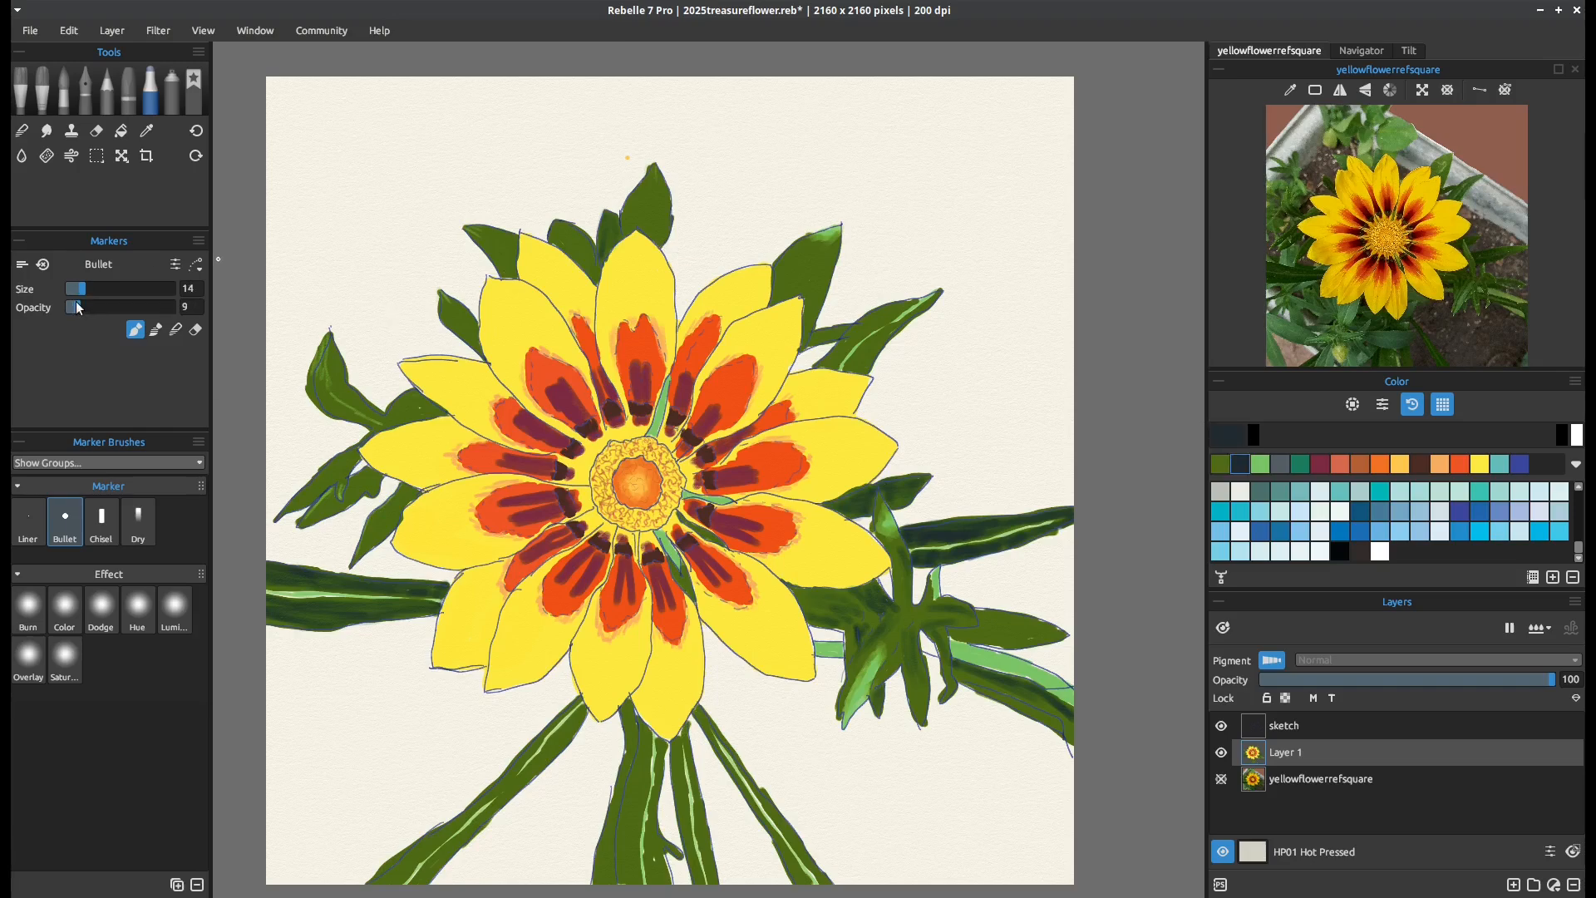
pyautogui.click(104, 289)
pyautogui.moveTo(414, 494); pyautogui.dragTo(365, 542)
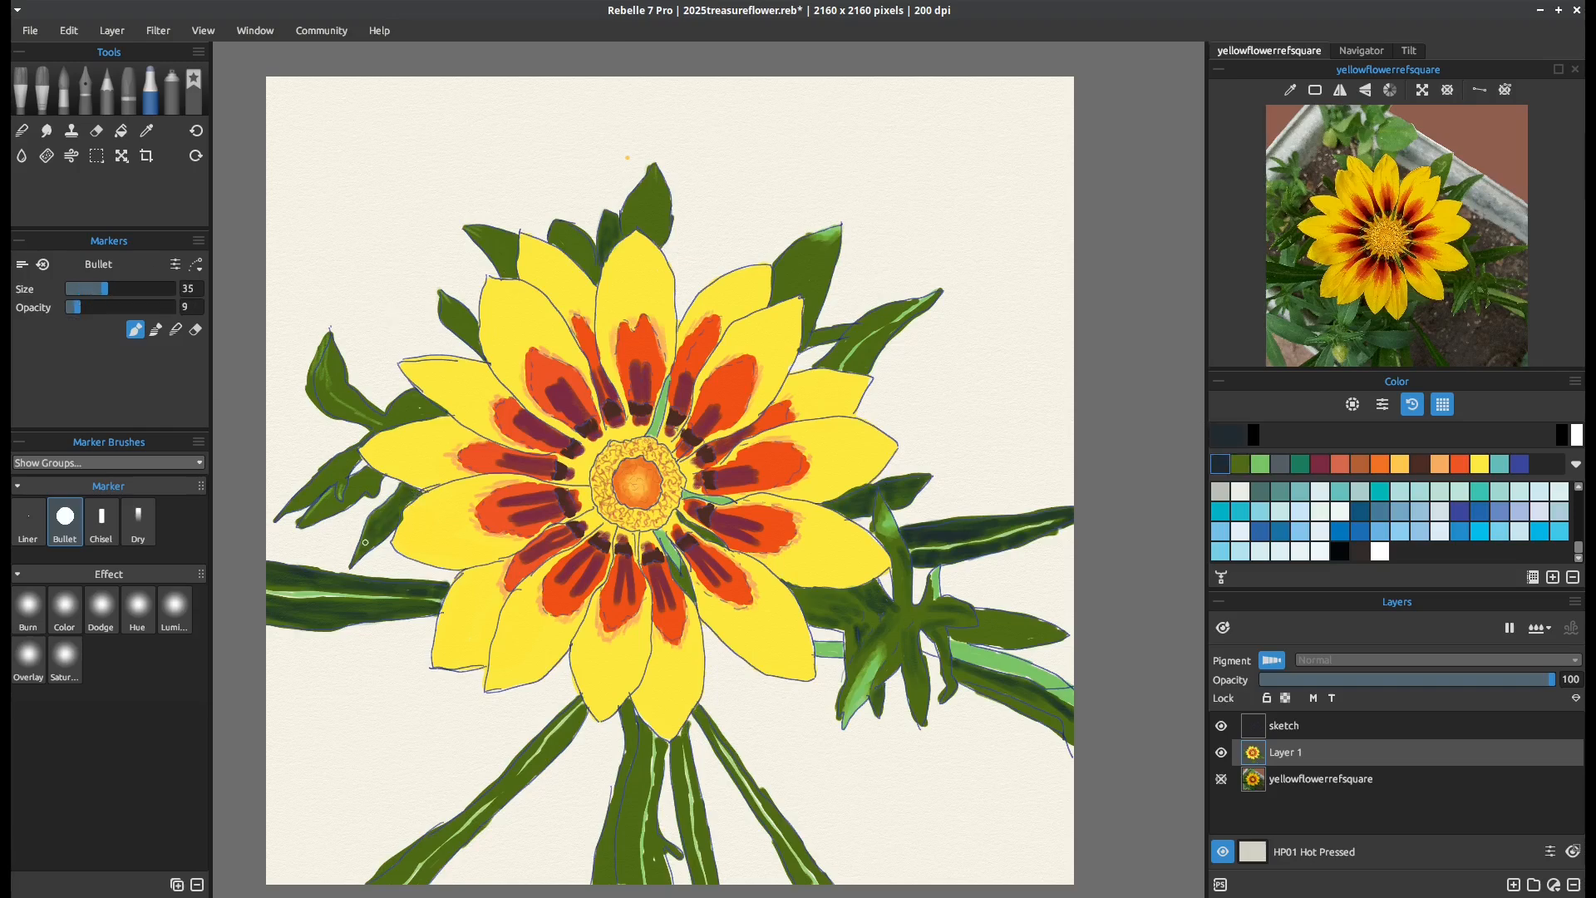
pyautogui.moveTo(380, 415)
pyautogui.mouseDown()
pyautogui.moveTo(342, 391)
pyautogui.moveTo(360, 420)
pyautogui.moveTo(291, 501)
pyautogui.moveTo(352, 453)
pyautogui.moveTo(322, 515)
pyautogui.mouseUp()
pyautogui.hotkey('ctrl', 'z')
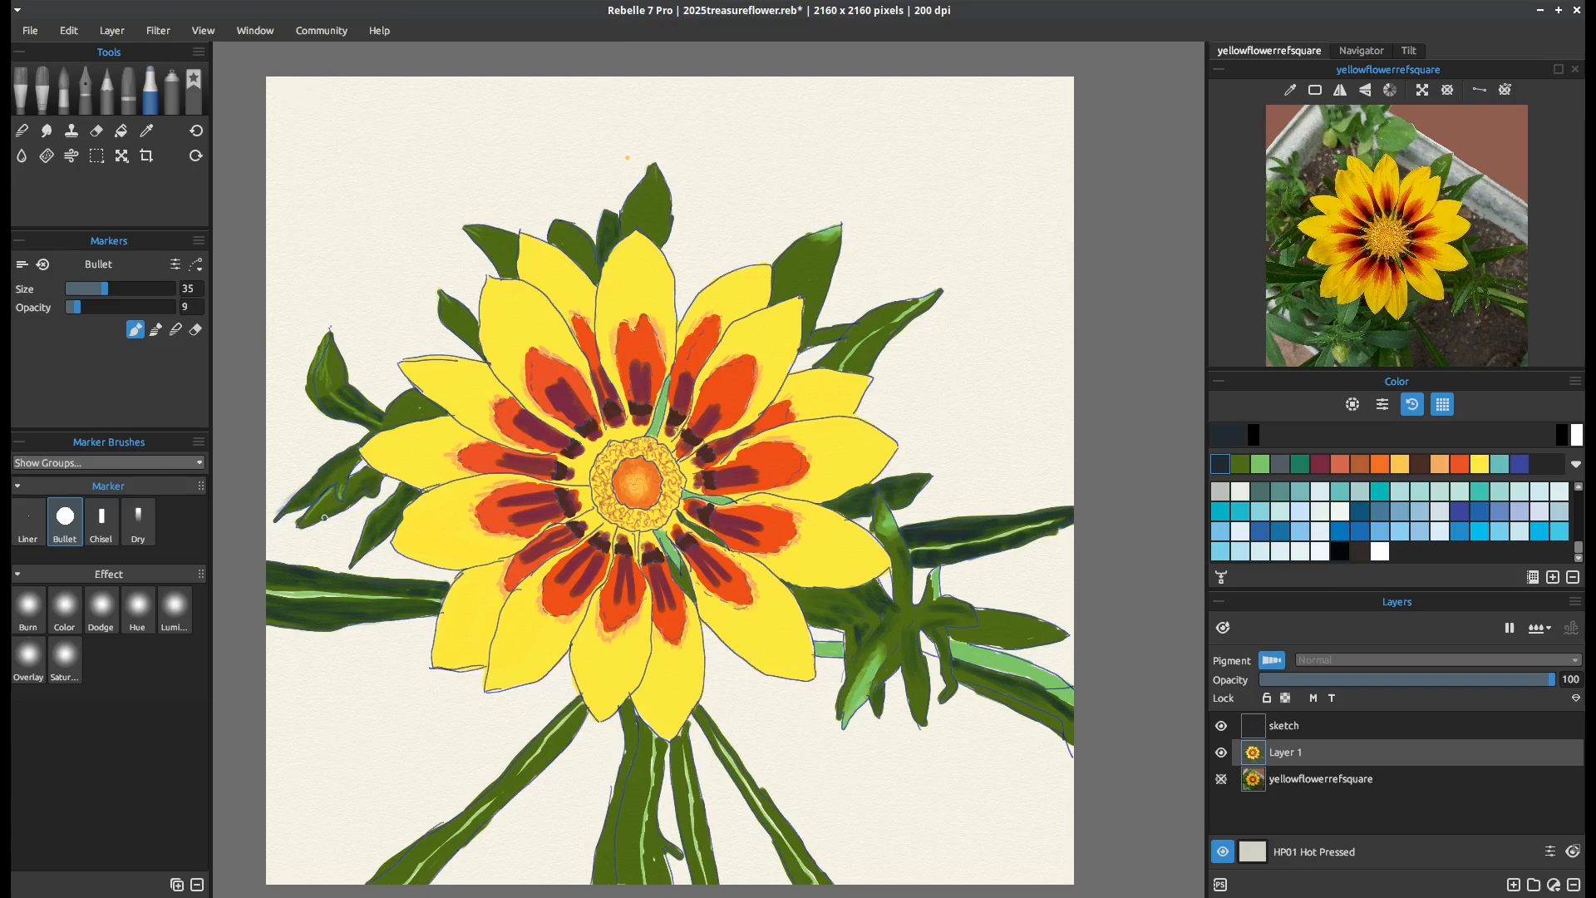
# Hide the sketch layer, touch up the yellow petal beside the upper-right leaf, and save the painting
pyautogui.click(1221, 727)
pyautogui.click(176, 330)
pyautogui.click(1475, 462)
pyautogui.click(136, 330)
pyautogui.moveTo(789, 302)
pyautogui.mouseDown()
pyautogui.moveTo(771, 305)
pyautogui.moveTo(791, 301)
pyautogui.mouseUp()
pyautogui.hotkey('ctrl', 's')
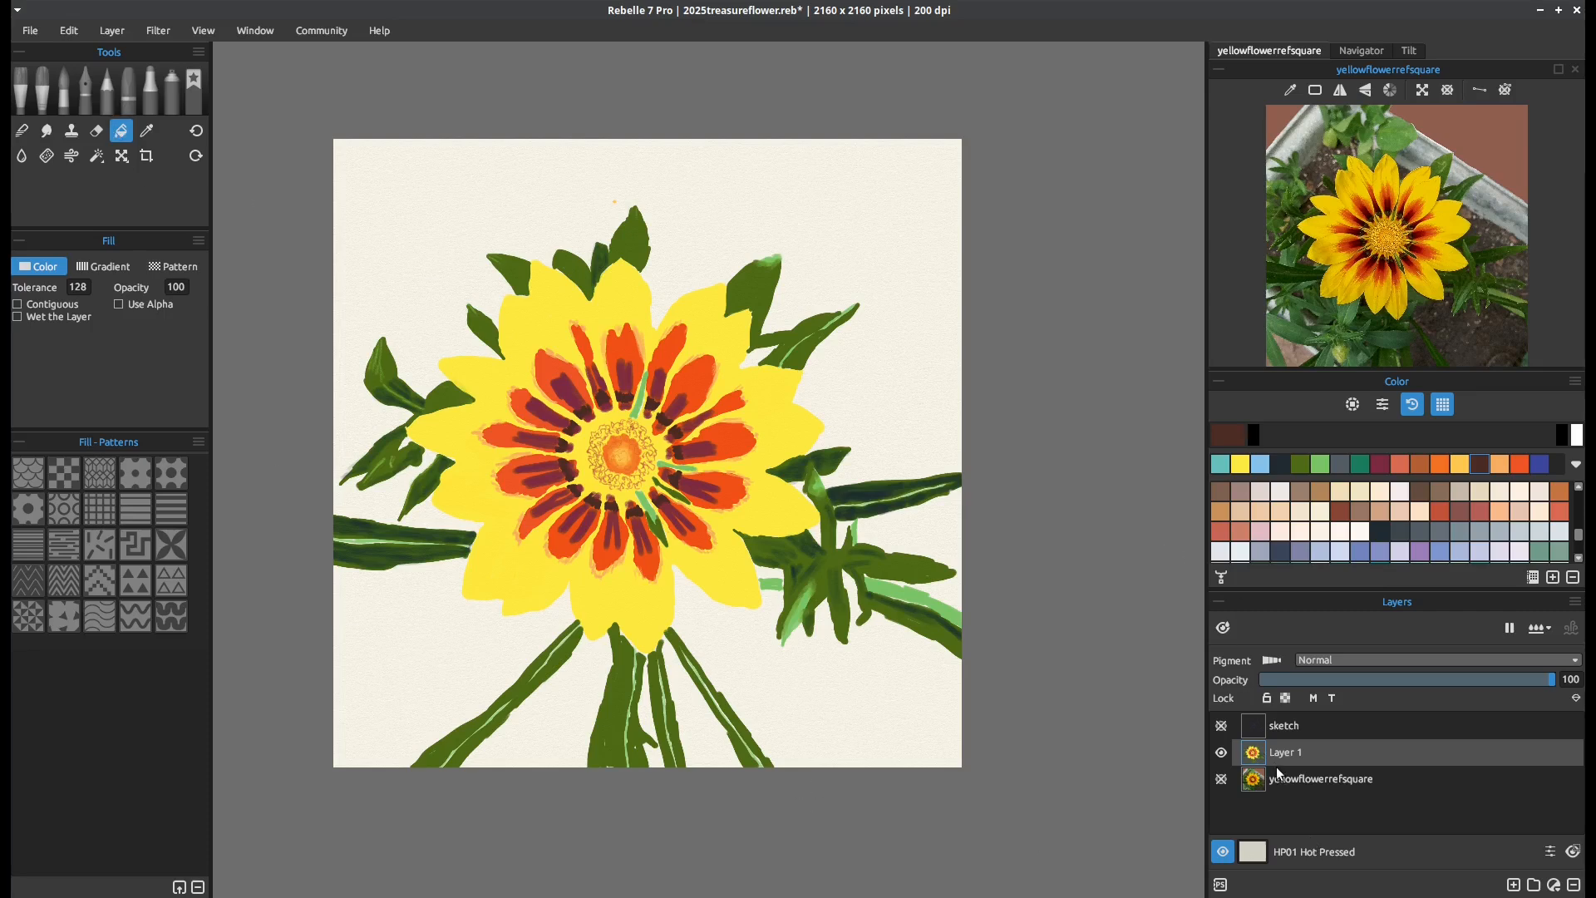
# Add a new layer beneath Layer 1 and fill it with dark brown as the background
pyautogui.click(1513, 884)
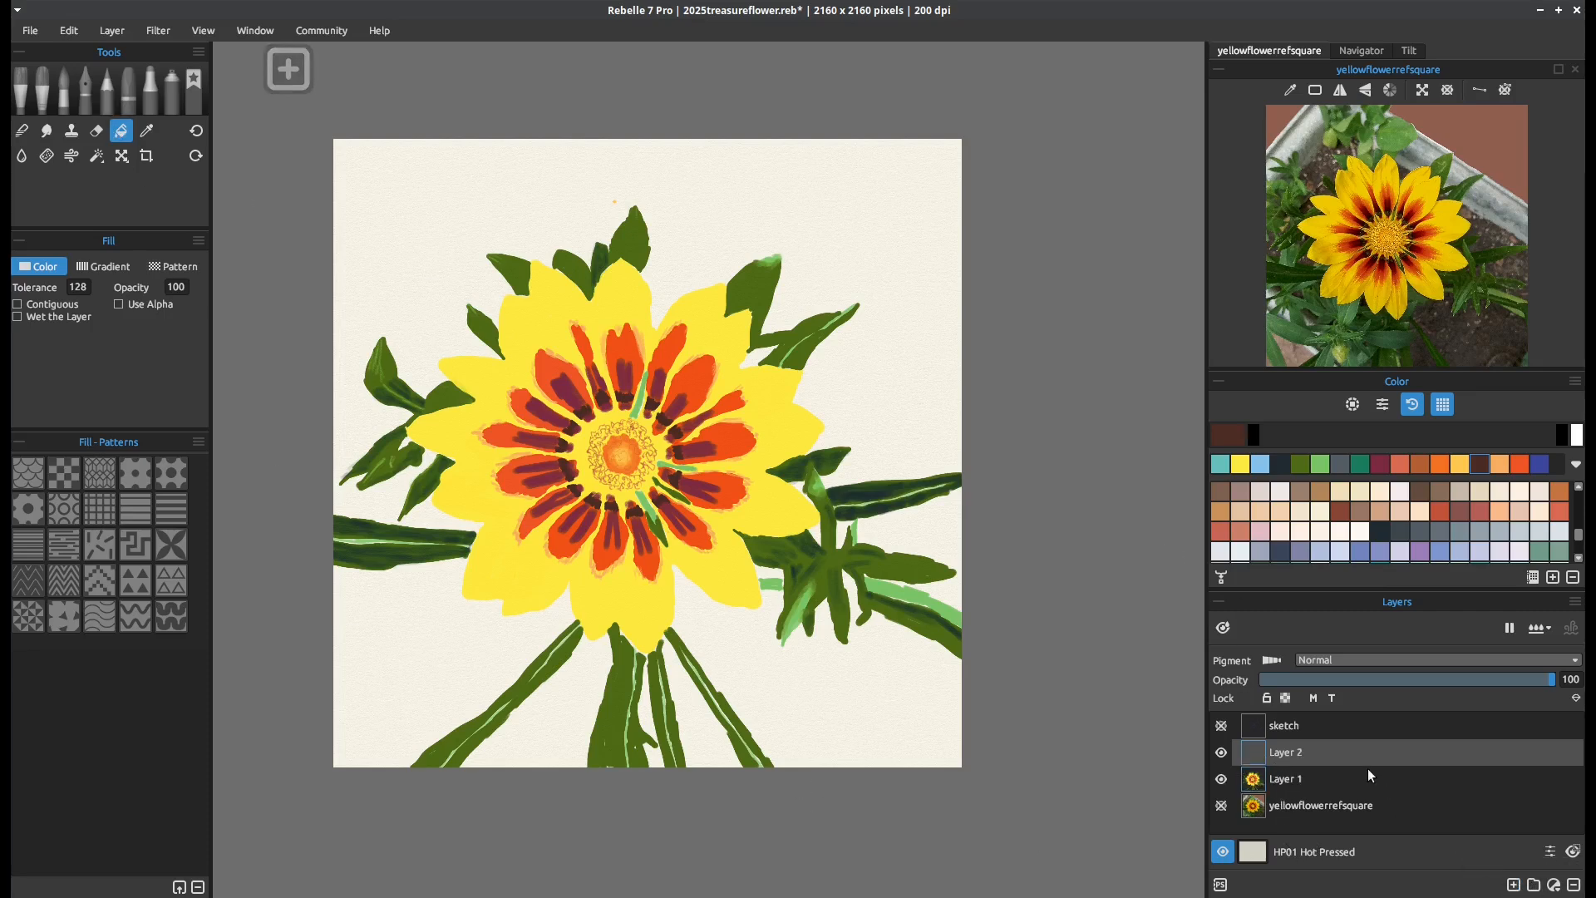
pyautogui.moveTo(1308, 749); pyautogui.dragTo(1323, 775)
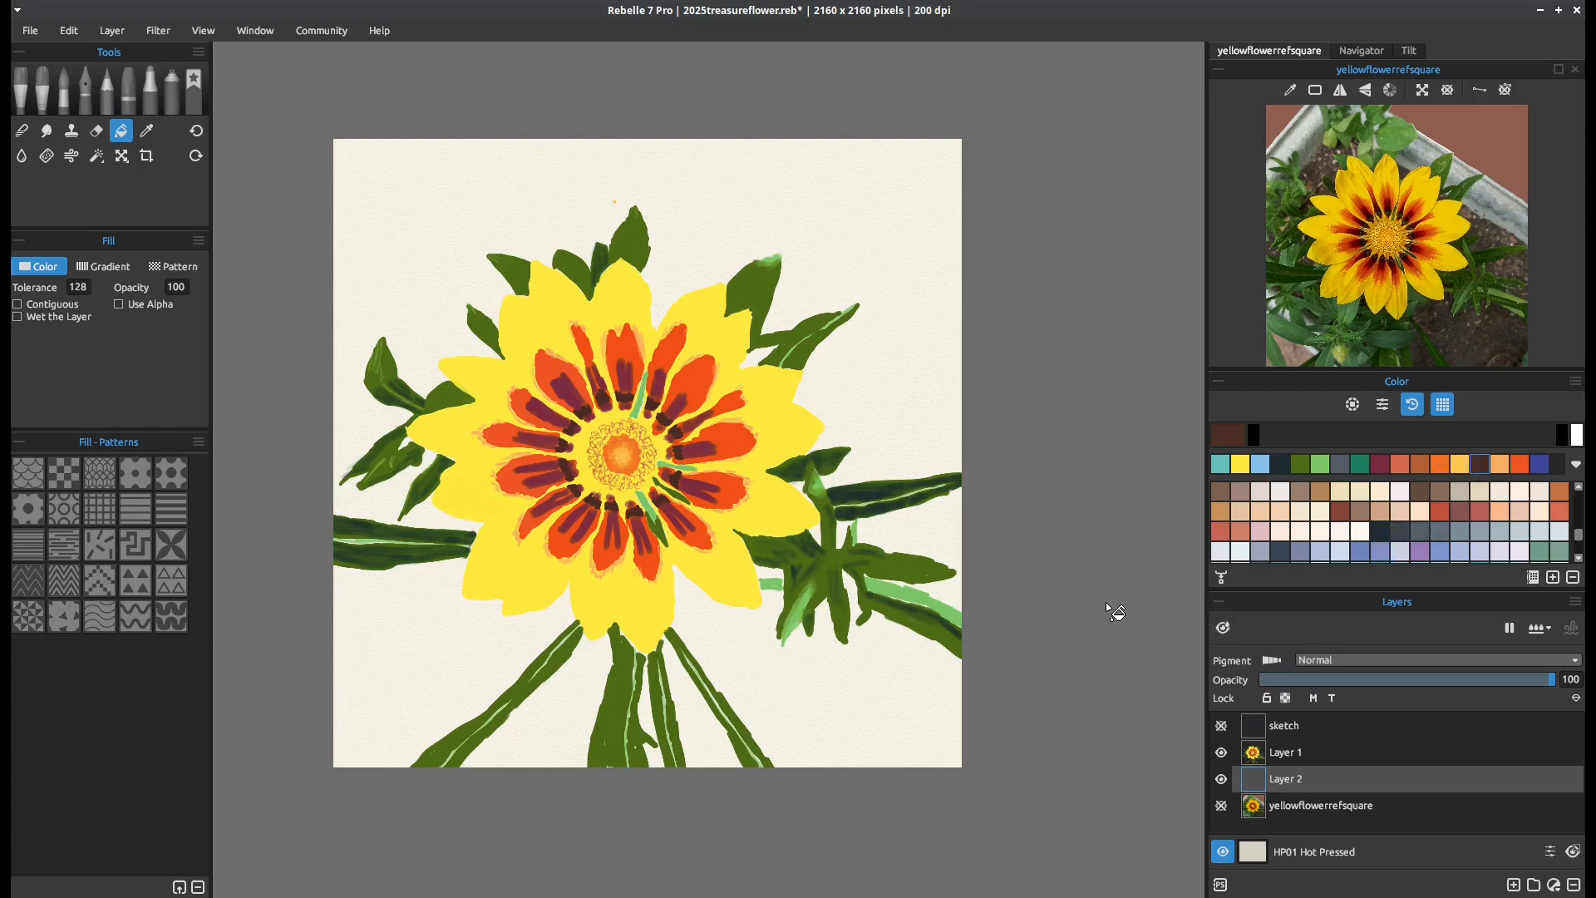
pyautogui.click(912, 355)
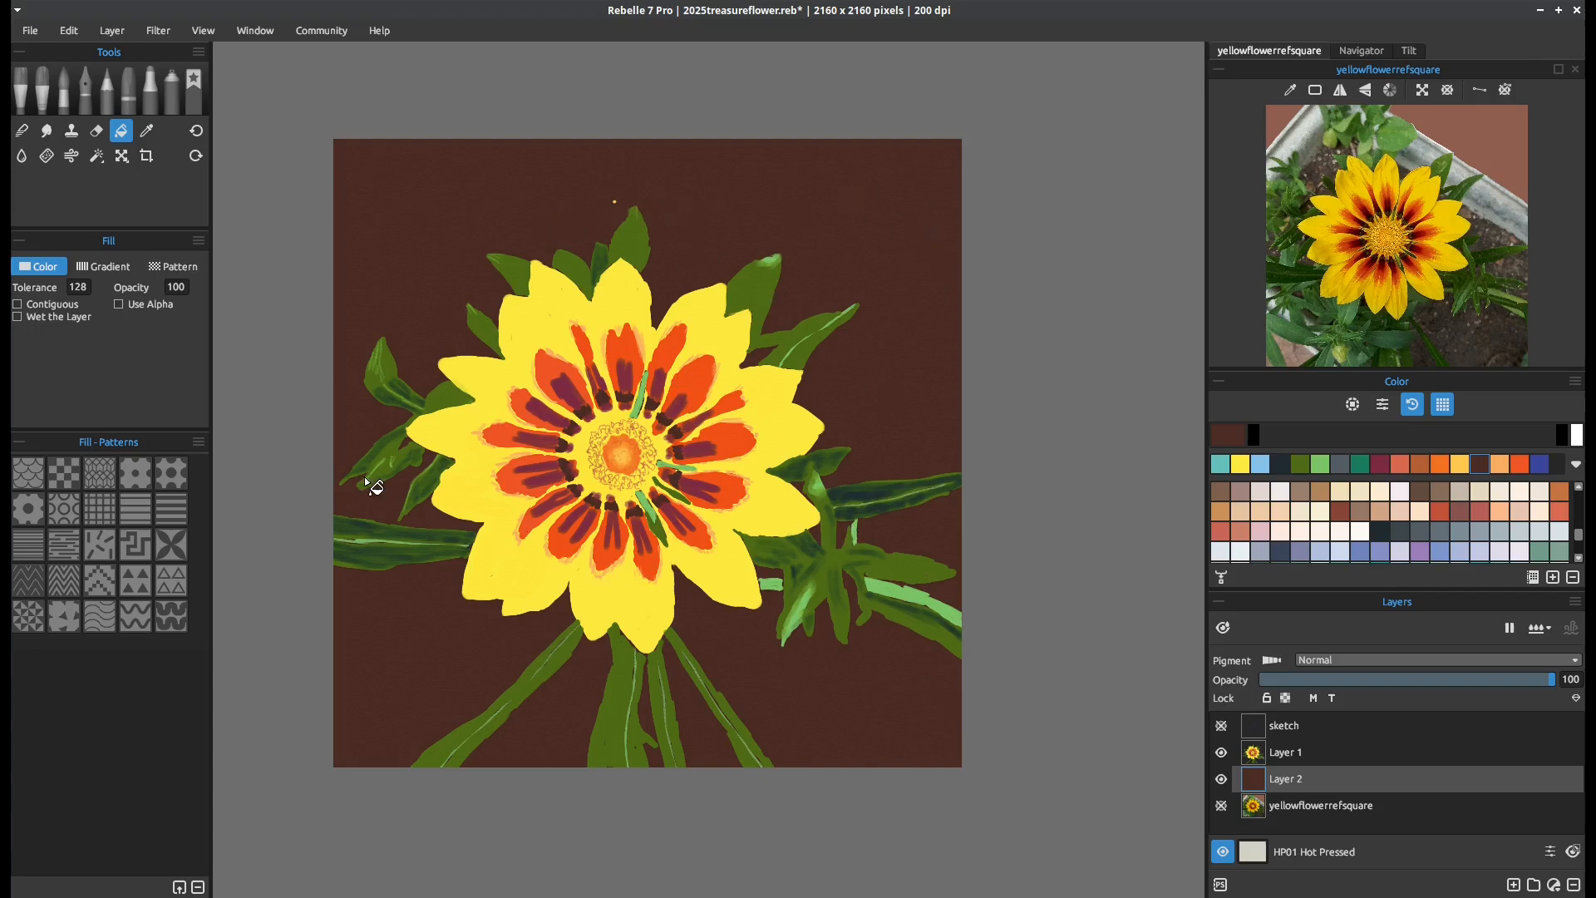
# Select the empty area around the flower on Layer 1 at tolerance 0 and mask Layer 2 with that selection
pyautogui.click(1301, 753)
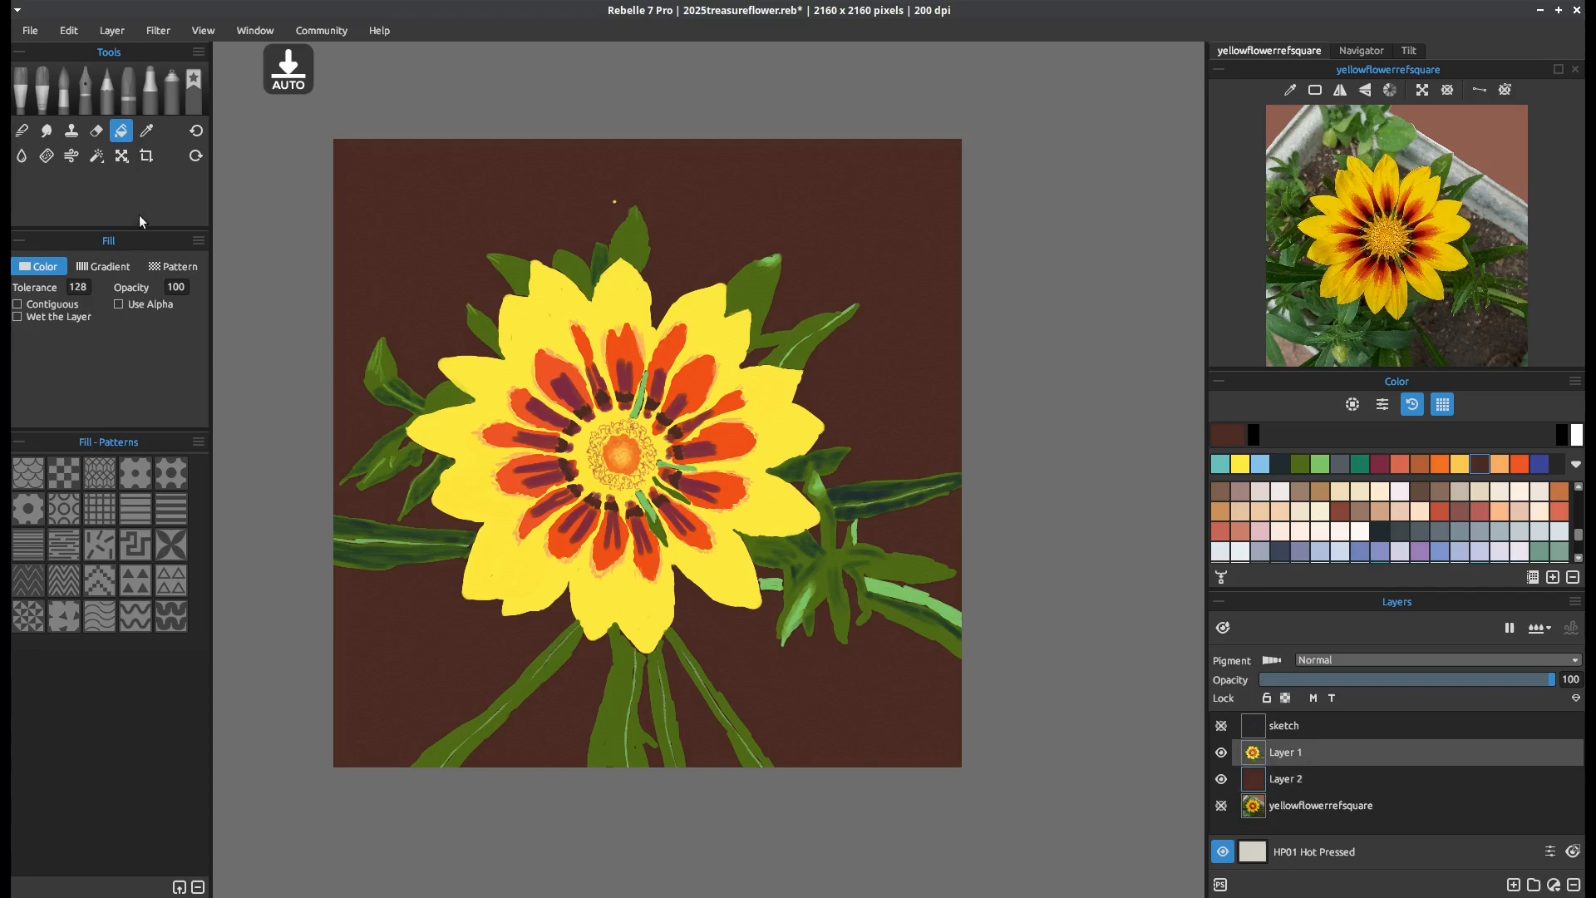
pyautogui.click(96, 156)
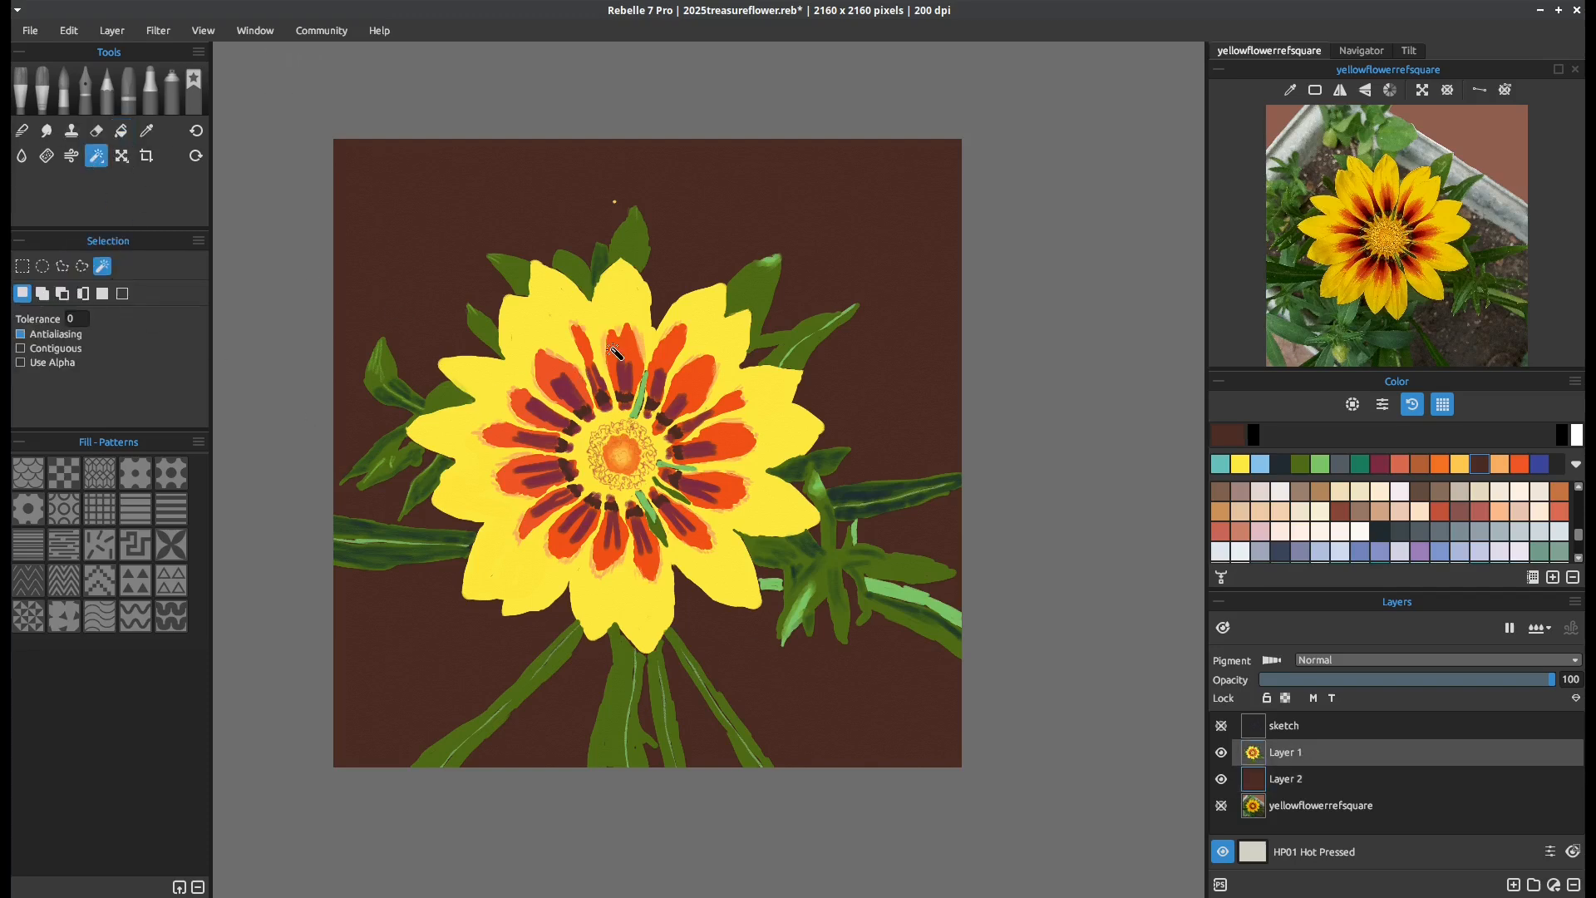
pyautogui.click(873, 235)
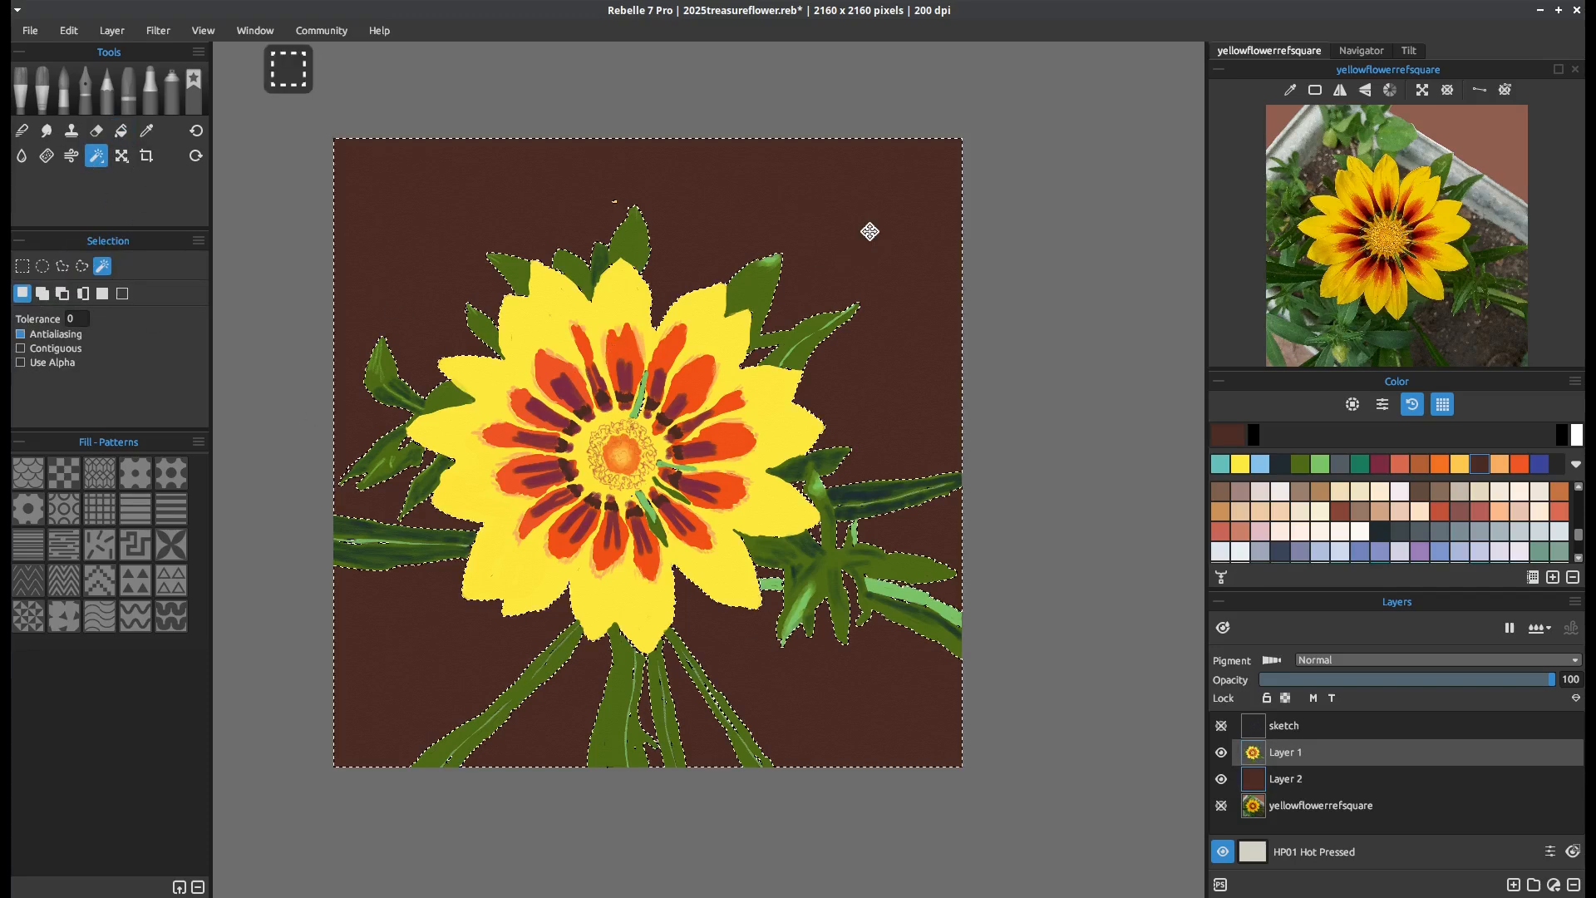
pyautogui.click(1296, 779)
pyautogui.rightClick(1295, 779)
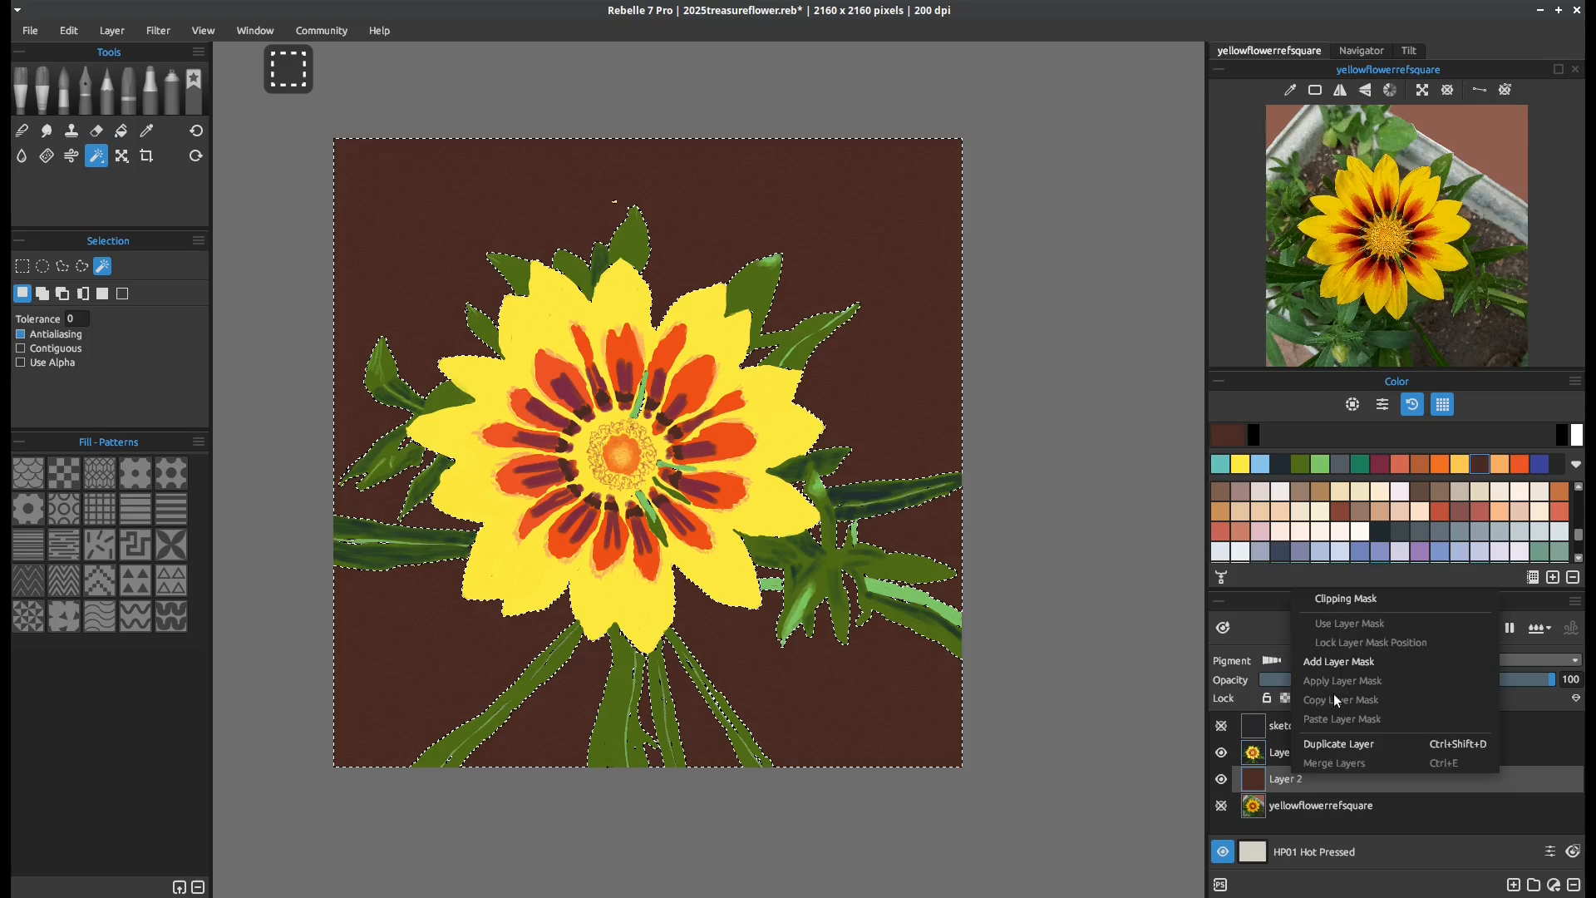
pyautogui.click(1344, 662)
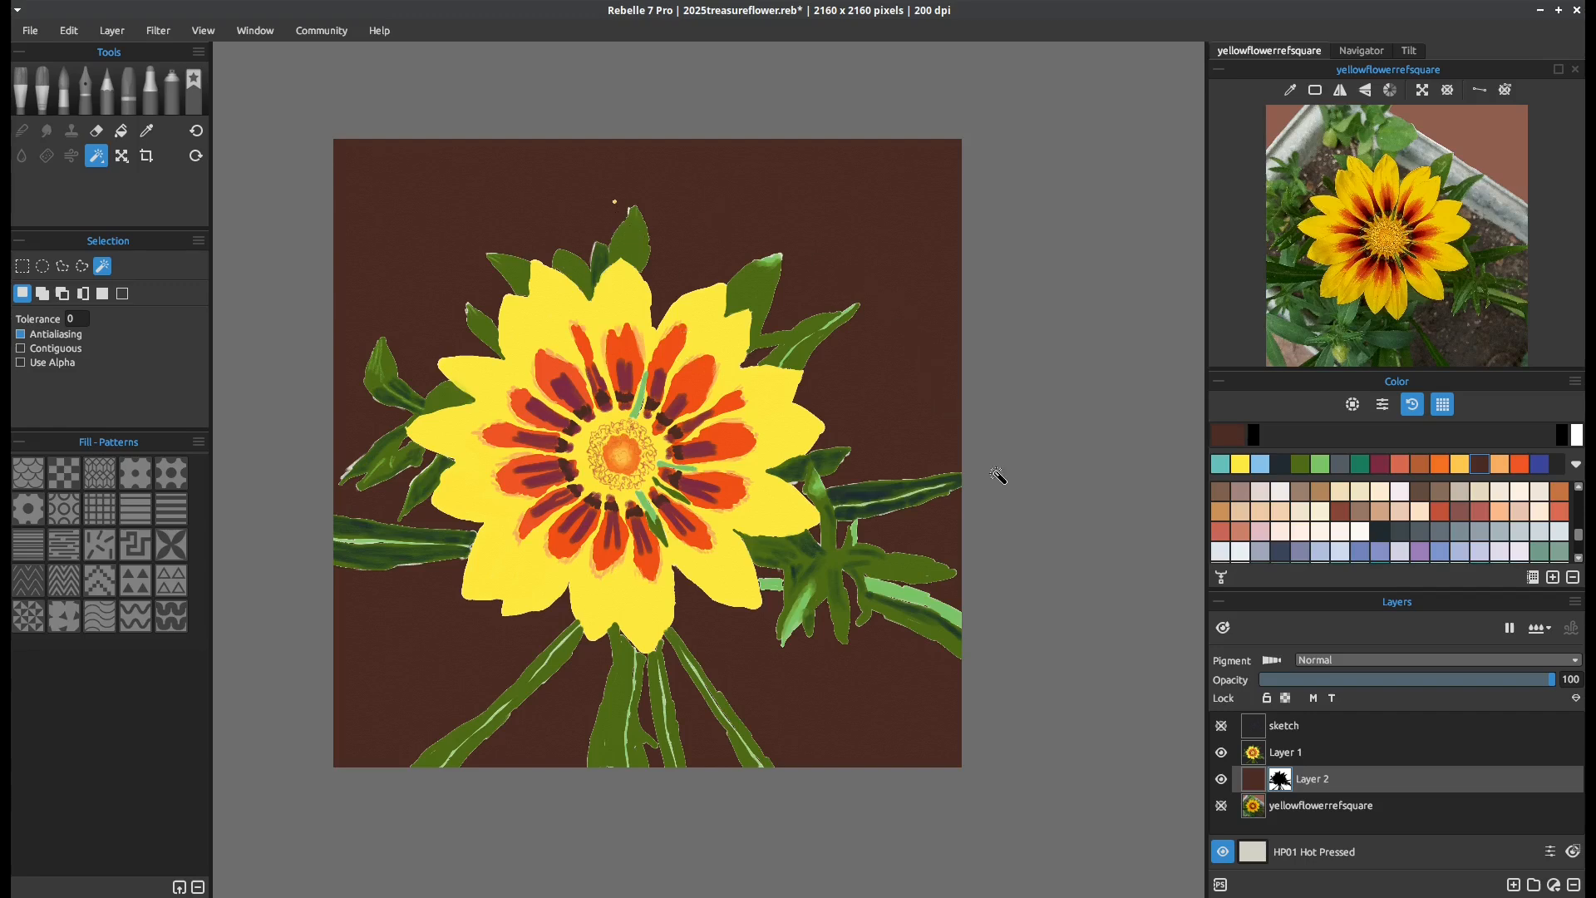
# Erase the stray speck above the top leaf on Layer 1 with the Dry Thin pastel at size 30
pyautogui.click(128, 87)
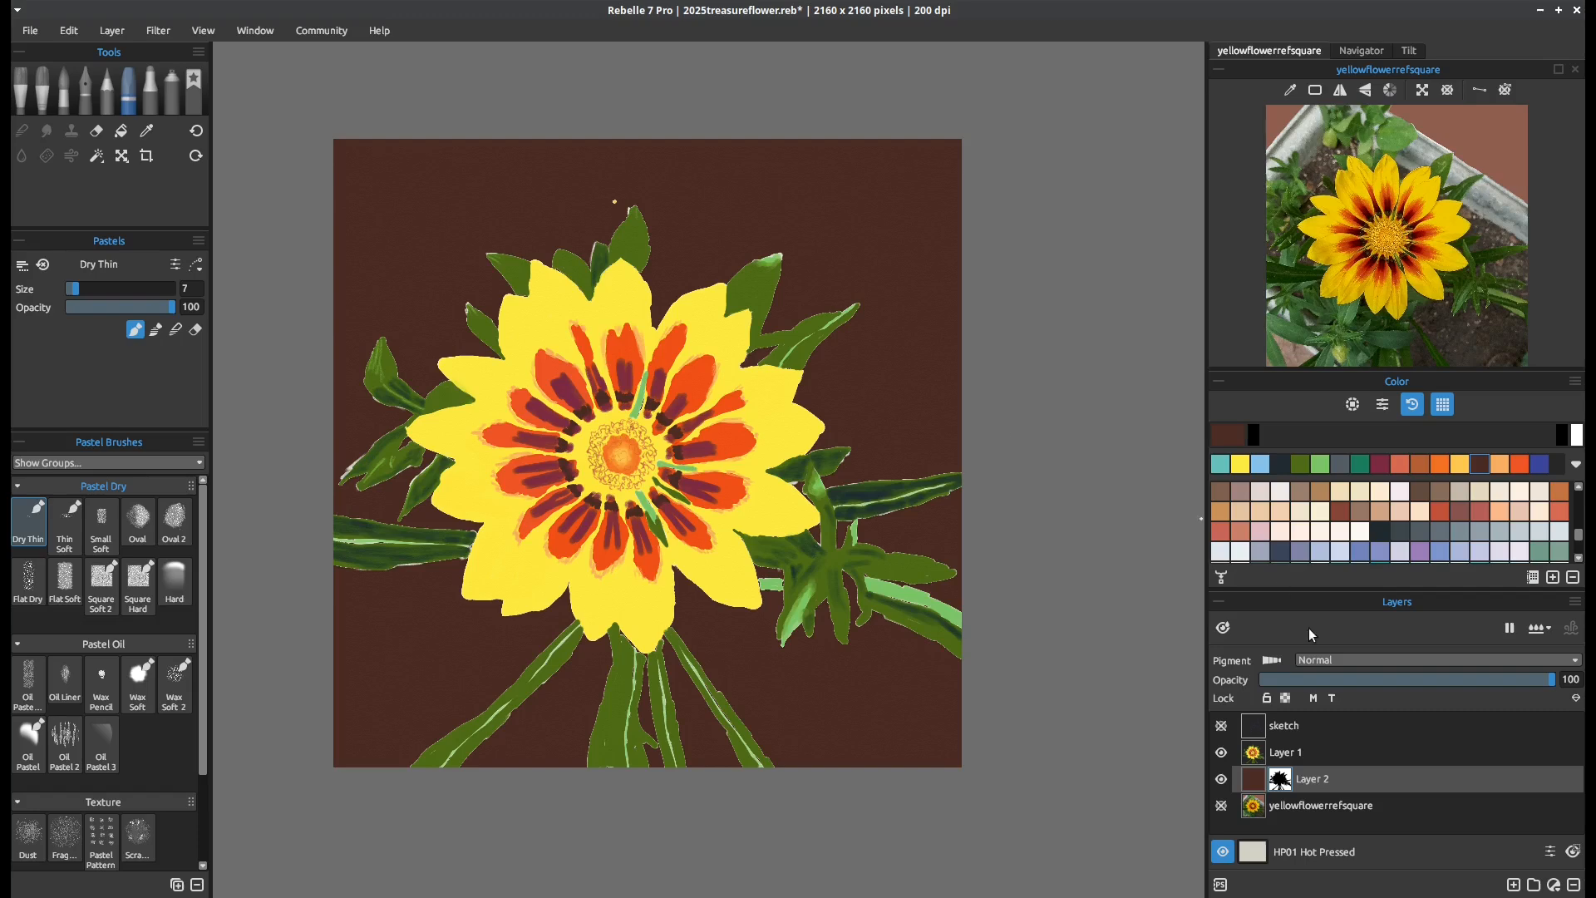
pyautogui.click(1285, 755)
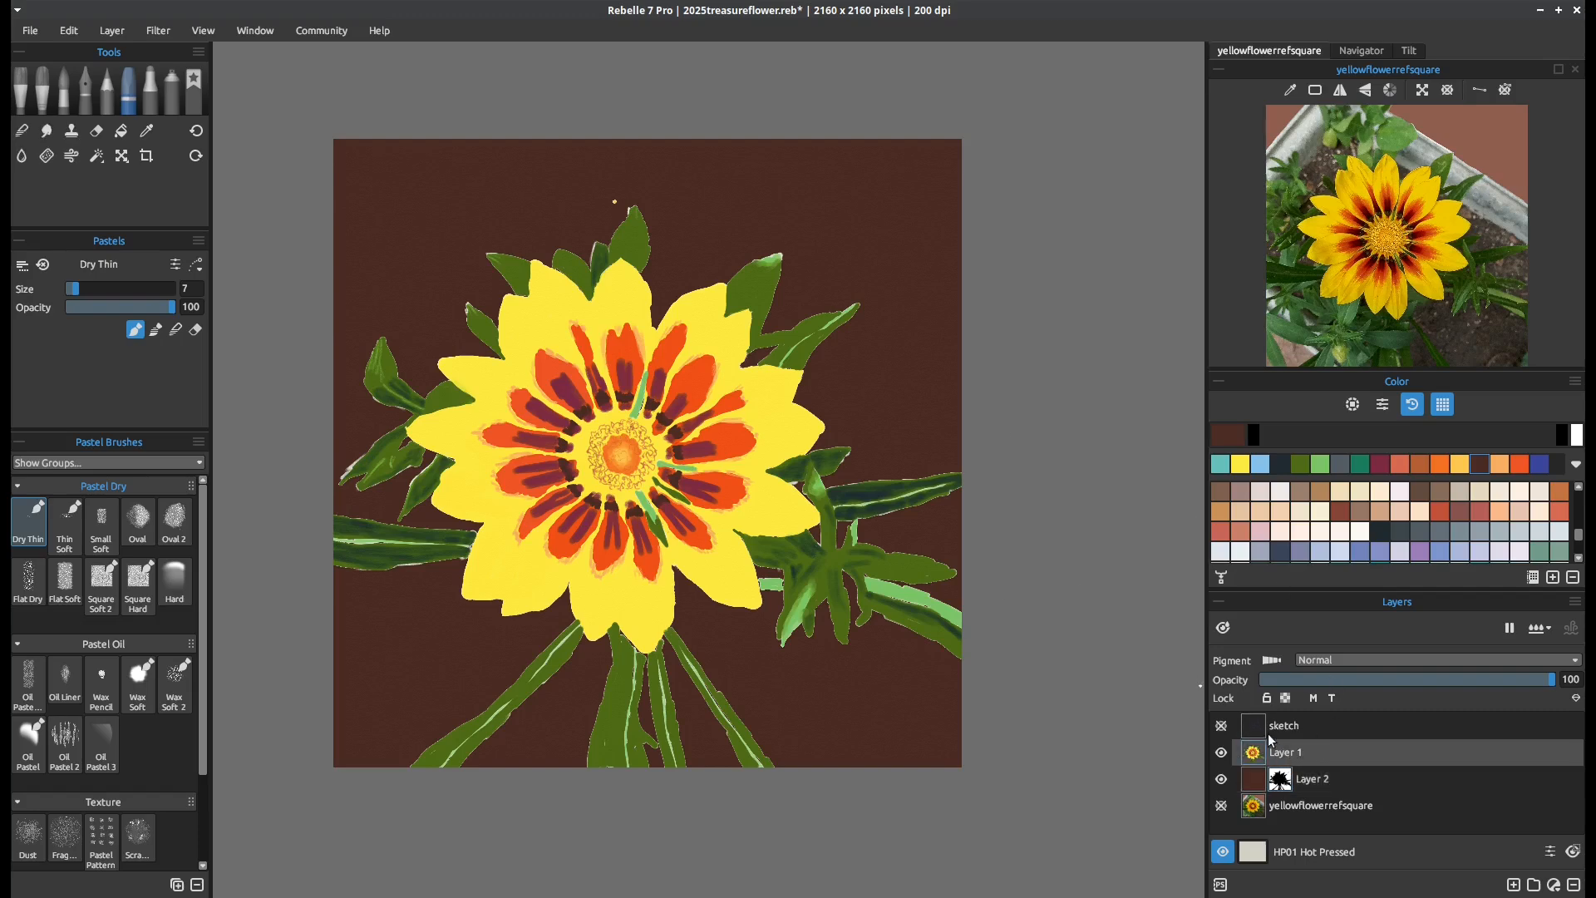
pyautogui.click(195, 330)
pyautogui.press(']')
pyautogui.press(']')
pyautogui.press(']')
pyautogui.press(']')
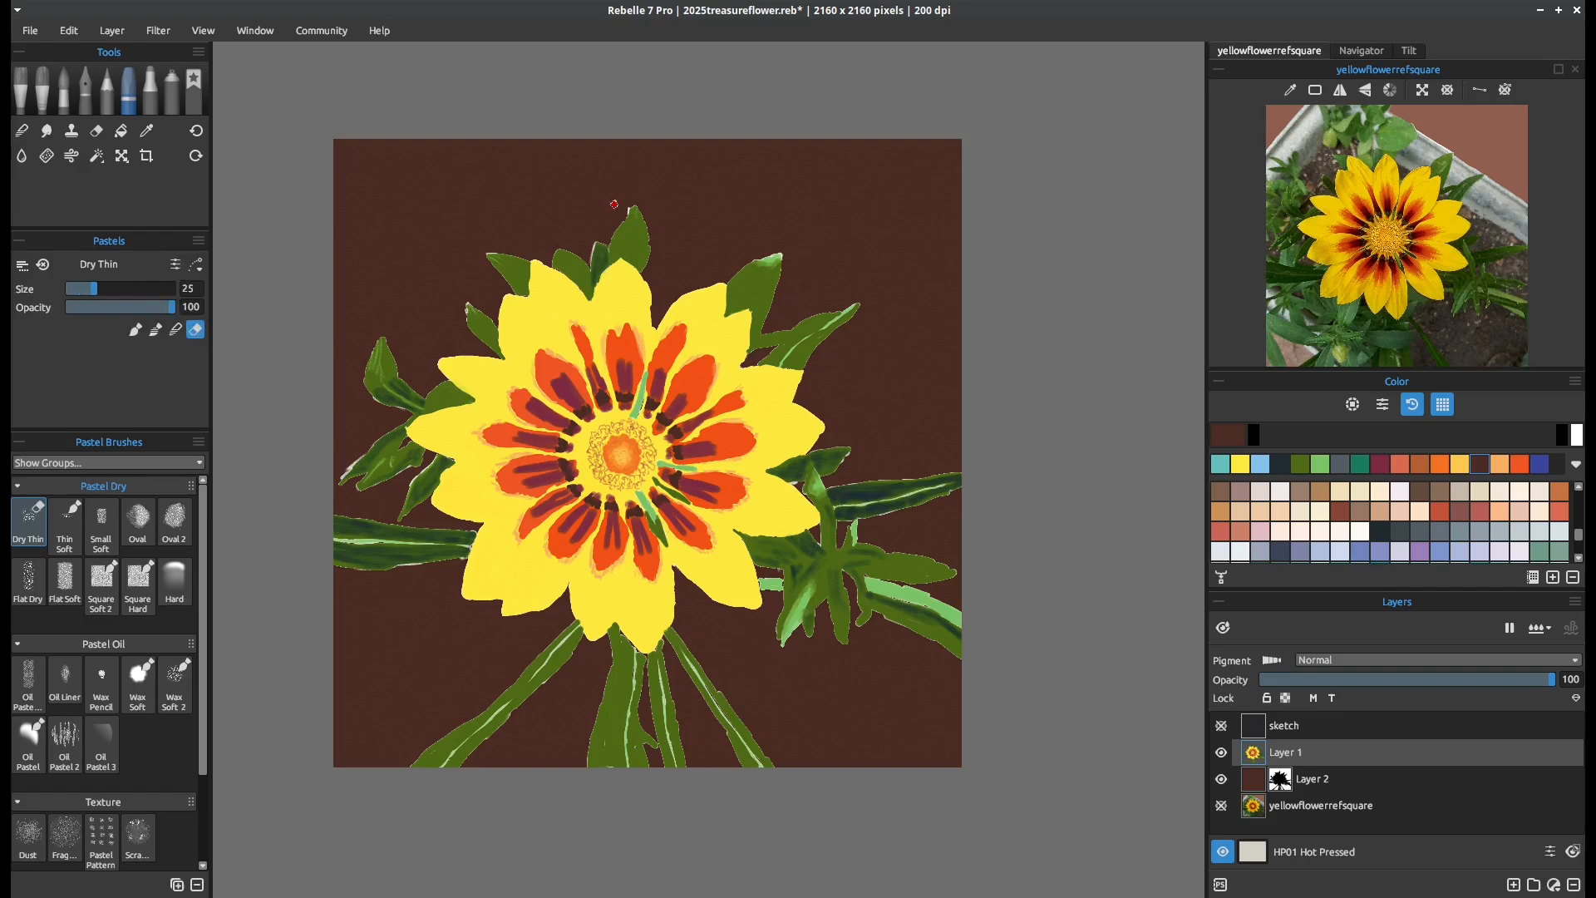
pyautogui.click(614, 201)
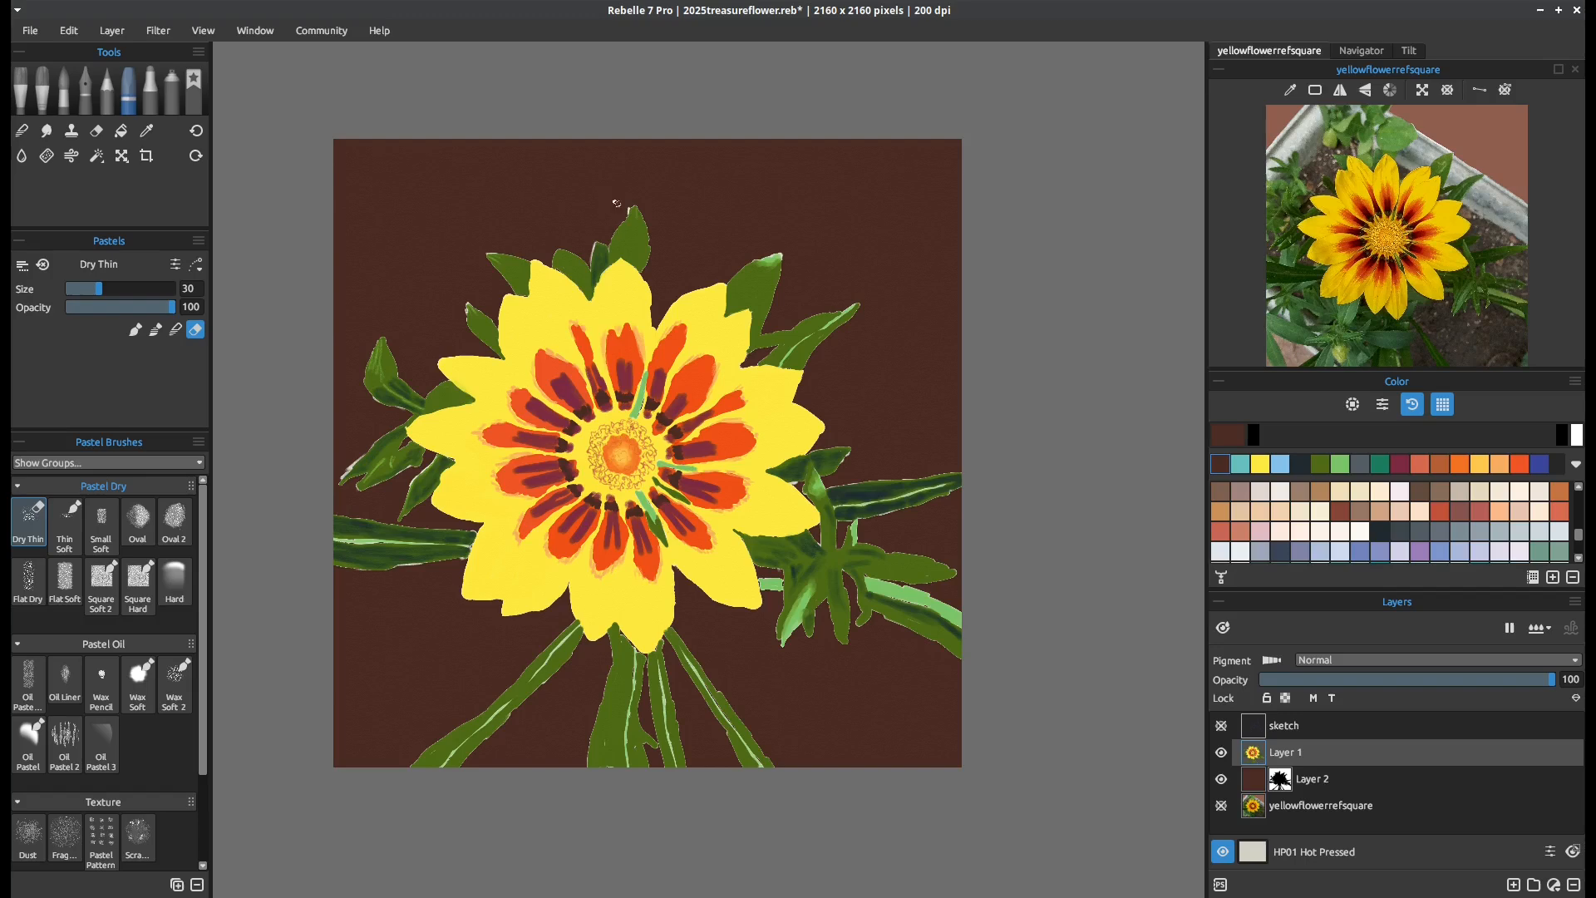
# Try to cover the speck in Layer 2's mask with black, using the Bullet ink pen at size 8
pyautogui.click(1279, 784)
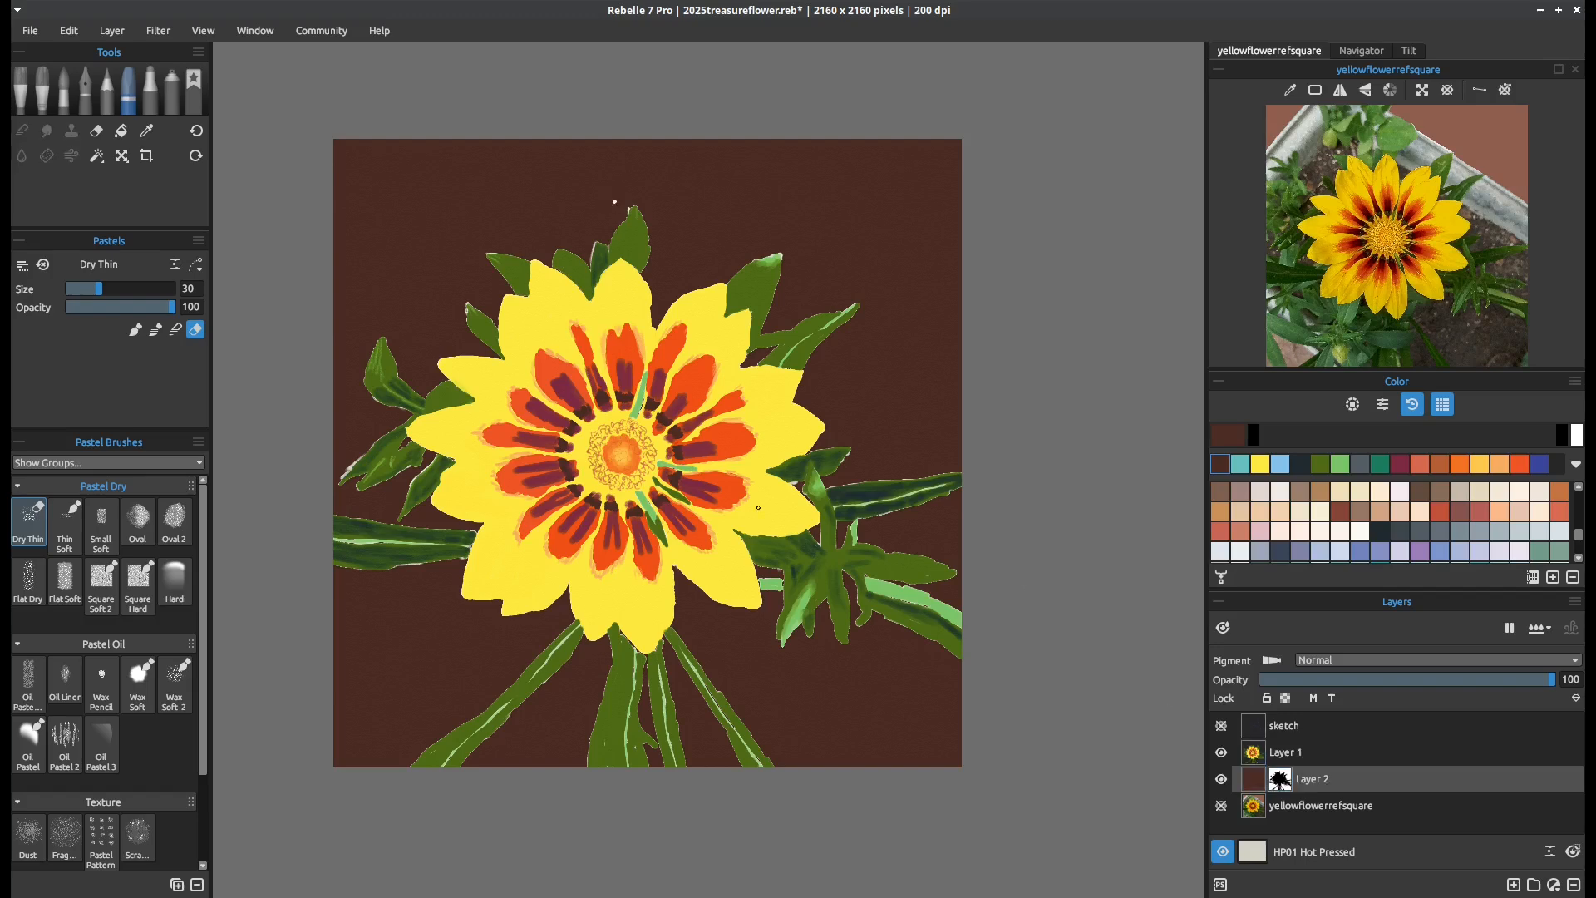
pyautogui.click(134, 330)
pyautogui.click(1561, 443)
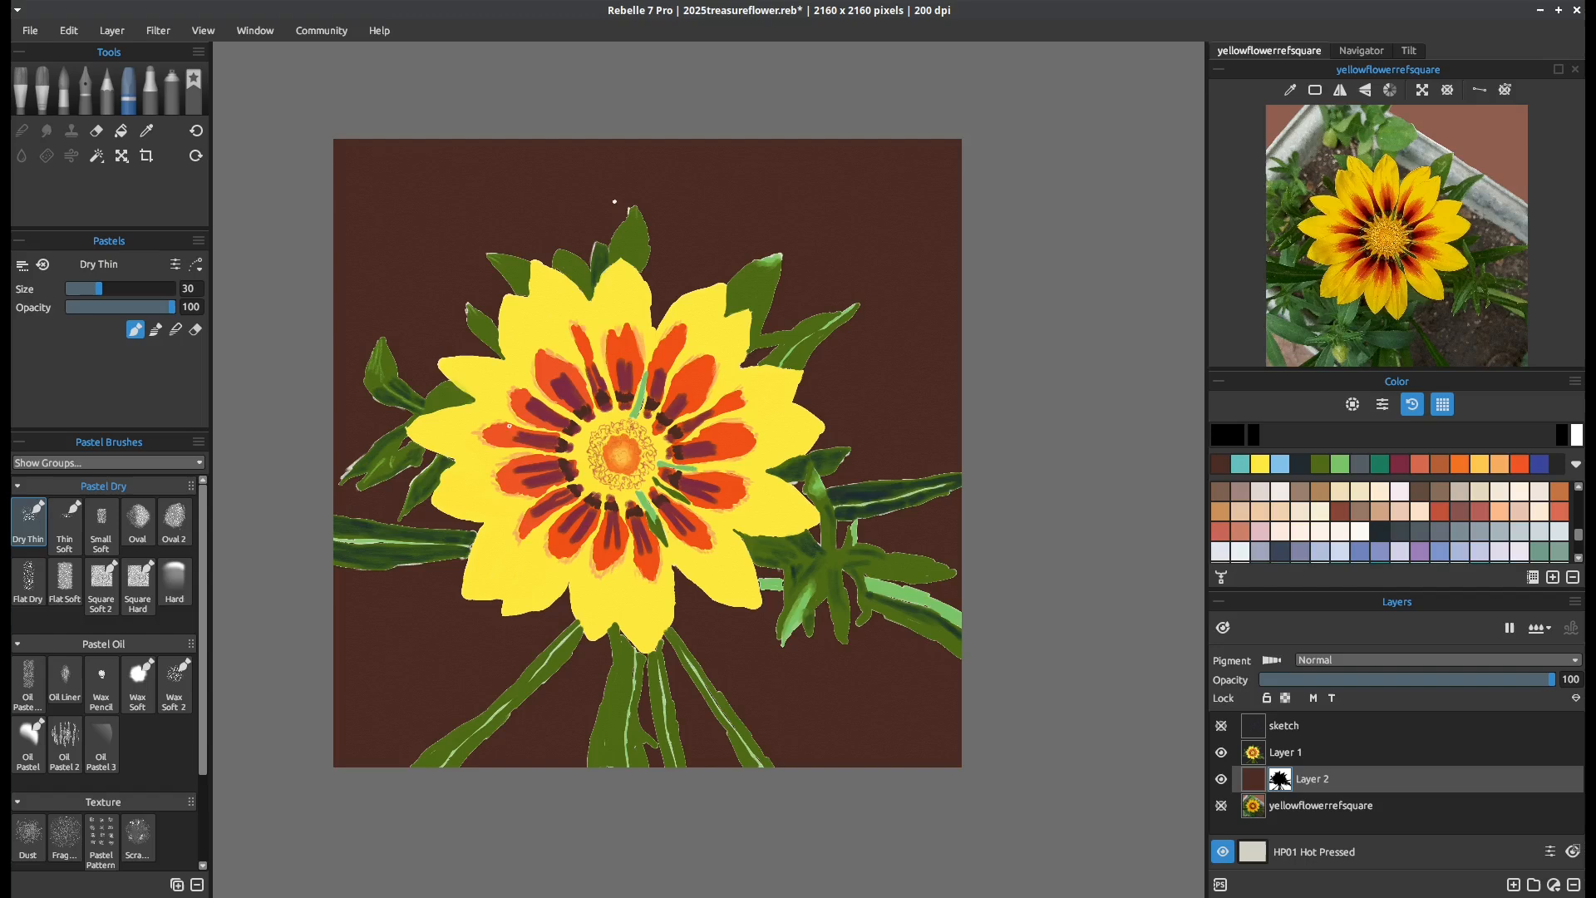
pyautogui.click(89, 98)
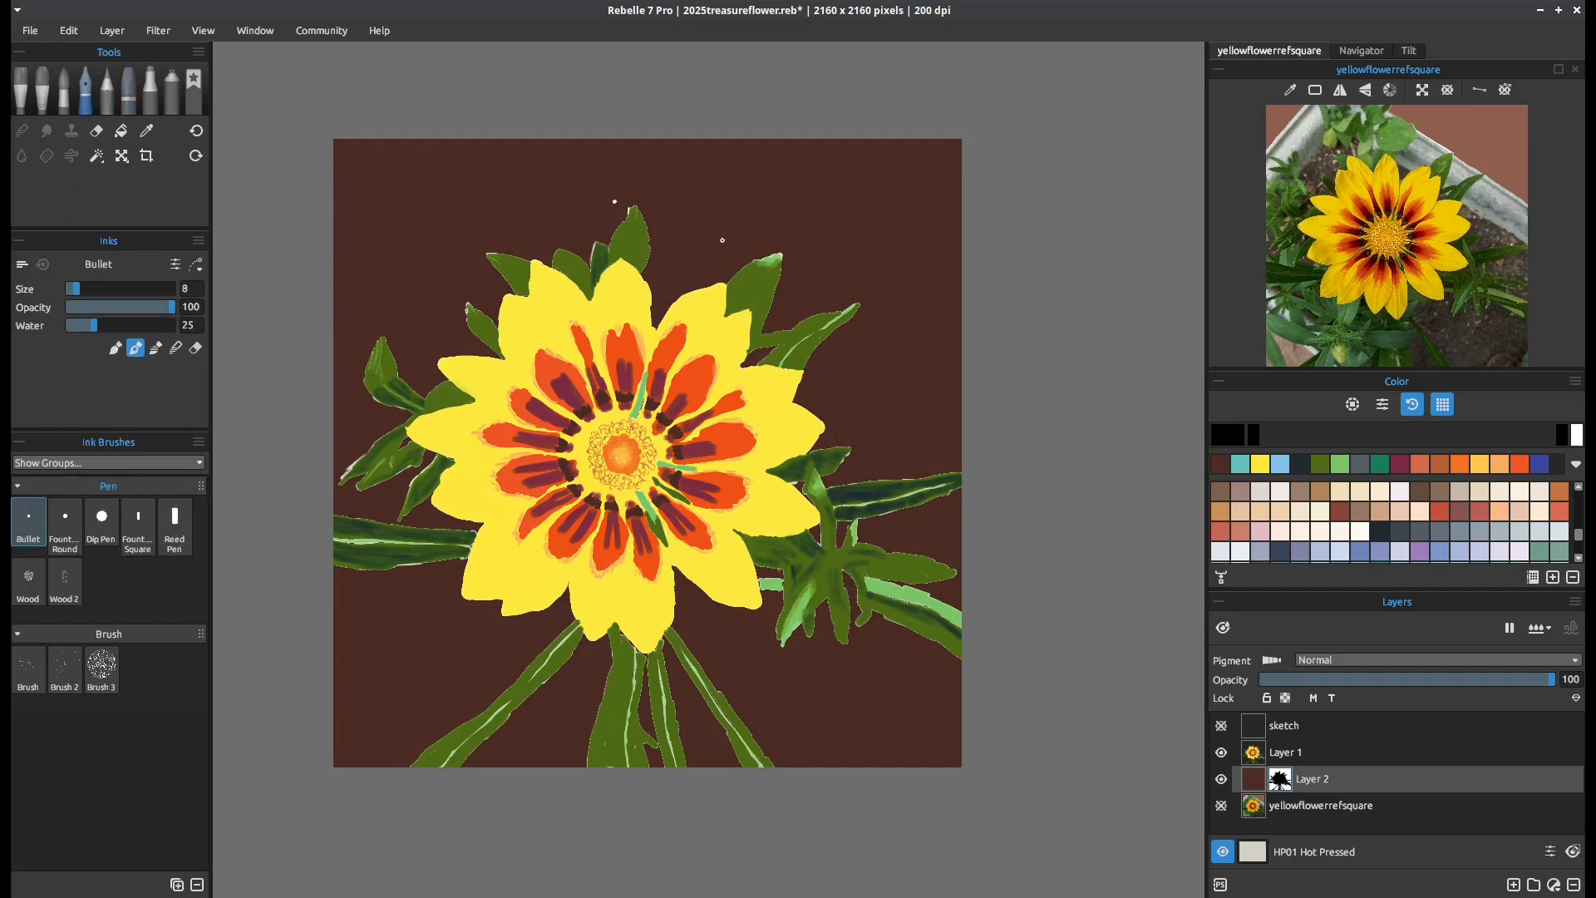
pyautogui.click(614, 202)
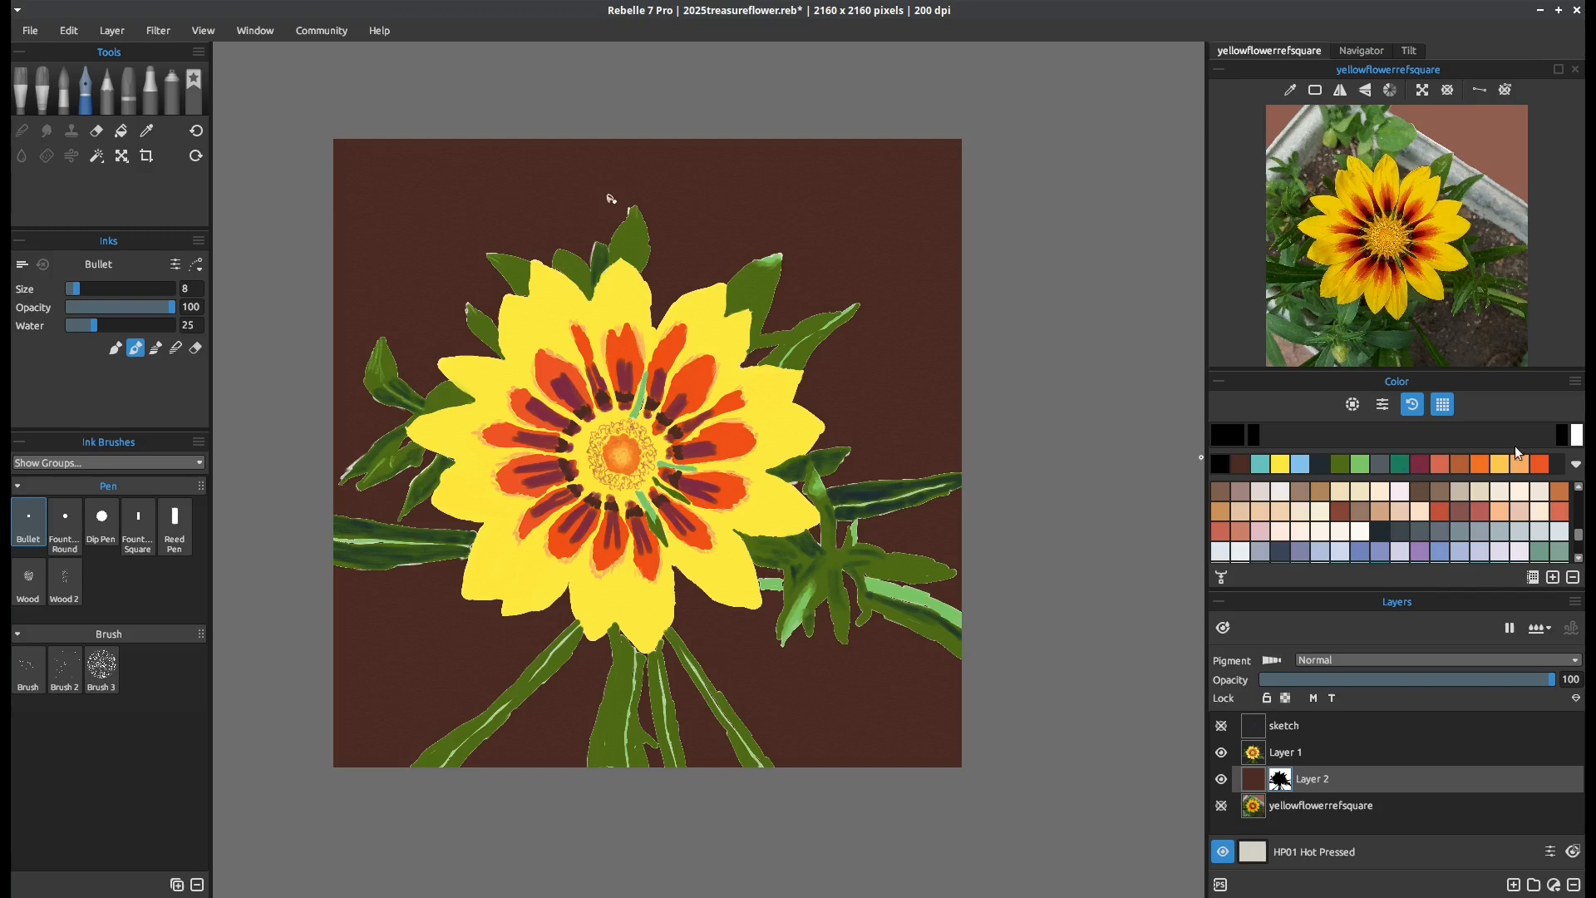
# Paint the speck in Layer 2's mask white with the Bullet ink pen, enlarging the brush to size 90
pyautogui.click(1577, 434)
pyautogui.click(610, 198)
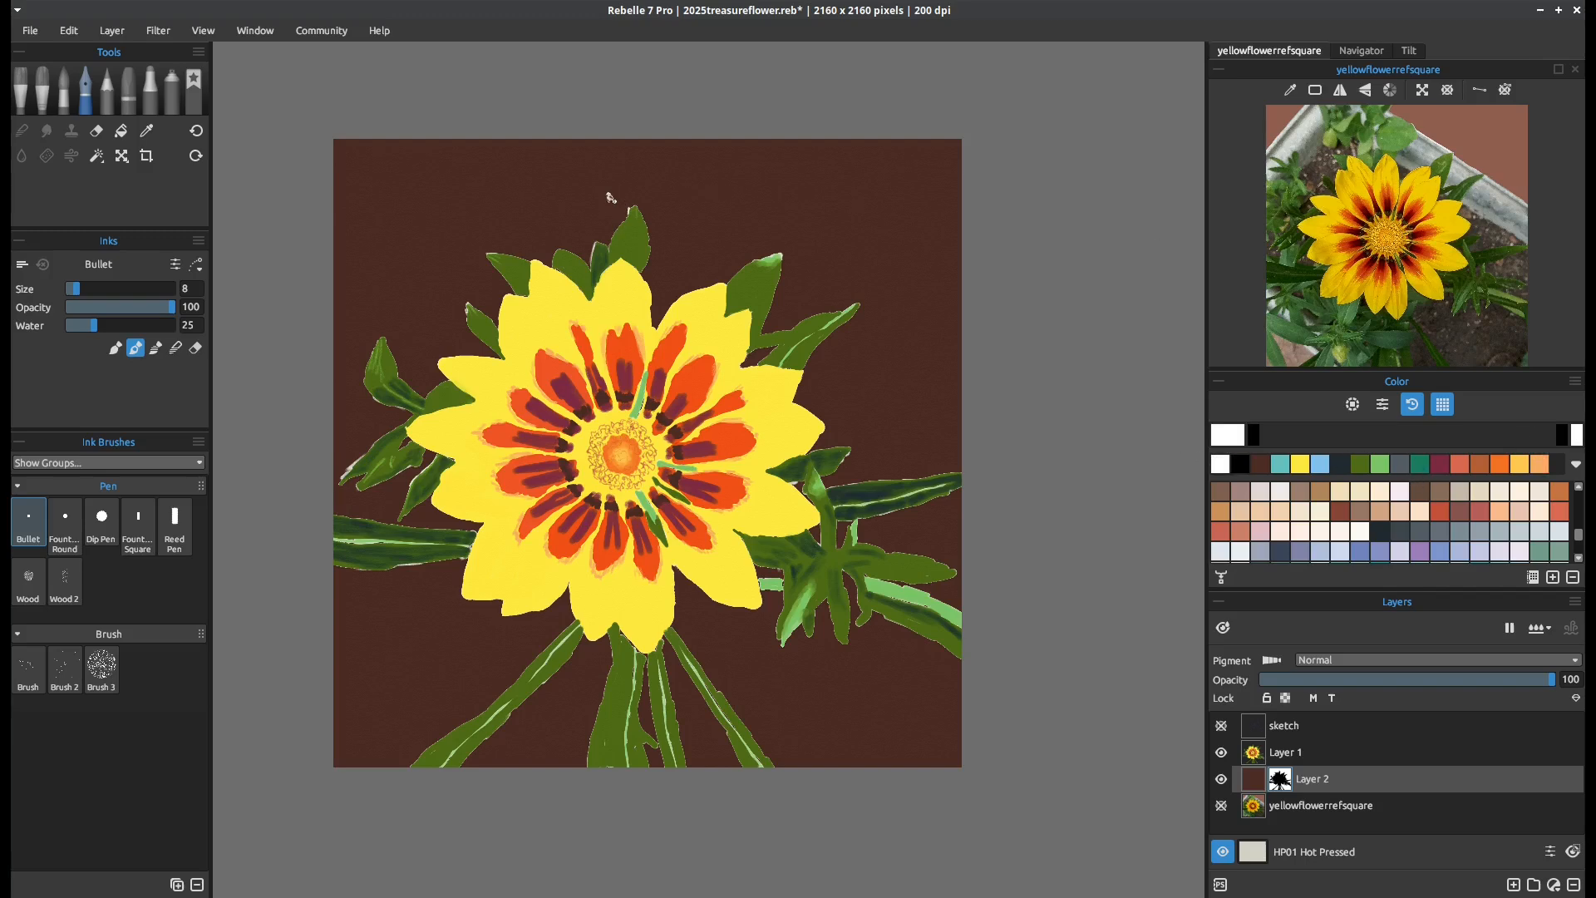
pyautogui.press(']')
pyautogui.press(']')
pyautogui.press(']')
pyautogui.press(']')
pyautogui.press(']')
pyautogui.press(']')
pyautogui.press(']')
pyautogui.press(']')
pyautogui.press(']')
pyautogui.press(']')
pyautogui.press(']')
pyautogui.press(']')
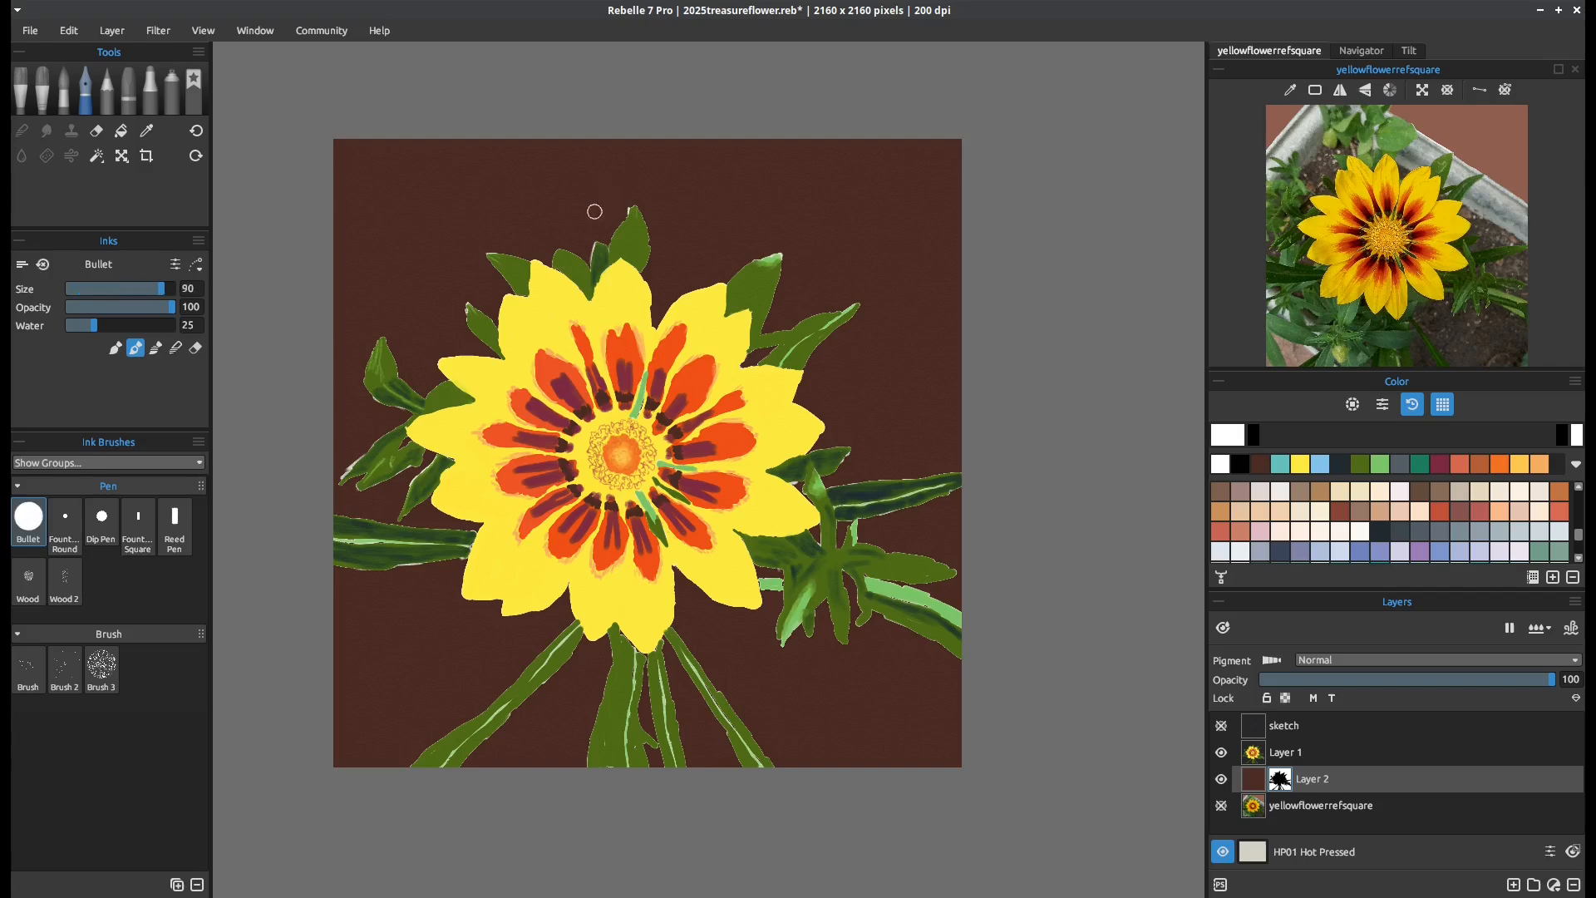
# Paint Layer 2's mask white at size 40 to fill pale gaps around the right leaves and the upper bud
pyautogui.scroll(3, 635, 270)
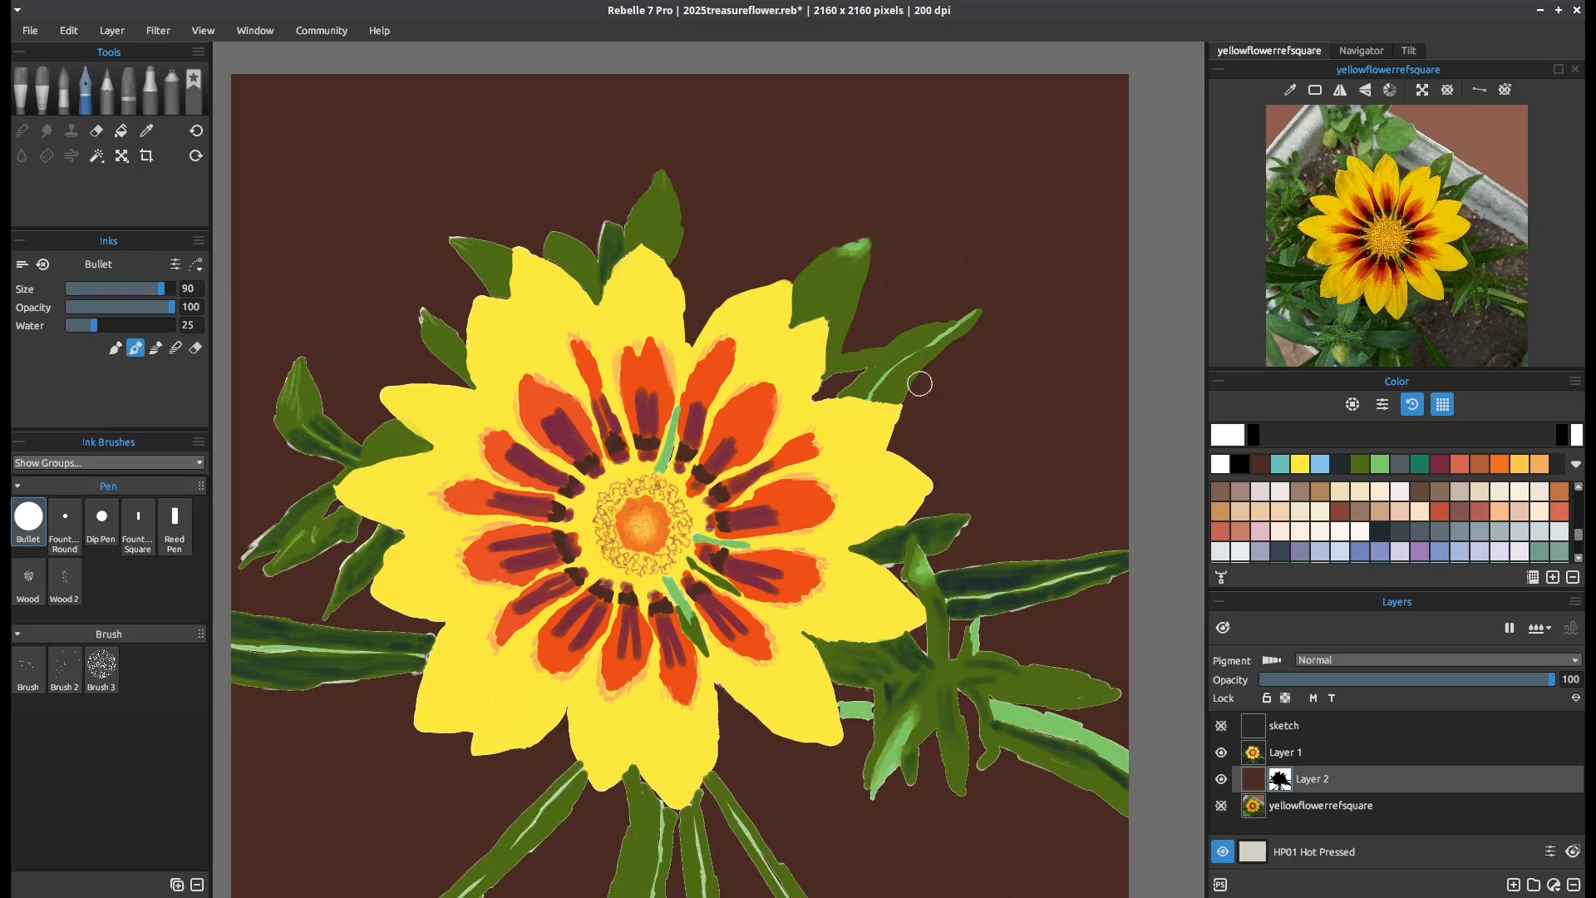
pyautogui.press('[')
pyautogui.press('[')
pyautogui.press('[')
pyautogui.press('[')
pyautogui.press('[')
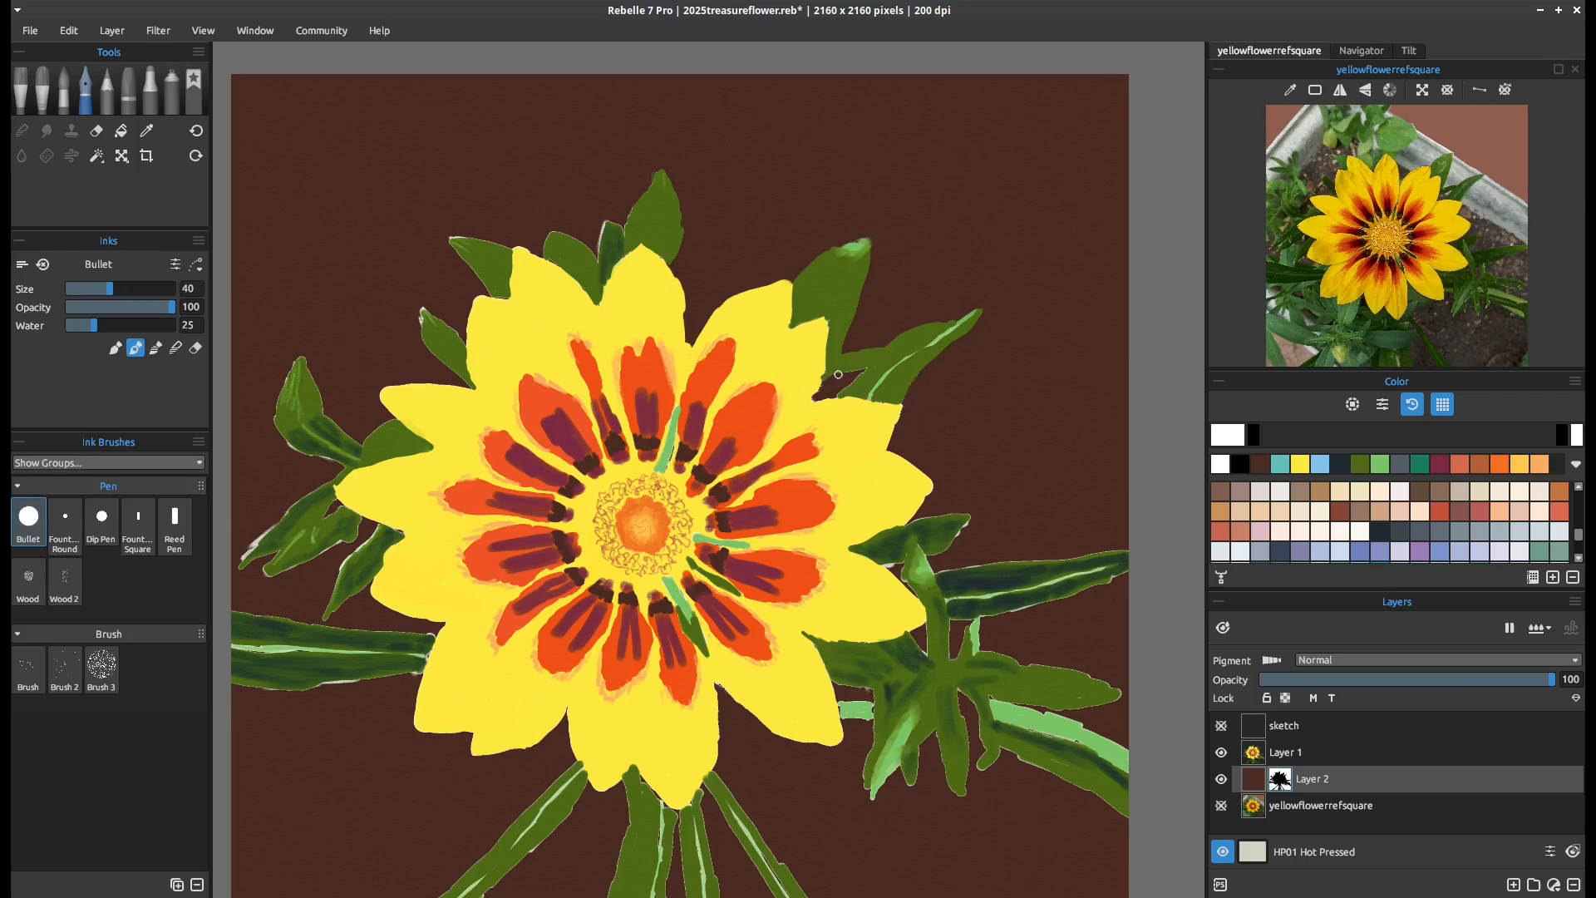
pyautogui.moveTo(838, 374)
pyautogui.mouseDown()
pyautogui.moveTo(862, 371)
pyautogui.moveTo(823, 398)
pyautogui.mouseUp()
pyautogui.moveTo(902, 405)
pyautogui.mouseDown()
pyautogui.moveTo(967, 517)
pyautogui.moveTo(1081, 556)
pyautogui.moveTo(1128, 550)
pyautogui.mouseUp()
pyautogui.moveTo(919, 599)
pyautogui.mouseDown()
pyautogui.moveTo(891, 566)
pyautogui.moveTo(1128, 572)
pyautogui.mouseUp()
pyautogui.moveTo(989, 699)
pyautogui.mouseDown()
pyautogui.moveTo(1103, 682)
pyautogui.moveTo(1003, 657)
pyautogui.mouseUp()
pyautogui.moveTo(992, 654)
pyautogui.mouseDown()
pyautogui.moveTo(980, 623)
pyautogui.moveTo(952, 659)
pyautogui.mouseUp()
pyautogui.moveTo(929, 621); pyautogui.dragTo(909, 635)
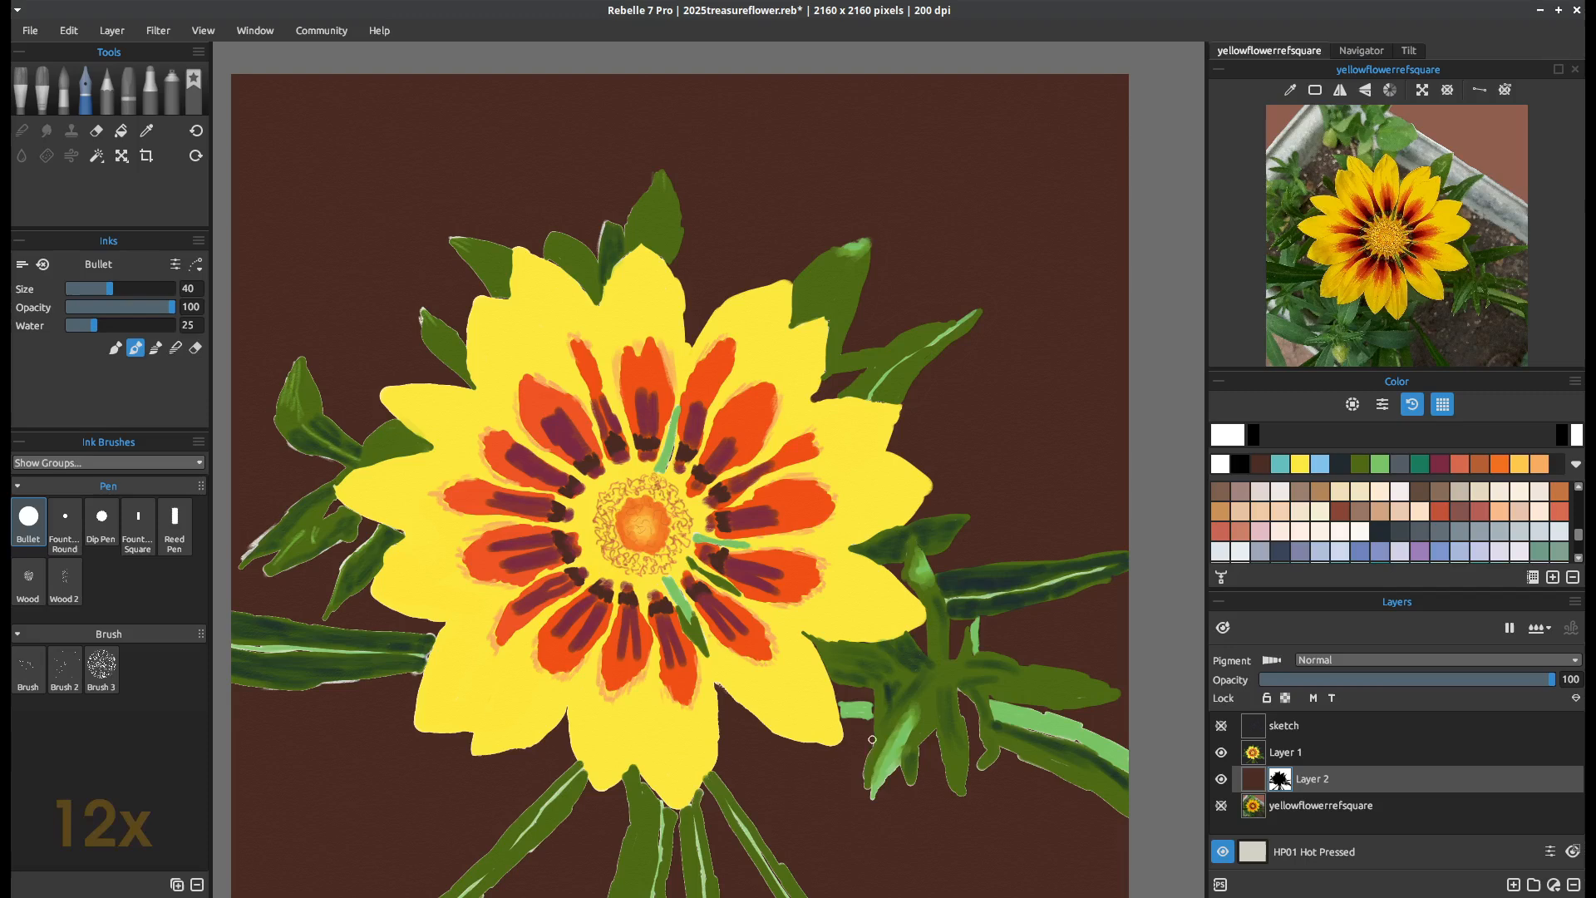
# Switch the pen's painting mode and whiten Layer 2's mask along the lower-right leaves, bottom petals and stem edges
pyautogui.click(116, 347)
pyautogui.moveTo(965, 693)
pyautogui.mouseDown()
pyautogui.moveTo(999, 750)
pyautogui.moveTo(1128, 816)
pyautogui.mouseUp()
pyautogui.moveTo(1027, 709); pyautogui.dragTo(1128, 749)
pyautogui.moveTo(716, 683)
pyautogui.mouseDown()
pyautogui.moveTo(785, 738)
pyautogui.moveTo(844, 738)
pyautogui.mouseUp()
pyautogui.moveTo(718, 692); pyautogui.dragTo(719, 753)
pyautogui.moveTo(672, 804)
pyautogui.mouseDown()
pyautogui.moveTo(668, 896)
pyautogui.moveTo(678, 866)
pyautogui.mouseUp()
pyautogui.moveTo(702, 792); pyautogui.dragTo(716, 878)
pyautogui.moveTo(715, 773); pyautogui.dragTo(806, 896)
pyautogui.moveTo(707, 786); pyautogui.dragTo(773, 895)
pyautogui.moveTo(625, 785); pyautogui.dragTo(610, 896)
pyautogui.moveTo(620, 786)
pyautogui.mouseDown()
pyautogui.moveTo(589, 777)
pyautogui.moveTo(481, 896)
pyautogui.mouseUp()
# Whiten Layer 2's mask around the lower-left stems and left leaves, continuing up to the top leaves
pyautogui.scroll(-1, 588, 416)
pyautogui.moveTo(580, 466); pyautogui.dragTo(580, 416)
pyautogui.moveTo(481, 810); pyautogui.dragTo(418, 871)
pyautogui.moveTo(592, 810); pyautogui.dragTo(583, 870)
pyautogui.moveTo(648, 811); pyautogui.dragTo(672, 832)
pyautogui.moveTo(572, 686); pyautogui.dragTo(356, 872)
pyautogui.moveTo(559, 635); pyautogui.dragTo(516, 670)
pyautogui.moveTo(422, 656); pyautogui.dragTo(429, 603)
pyautogui.moveTo(372, 612); pyautogui.dragTo(323, 616)
pyautogui.moveTo(301, 553); pyautogui.dragTo(400, 566)
pyautogui.moveTo(448, 560); pyautogui.dragTo(383, 520)
pyautogui.moveTo(347, 533)
pyautogui.mouseDown()
pyautogui.moveTo(392, 470)
pyautogui.moveTo(332, 501)
pyautogui.mouseUp()
pyautogui.moveTo(332, 501)
pyautogui.mouseDown()
pyautogui.moveTo(284, 499)
pyautogui.moveTo(309, 459)
pyautogui.mouseUp()
pyautogui.moveTo(309, 459)
pyautogui.mouseDown()
pyautogui.moveTo(358, 414)
pyautogui.moveTo(321, 318)
pyautogui.mouseUp()
pyautogui.moveTo(320, 318)
pyautogui.mouseDown()
pyautogui.moveTo(372, 395)
pyautogui.moveTo(511, 217)
pyautogui.moveTo(615, 188)
pyautogui.mouseUp()
# Paint black on Layer 2's mask at the bottom petal tip, the bud and the lower-right leaves
pyautogui.click(1563, 440)
pyautogui.moveTo(625, 696); pyautogui.dragTo(657, 730)
pyautogui.moveTo(657, 729); pyautogui.dragTo(689, 693)
pyautogui.moveTo(804, 632); pyautogui.dragTo(833, 643)
pyautogui.moveTo(1010, 659); pyautogui.dragTo(1055, 687)
pyautogui.moveTo(938, 634); pyautogui.dragTo(958, 628)
pyautogui.moveTo(923, 581); pyautogui.dragTo(923, 564)
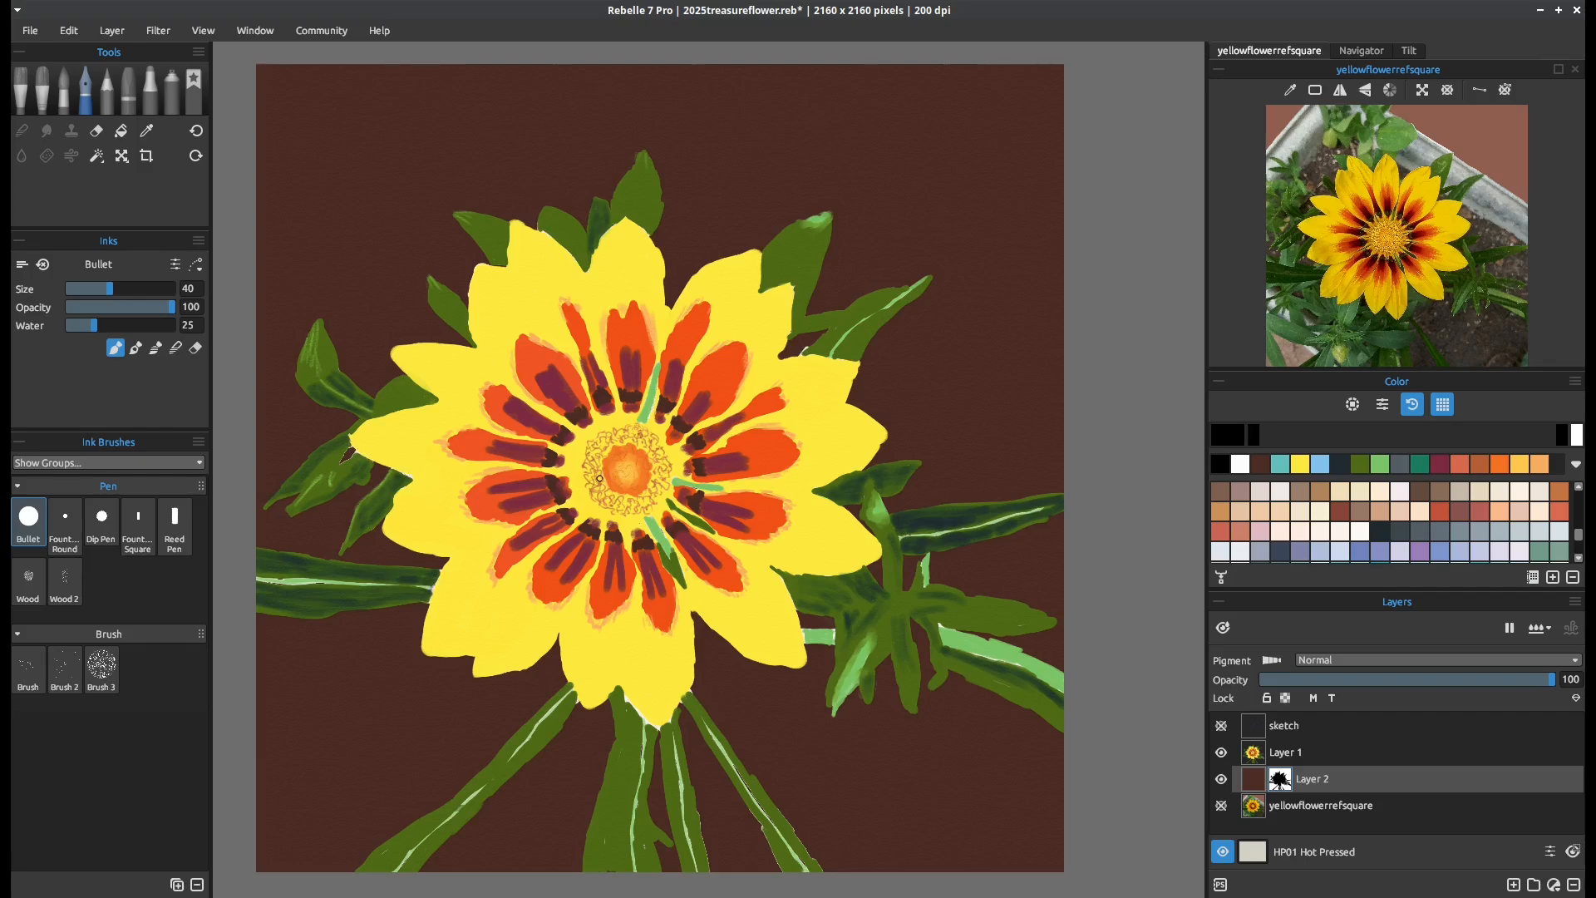
# Save the painting and refine Layer 2's mask along the bottom-right stems with white and a small touch of black
pyautogui.press('x')
pyautogui.hotkey('ctrl', 's')
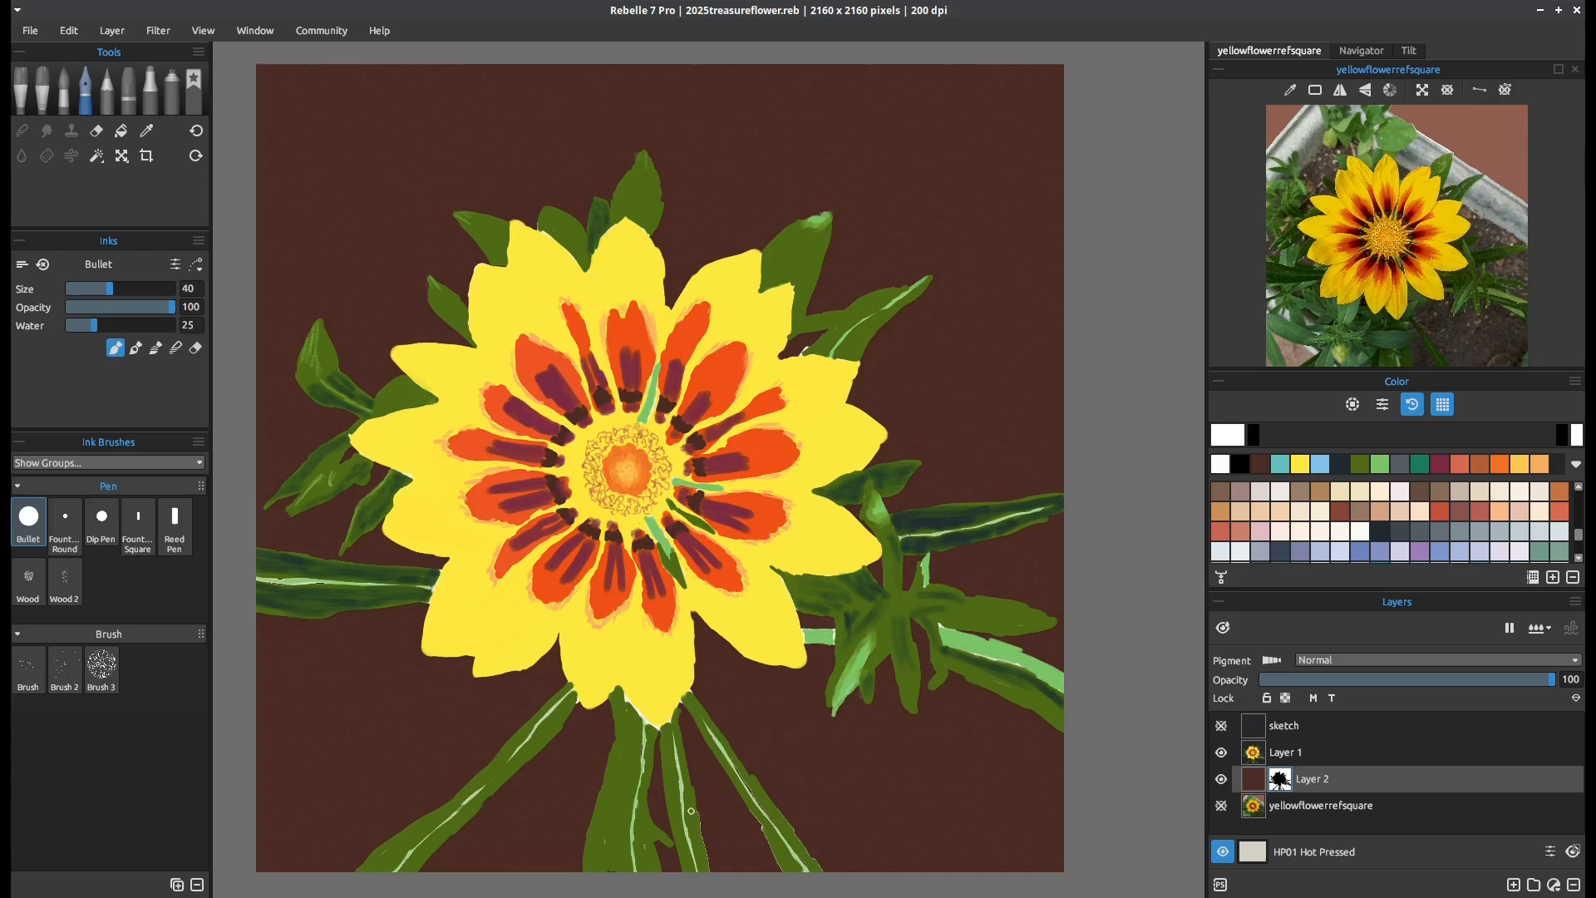
pyautogui.moveTo(698, 814); pyautogui.dragTo(711, 869)
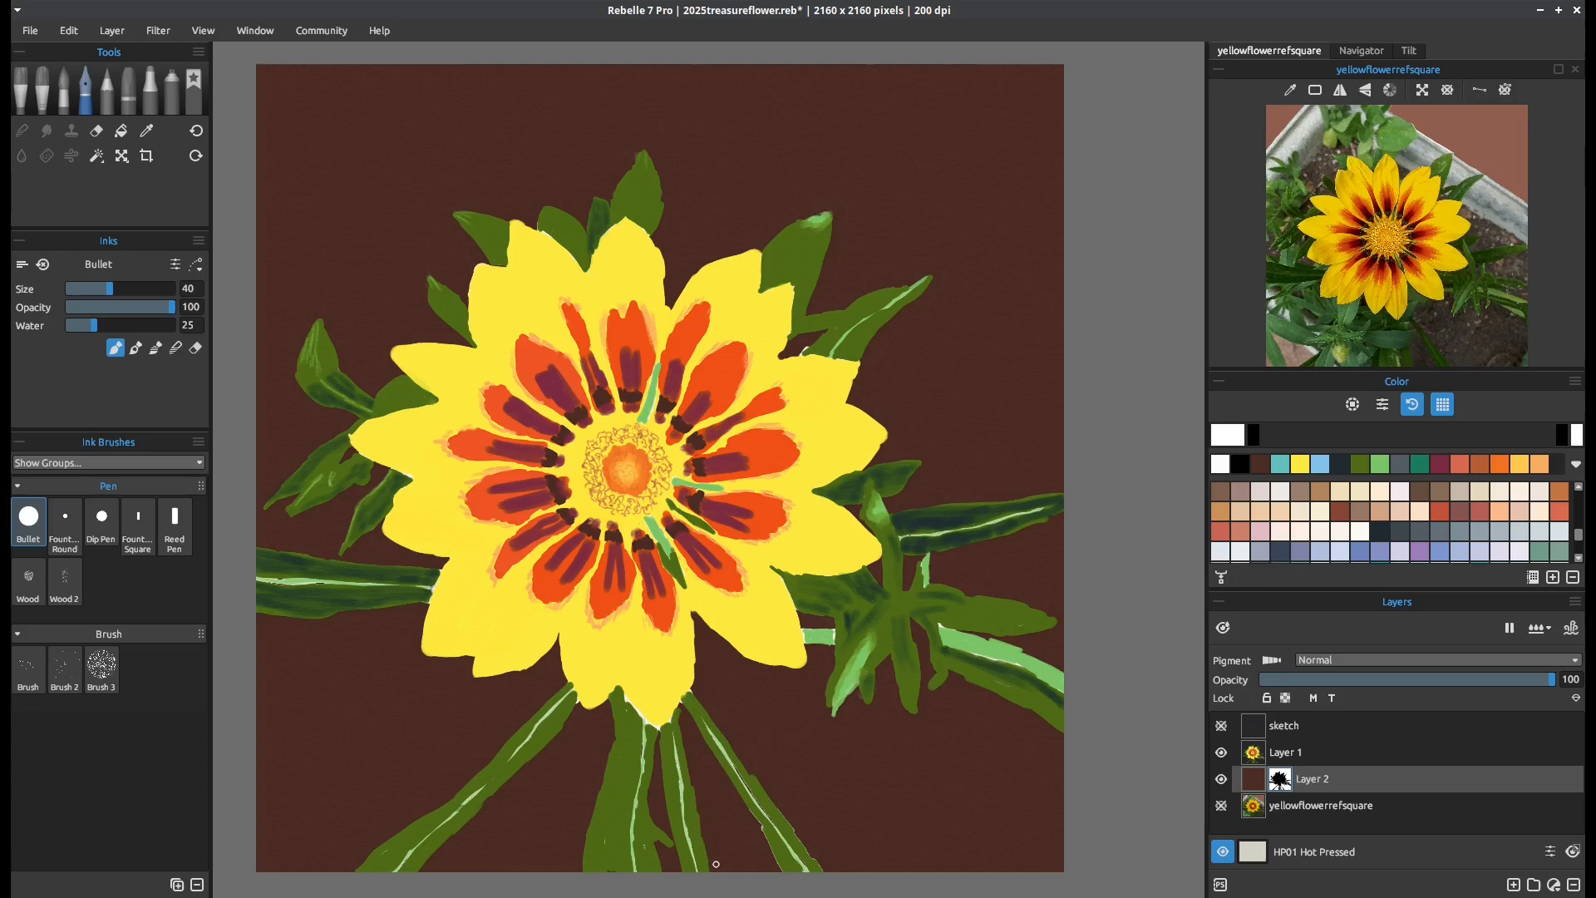
pyautogui.moveTo(745, 804); pyautogui.dragTo(788, 873)
pyautogui.moveTo(777, 800); pyautogui.dragTo(831, 884)
pyautogui.moveTo(707, 736); pyautogui.dragTo(760, 808)
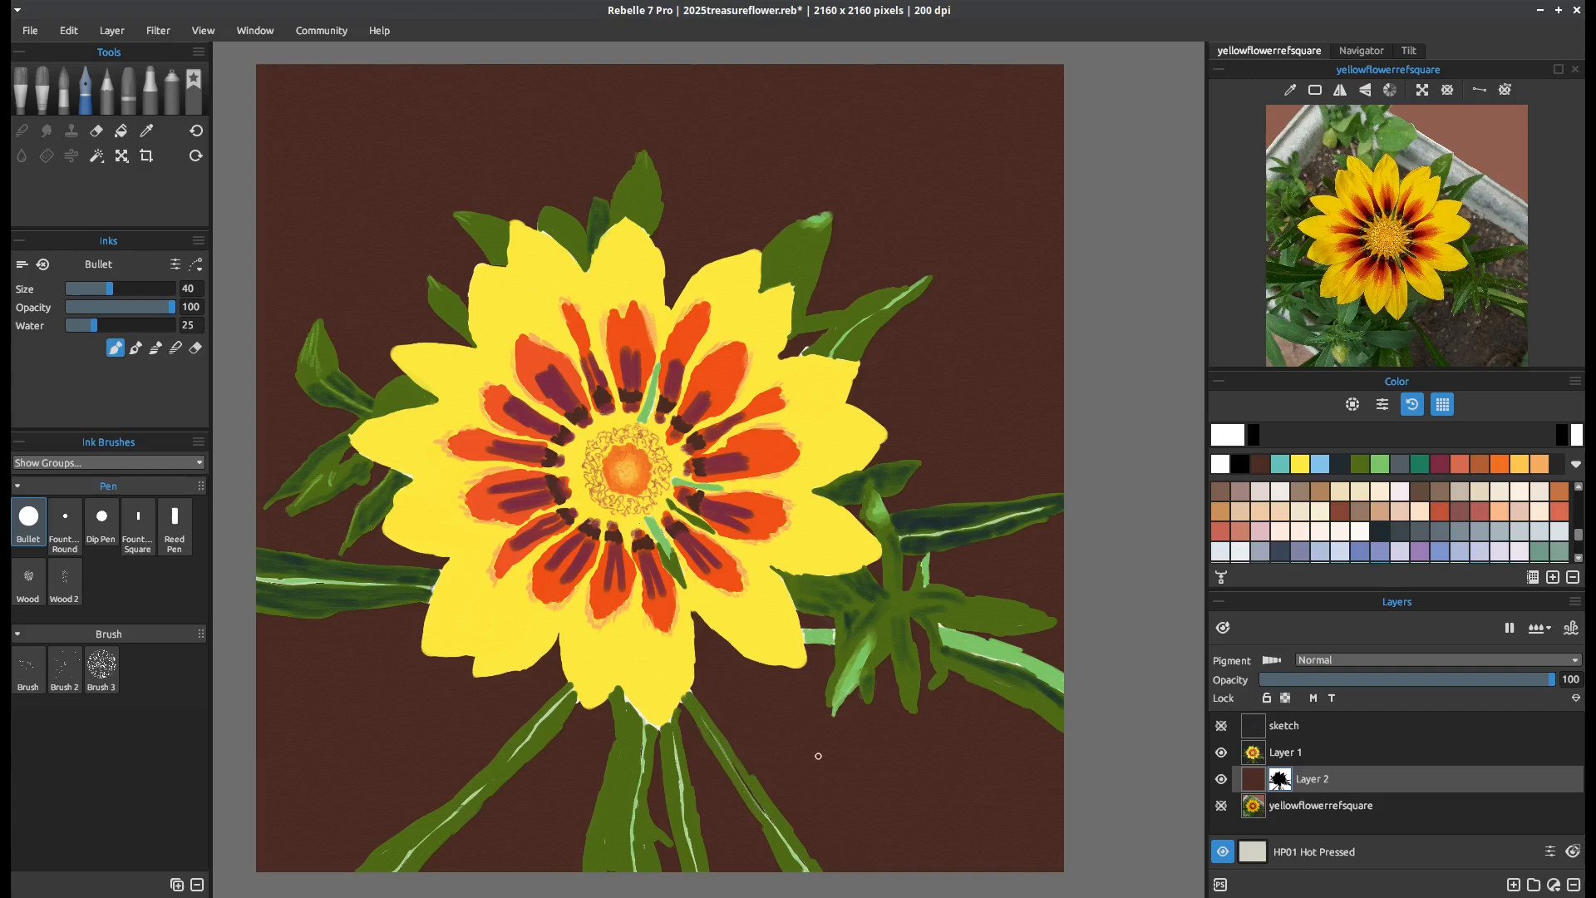
pyautogui.click(1560, 439)
pyautogui.moveTo(720, 774); pyautogui.dragTo(750, 792)
# Sample the central stem's olive green, undo a trial stroke on Layer 1, and cover the gaps at the stem's base with Pigment enabled
pyautogui.press('i')
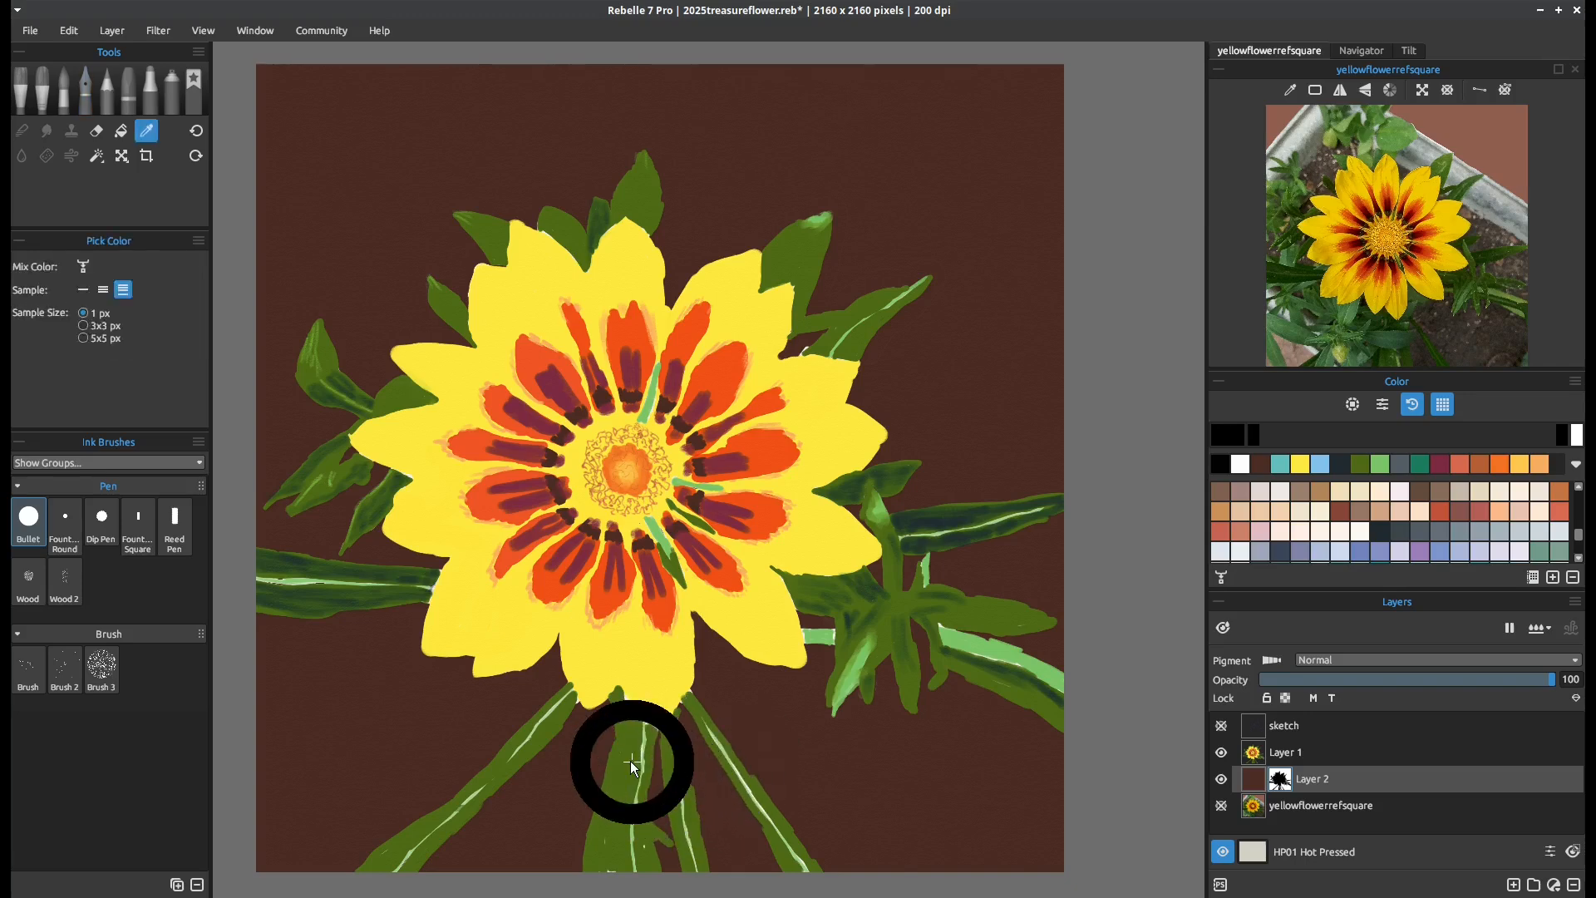
pyautogui.press('b')
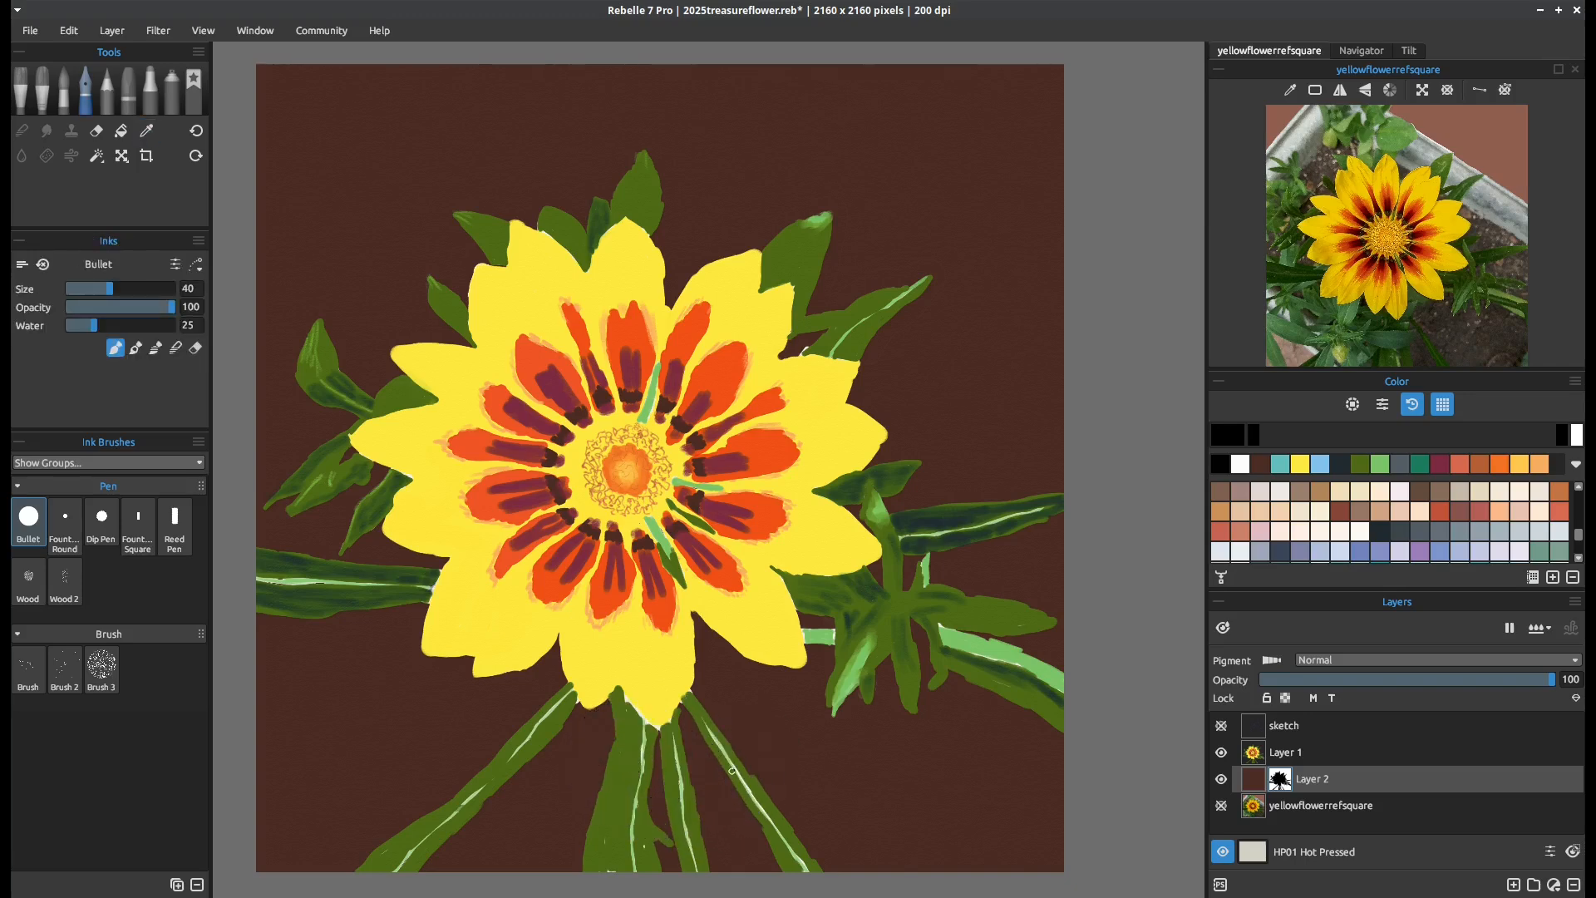
pyautogui.click(1284, 756)
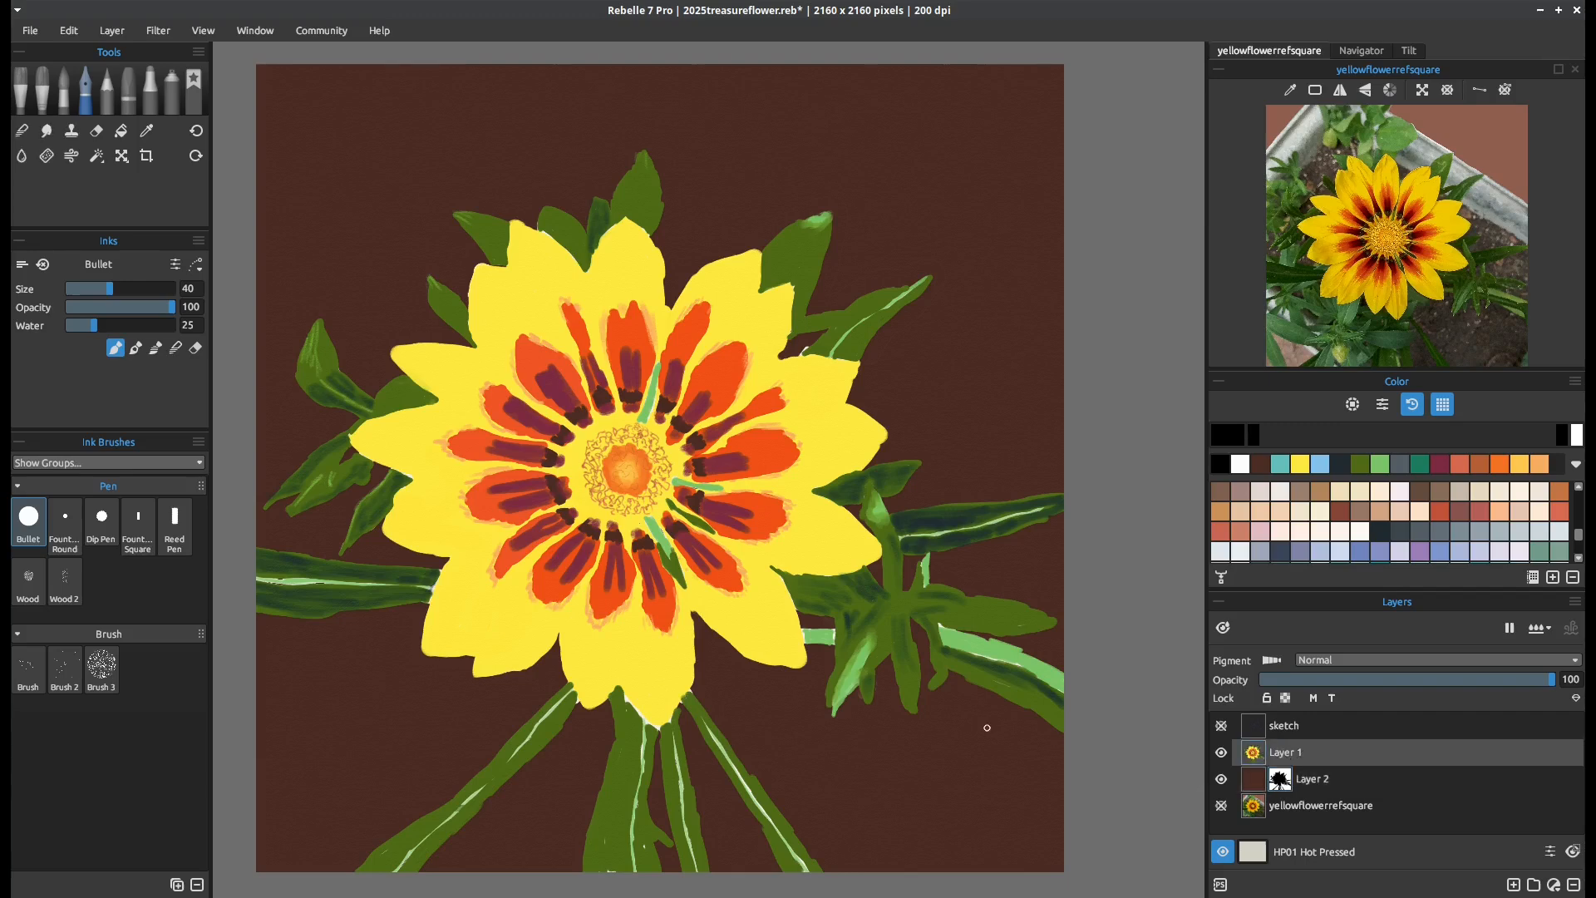
pyautogui.press('i')
pyautogui.click(626, 773)
pyautogui.press('b')
pyautogui.moveTo(597, 861)
pyautogui.mouseDown()
pyautogui.moveTo(604, 833)
pyautogui.moveTo(607, 878)
pyautogui.mouseUp()
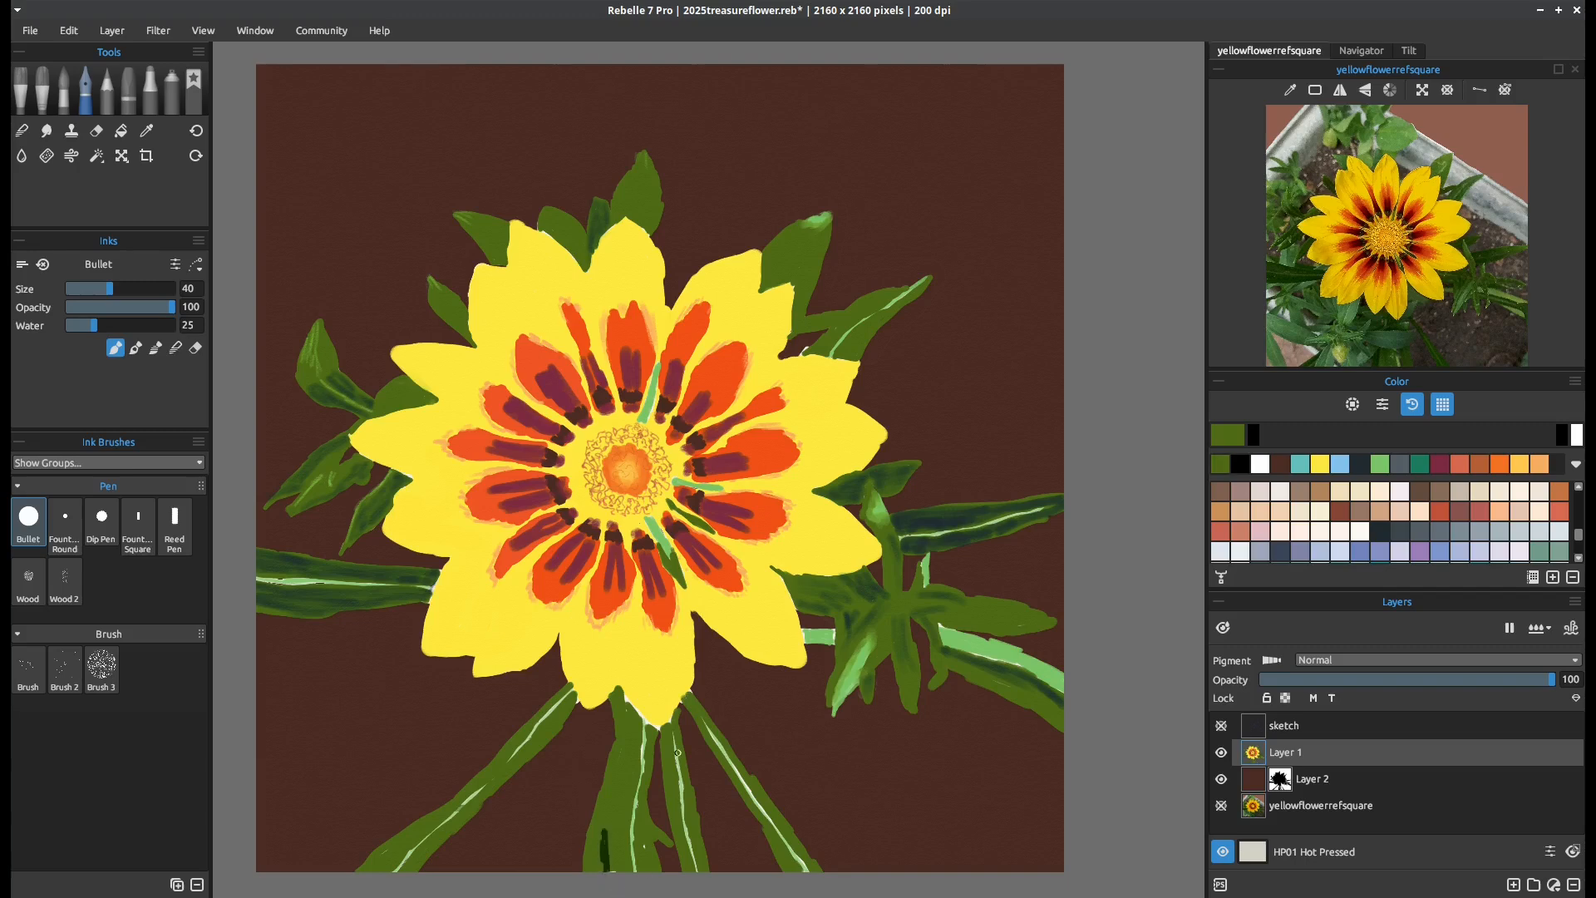
pyautogui.press('d')
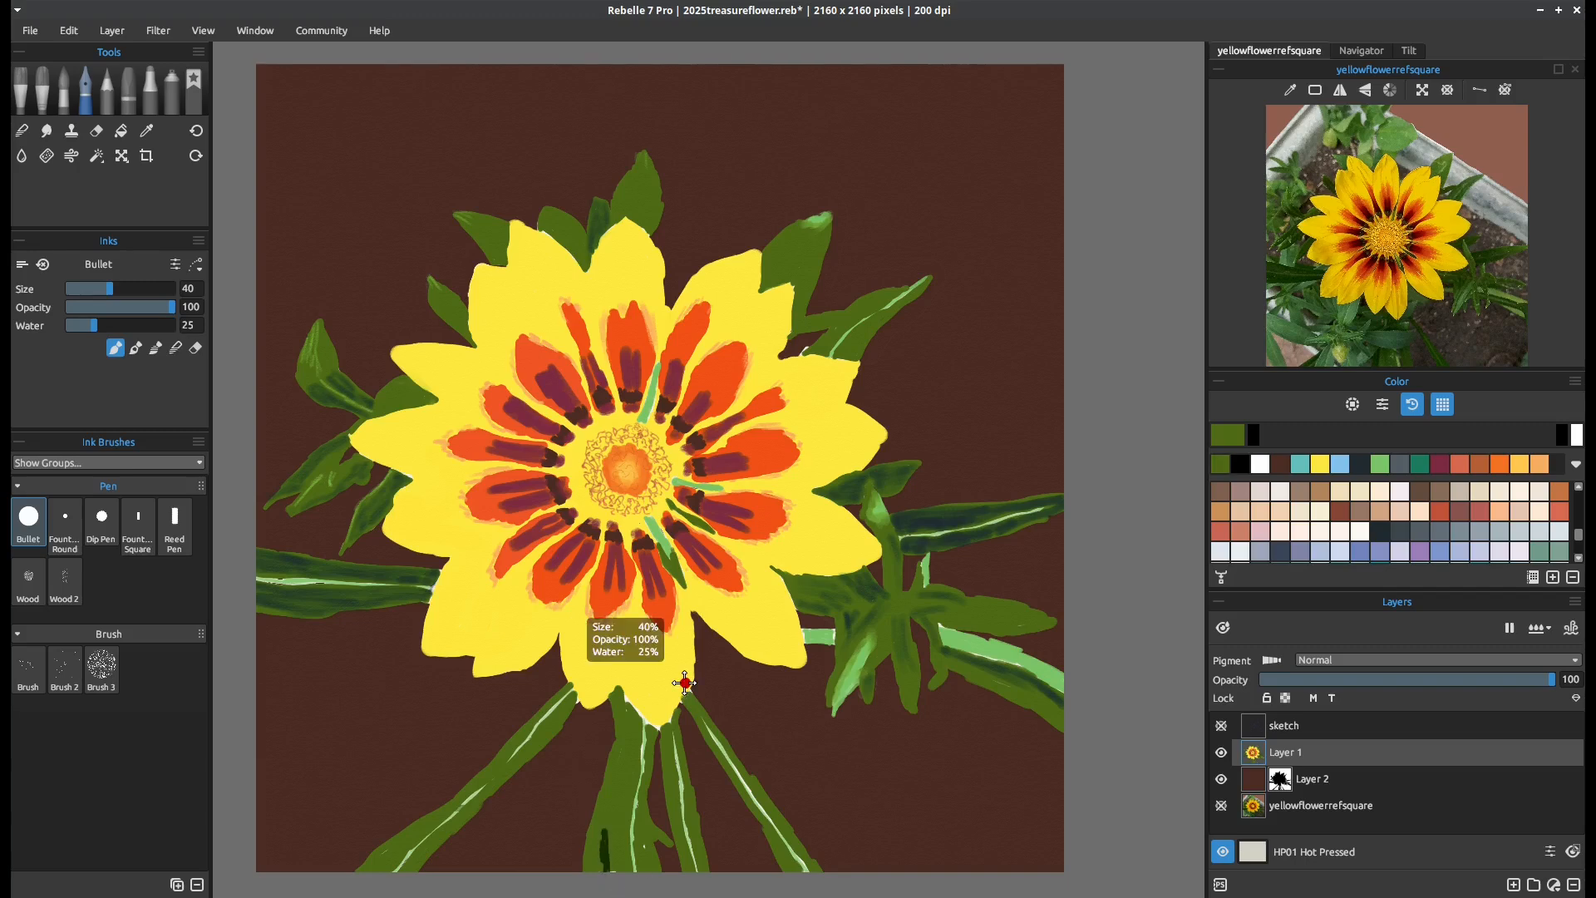
pyautogui.hotkey('ctrl', 'z')
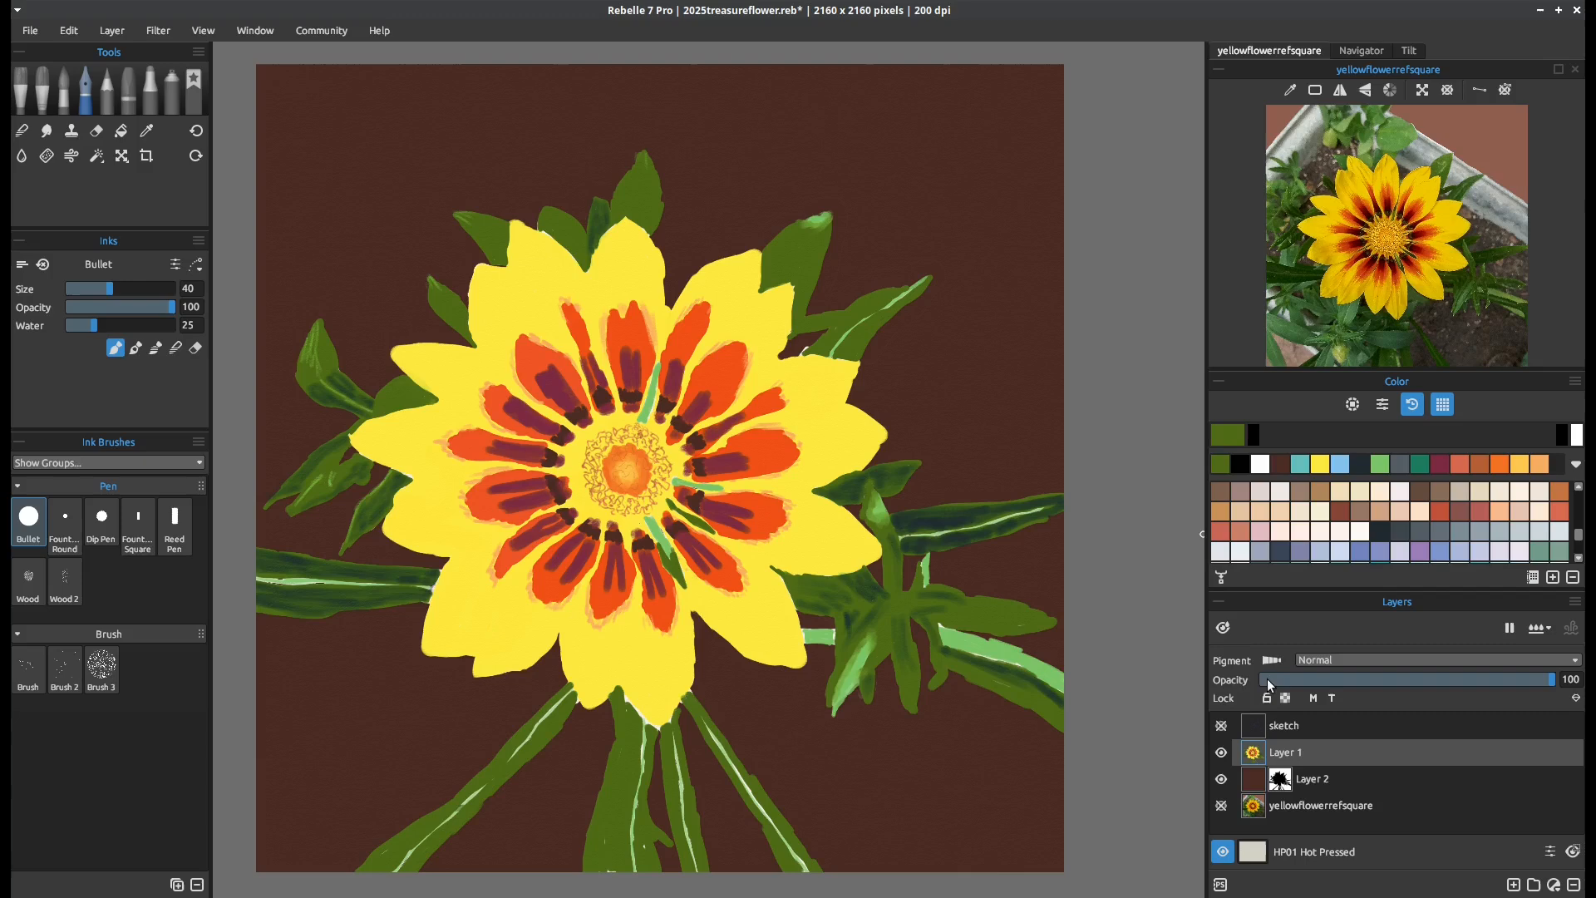
pyautogui.moveTo(625, 853); pyautogui.dragTo(635, 852)
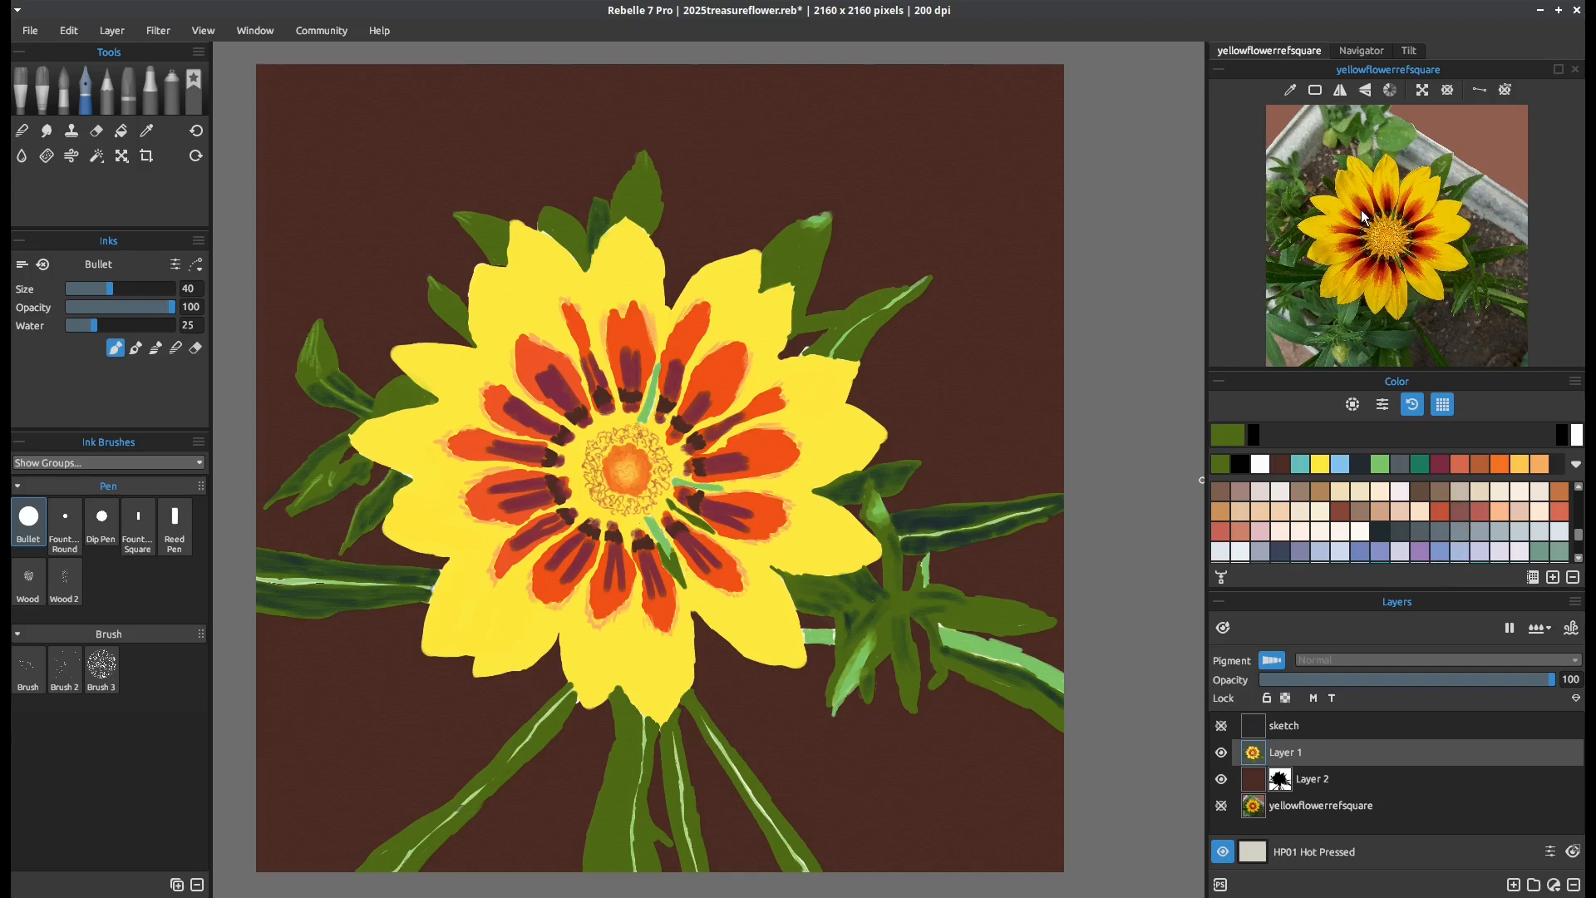
# Enlarge the reference photo around the flower and show the sketch layer again
pyautogui.scroll(3, 1366, 250)
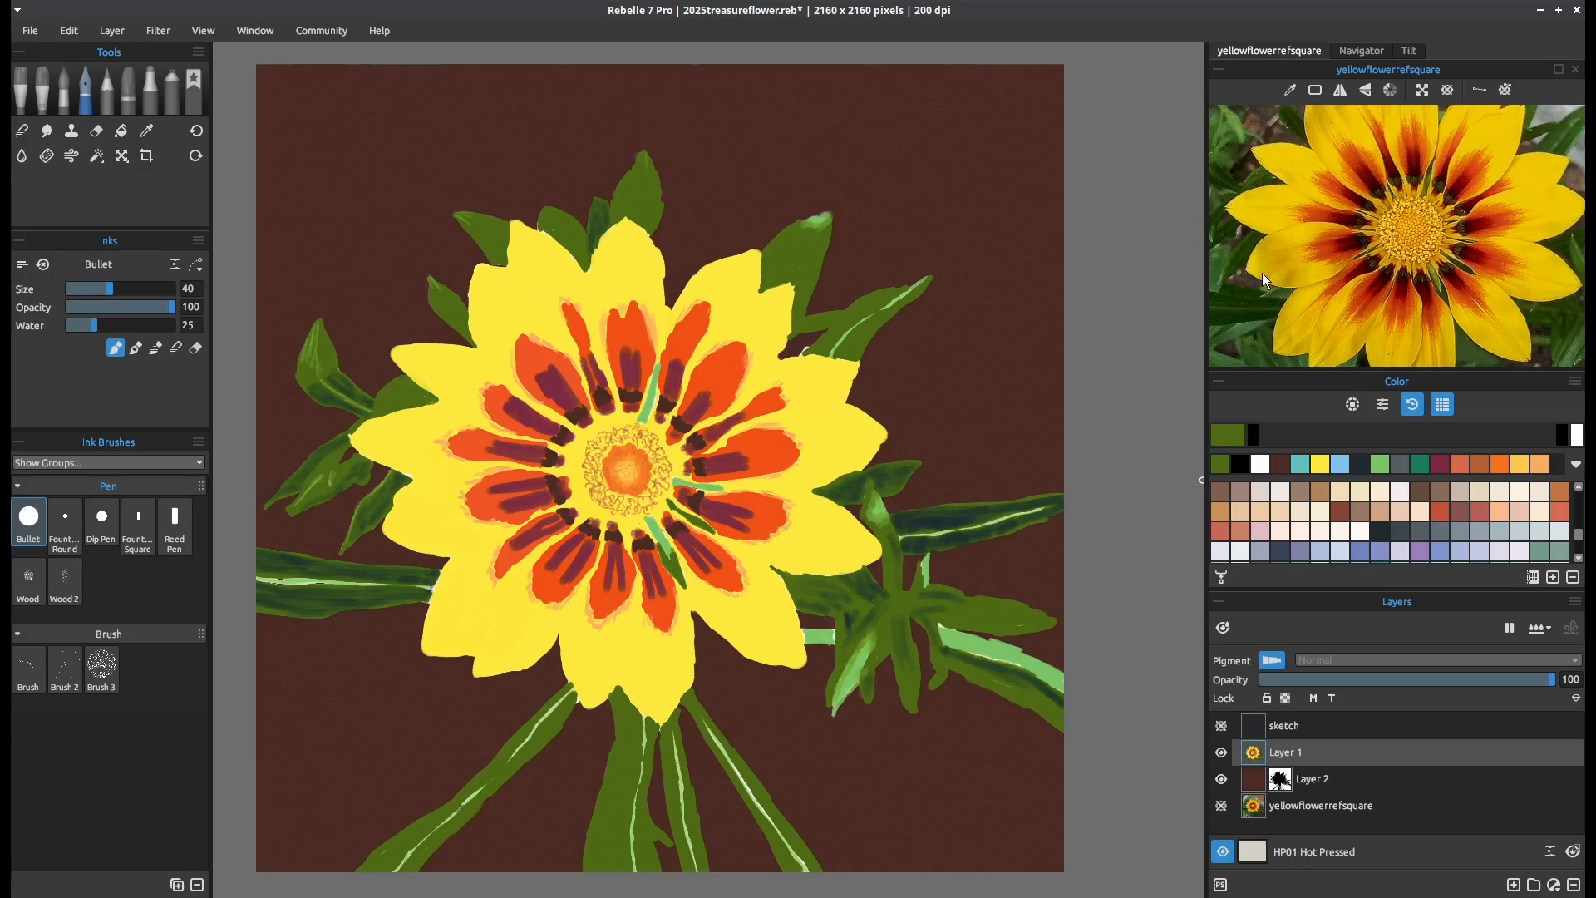
pyautogui.click(1222, 725)
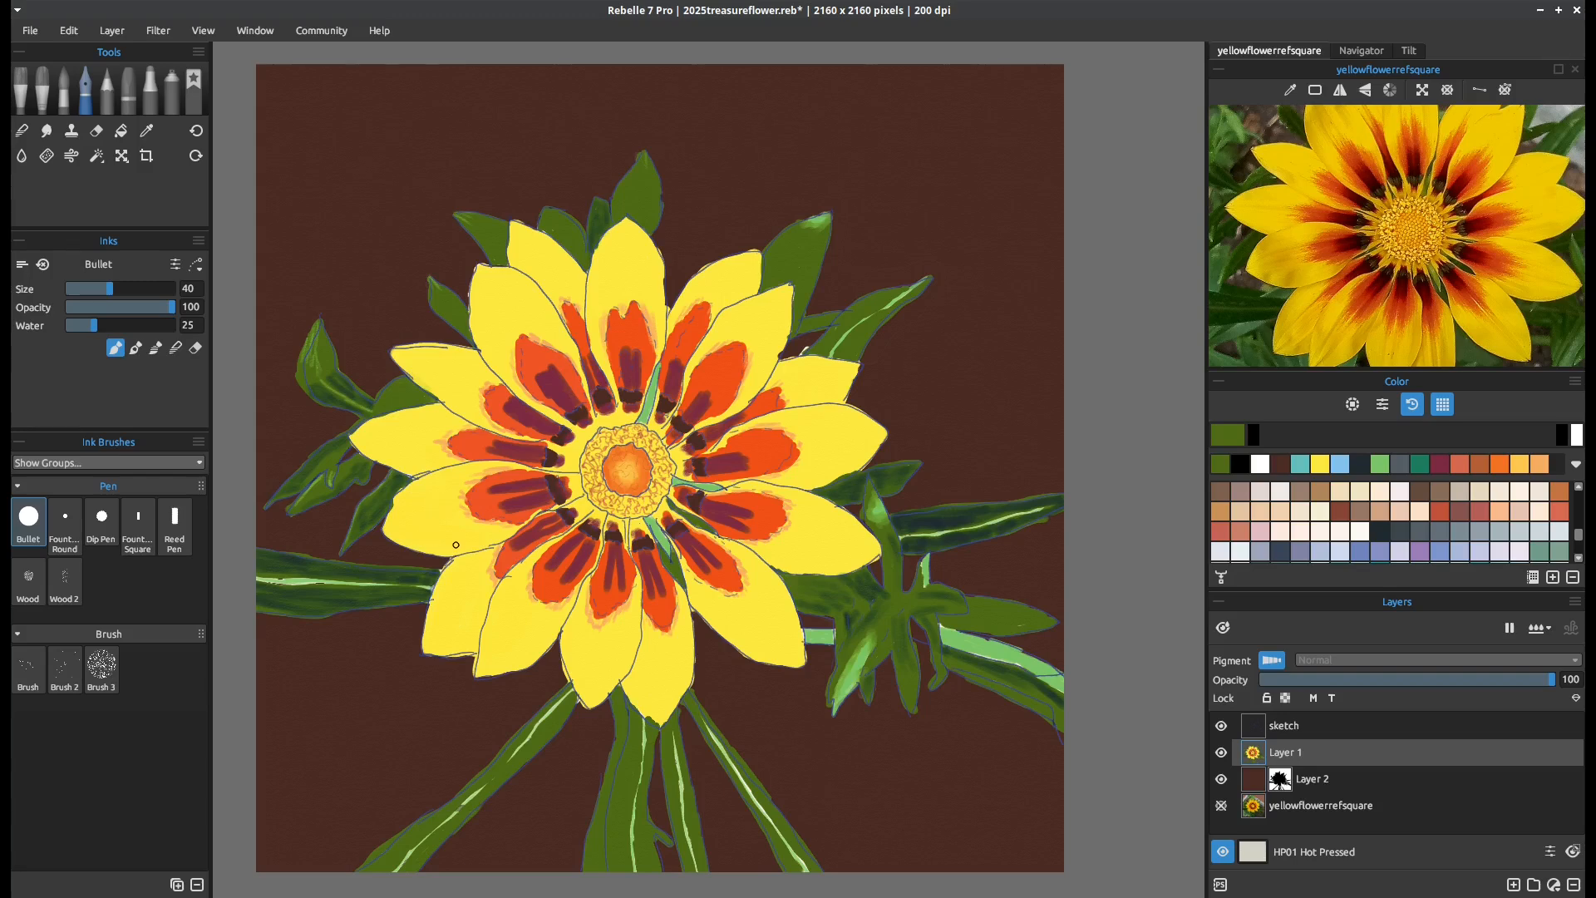
# Turn off Pigment for Layer 1, switch to the Bullet marker, and undo a trial brown stroke on the left petal
pyautogui.click(1442, 497)
pyautogui.click(1275, 662)
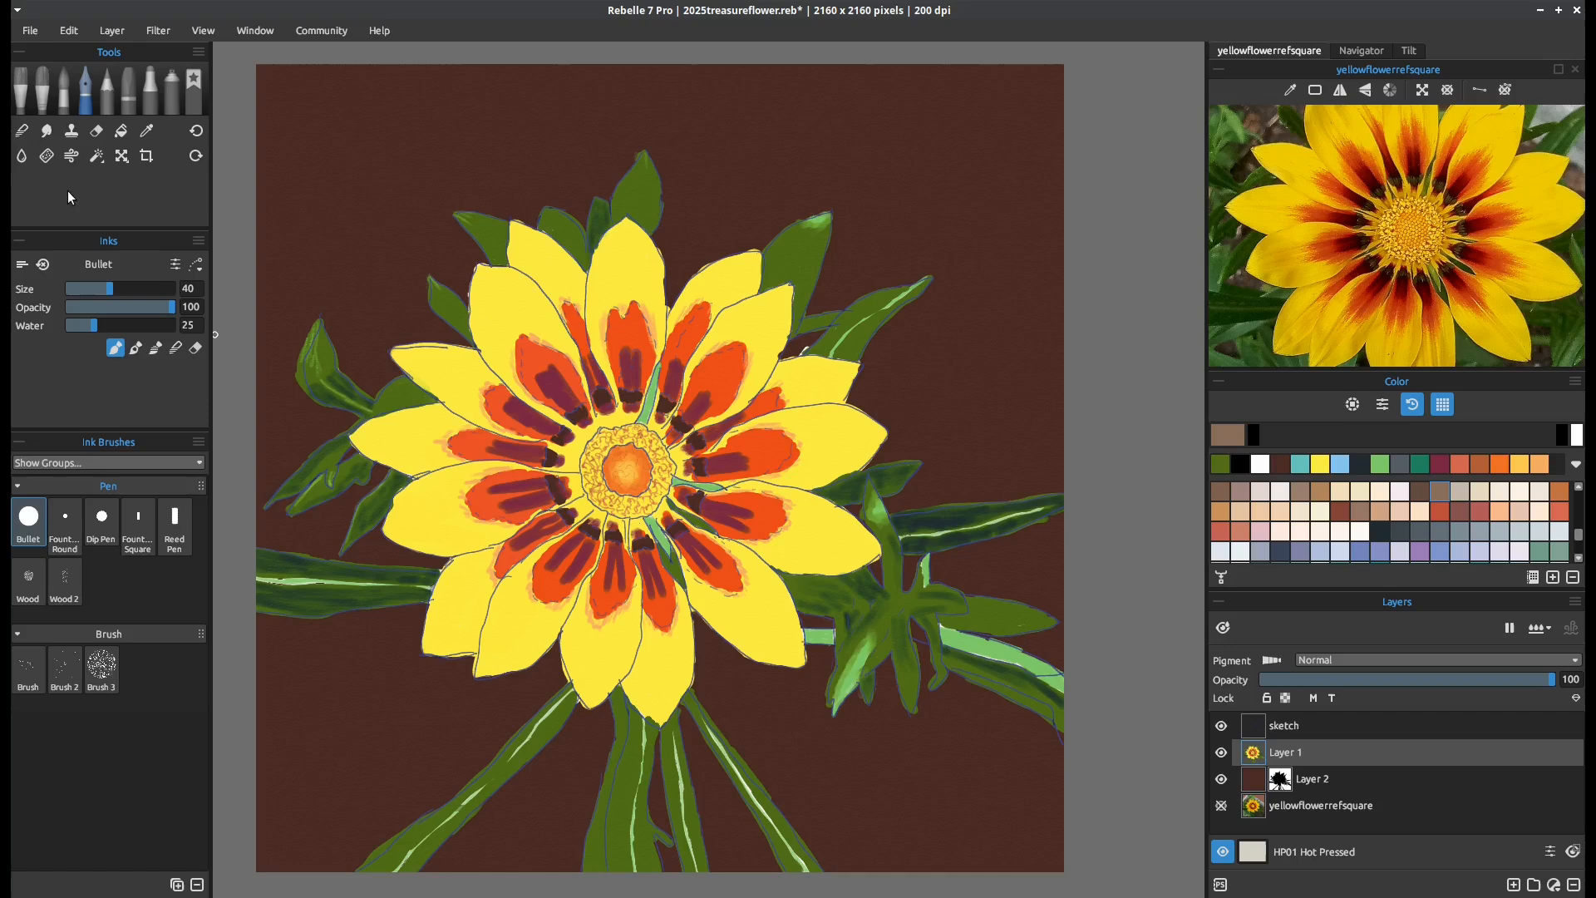
pyautogui.click(148, 98)
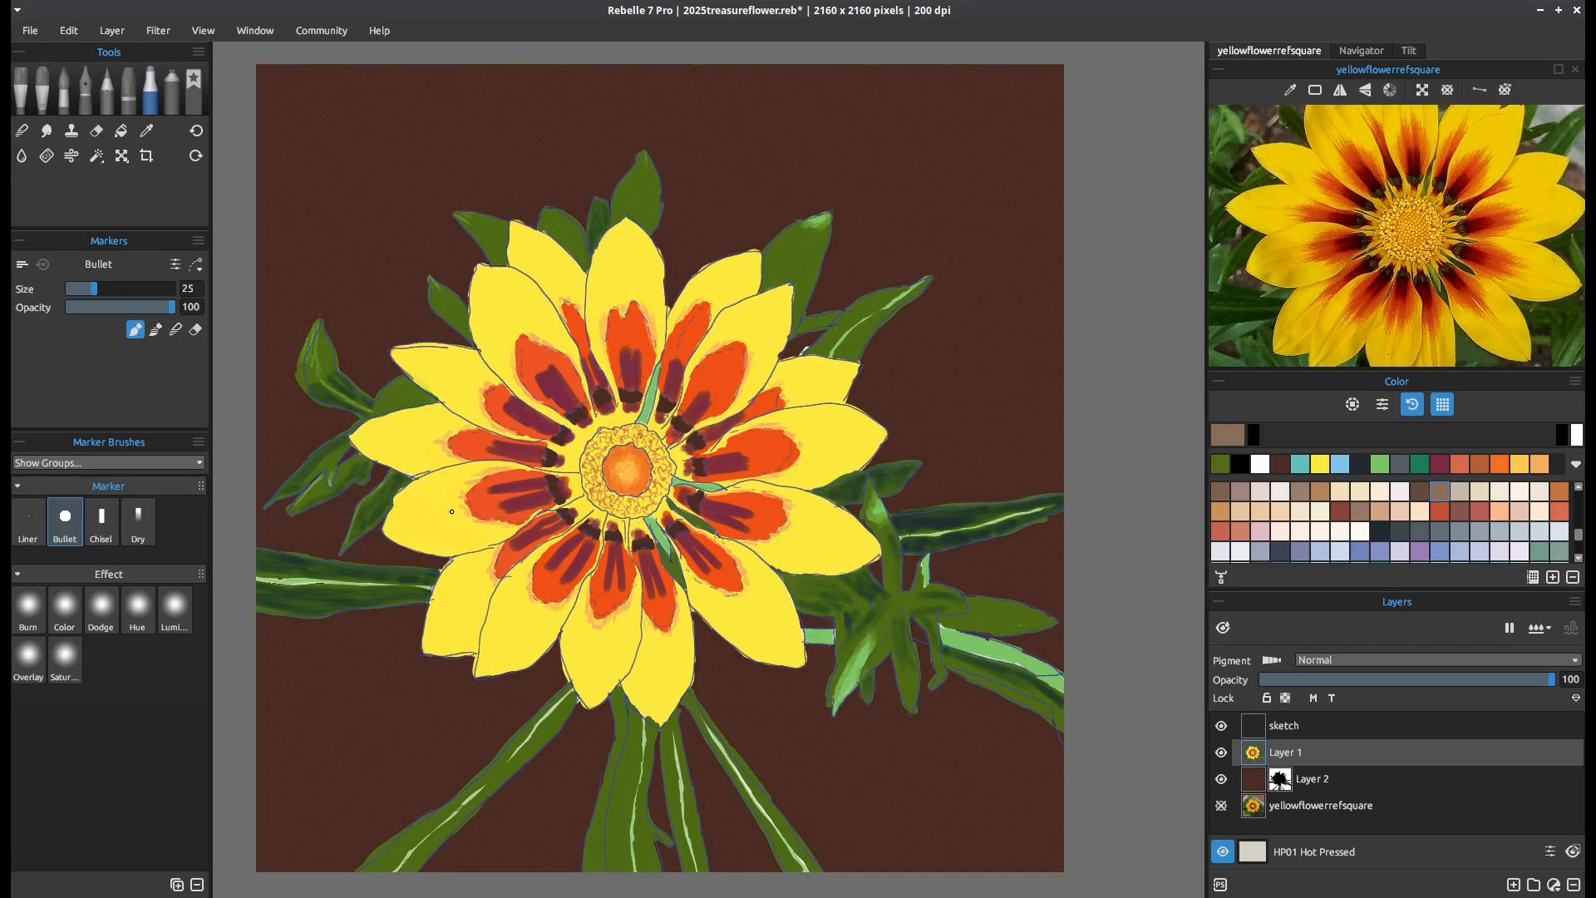
pyautogui.moveTo(434, 491); pyautogui.dragTo(420, 492)
pyautogui.hotkey('ctrl', 'z')
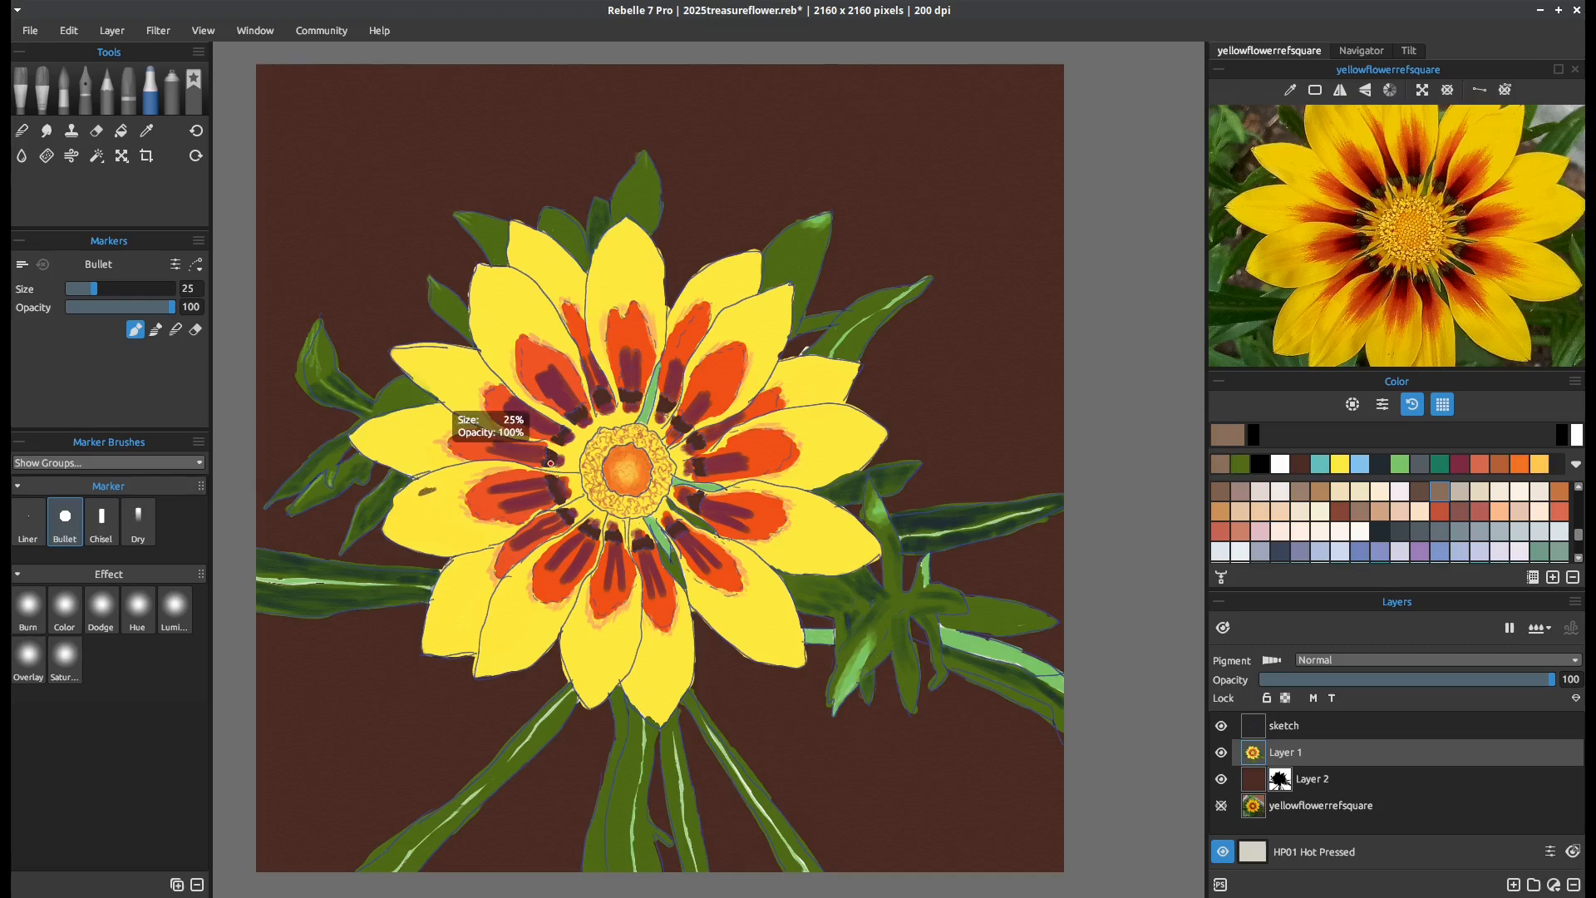
# Shade the two lower-left petals in pale beige with the Bullet marker at size 45, and blend the strokes
pyautogui.press(']')
pyautogui.press(']')
pyautogui.press(']')
pyautogui.press(']')
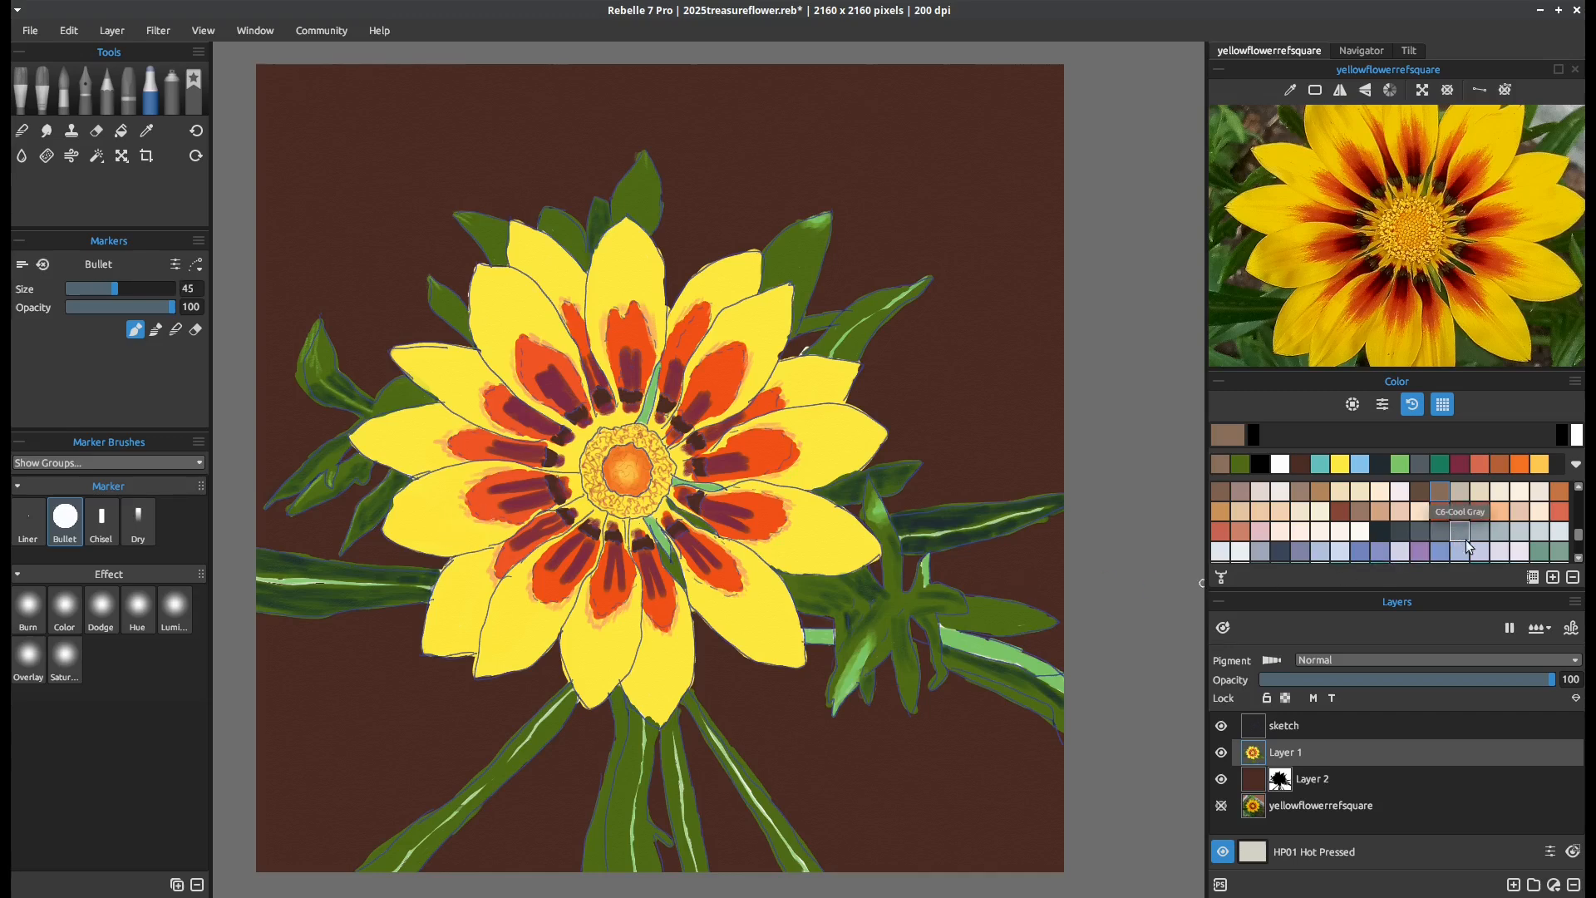
pyautogui.click(1480, 494)
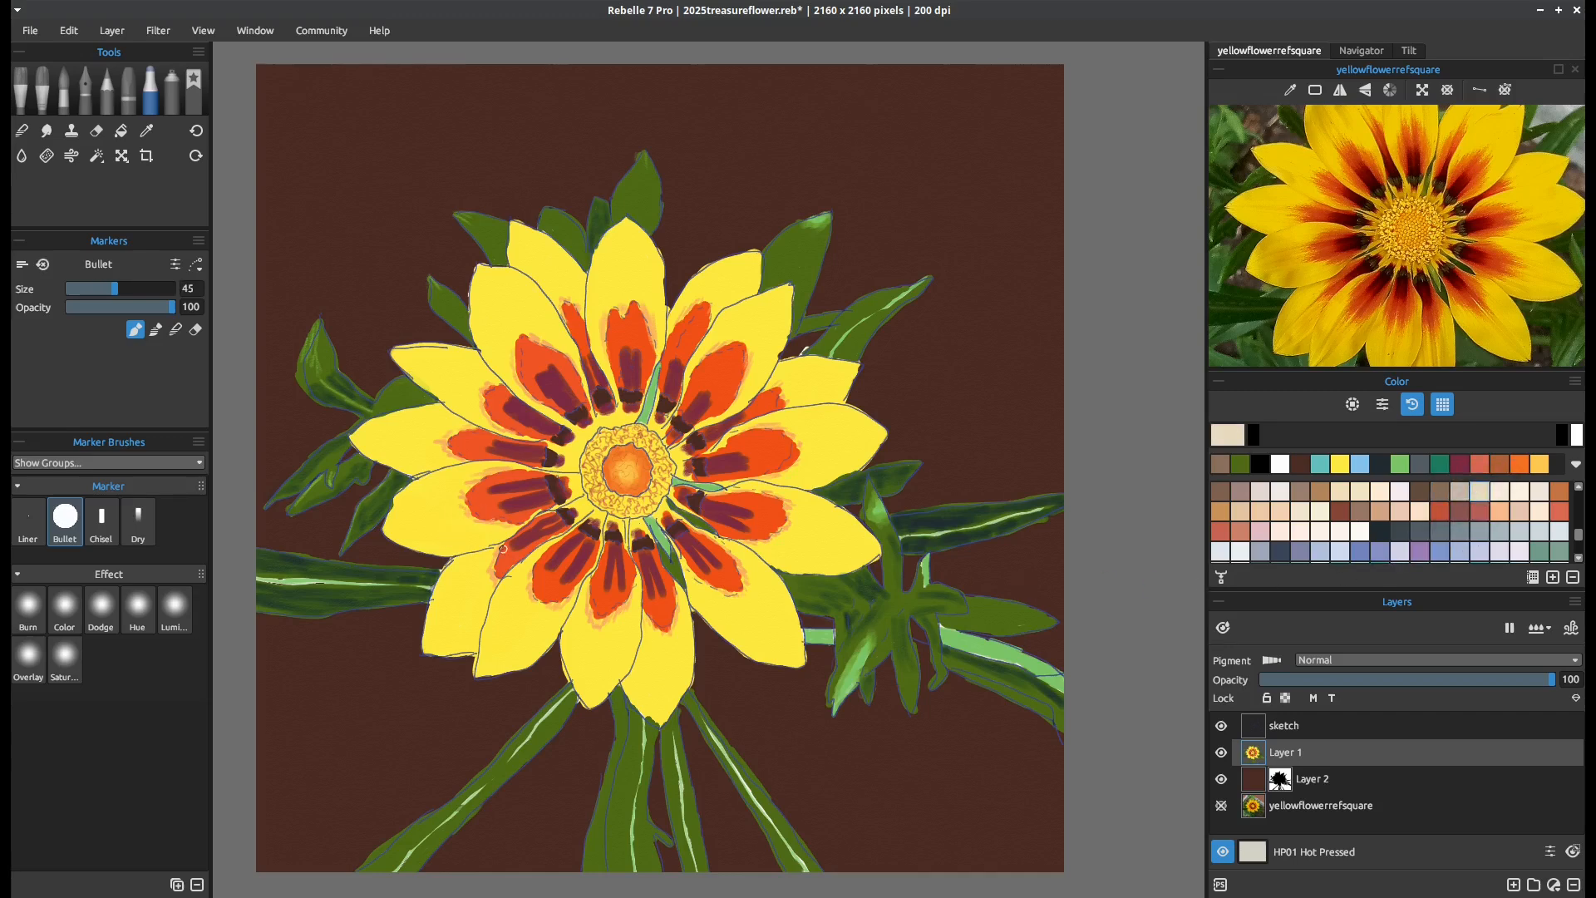
pyautogui.moveTo(425, 498)
pyautogui.mouseDown()
pyautogui.moveTo(413, 513)
pyautogui.moveTo(438, 507)
pyautogui.moveTo(417, 529)
pyautogui.moveTo(467, 530)
pyautogui.moveTo(418, 543)
pyautogui.mouseUp()
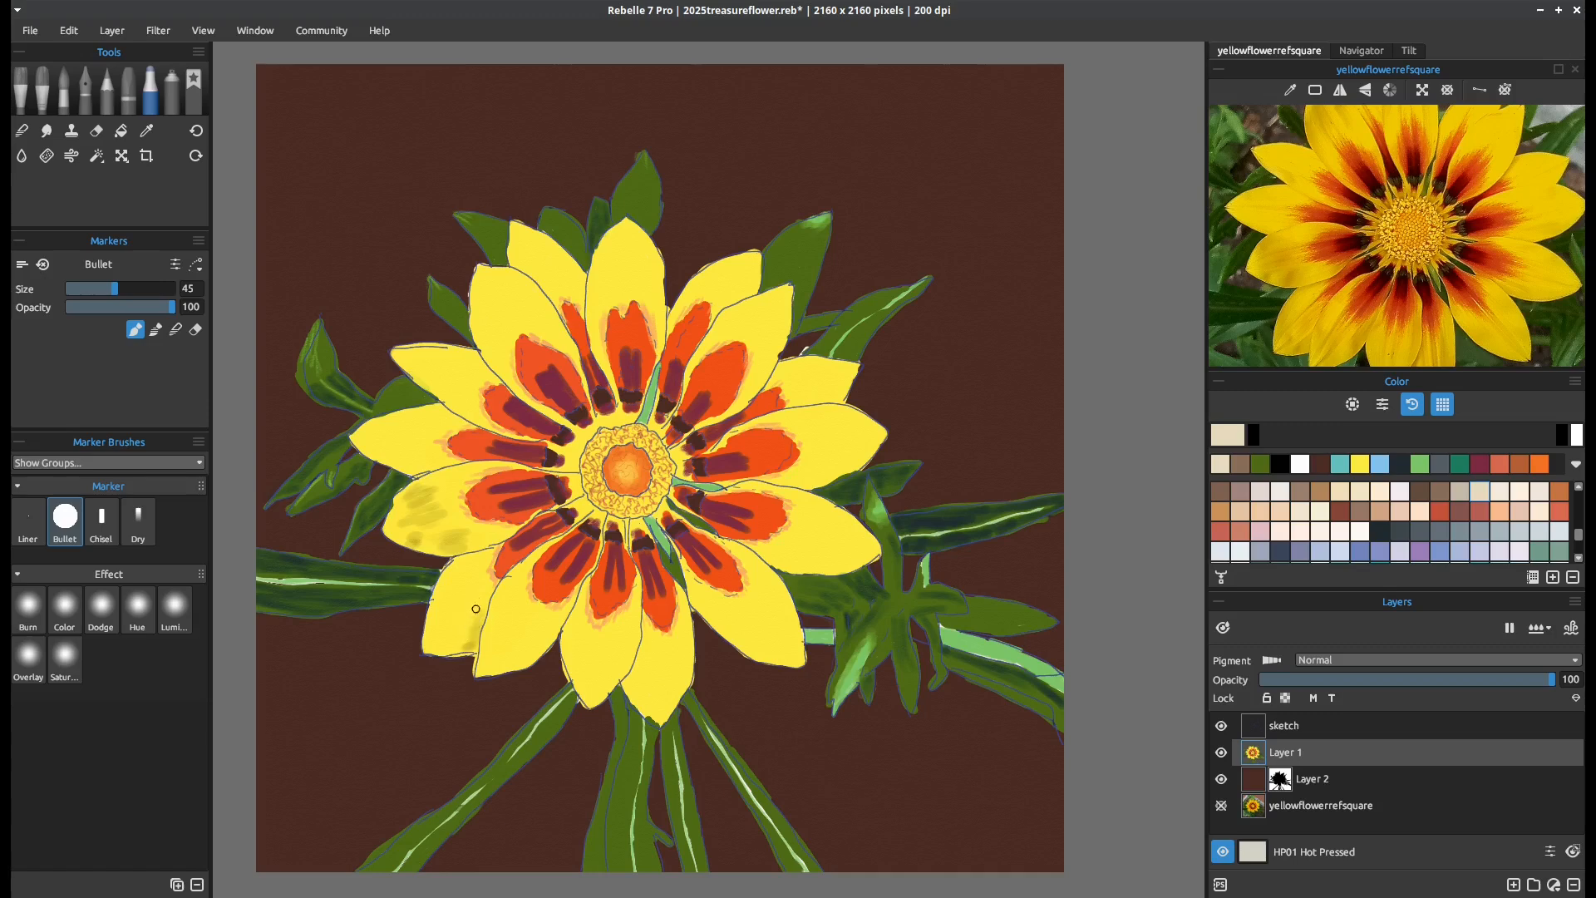
pyautogui.moveTo(479, 593); pyautogui.dragTo(469, 645)
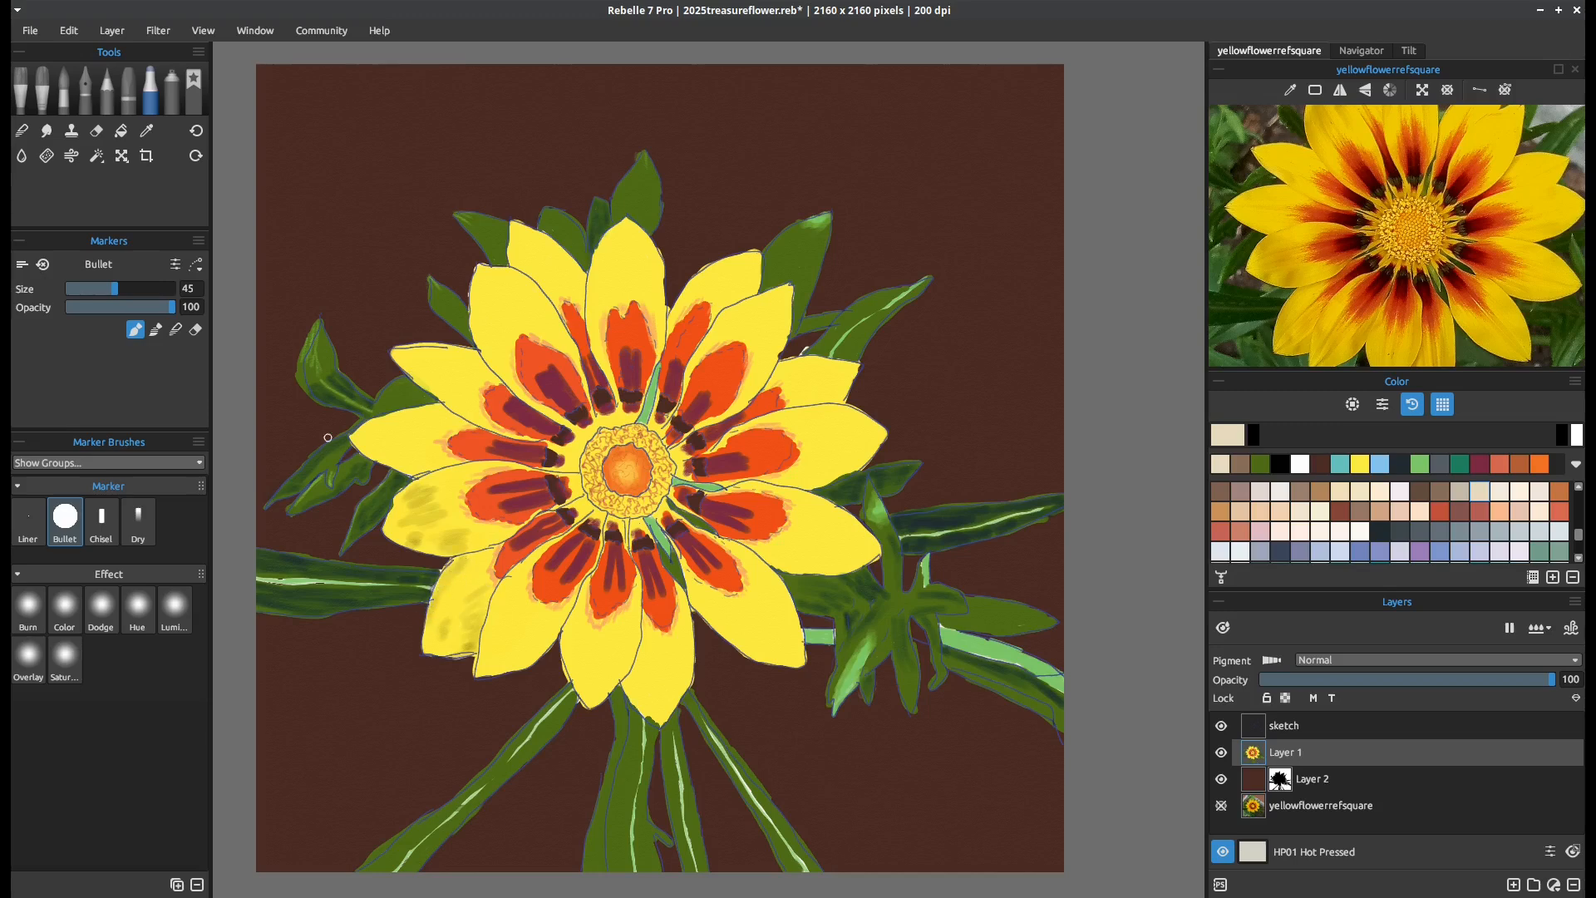
pyautogui.click(176, 330)
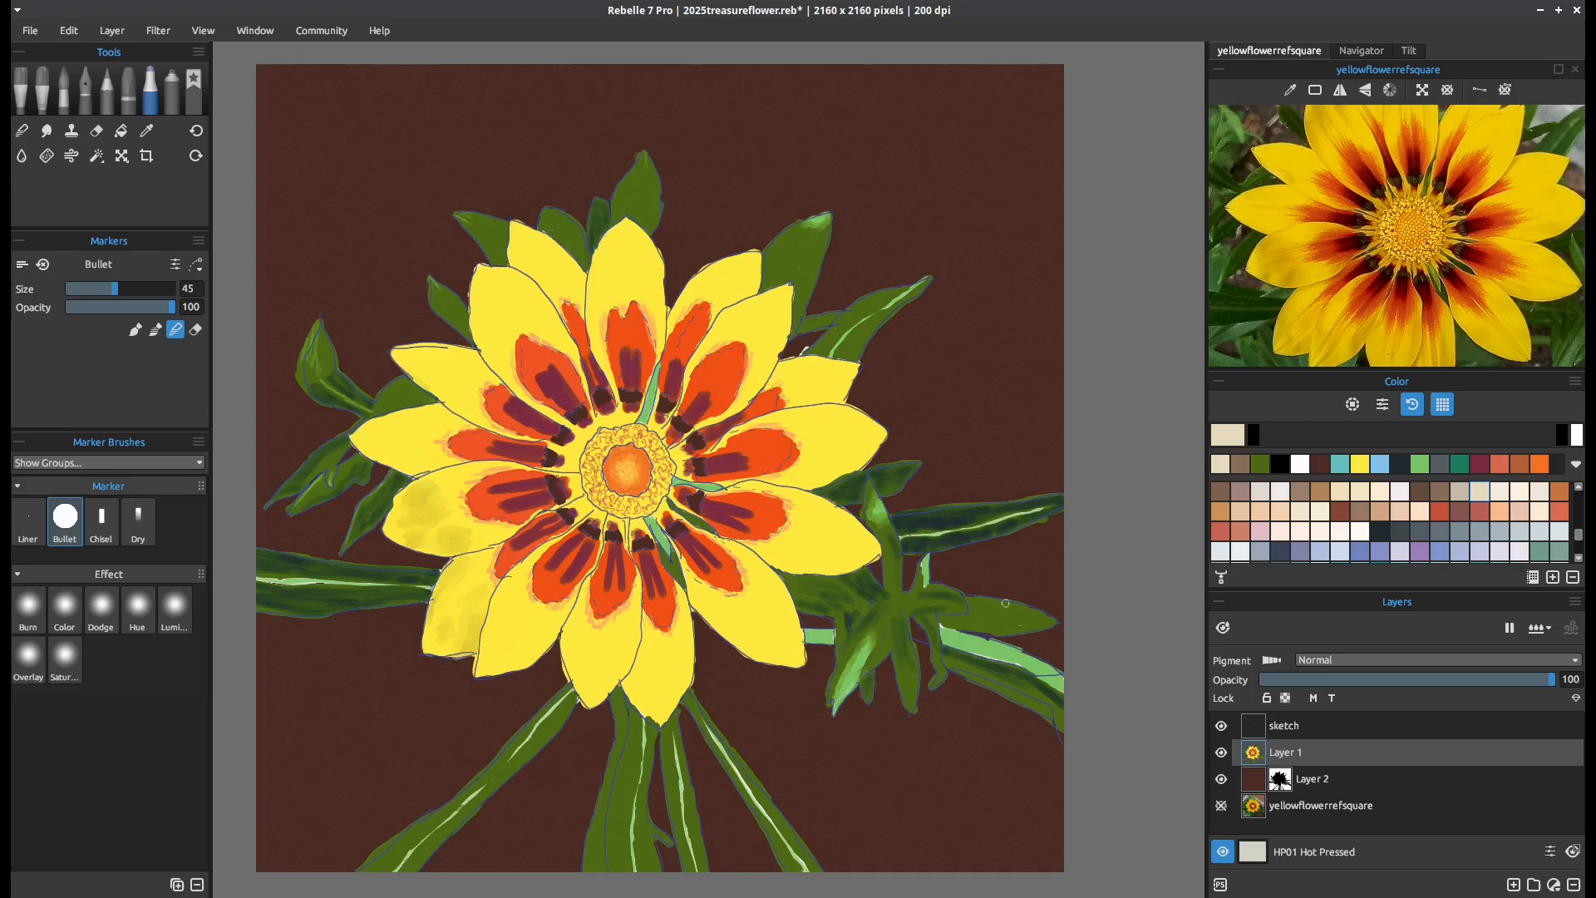
# Return the marker to painting mode and add pale beige shading streaks to the bottom and right-hand petals, following the reference photo
pyautogui.click(136, 330)
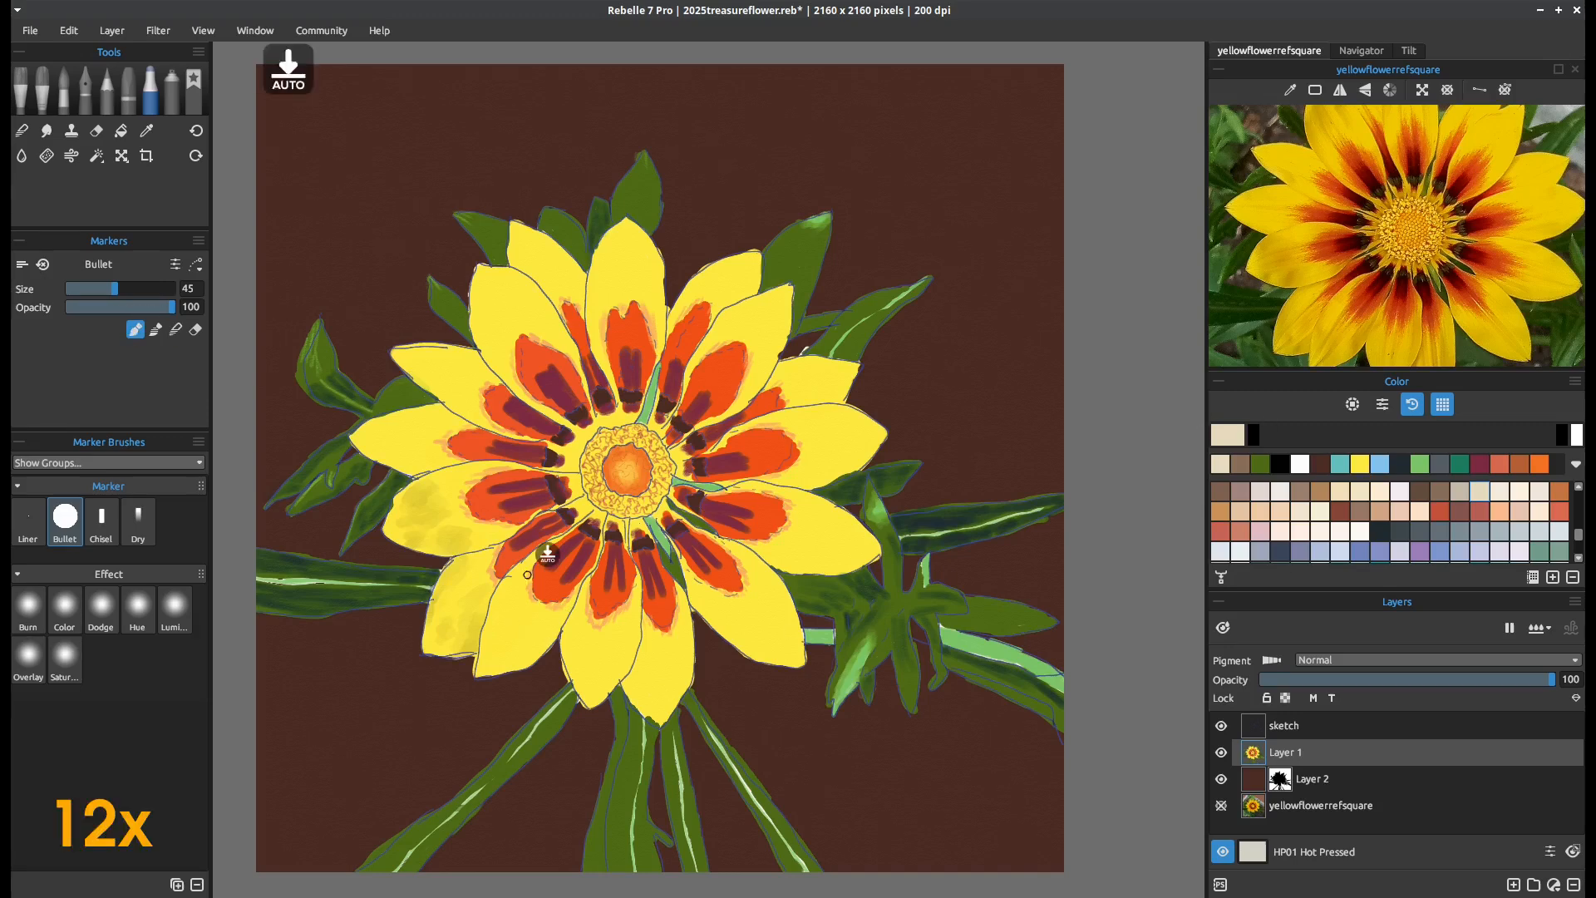
pyautogui.moveTo(563, 617); pyautogui.dragTo(508, 652)
pyautogui.moveTo(512, 610); pyautogui.dragTo(487, 655)
pyautogui.moveTo(1437, 202); pyautogui.dragTo(1412, 154)
pyautogui.moveTo(638, 600); pyautogui.dragTo(625, 670)
pyautogui.moveTo(605, 651); pyautogui.dragTo(594, 694)
pyautogui.moveTo(590, 631); pyautogui.dragTo(587, 680)
pyautogui.moveTo(683, 636); pyautogui.dragTo(662, 694)
pyautogui.moveTo(651, 653); pyautogui.dragTo(647, 677)
pyautogui.moveTo(632, 654); pyautogui.dragTo(624, 682)
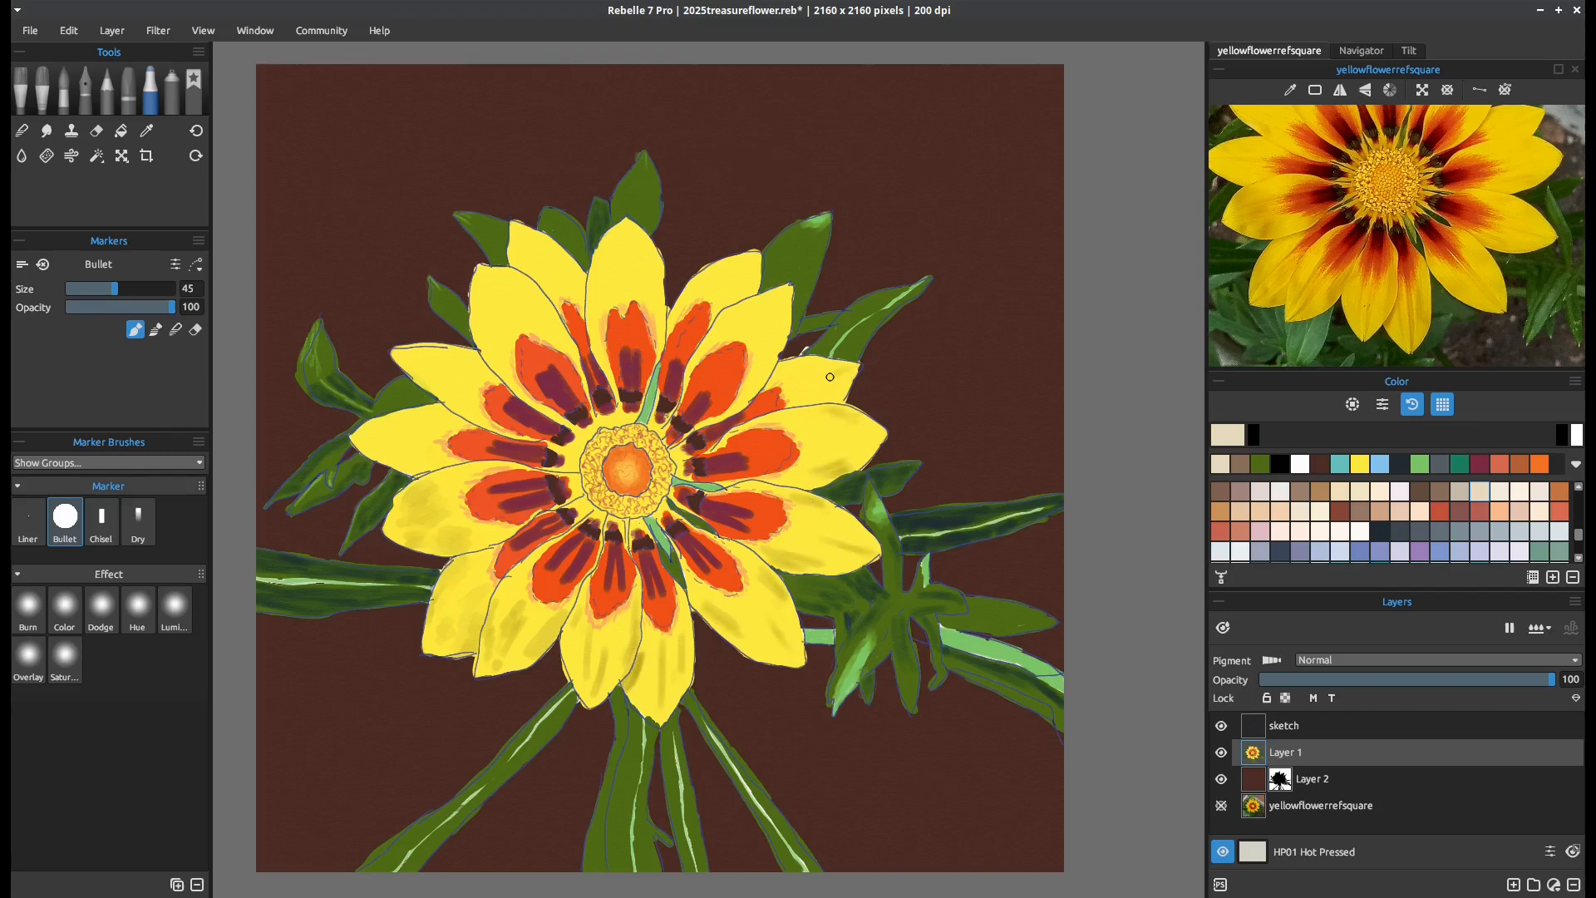
pyautogui.moveTo(771, 387); pyautogui.dragTo(778, 368)
# Shade the top, upper-left and far-left petals with the same pale beige, setting the marker size to 35
pyautogui.moveTo(1449, 182); pyautogui.dragTo(1444, 294)
pyautogui.moveTo(751, 304)
pyautogui.mouseDown()
pyautogui.moveTo(756, 258)
pyautogui.moveTo(722, 263)
pyautogui.mouseUp()
pyautogui.press('[')
pyautogui.press('[')
pyautogui.press('[')
pyautogui.press('[')
pyautogui.press('[')
pyautogui.press(']')
pyautogui.press(']')
pyautogui.press(']')
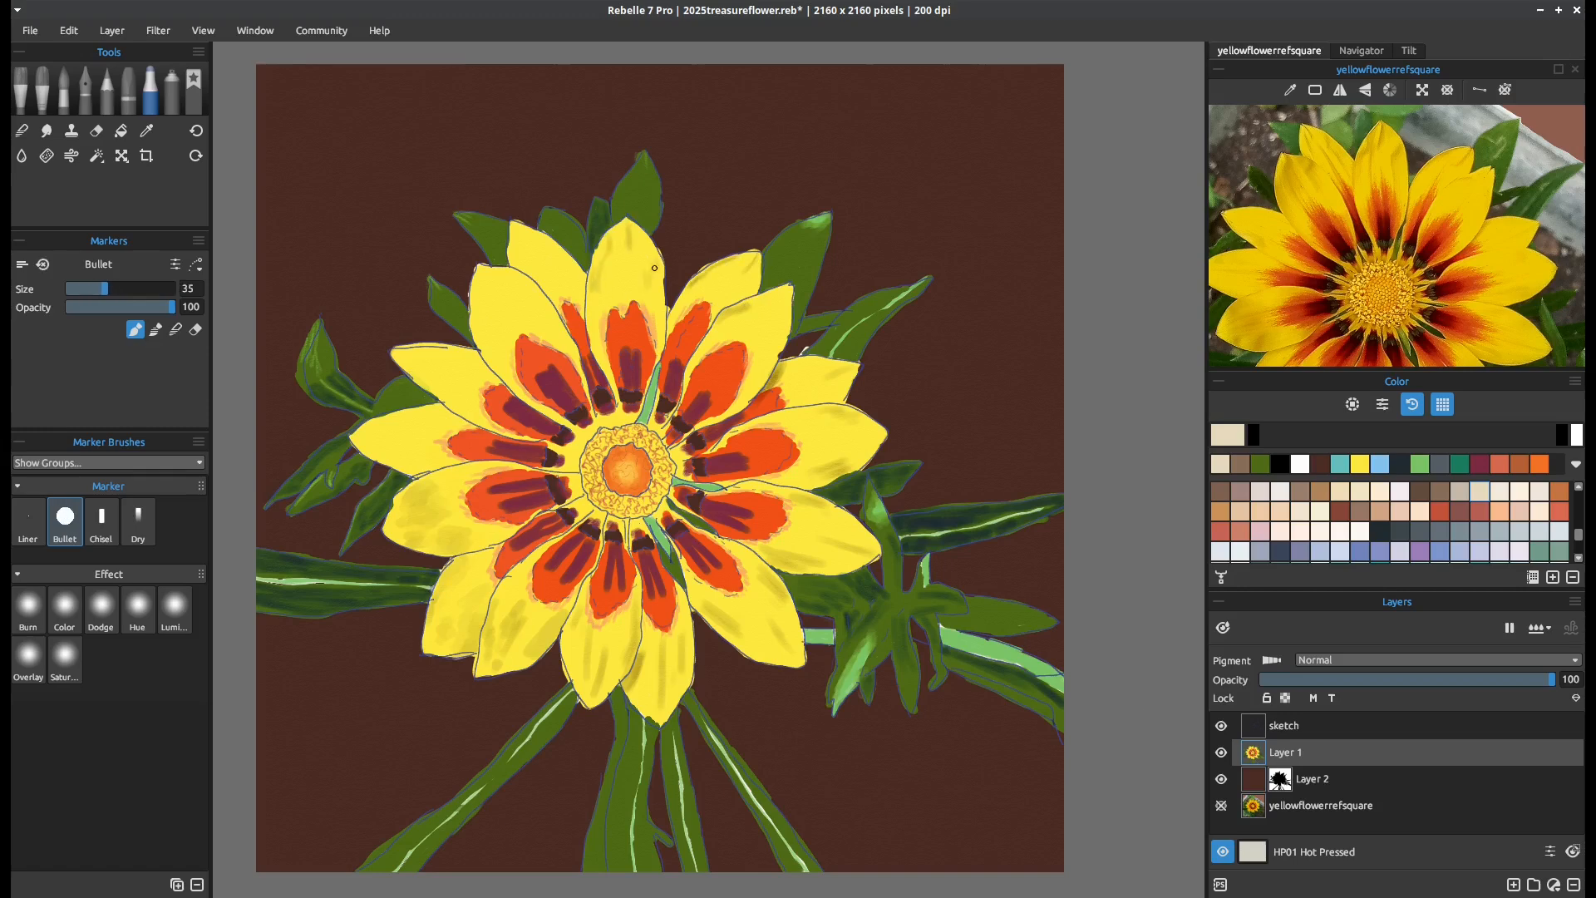
pyautogui.moveTo(582, 282)
pyautogui.mouseDown()
pyautogui.moveTo(507, 257)
pyautogui.moveTo(529, 271)
pyautogui.moveTo(520, 292)
pyautogui.moveTo(488, 277)
pyautogui.moveTo(487, 328)
pyautogui.mouseUp()
pyautogui.moveTo(450, 399); pyautogui.dragTo(420, 370)
pyautogui.moveTo(1364, 254); pyautogui.dragTo(1426, 237)
pyautogui.moveTo(406, 441); pyautogui.dragTo(365, 440)
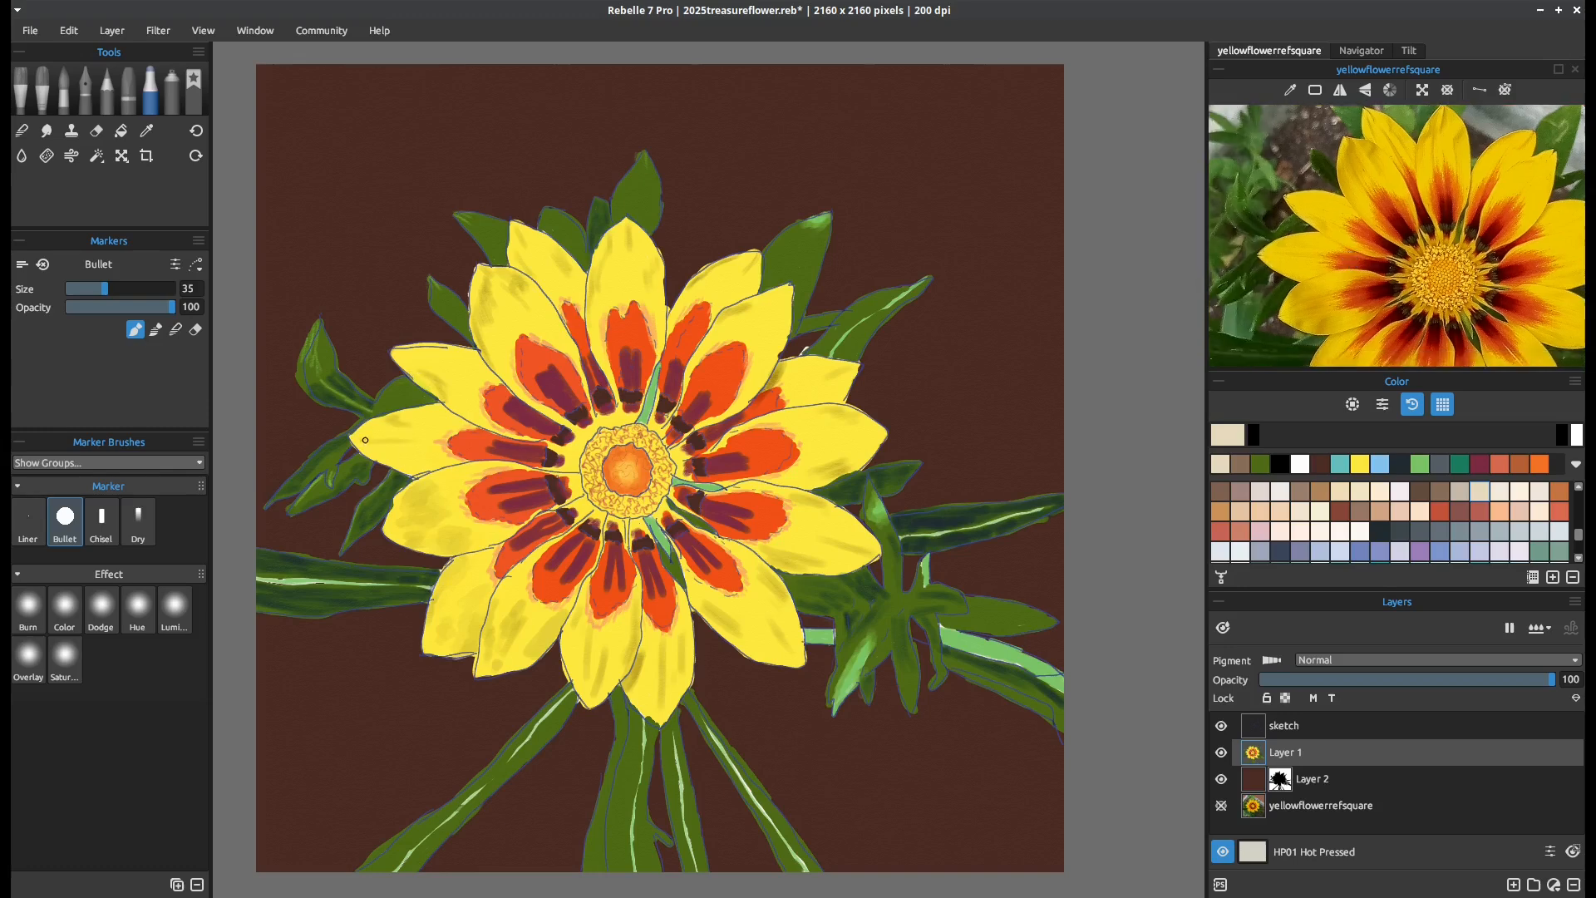
# Hide the sketch layer and blend the red-orange markings into the yellow on the top and upper-right petals
pyautogui.click(175, 330)
pyautogui.moveTo(782, 374)
pyautogui.mouseDown()
pyautogui.moveTo(800, 456)
pyautogui.moveTo(759, 475)
pyautogui.mouseUp()
pyautogui.click(1222, 725)
pyautogui.moveTo(737, 392); pyautogui.dragTo(748, 357)
pyautogui.moveTo(747, 358)
pyautogui.mouseDown()
pyautogui.moveTo(678, 327)
pyautogui.moveTo(711, 321)
pyautogui.mouseUp()
pyautogui.moveTo(637, 299); pyautogui.dragTo(654, 339)
pyautogui.moveTo(636, 300); pyautogui.dragTo(609, 311)
pyautogui.moveTo(609, 311)
pyautogui.mouseDown()
pyautogui.moveTo(607, 349)
pyautogui.moveTo(650, 343)
pyautogui.mouseUp()
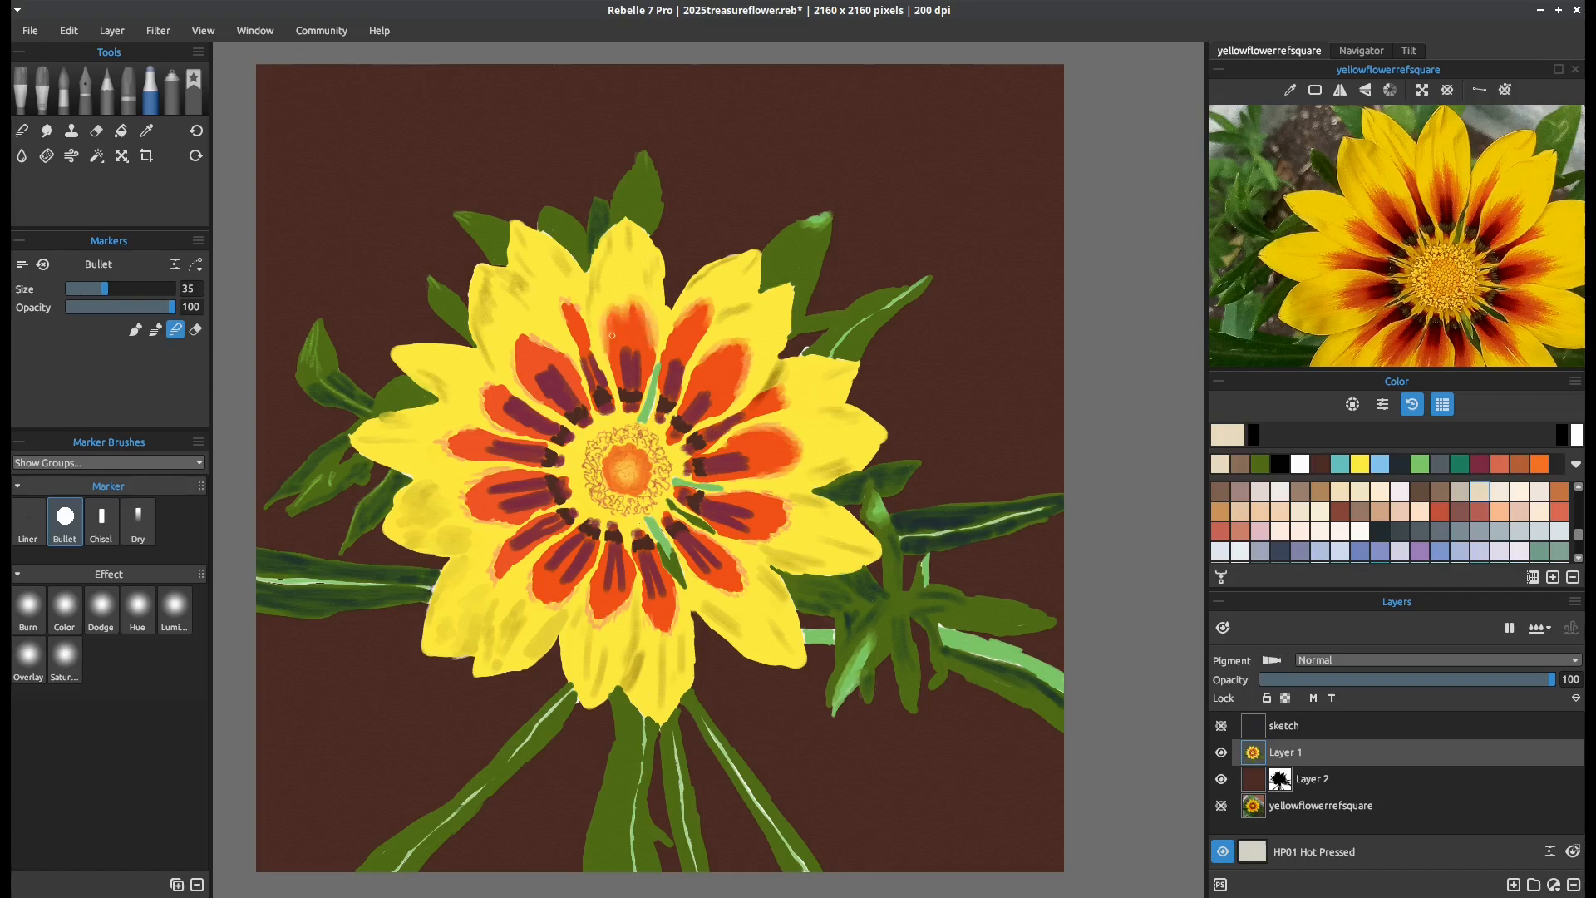
# Blend the edges of the red-orange markings into the yellow on the left and lower petals
pyautogui.moveTo(769, 497)
pyautogui.mouseDown()
pyautogui.moveTo(790, 520)
pyautogui.moveTo(753, 539)
pyautogui.mouseUp()
pyautogui.moveTo(554, 350)
pyautogui.mouseDown()
pyautogui.moveTo(514, 365)
pyautogui.moveTo(537, 402)
pyautogui.mouseUp()
pyautogui.moveTo(562, 317); pyautogui.dragTo(573, 305)
pyautogui.moveTo(484, 431)
pyautogui.mouseDown()
pyautogui.moveTo(445, 448)
pyautogui.moveTo(474, 459)
pyautogui.mouseUp()
pyautogui.moveTo(532, 471)
pyautogui.mouseDown()
pyautogui.moveTo(474, 499)
pyautogui.moveTo(511, 523)
pyautogui.mouseUp()
pyautogui.moveTo(507, 544)
pyautogui.mouseDown()
pyautogui.moveTo(493, 572)
pyautogui.moveTo(520, 562)
pyautogui.mouseUp()
pyautogui.moveTo(540, 557)
pyautogui.mouseDown()
pyautogui.moveTo(537, 592)
pyautogui.moveTo(671, 611)
pyautogui.moveTo(652, 528)
pyautogui.moveTo(676, 565)
pyautogui.moveTo(650, 519)
pyautogui.moveTo(721, 585)
pyautogui.moveTo(720, 548)
pyautogui.moveTo(727, 563)
pyautogui.moveTo(698, 584)
pyautogui.moveTo(798, 627)
pyautogui.mouseUp()
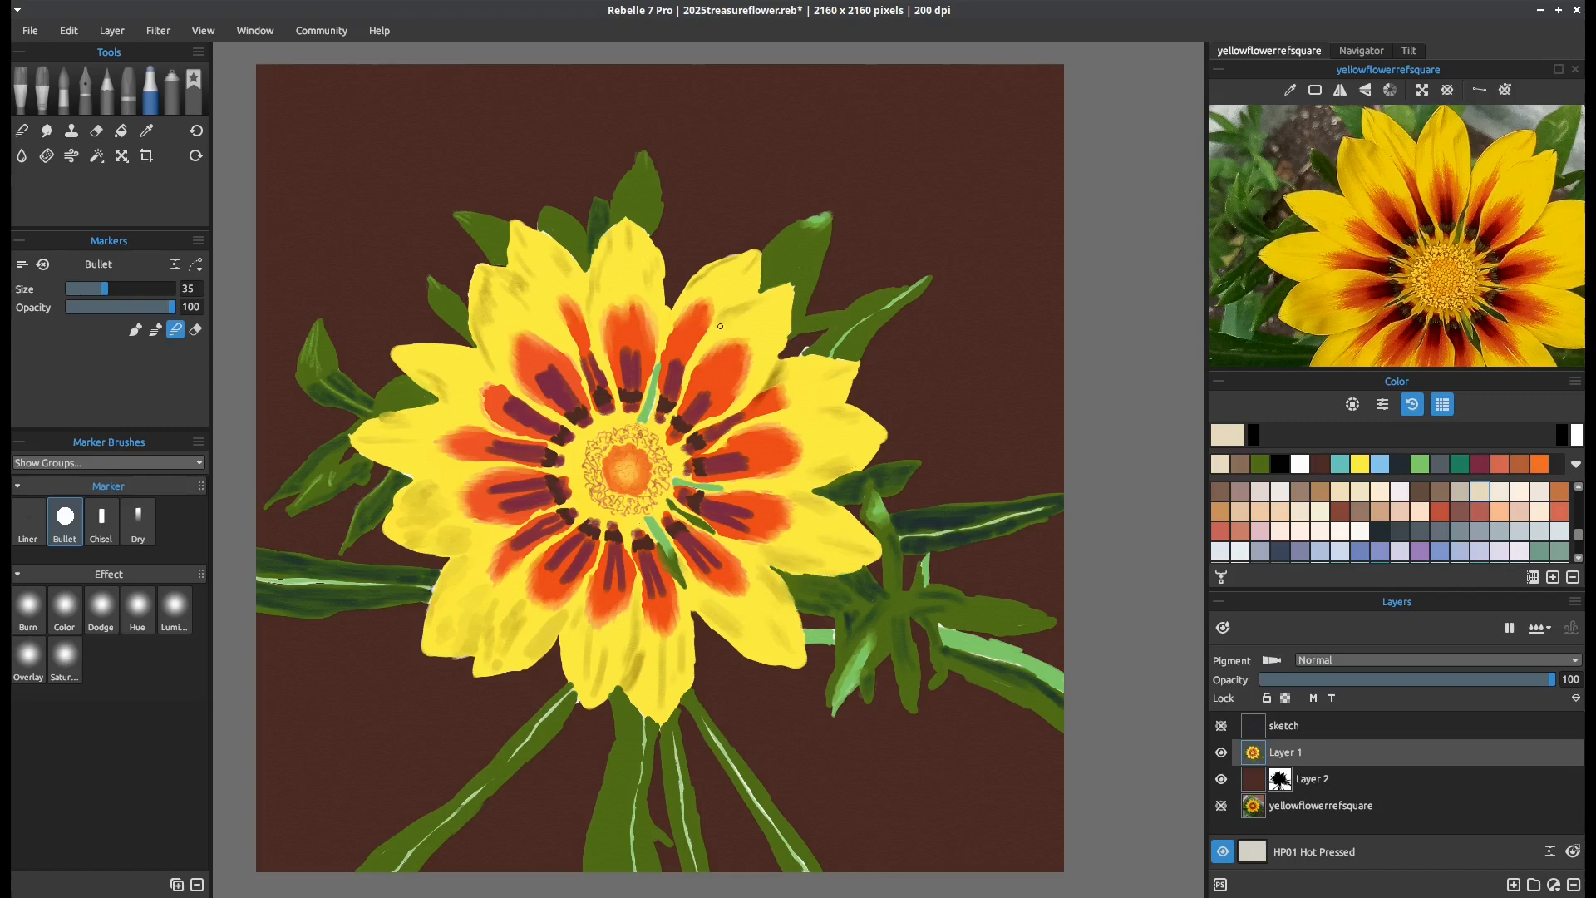
# Blend the green highlights and shadows on the upper leaves, the lower-right bud and stem, and the left-hand stem
pyautogui.moveTo(649, 259); pyautogui.dragTo(596, 243)
pyautogui.moveTo(817, 218); pyautogui.dragTo(803, 223)
pyautogui.moveTo(865, 672); pyautogui.dragTo(851, 687)
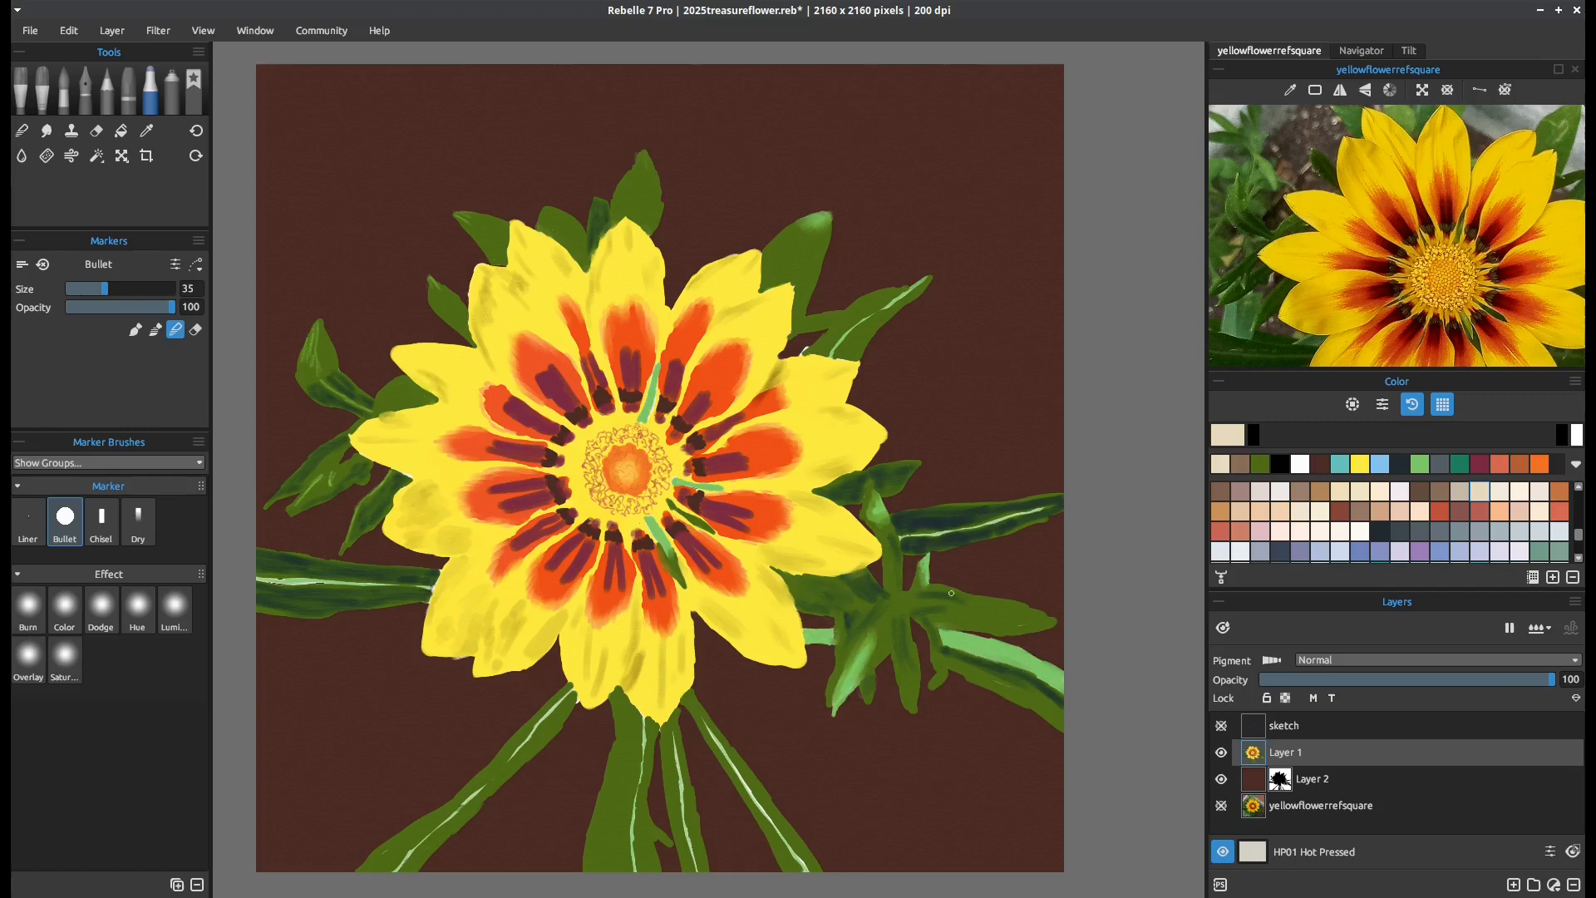
pyautogui.moveTo(1021, 684); pyautogui.dragTo(1018, 690)
pyautogui.moveTo(382, 572); pyautogui.dragTo(286, 562)
pyautogui.moveTo(433, 586); pyautogui.dragTo(419, 598)
pyautogui.moveTo(256, 582); pyautogui.dragTo(393, 585)
pyautogui.click(1280, 779)
pyautogui.click(1577, 434)
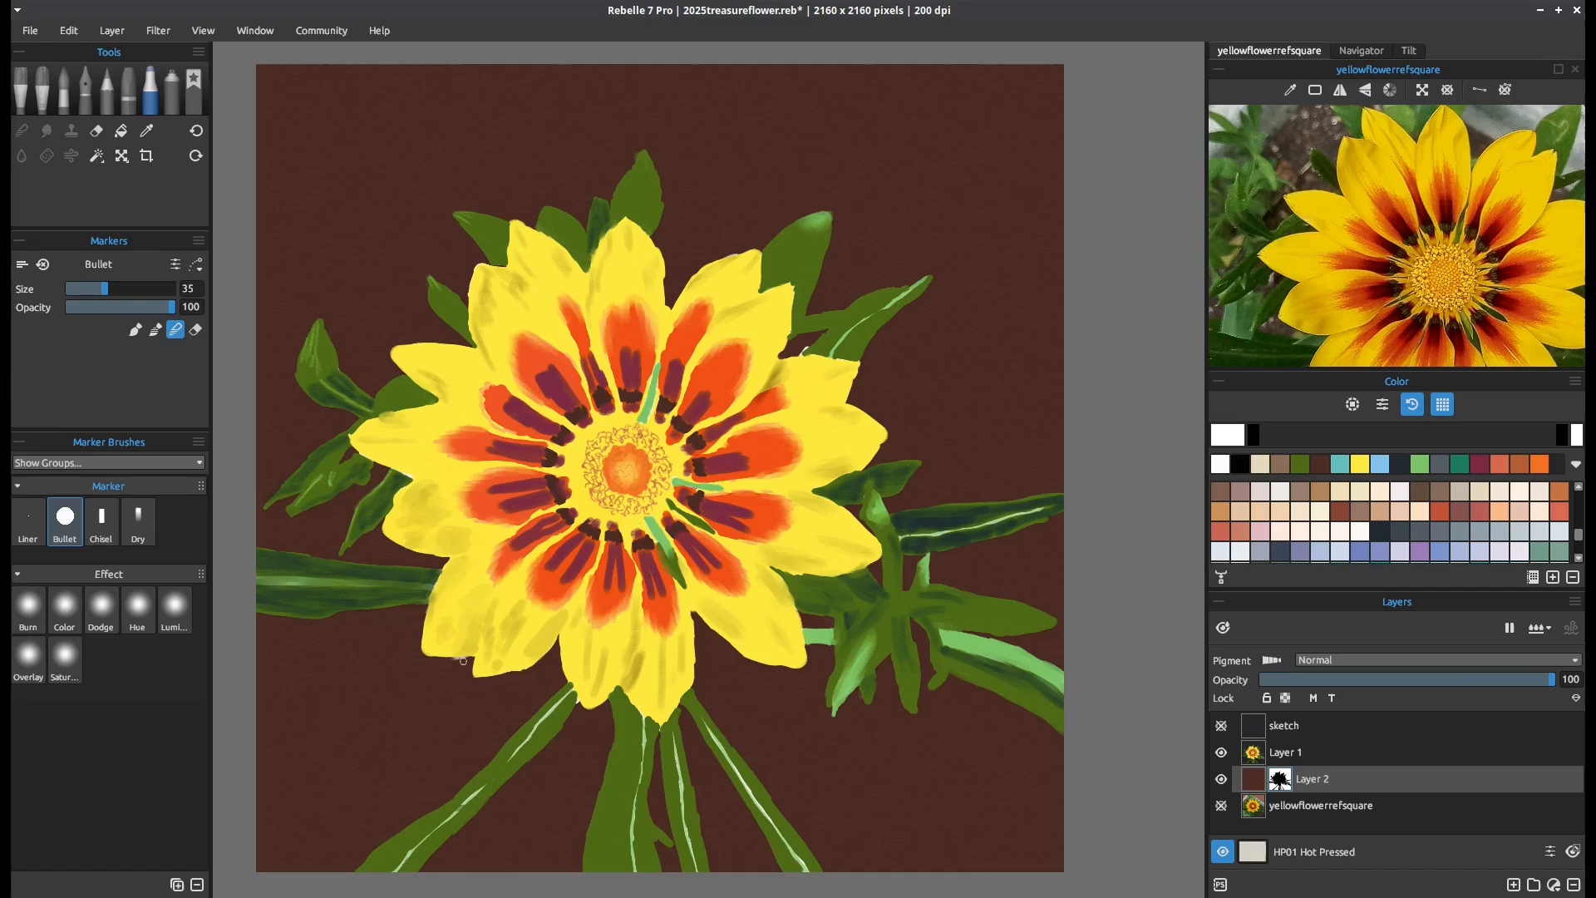
pyautogui.click(1562, 435)
pyautogui.click(85, 91)
pyautogui.moveTo(449, 661)
pyautogui.mouseDown()
pyautogui.moveTo(469, 663)
pyautogui.moveTo(451, 662)
pyautogui.mouseUp()
pyautogui.hotkey('ctrl', 'z')
pyautogui.click(1577, 435)
# On Layer 1, touch up the lower-left petal edges, blend the left petals with the Bullet marker, and save the painting
pyautogui.click(1292, 752)
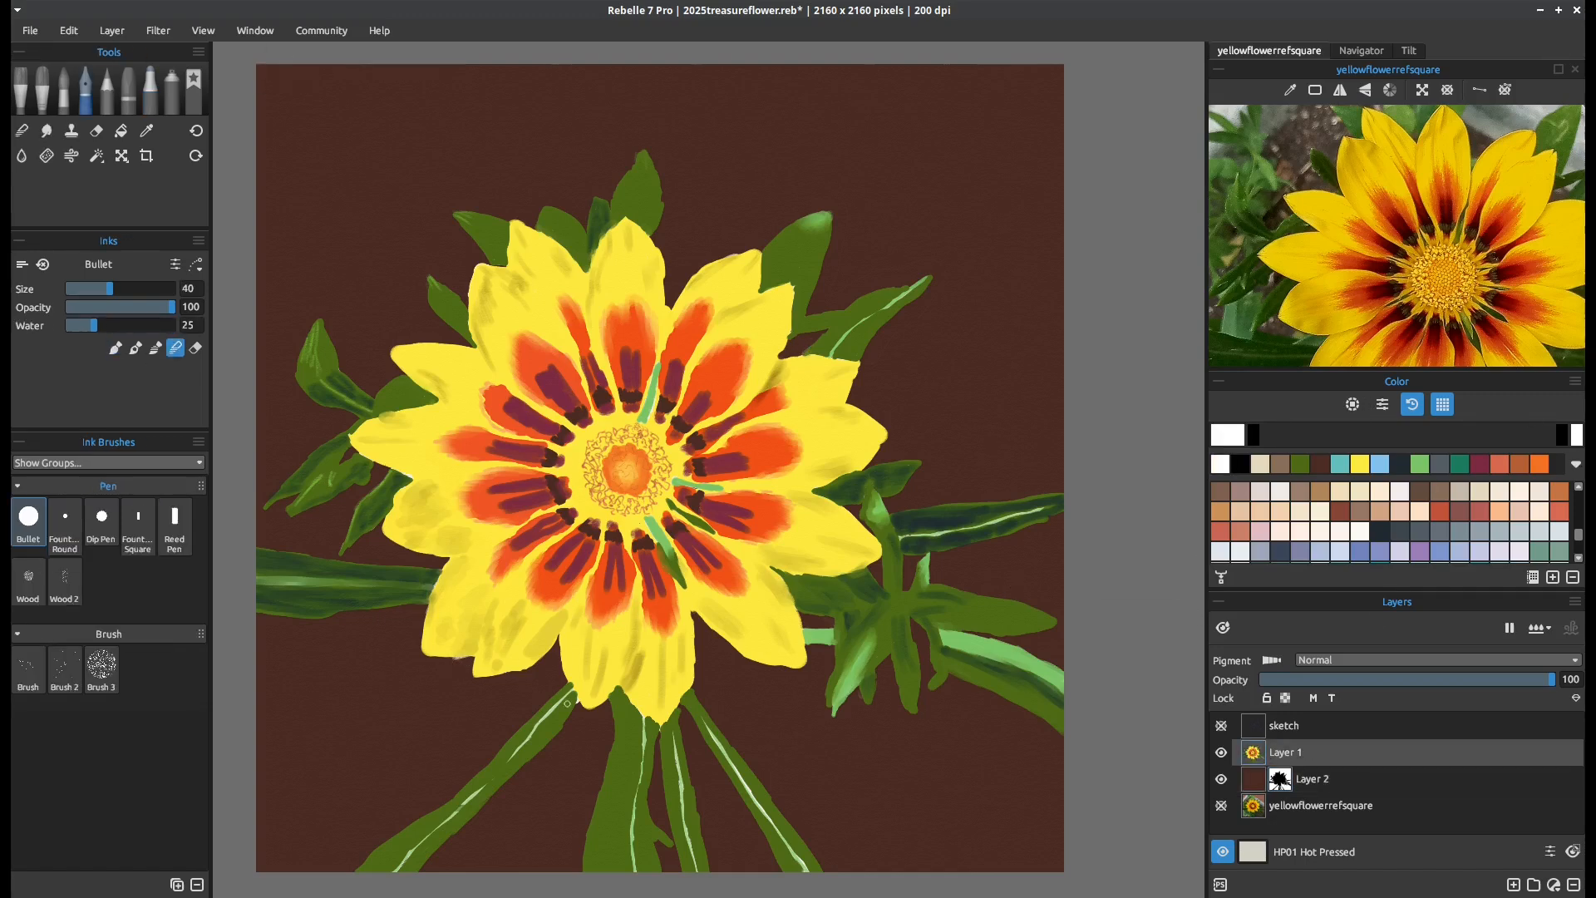
pyautogui.moveTo(449, 659)
pyautogui.mouseDown()
pyautogui.moveTo(469, 660)
pyautogui.moveTo(447, 661)
pyautogui.mouseUp()
pyautogui.click(195, 347)
pyautogui.click(176, 347)
pyautogui.click(151, 92)
pyautogui.moveTo(439, 595); pyautogui.dragTo(428, 614)
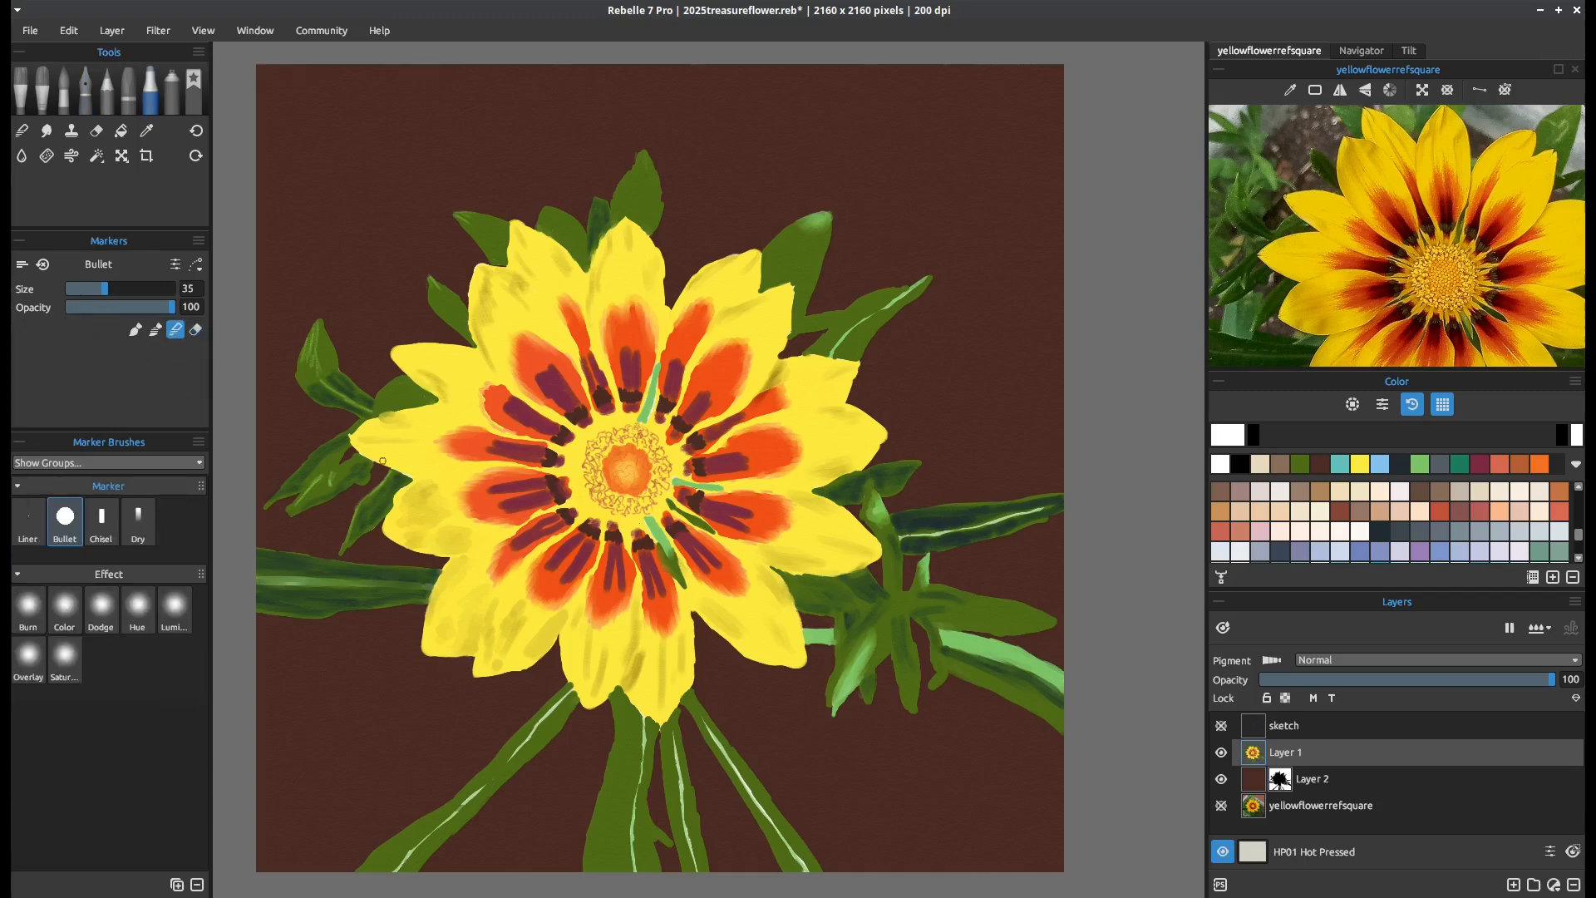
pyautogui.keyDown('alt'); pyautogui.click(455, 405); pyautogui.keyUp('alt')
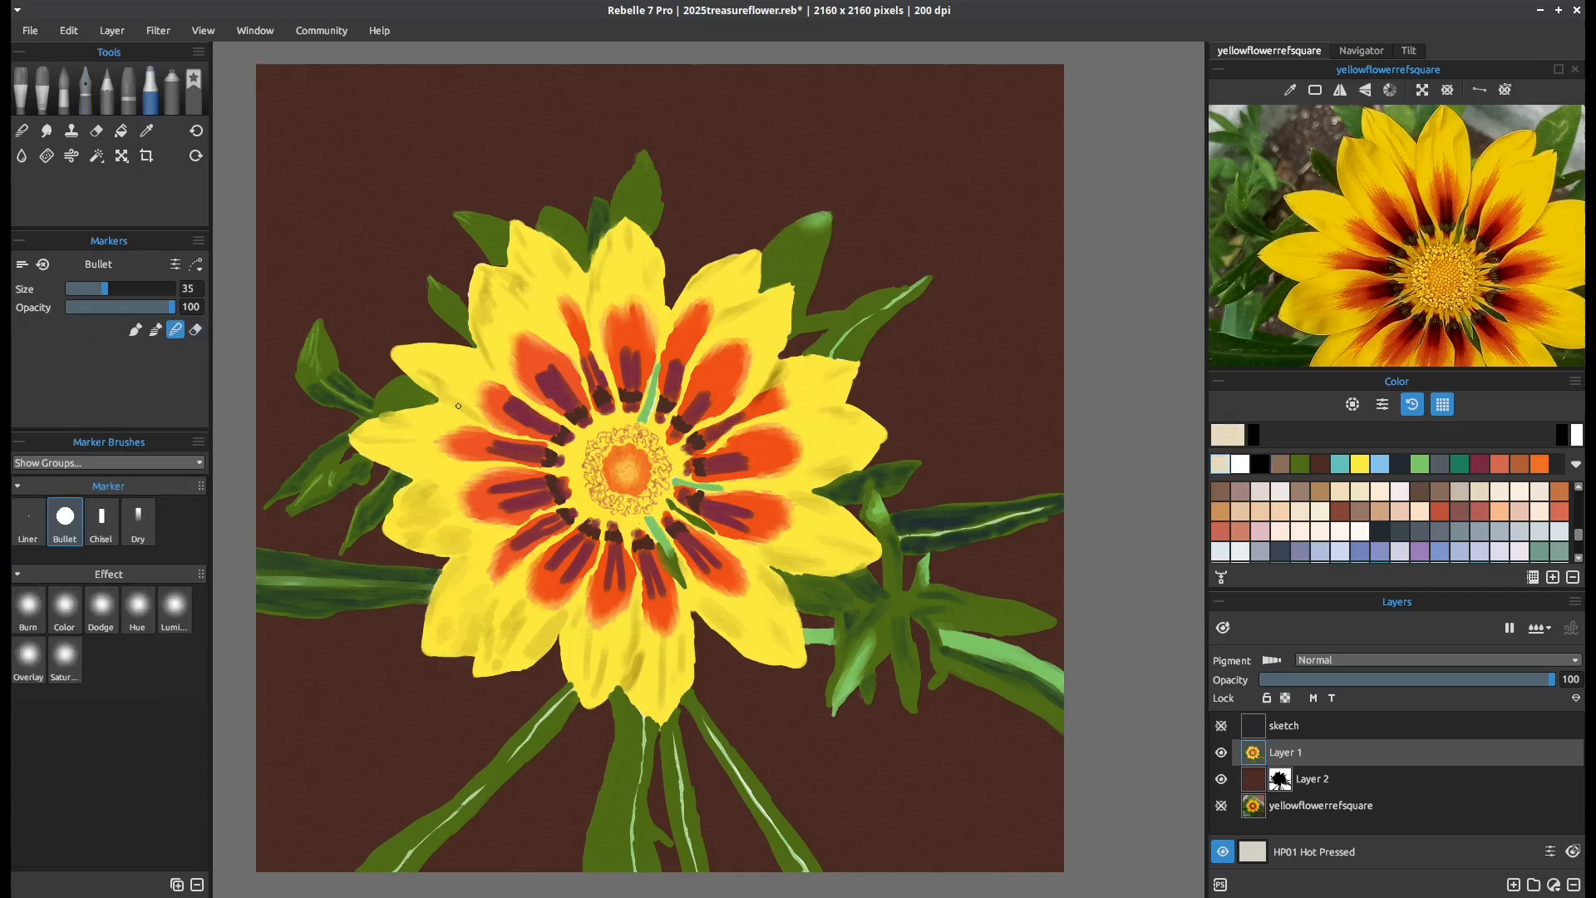
pyautogui.hotkey('ctrl', 's')
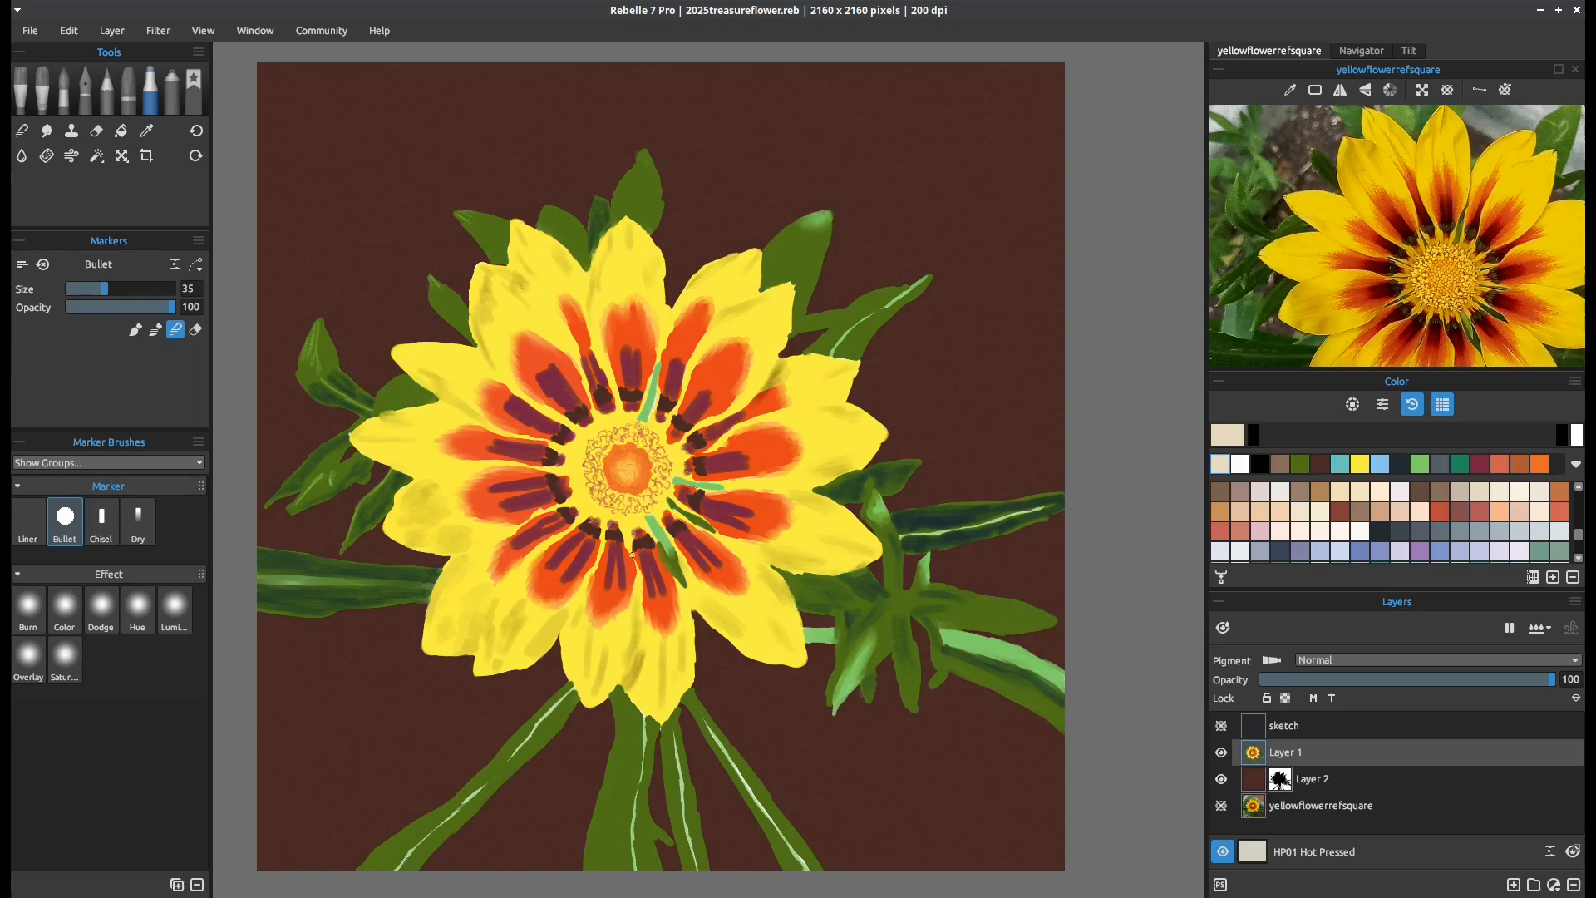
# Fit the whole flower in the reference view and reduce the Bullet marker's blending size to 16
pyautogui.scroll(-3, 1414, 242)
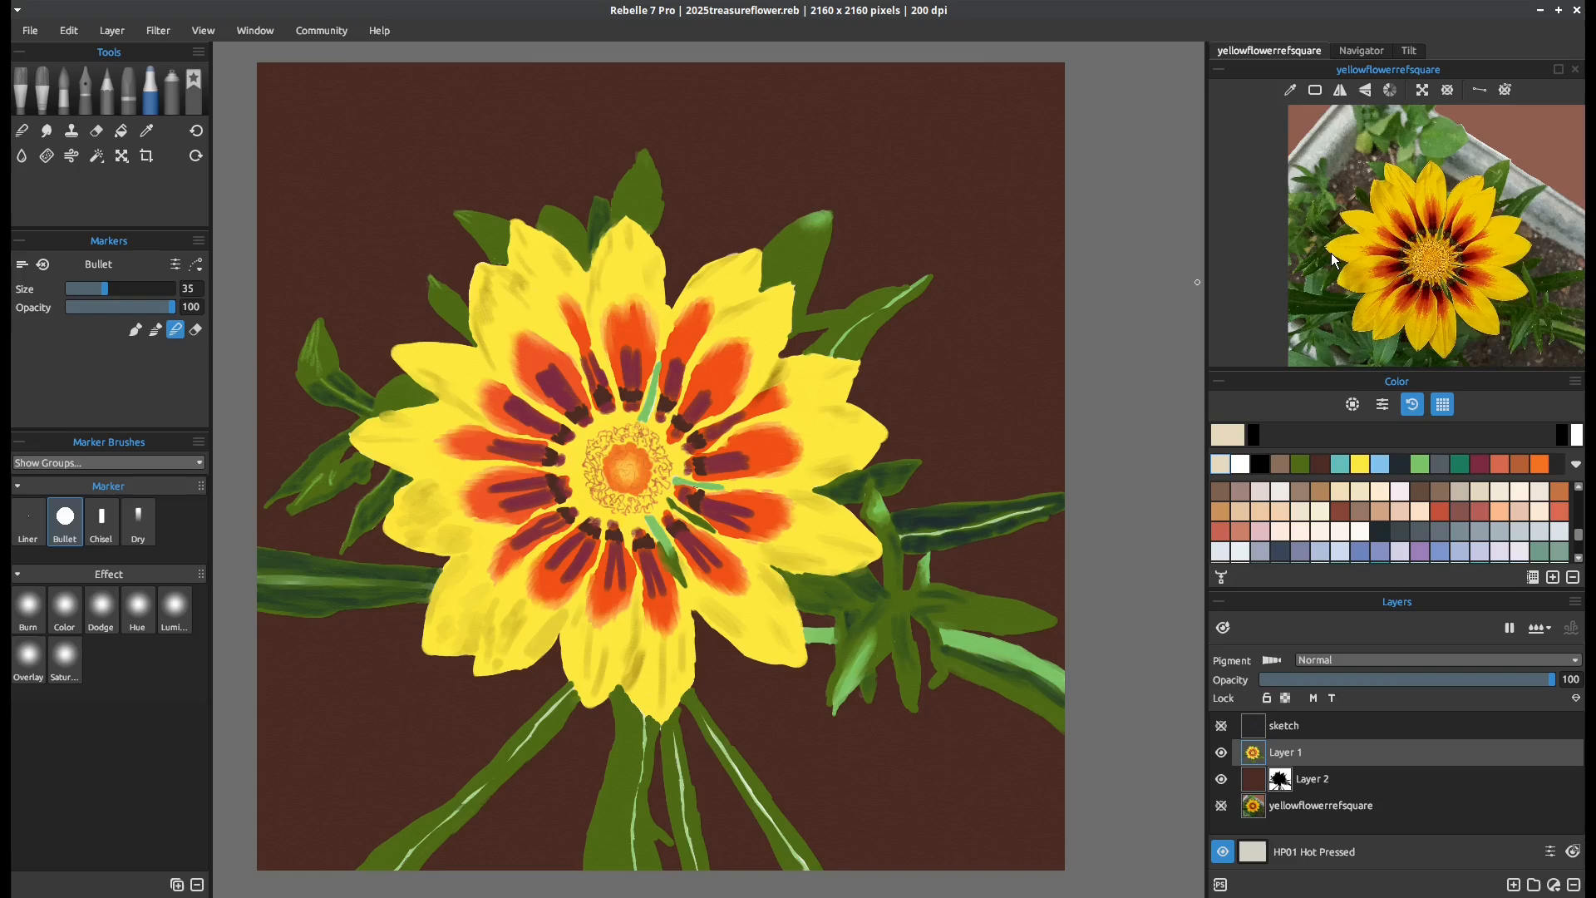
pyautogui.moveTo(1330, 253); pyautogui.dragTo(1229, 222)
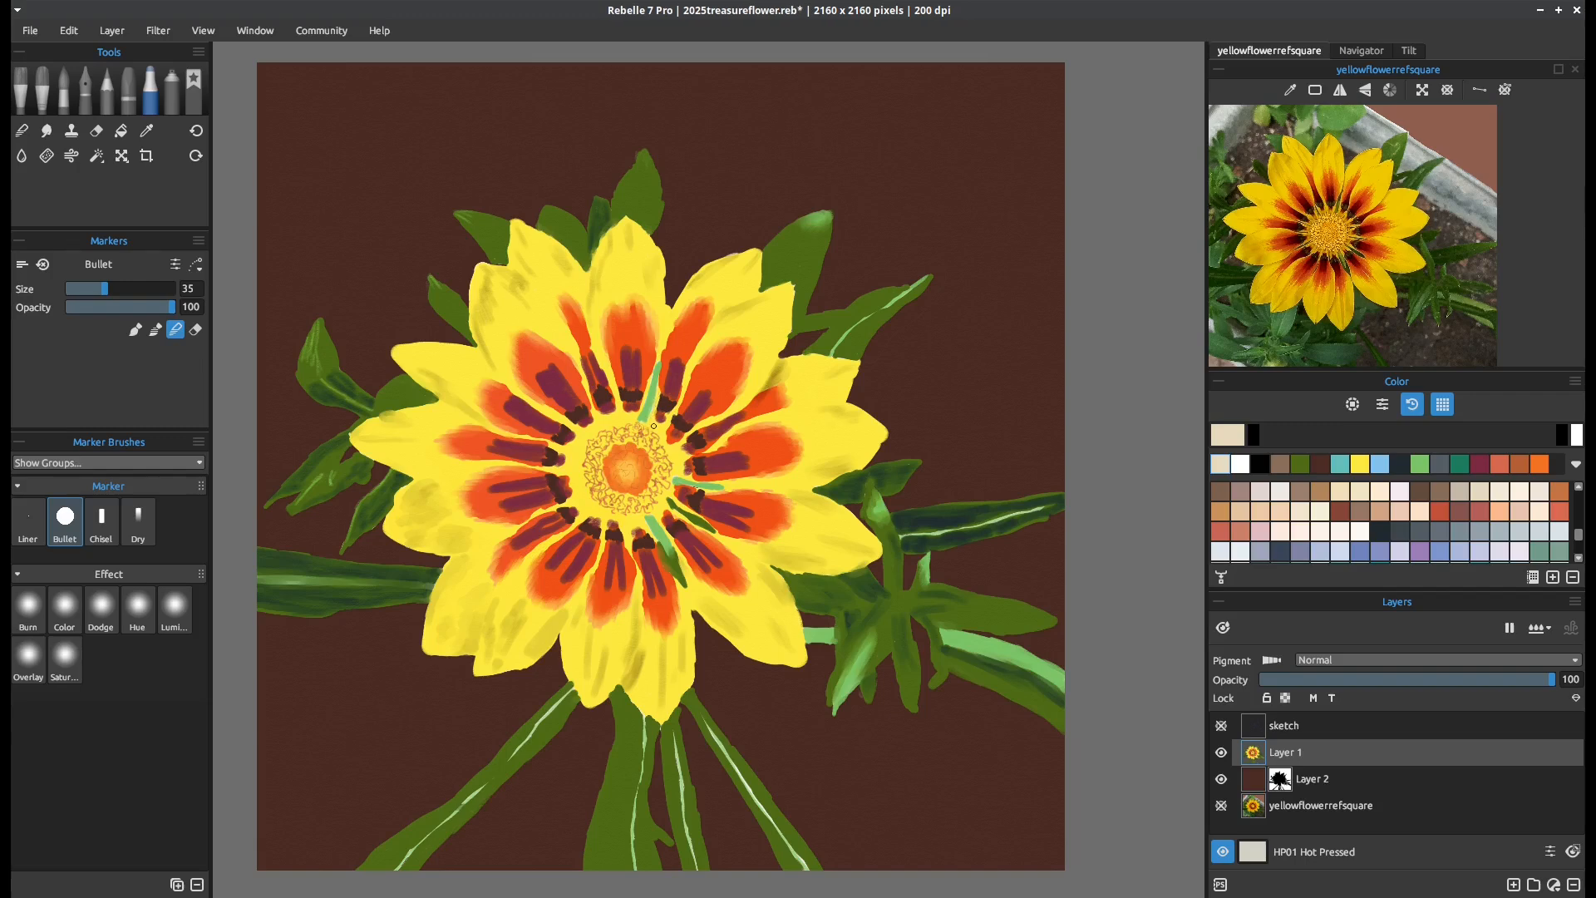
pyautogui.press('[')
pyautogui.press('[')
pyautogui.press('[')
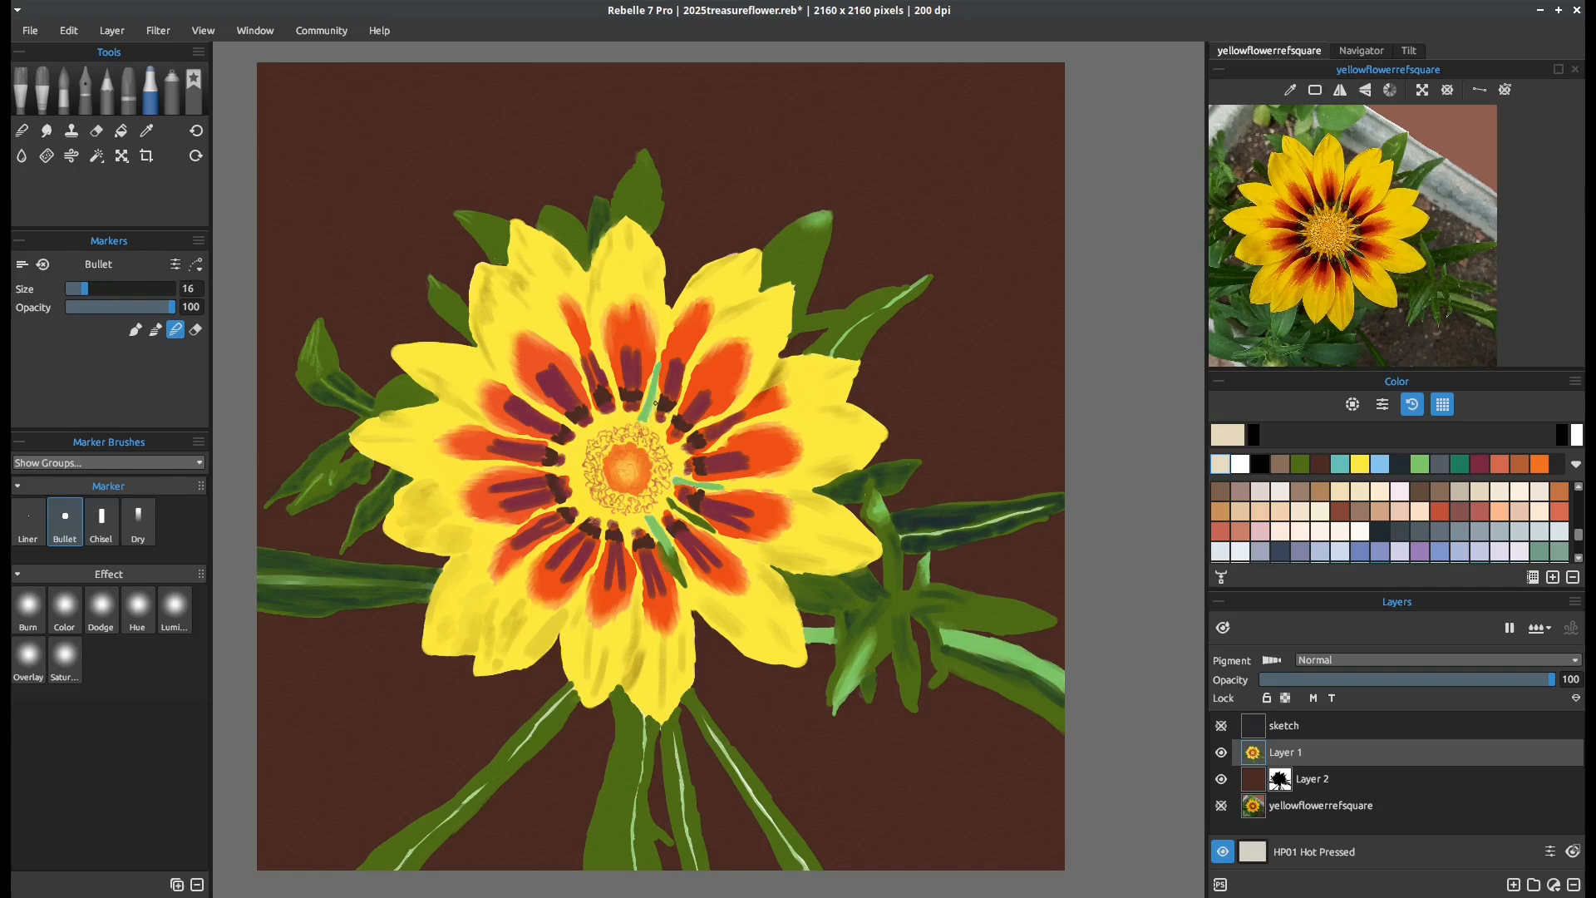